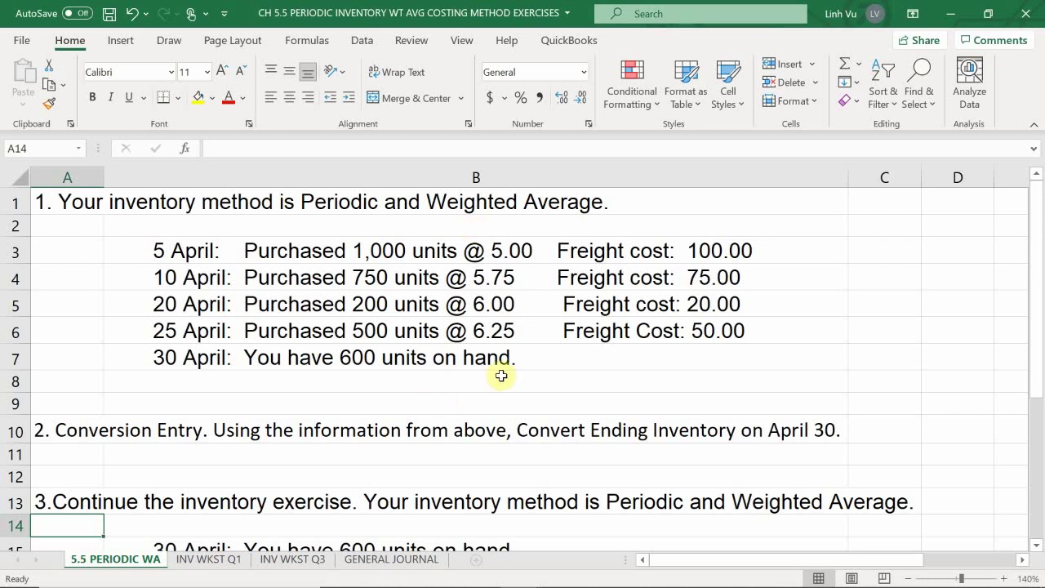
Go to the INV WKST Q1 sheet with its empty purchase and inventory costing table.
{"action": "mouse_move", "coordinate": [104, 543]}
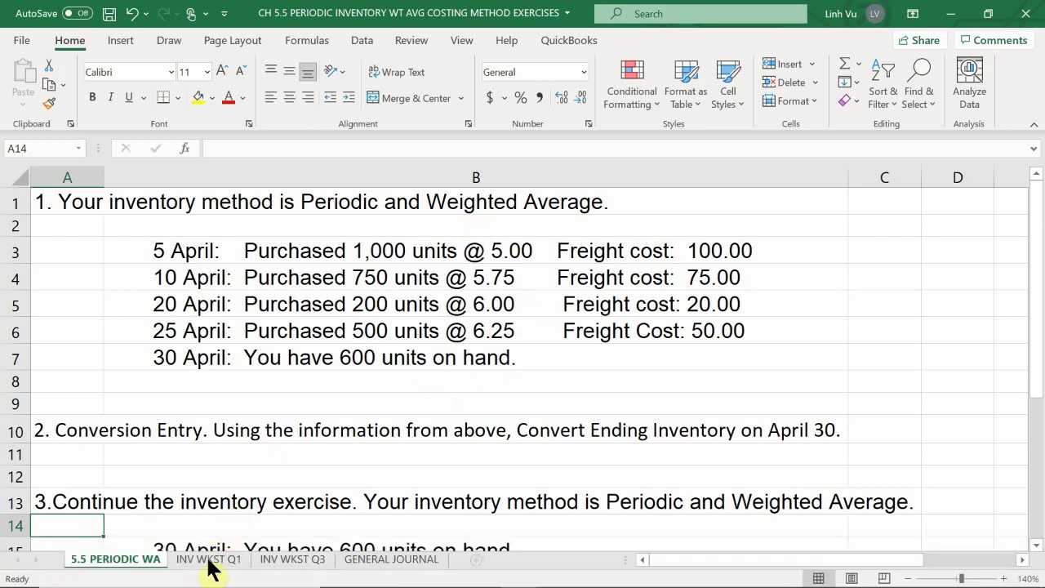
{"action": "left_click", "coordinate": [207, 560]}
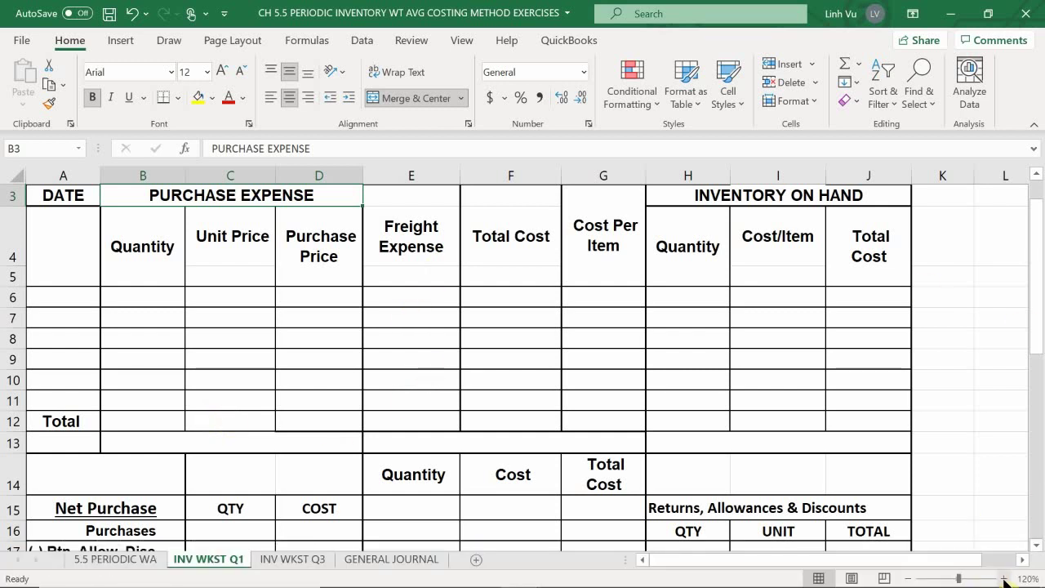
Enter 4/5, 1000 units, $5.00 and $100 freight in row 6; format C6:G12 as Accounting.
{"action": "left_click", "coordinate": [1004, 578]}
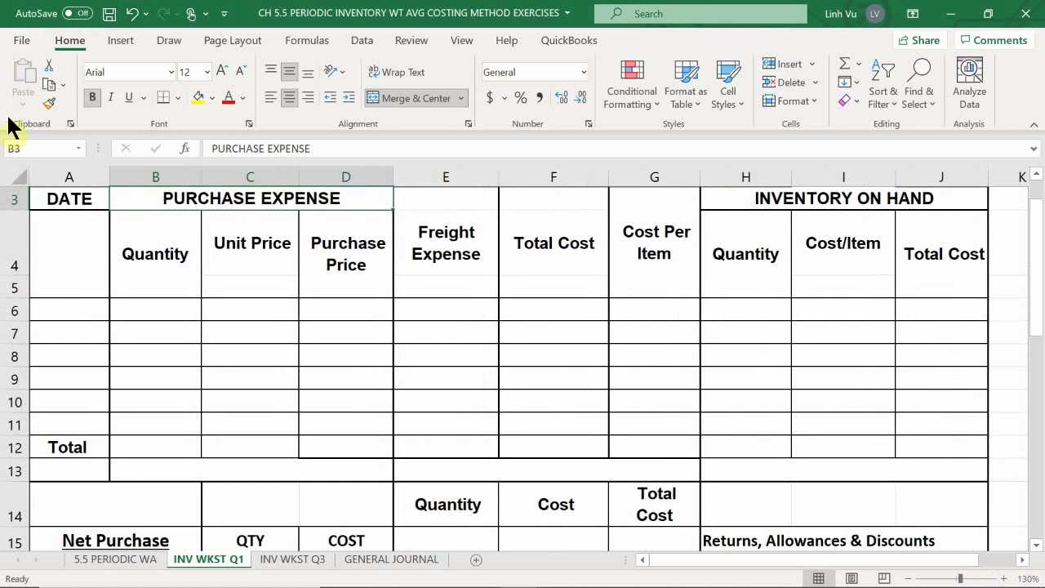
{"action": "left_click", "coordinate": [71, 311]}
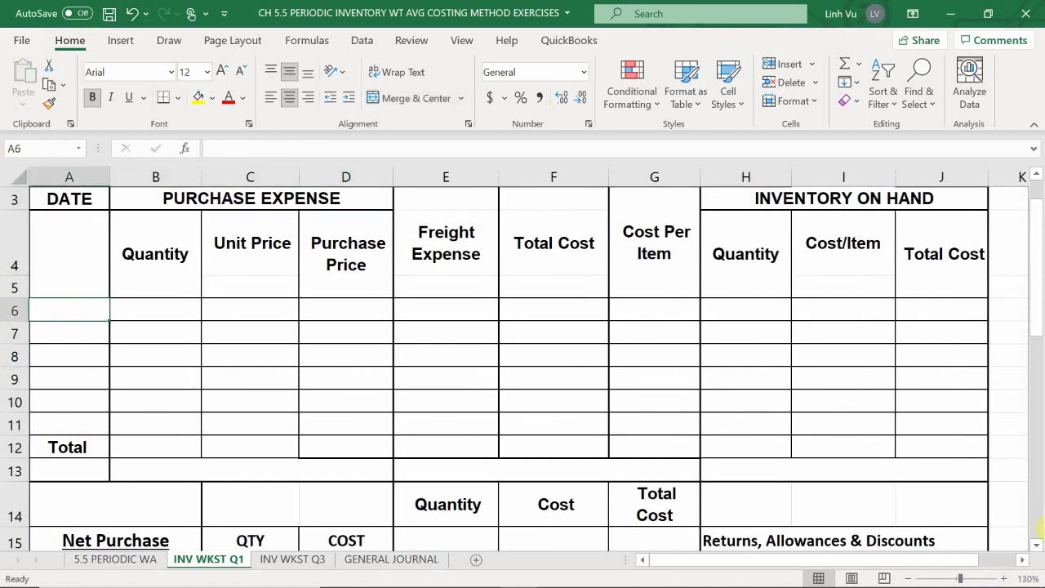
{"action": "type", "text": "4/5"}
{"action": "key", "text": "Return"}
{"action": "left_click", "coordinate": [155, 309]}
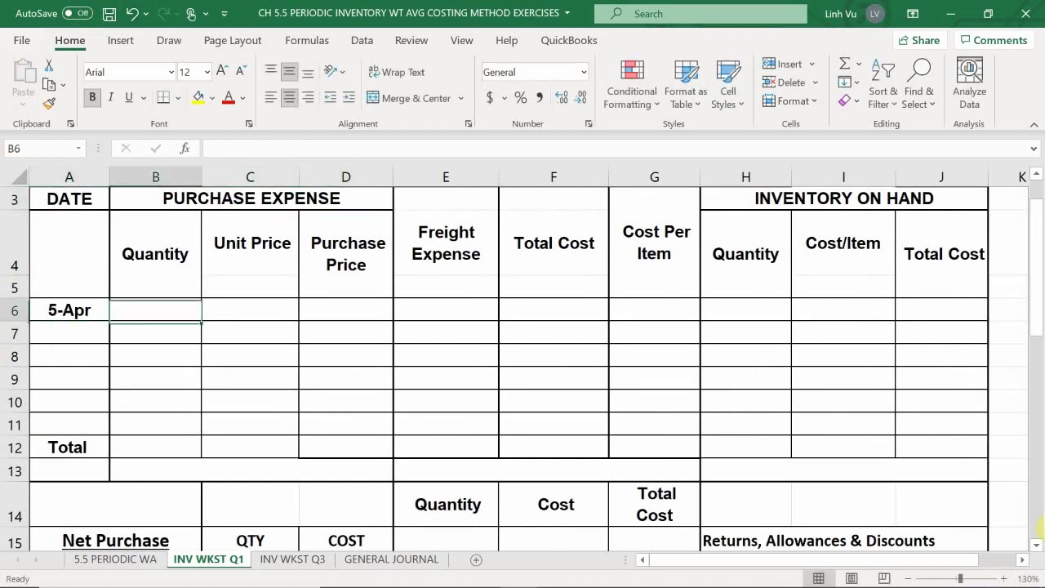
{"action": "type", "text": "1000"}
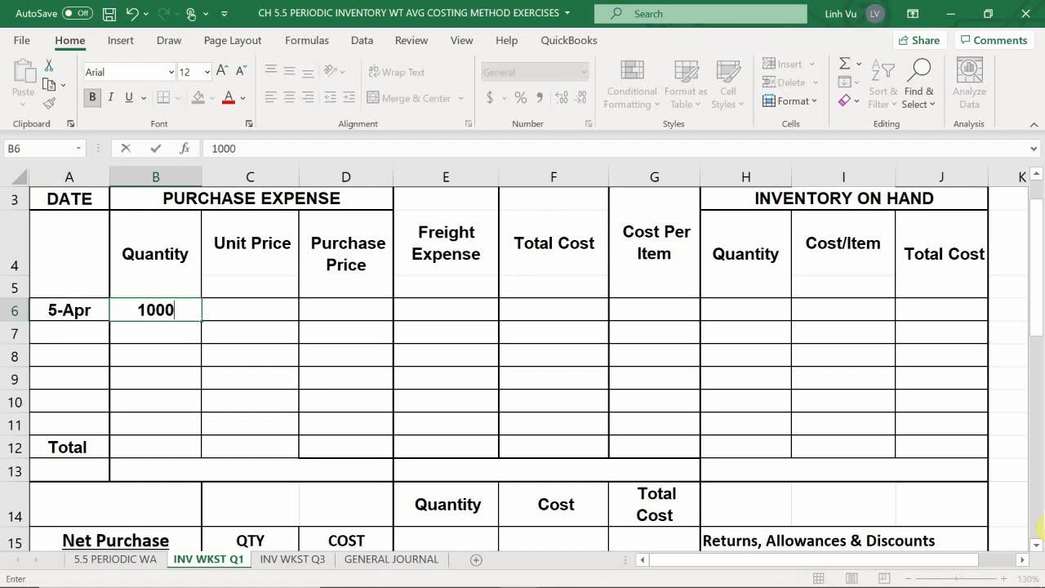
{"action": "key", "text": "Return"}
{"action": "left_click", "coordinate": [250, 309]}
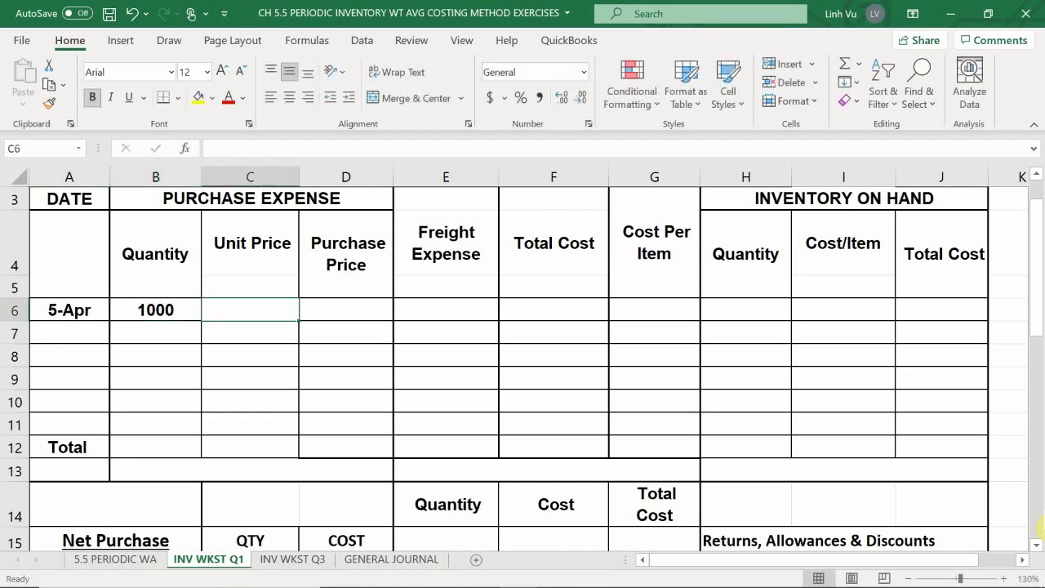
{"action": "type", "text": "5.00"}
{"action": "key", "text": "Tab"}
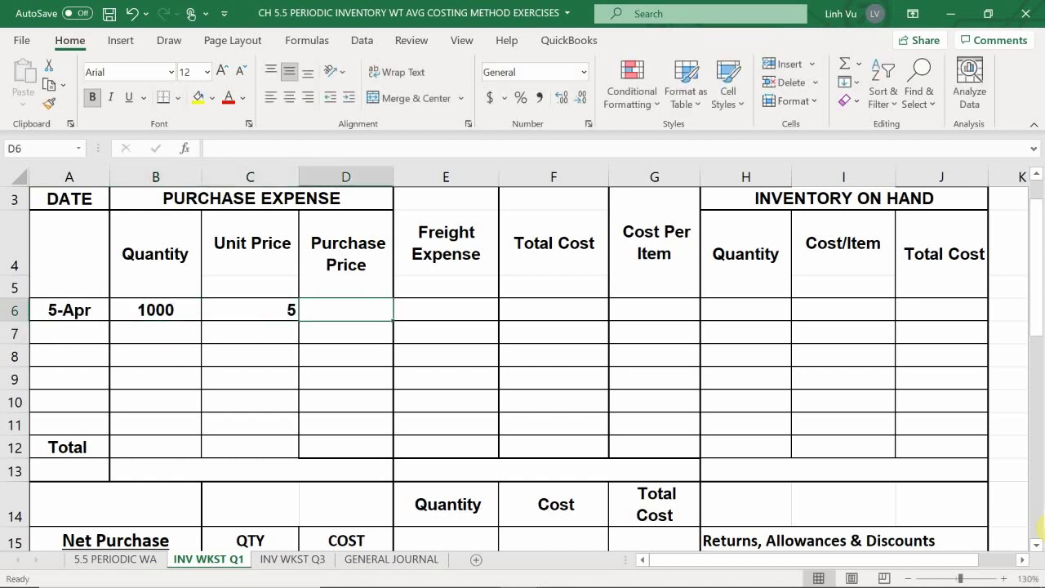
{"action": "key", "text": "Tab"}
{"action": "type", "text": "100"}
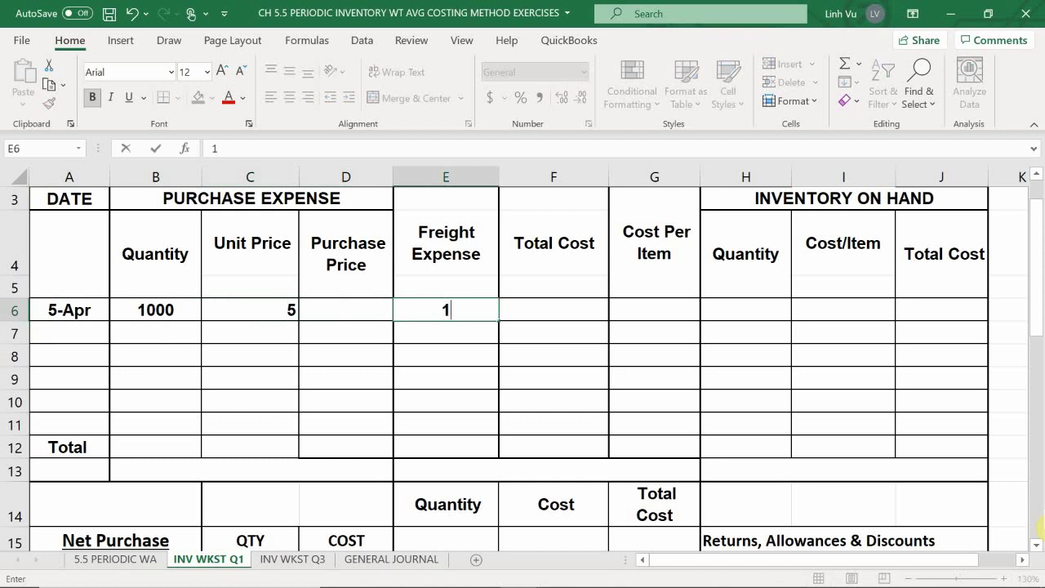
{"action": "key", "text": "Return"}
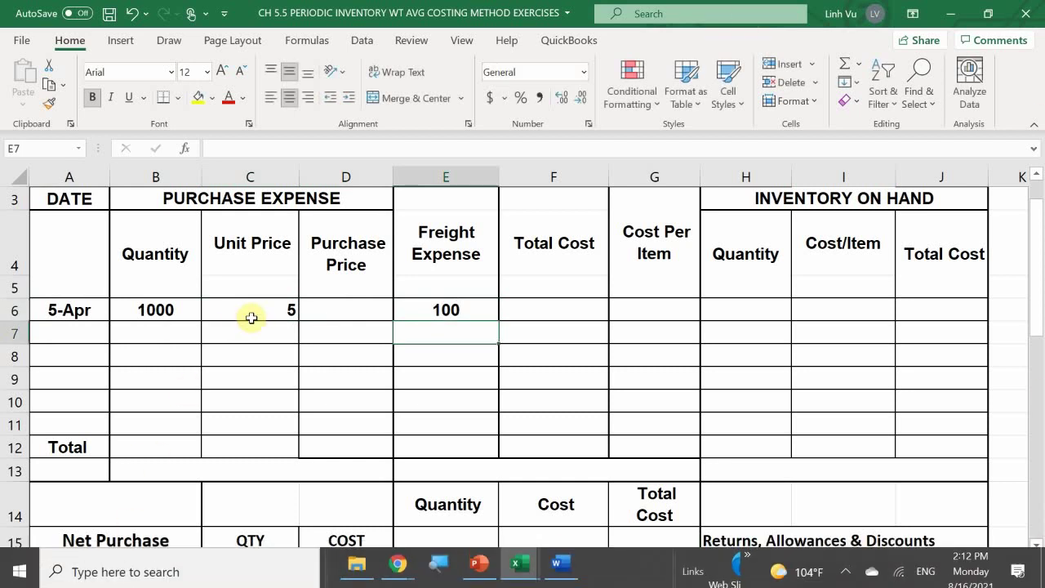
{"action": "left_click_drag", "start_coordinate": [252, 312], "coordinate": [640, 447]}
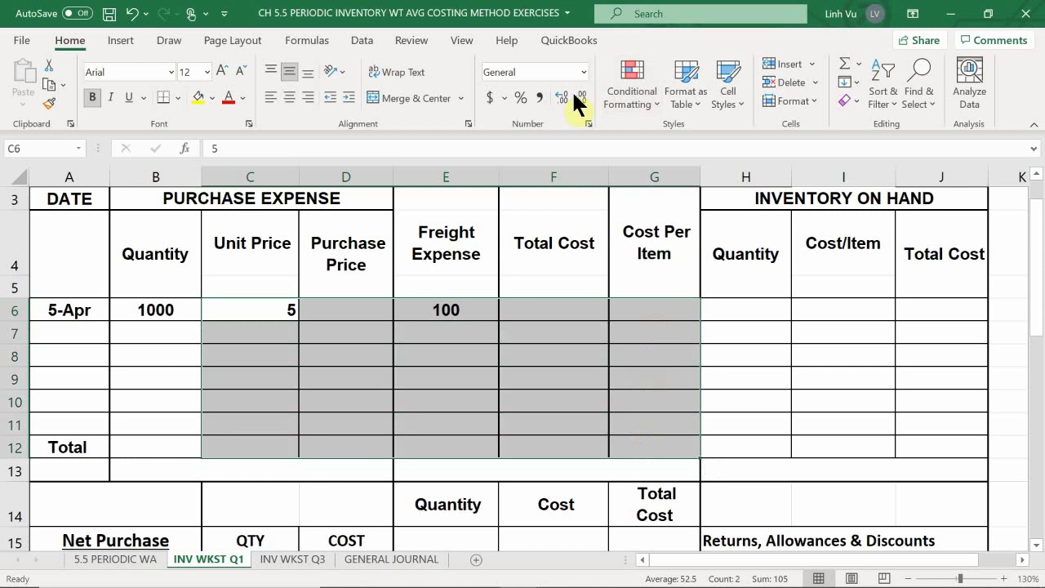
{"action": "left_click", "coordinate": [489, 97]}
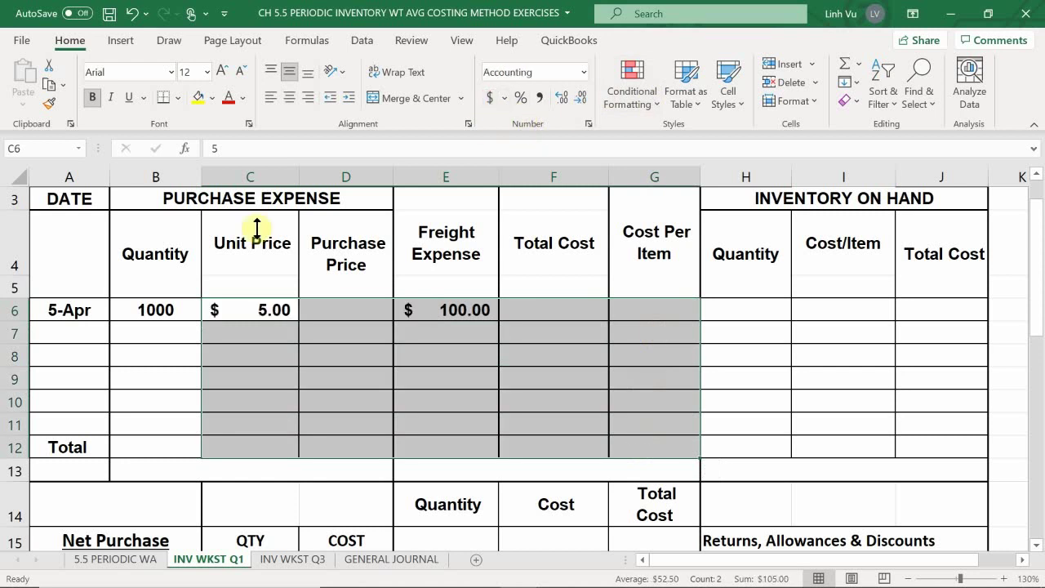
Add =B6*C6 for the $5,000.00 purchase price and =D6+E6 for the $5,100.00 total cost.
{"action": "left_click", "coordinate": [361, 306]}
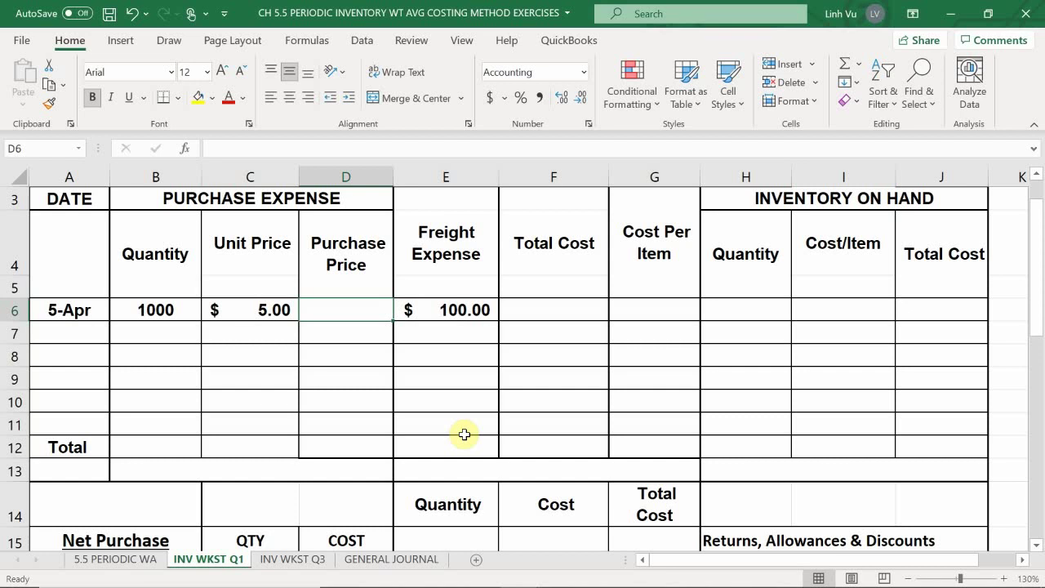
{"action": "type", "text": "=B6*"}
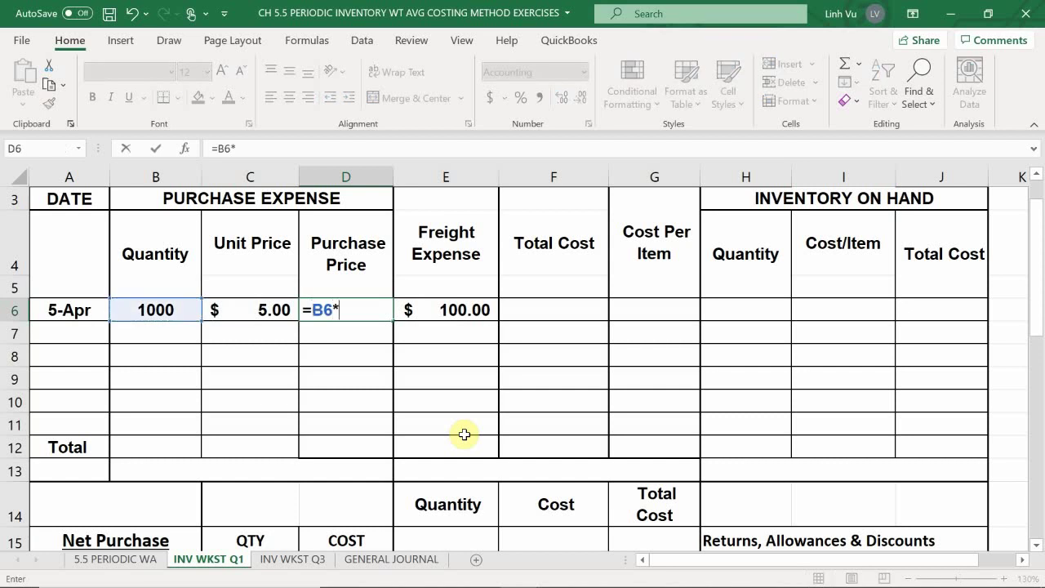
{"action": "key", "text": "Left"}
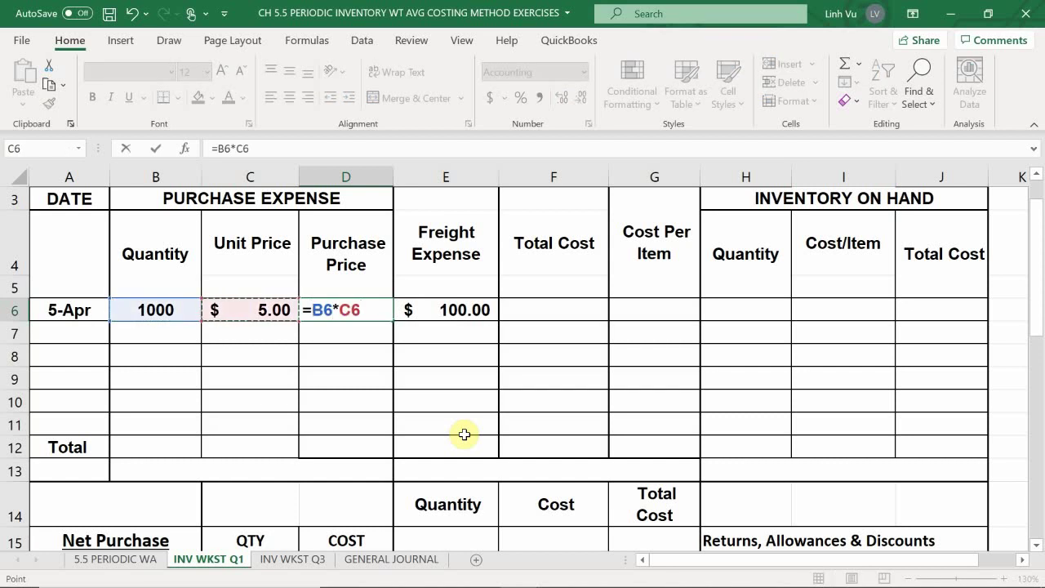
{"action": "key", "text": "Return"}
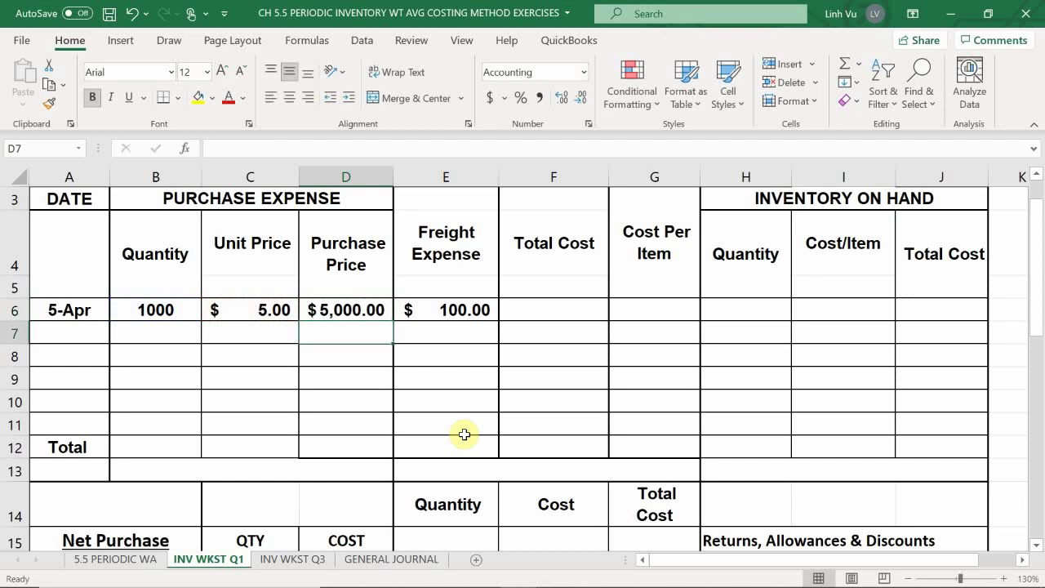
{"action": "key", "text": "Right"}
{"action": "key", "text": "Right"}
{"action": "key", "text": "Up"}
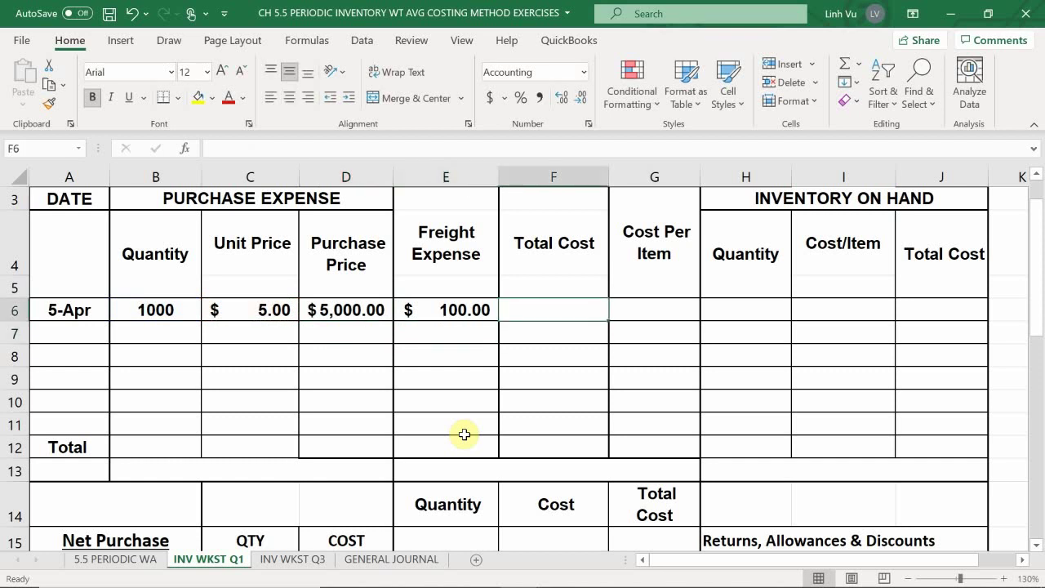
{"action": "key", "text": "F2"}
{"action": "type", "text": "="}
{"action": "key", "text": "Left"}
{"action": "key", "text": "Left"}
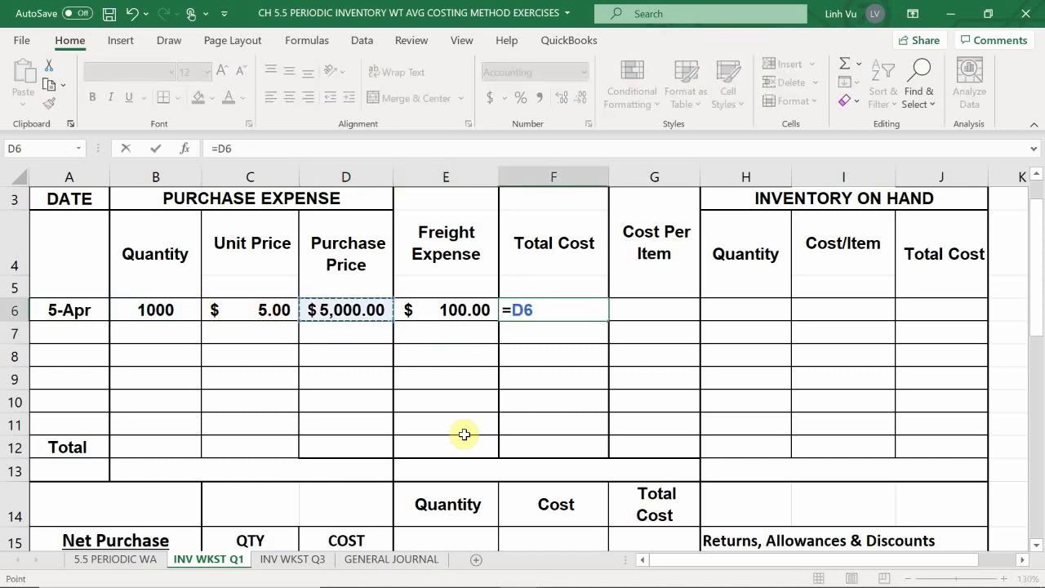
{"action": "type", "text": "+"}
{"action": "key", "text": "Left"}
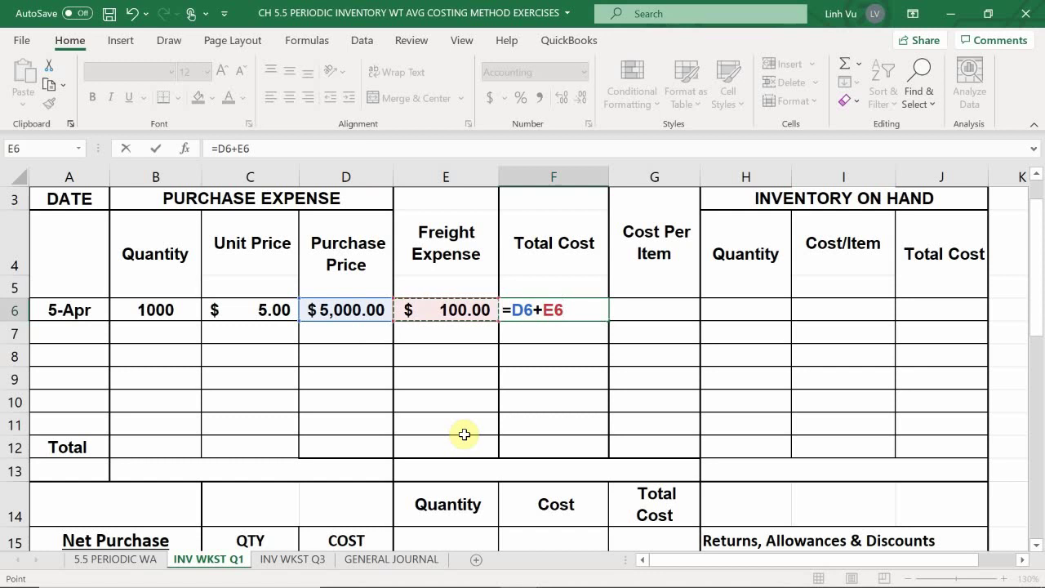
{"action": "key", "text": "Return"}
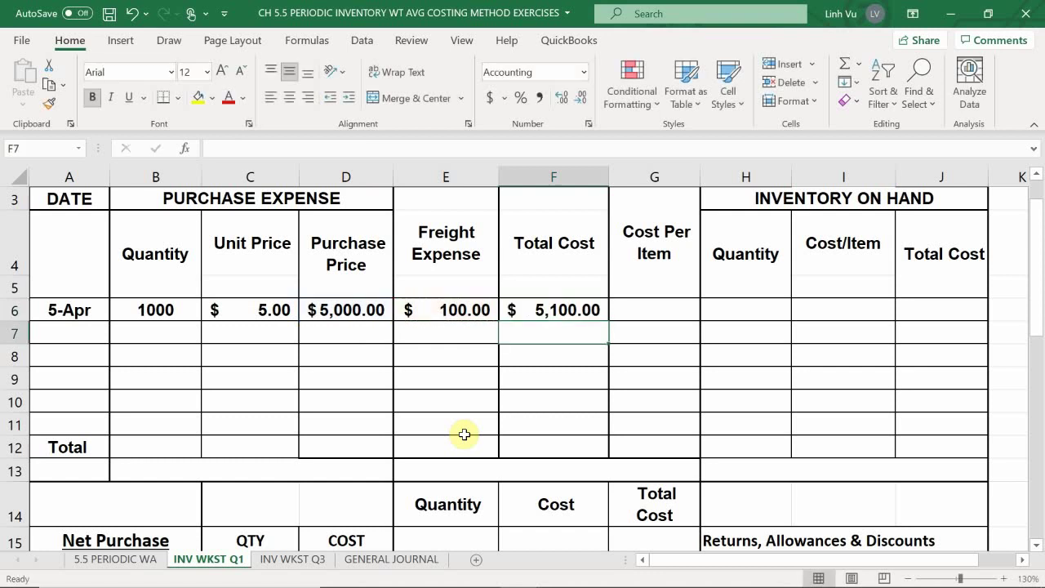
{"action": "key", "text": "Right"}
{"action": "key", "text": "Up"}
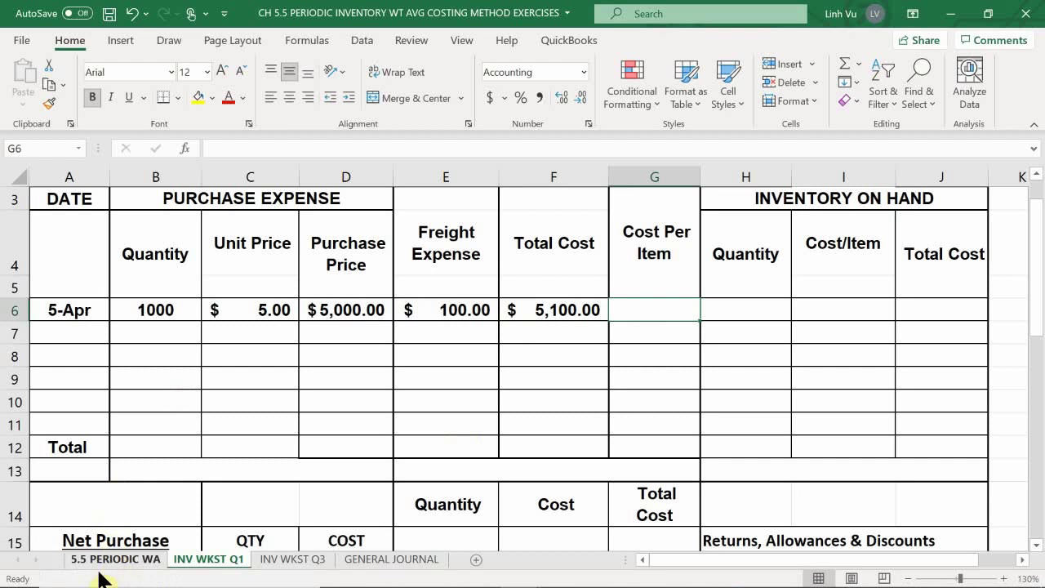
{"action": "left_click", "coordinate": [105, 539]}
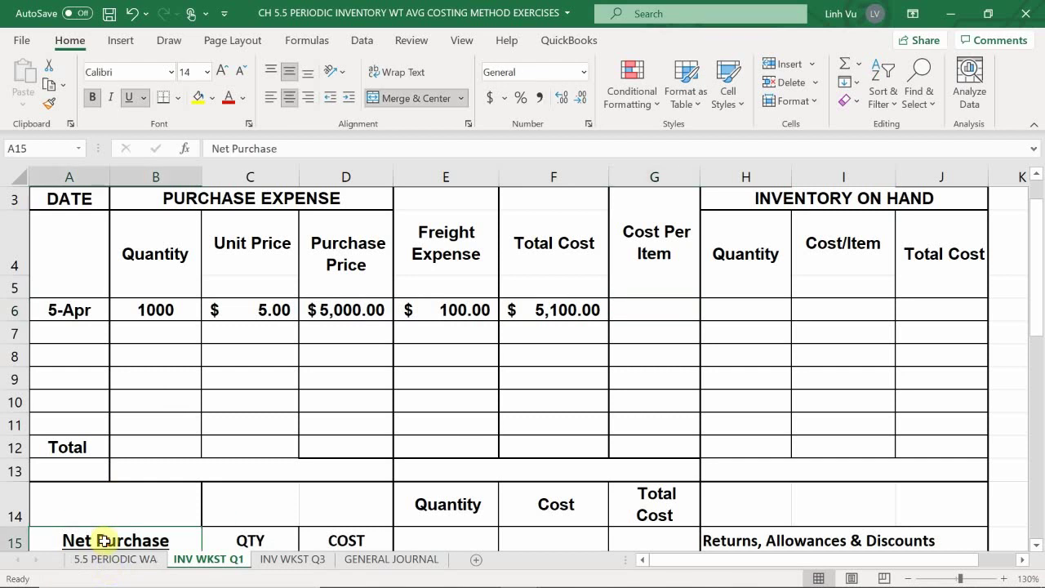
{"action": "left_click", "coordinate": [87, 561]}
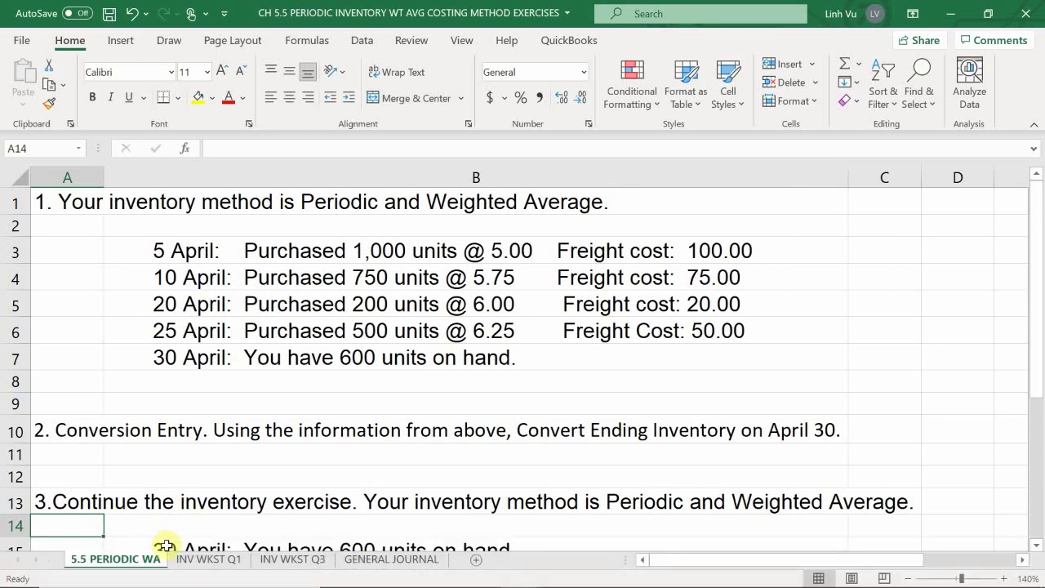
{"action": "left_click", "coordinate": [192, 562]}
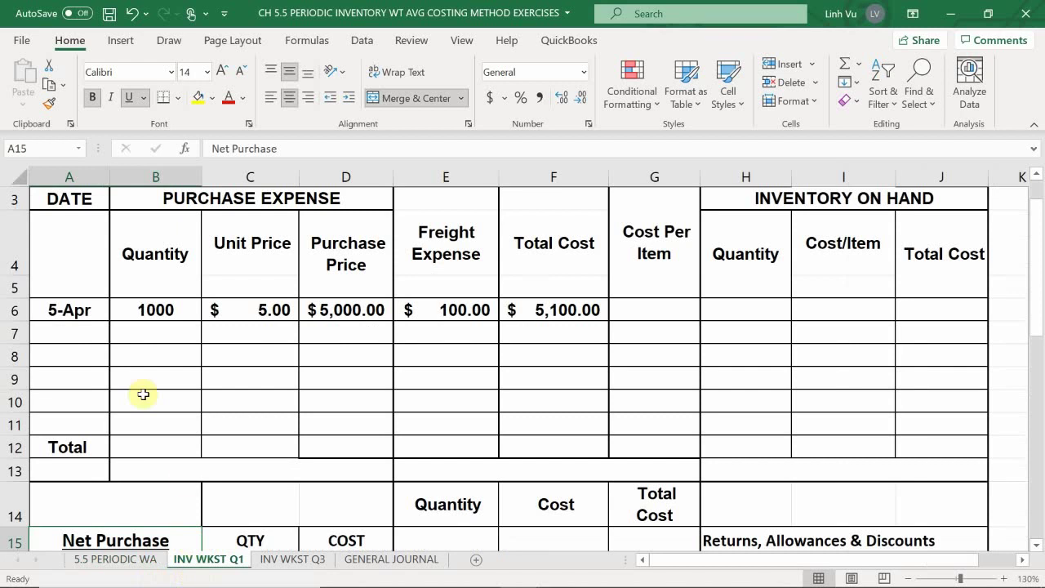
{"action": "left_click", "coordinate": [67, 336]}
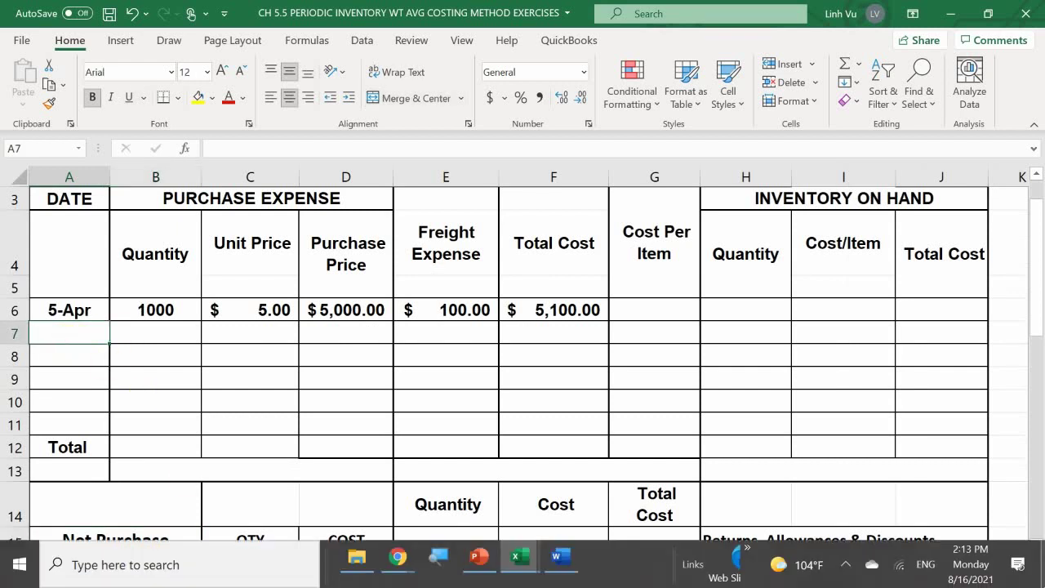
Enter the 10-Apr date, 750 units and $5.75 unit price in row 7.
{"action": "type", "text": "4/10"}
{"action": "key", "text": "Return"}
{"action": "key", "text": "Right"}
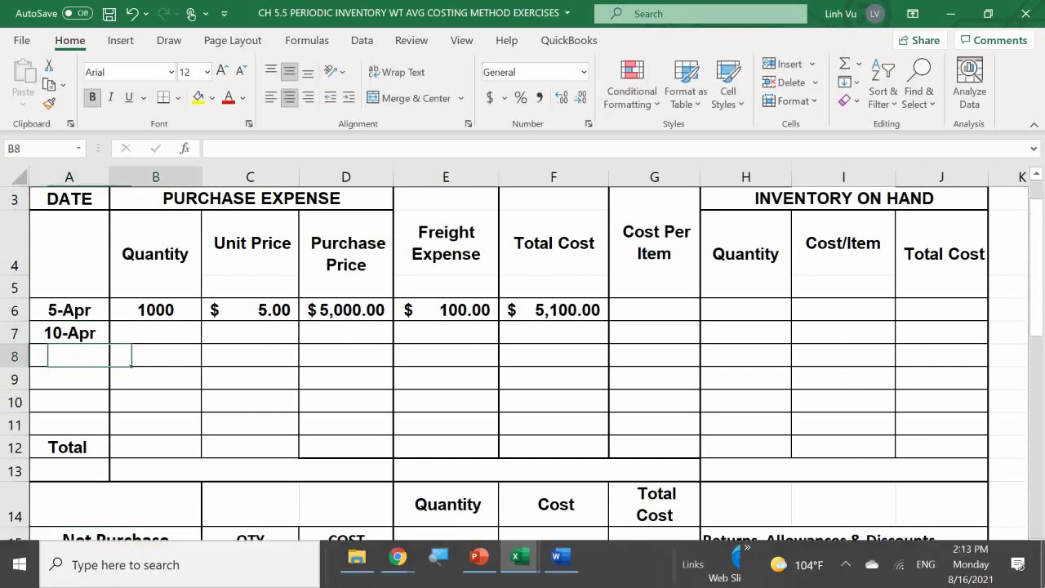
{"action": "key", "text": "Up"}
{"action": "type", "text": "750"}
{"action": "key", "text": "Return"}
{"action": "key", "text": "Right"}
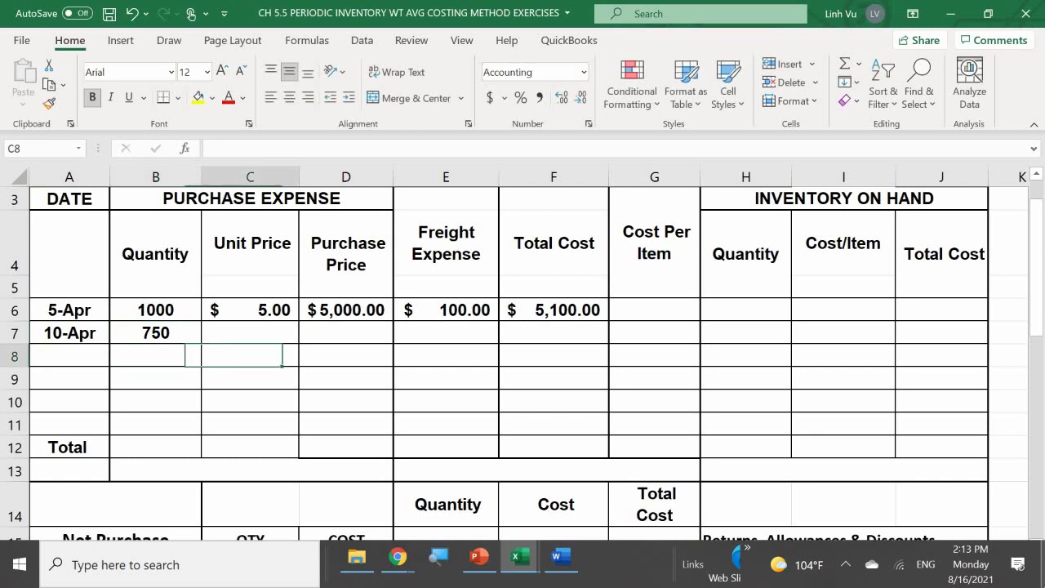
{"action": "key", "text": "Up"}
{"action": "type", "text": "5.7"}
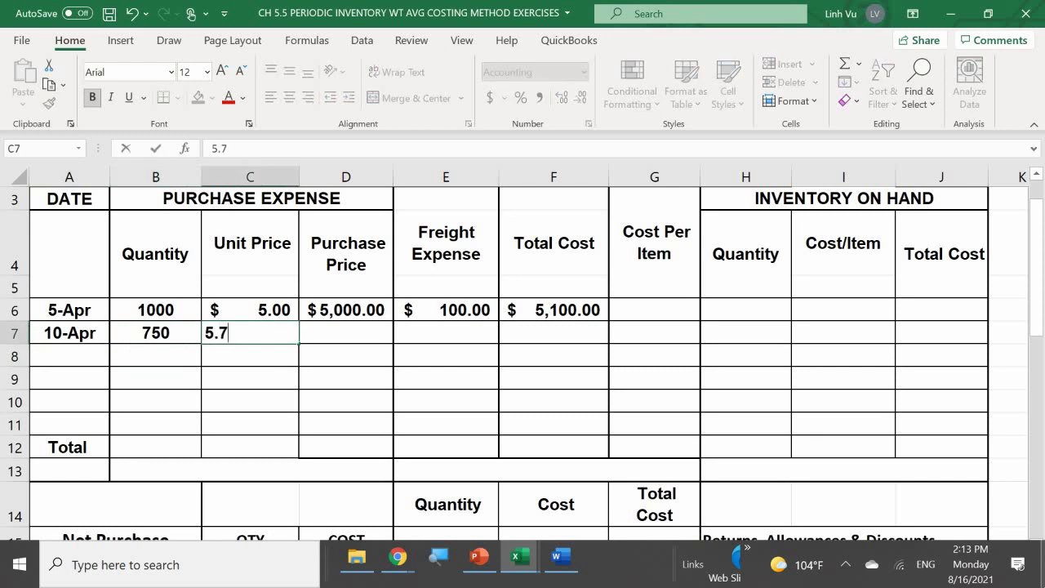
{"action": "type", "text": "5"}
{"action": "key", "text": "Return"}
Enter $75.00 freight for 10-Apr in E7, clearing a stray 7 typed below it.
{"action": "key", "text": "Right"}
{"action": "key", "text": "Right"}
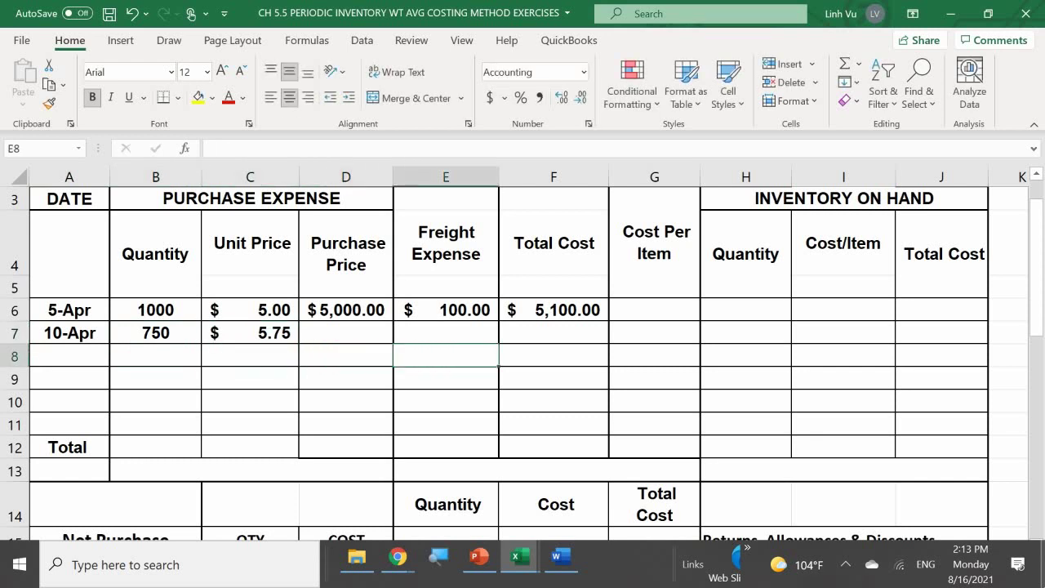
{"action": "type", "text": "7"}
{"action": "key", "text": "BackSpace"}
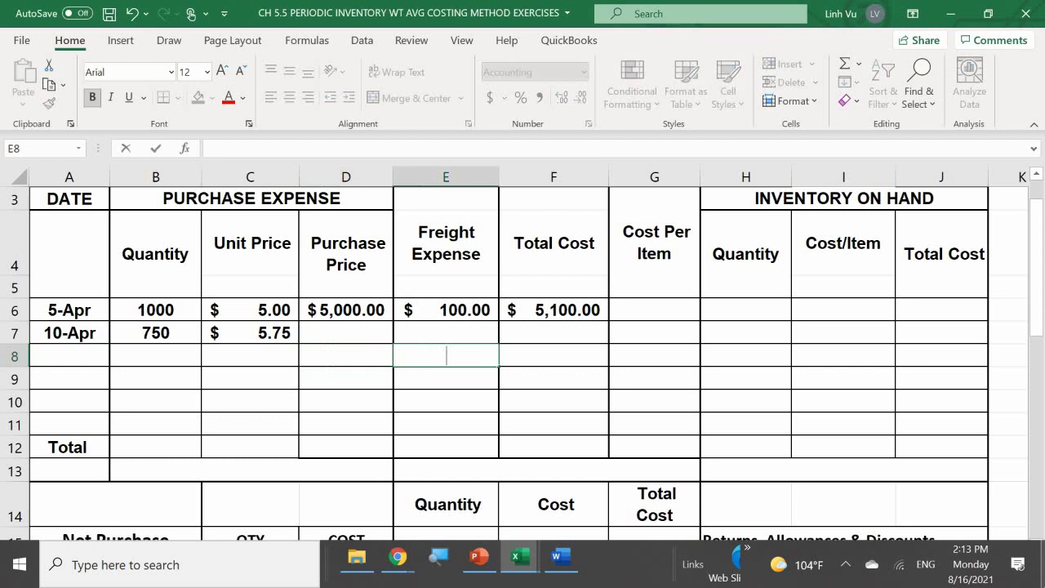
{"action": "key", "text": "Up"}
{"action": "type", "text": "75"}
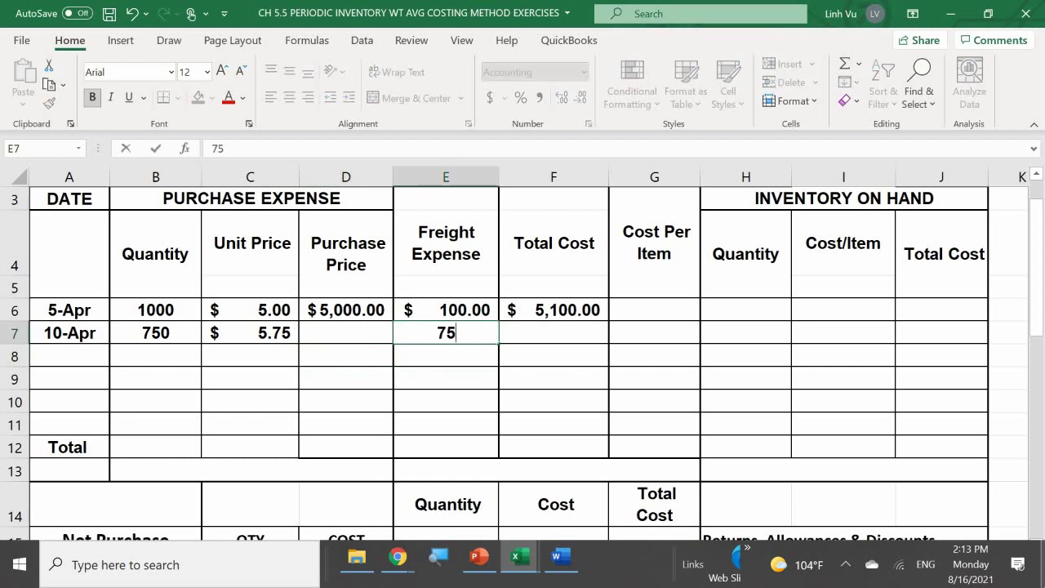
{"action": "key", "text": "Return"}
Compute the 10-Apr purchase price of $4,312.50 with =B7*C7 in D7.
{"action": "key", "text": "Left"}
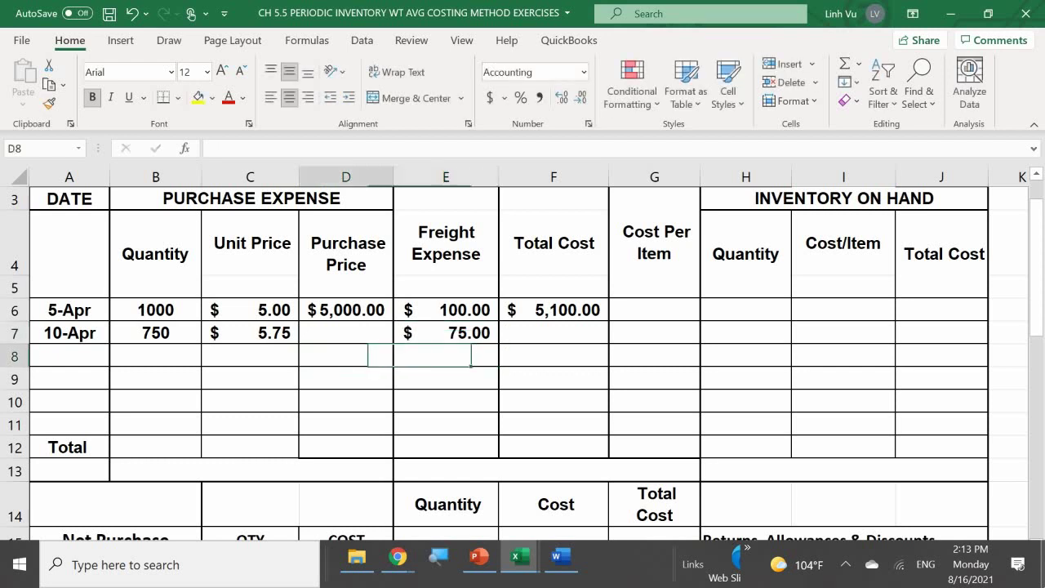
{"action": "key", "text": "Up"}
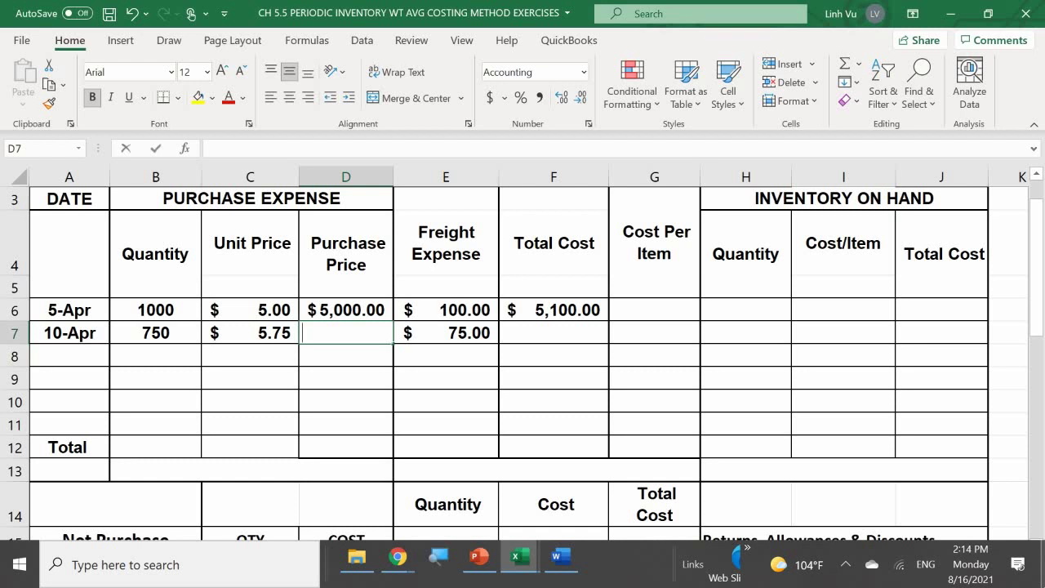
{"action": "type", "text": "="}
{"action": "key", "text": "Left"}
{"action": "key", "text": "Left"}
{"action": "type", "text": "*"}
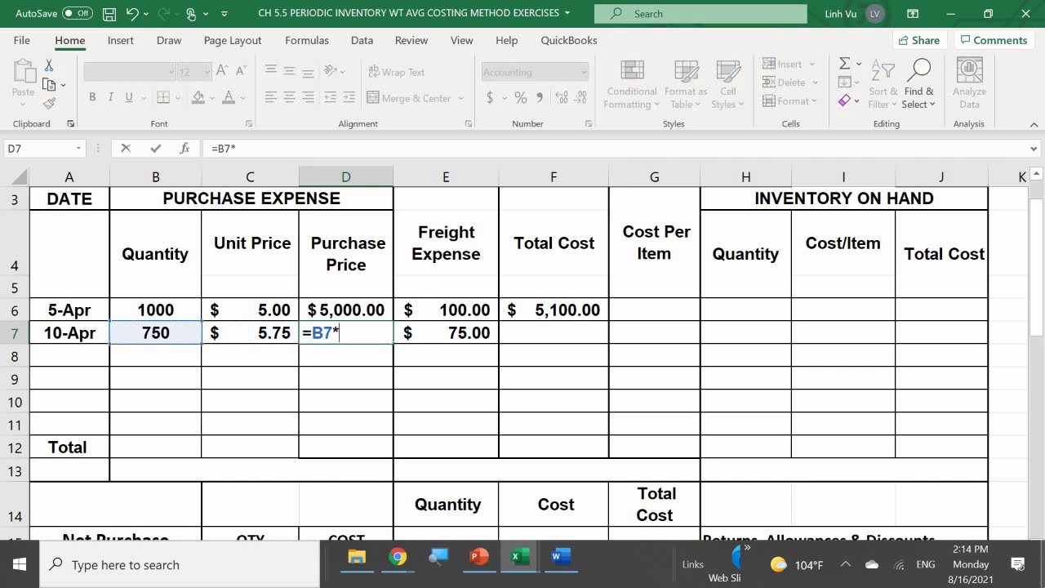
{"action": "key", "text": "Left"}
{"action": "key", "text": "Return"}
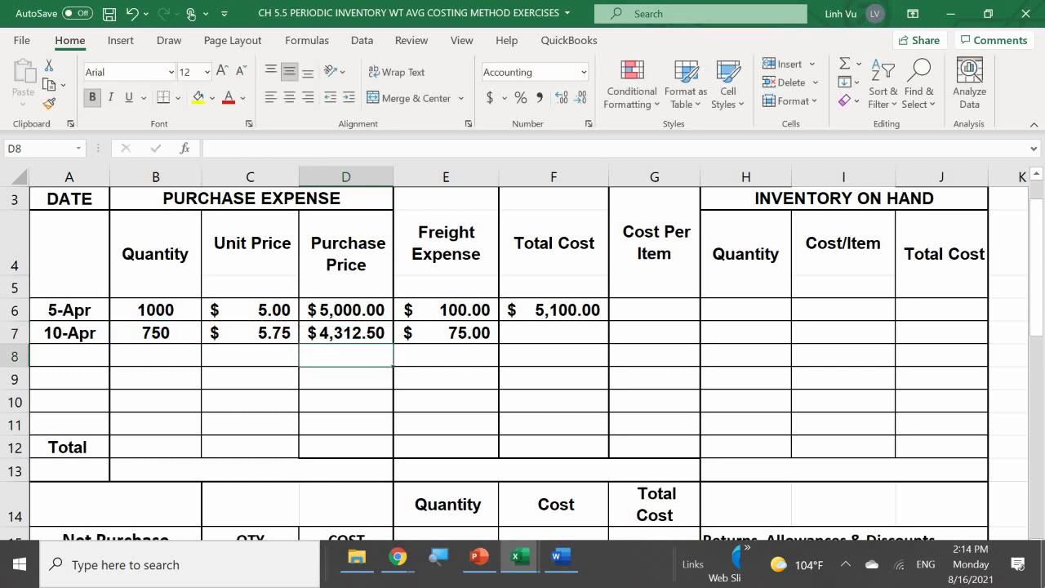
Compute the 10-Apr total cost of $4,387.50 with =D7+E7 in F7.
{"action": "key", "text": "Right"}
{"action": "key", "text": "Right"}
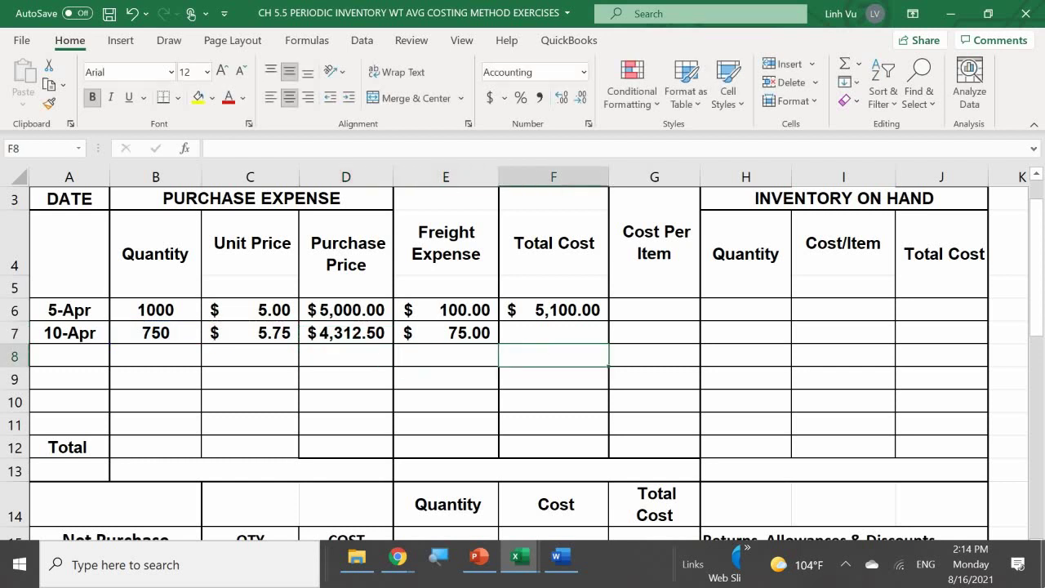
{"action": "key", "text": "Up"}
{"action": "type", "text": "="}
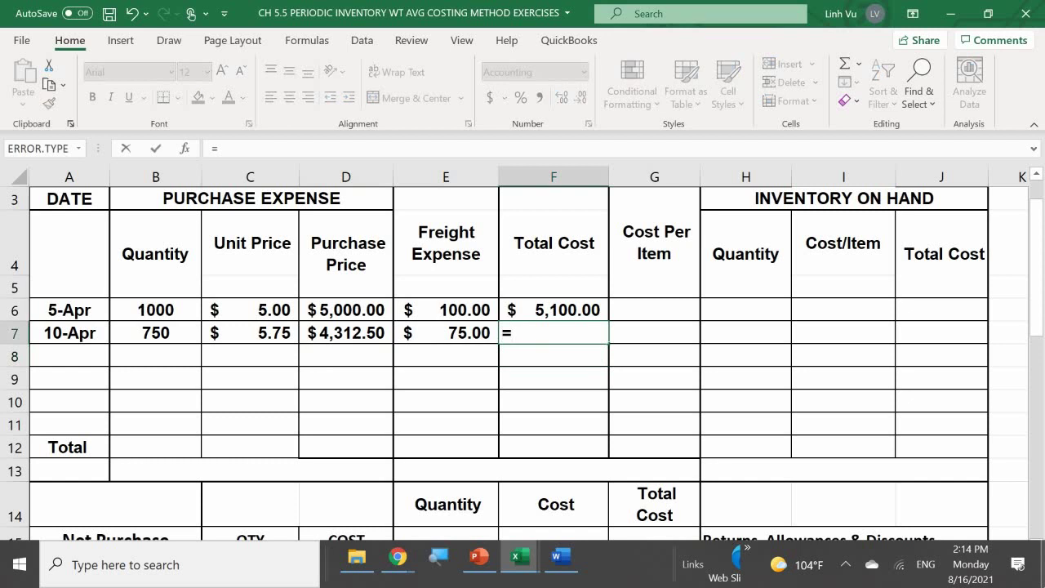
{"action": "key", "text": "Left"}
{"action": "key", "text": "Left"}
{"action": "type", "text": "+"}
{"action": "key", "text": "Left"}
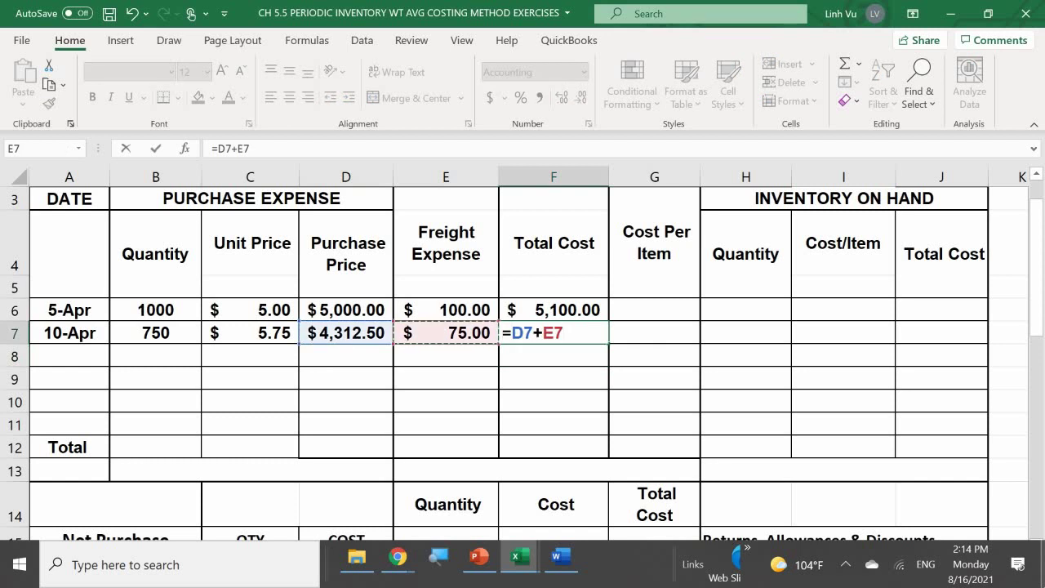
{"action": "key", "text": "Return"}
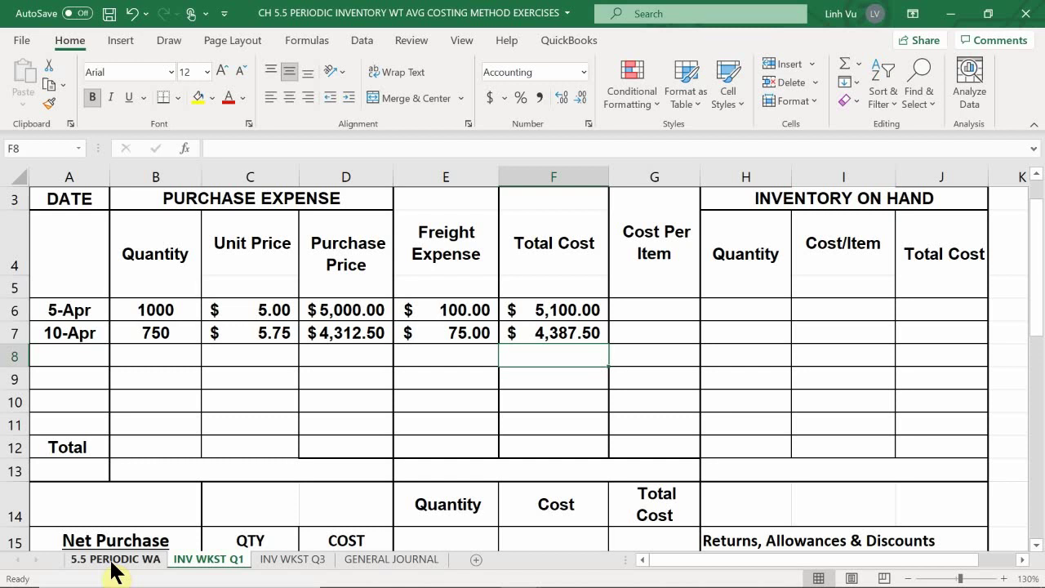
{"action": "left_click", "coordinate": [114, 563]}
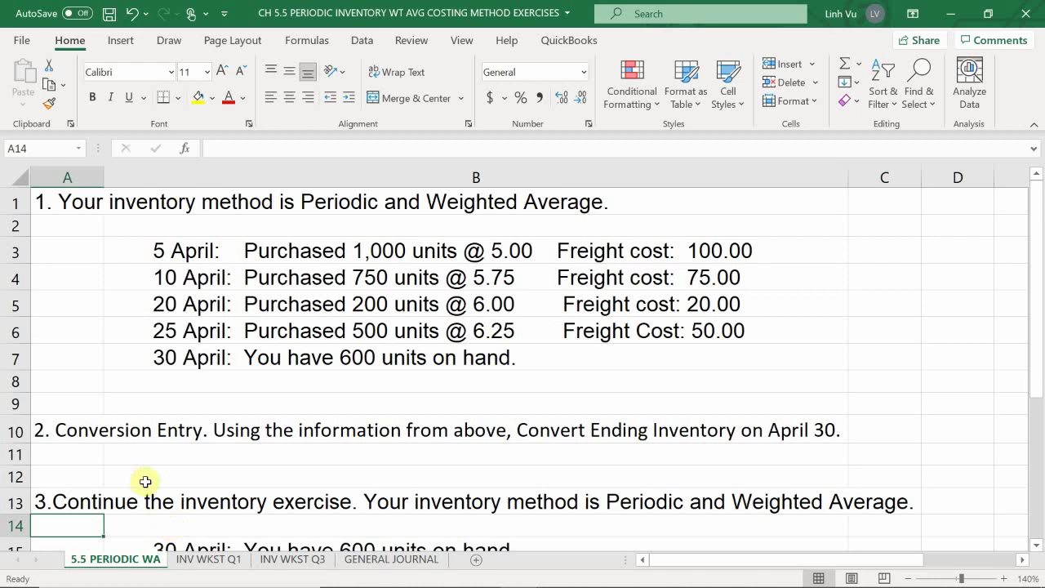
{"action": "left_click", "coordinate": [228, 567]}
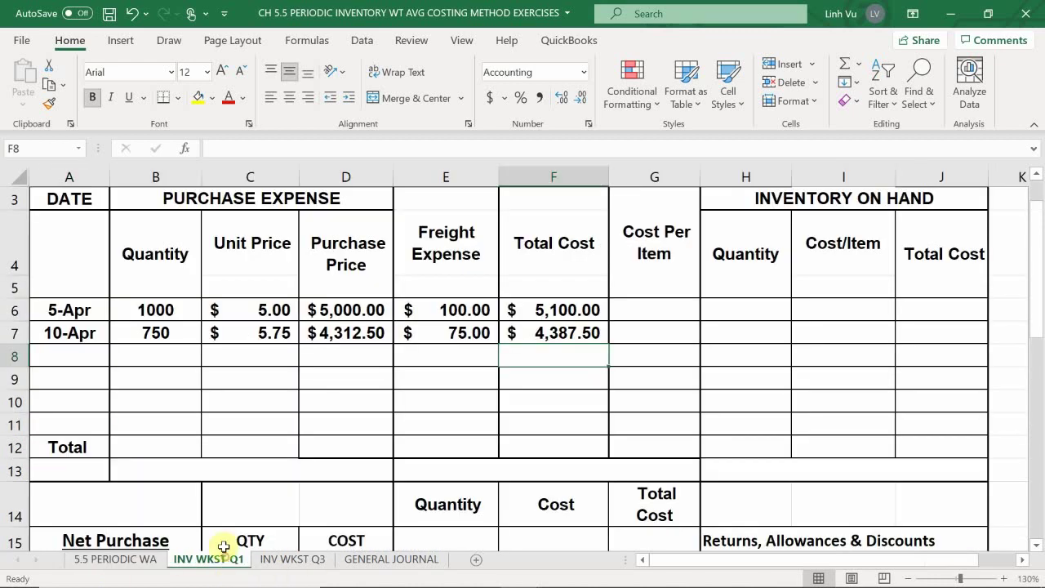
Enter the 20-Apr purchase in row 8: 200 units at $6.00 with $20.00 freight.
{"action": "left_click", "coordinate": [68, 359]}
{"action": "type", "text": "4/20"}
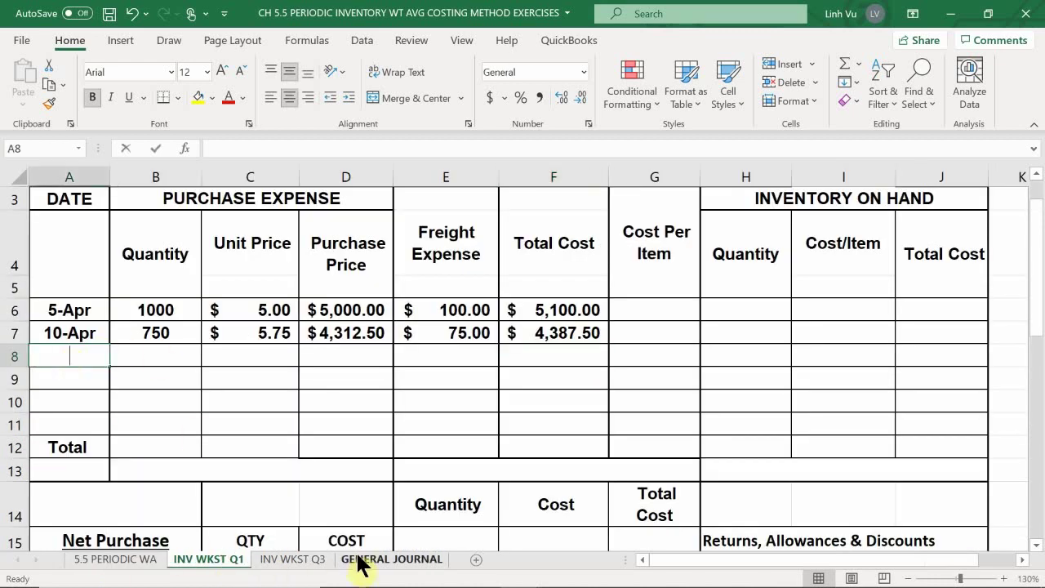
{"action": "key", "text": "Return"}
{"action": "key", "text": "Right"}
{"action": "key", "text": "Up"}
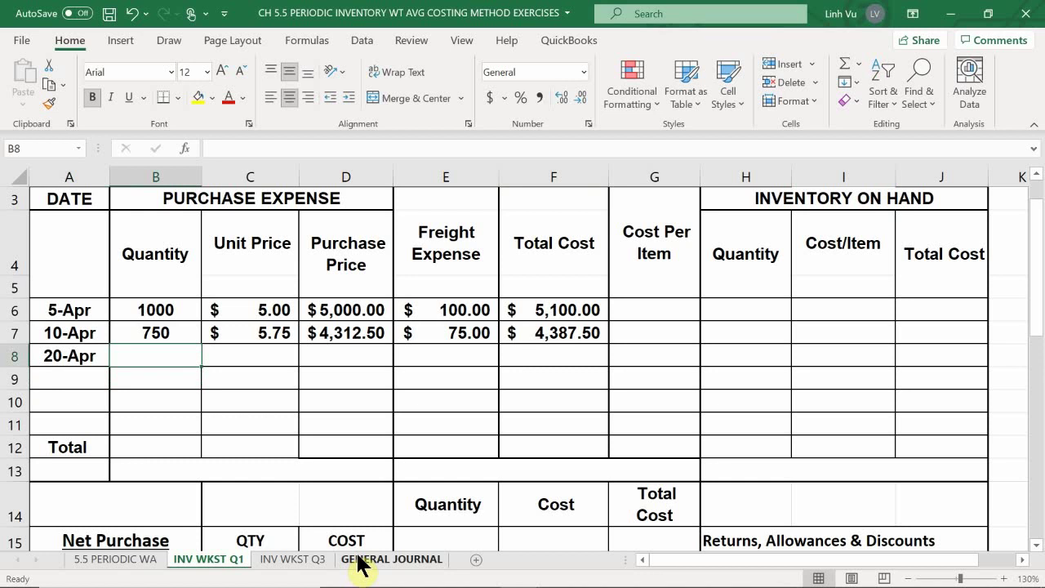
{"action": "type", "text": "200"}
{"action": "key", "text": "Up"}
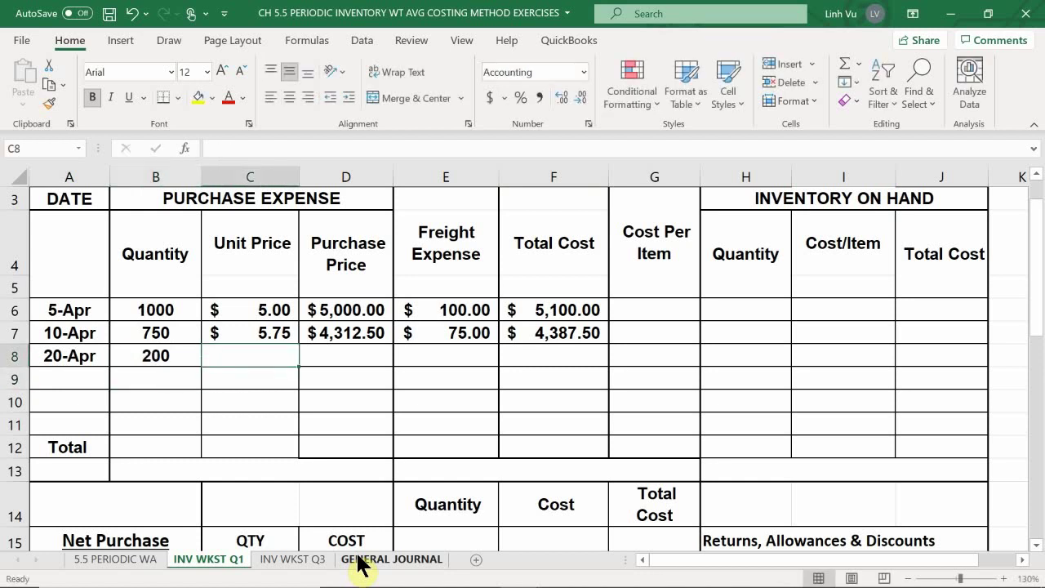
{"action": "type", "text": "6"}
{"action": "key", "text": "Tab"}
{"action": "key", "text": "Tab"}
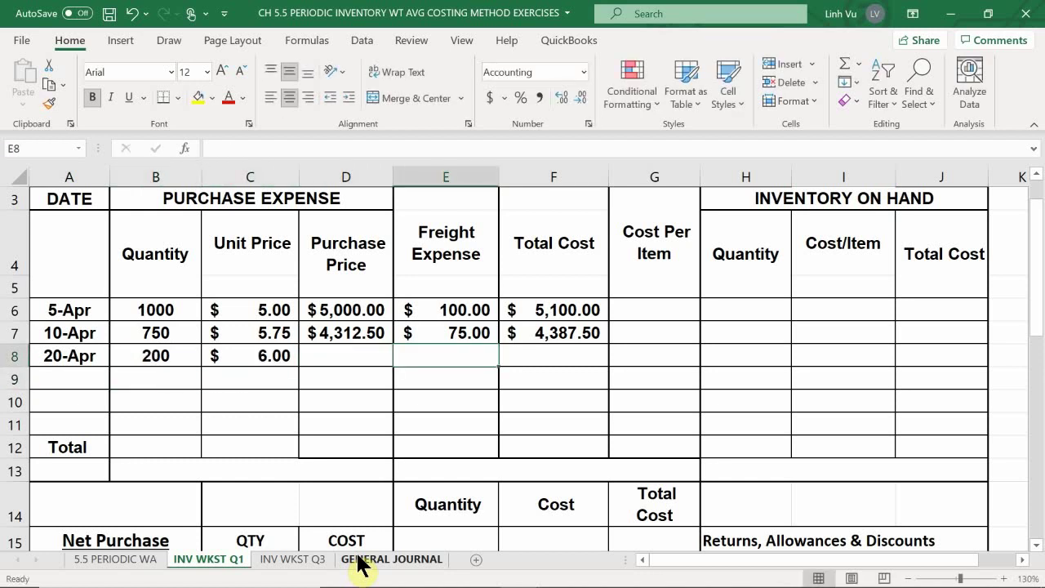
{"action": "type", "text": "20"}
{"action": "key", "text": "Return"}
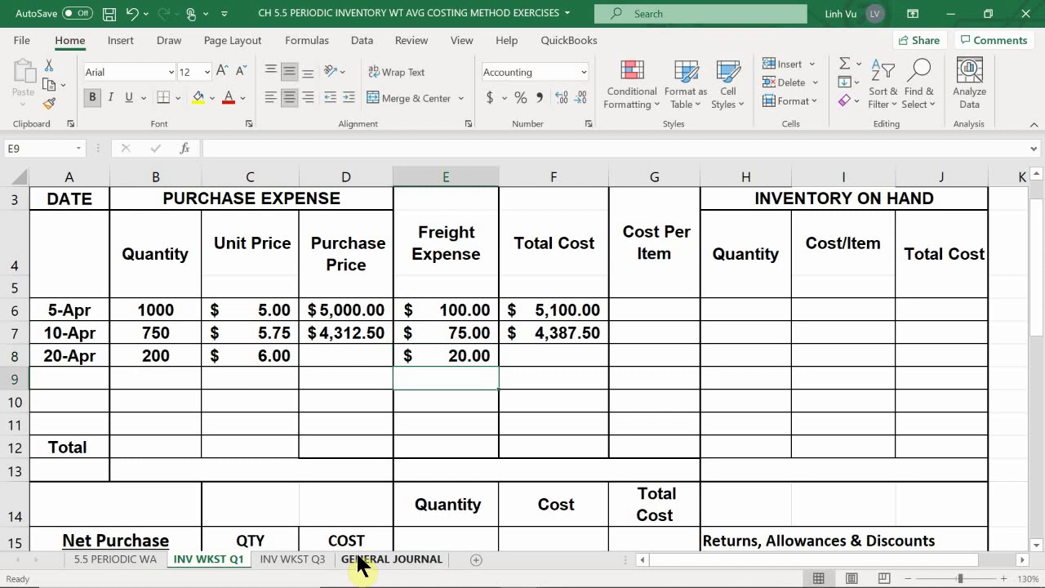
Fill the purchase price and total cost formulas down to row 8, giving $1,200.00 and $1,220.00.
{"action": "key", "text": "Left"}
{"action": "key", "text": "Up"}
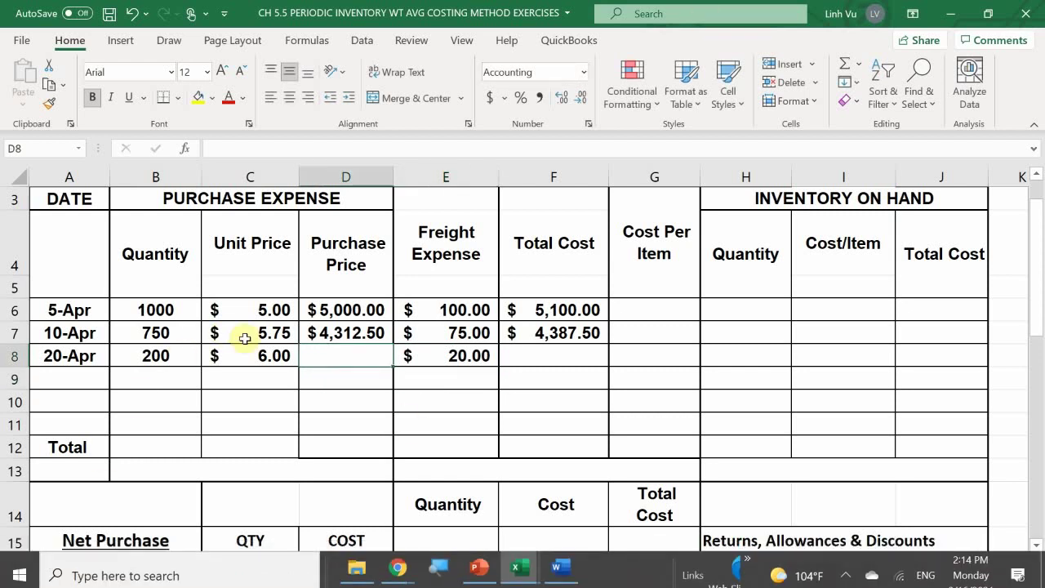
{"action": "left_click", "coordinate": [325, 327]}
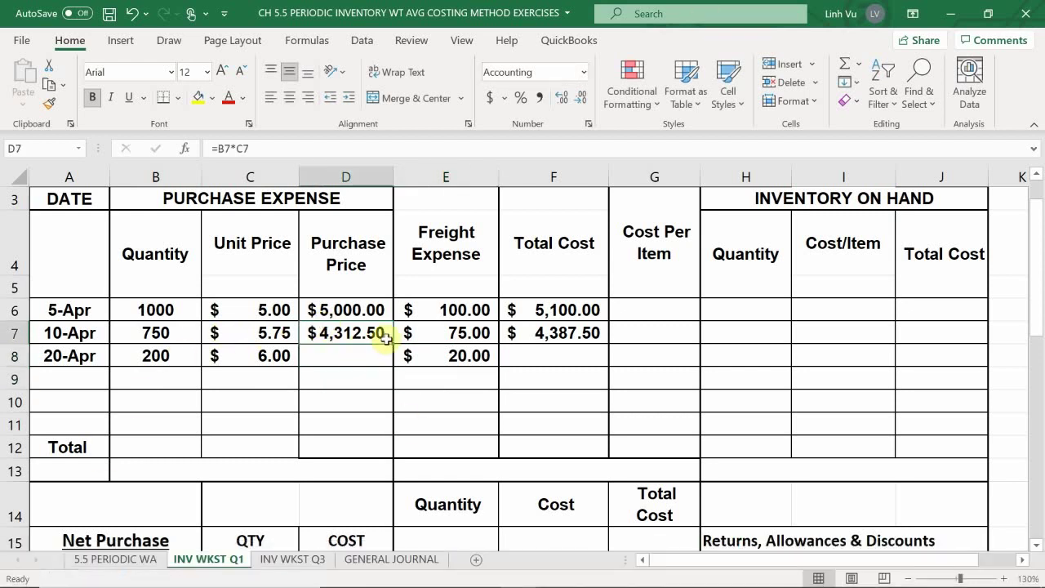
{"action": "left_click_drag", "start_coordinate": [392, 343], "coordinate": [393, 365]}
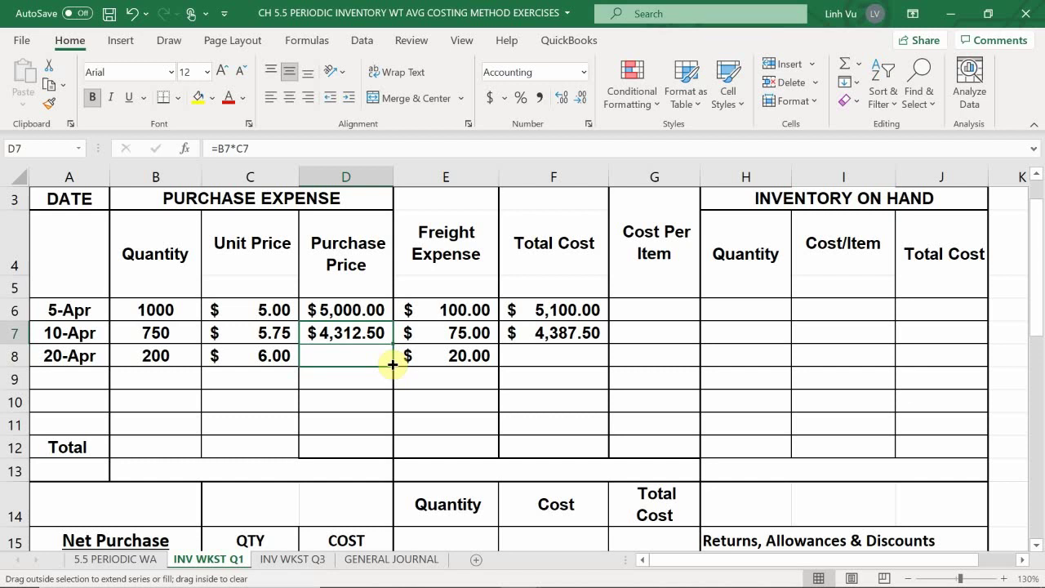
{"action": "left_click_drag", "start_coordinate": [393, 364], "coordinate": [395, 366]}
{"action": "mouse_move", "coordinate": [794, 573]}
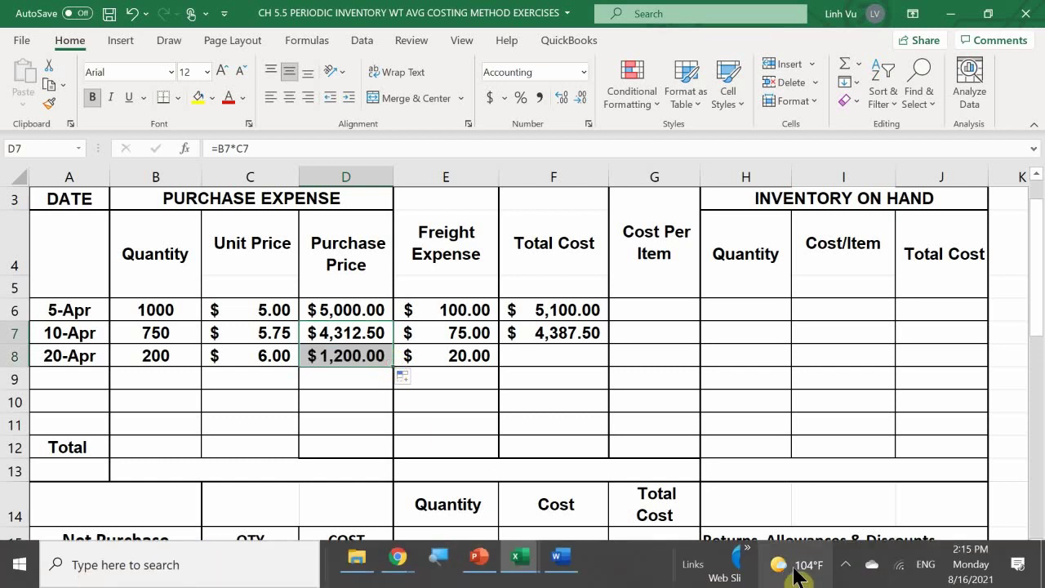
{"action": "left_click", "coordinate": [844, 565]}
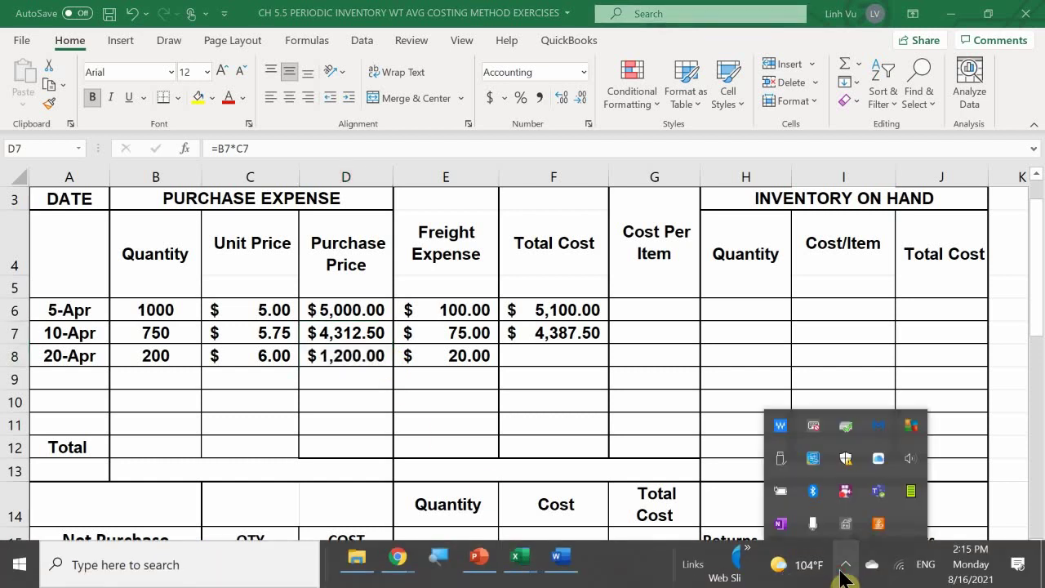
{"action": "left_click", "coordinate": [843, 571]}
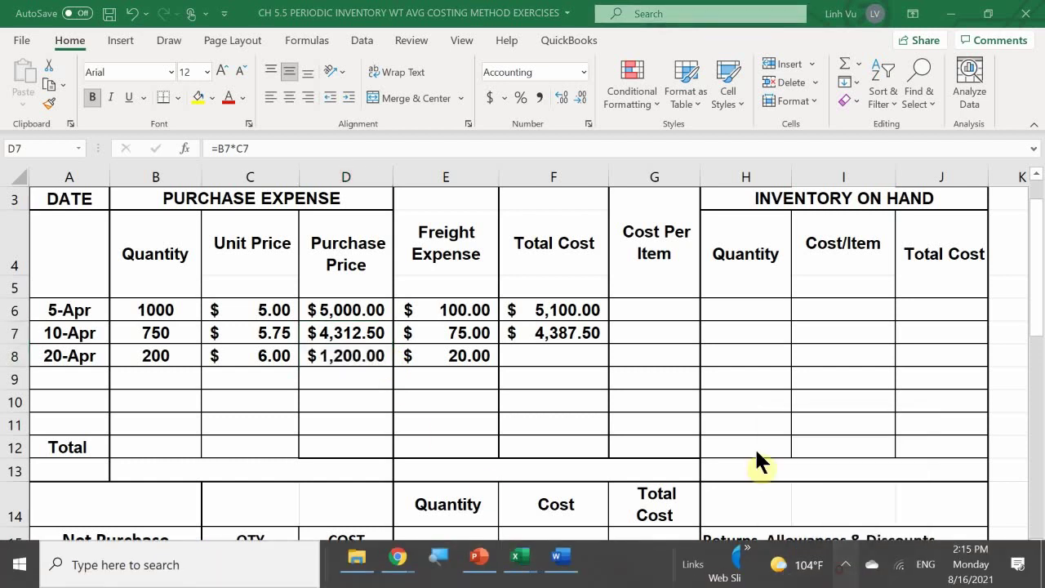
{"action": "left_click", "coordinate": [600, 336]}
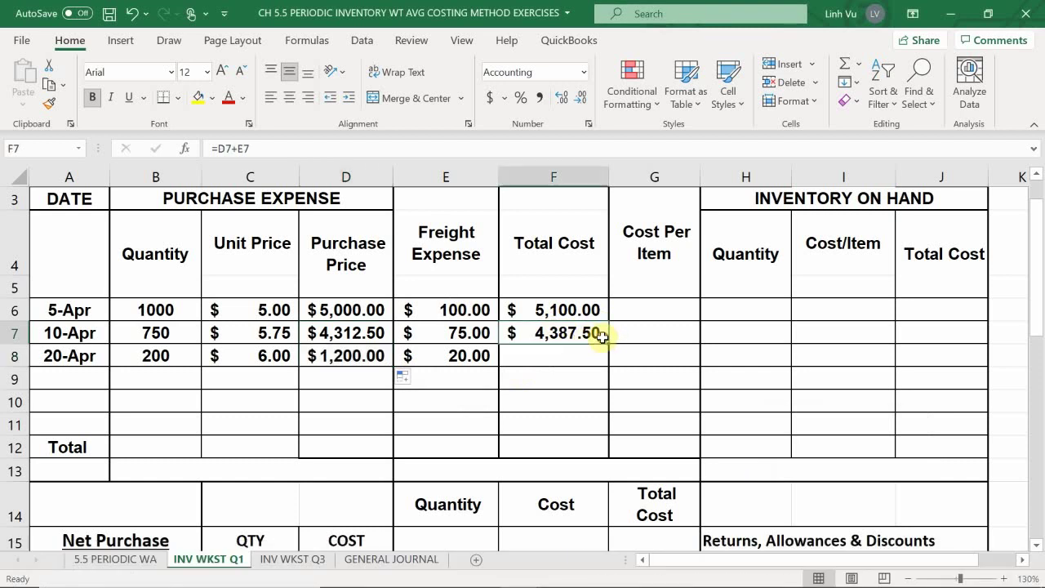
{"action": "left_click_drag", "start_coordinate": [607, 343], "coordinate": [604, 368]}
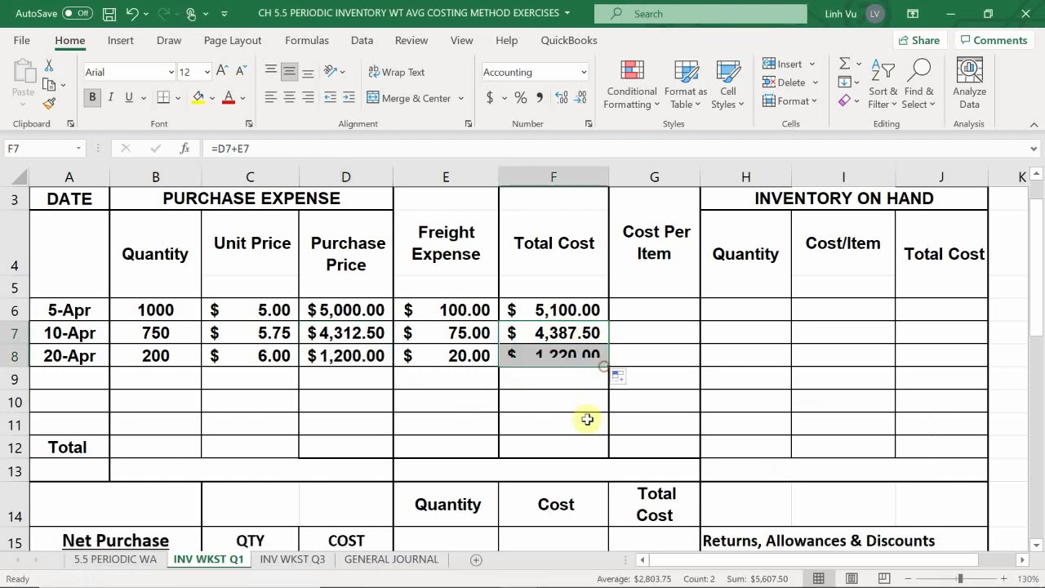
{"action": "left_click", "coordinate": [147, 563]}
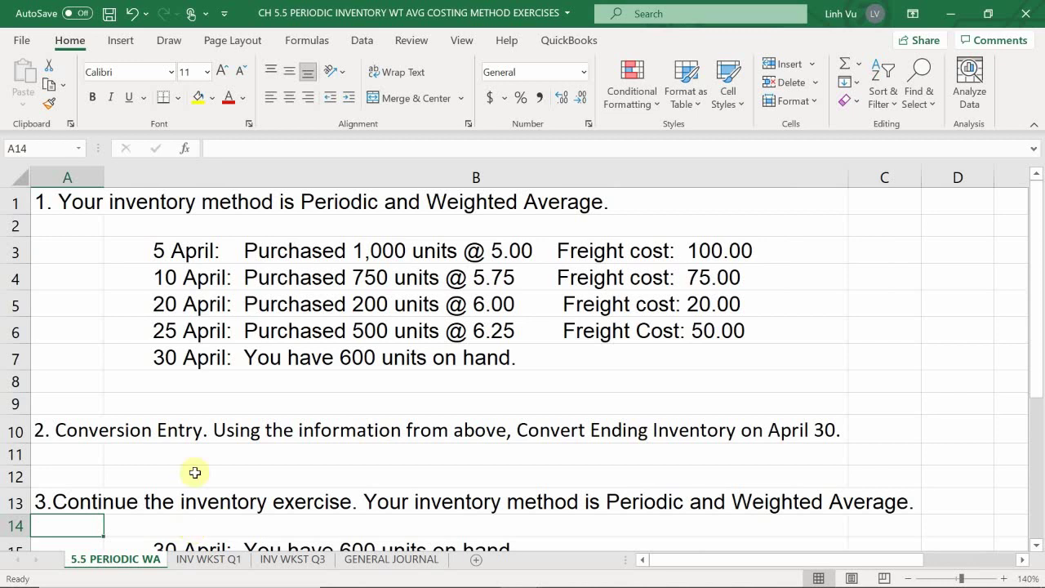
{"action": "mouse_move", "coordinate": [175, 527]}
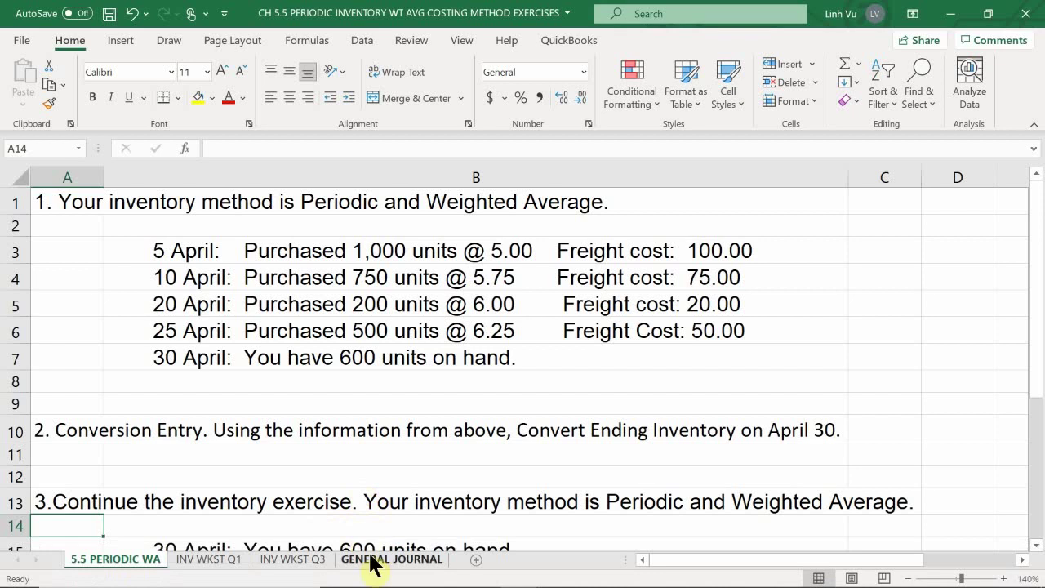
{"action": "left_click", "coordinate": [277, 560]}
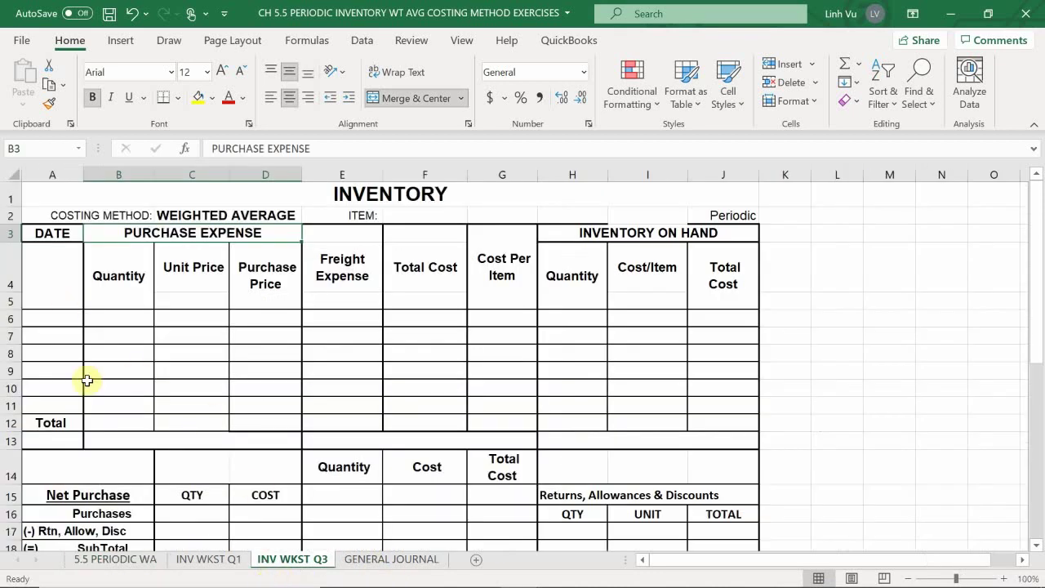
{"action": "left_click", "coordinate": [209, 560]}
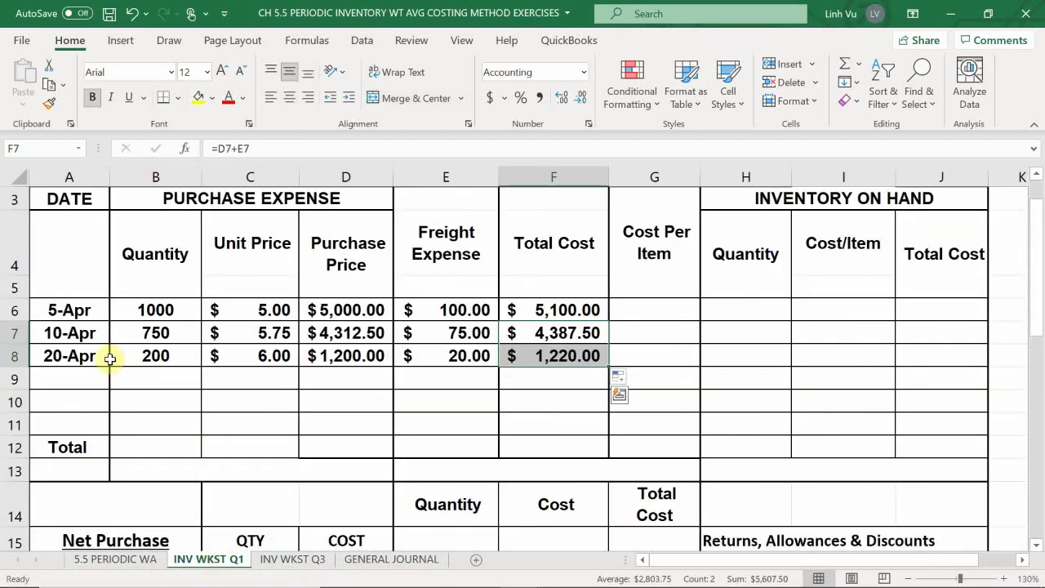
Enter the 25-Apr purchase in row 9: 500 units at 6.25 with 50.00 freight.
{"action": "left_click", "coordinate": [66, 381]}
{"action": "type", "text": "4/25"}
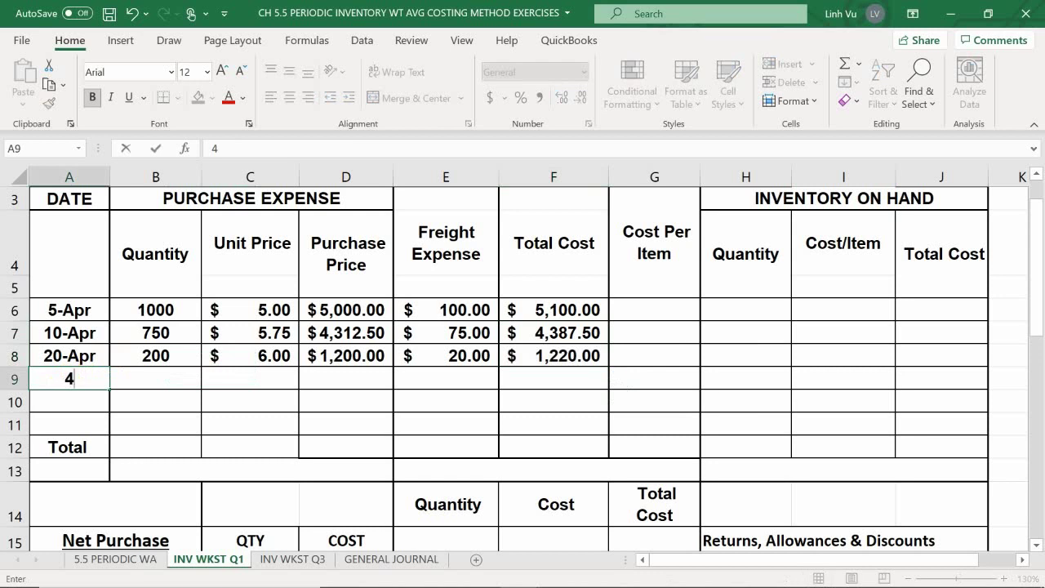
{"action": "key", "text": "Return"}
{"action": "key", "text": "Right"}
{"action": "key", "text": "Up"}
{"action": "type", "text": "500"}
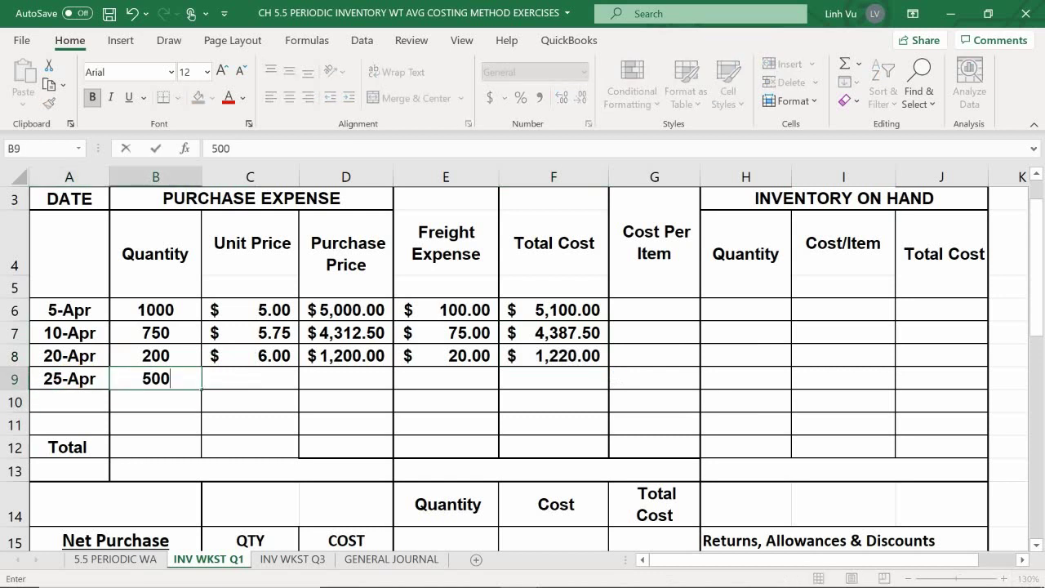
{"action": "key", "text": "Right"}
{"action": "type", "text": "6.25"}
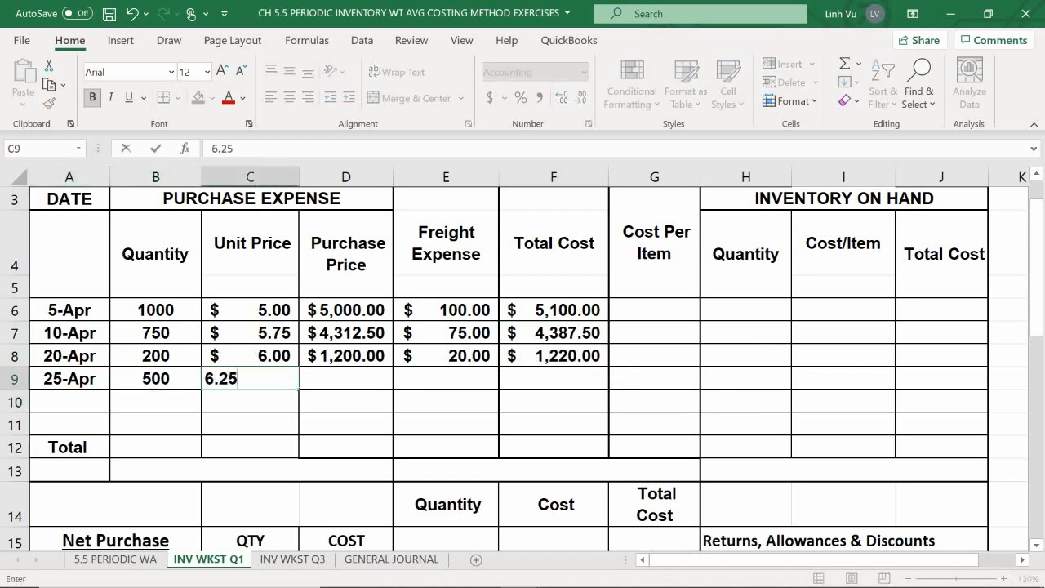
{"action": "key", "text": "Right"}
{"action": "key", "text": "Right"}
{"action": "type", "text": "50"}
{"action": "key", "text": "Return"}
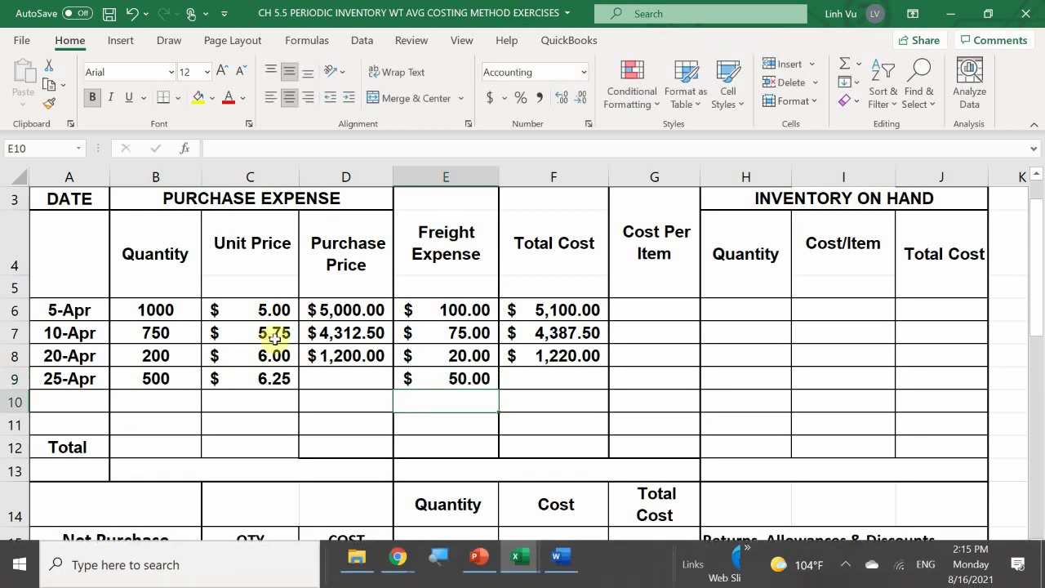
Fill the purchase price and total cost formulas down to row 9, giving 3,125.00 and 3,175.00.
{"action": "left_click", "coordinate": [373, 354]}
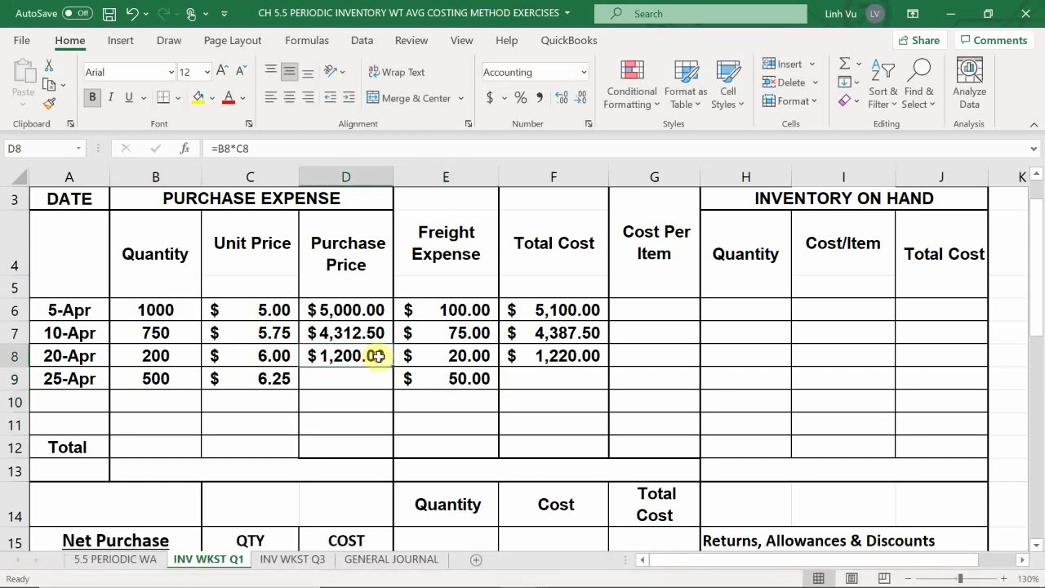
{"action": "left_click_drag", "start_coordinate": [392, 369], "coordinate": [392, 389]}
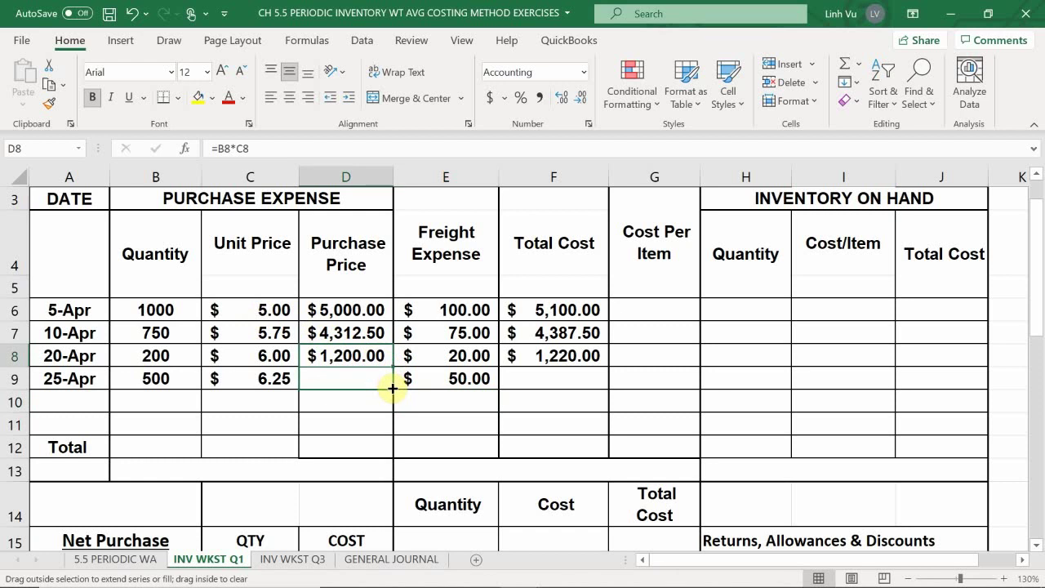
{"action": "left_click_drag", "start_coordinate": [393, 388], "coordinate": [393, 388]}
{"action": "left_click_drag", "start_coordinate": [393, 388], "coordinate": [393, 388]}
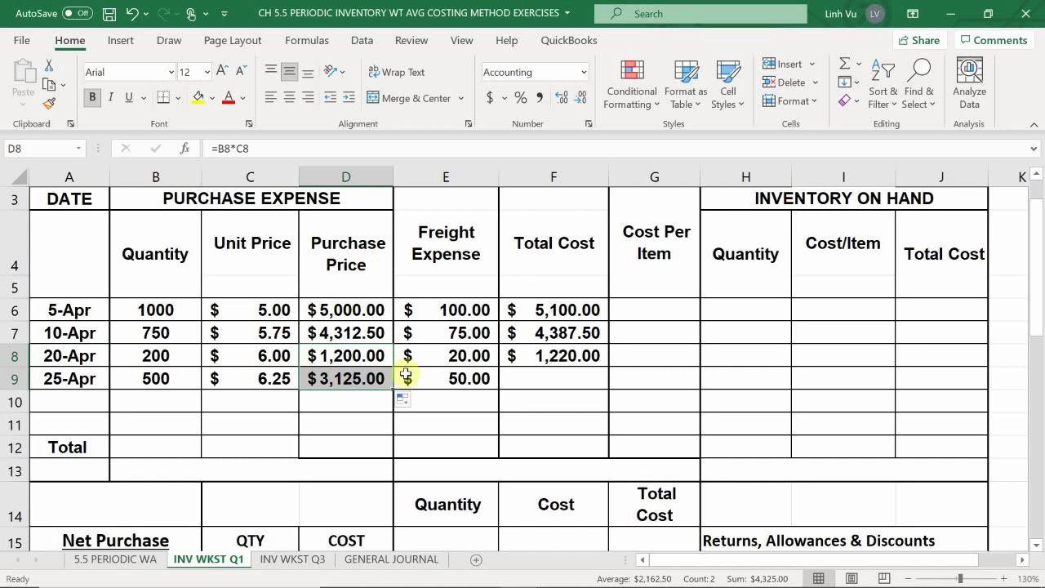
{"action": "left_click", "coordinate": [581, 374]}
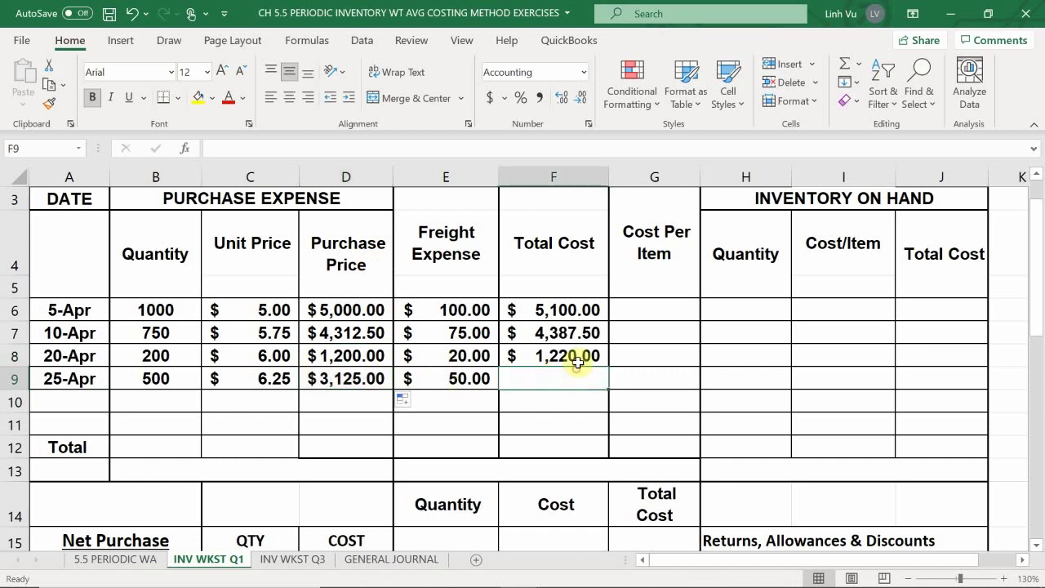
{"action": "left_click", "coordinate": [594, 364]}
{"action": "left_click_drag", "start_coordinate": [607, 366], "coordinate": [607, 390]}
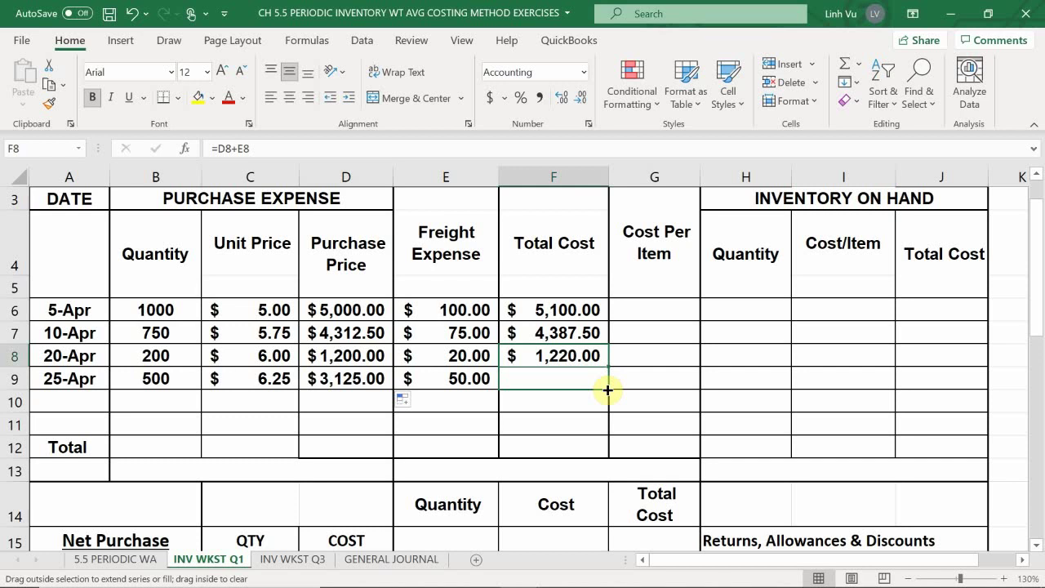
{"action": "left_click_drag", "start_coordinate": [607, 390], "coordinate": [605, 390]}
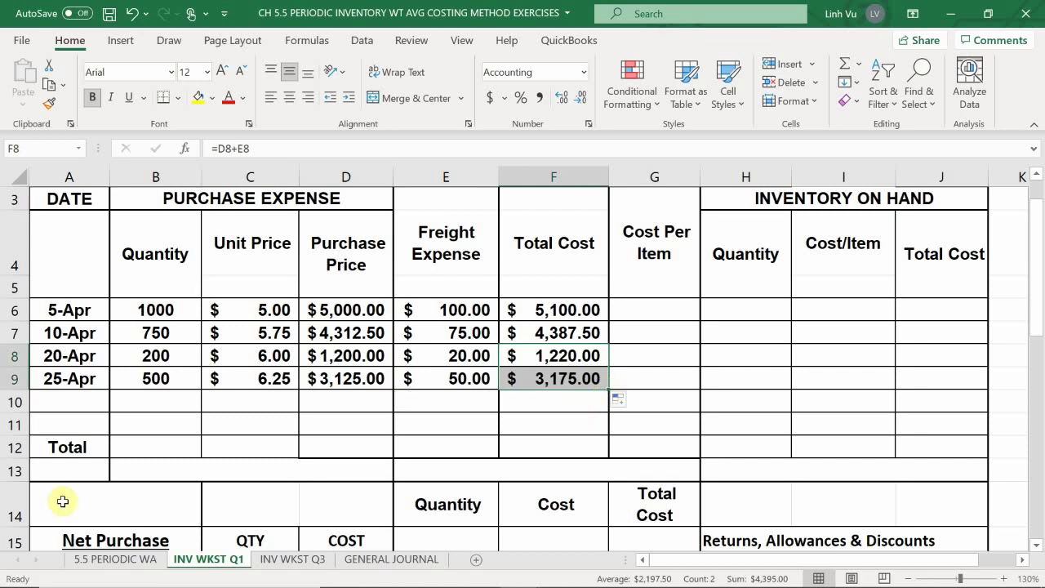
{"action": "mouse_move", "coordinate": [105, 569]}
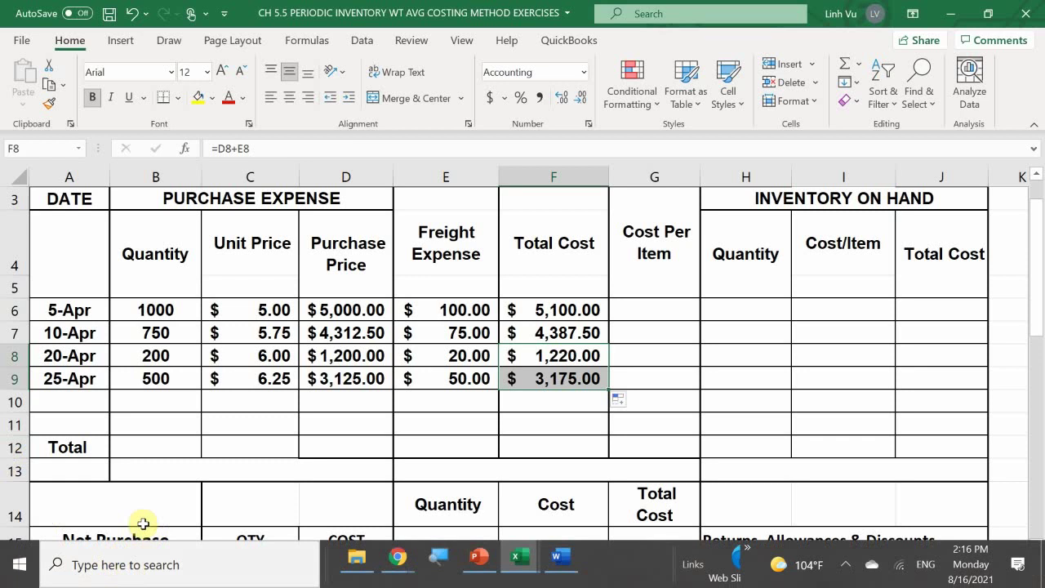
{"action": "left_click", "coordinate": [113, 559]}
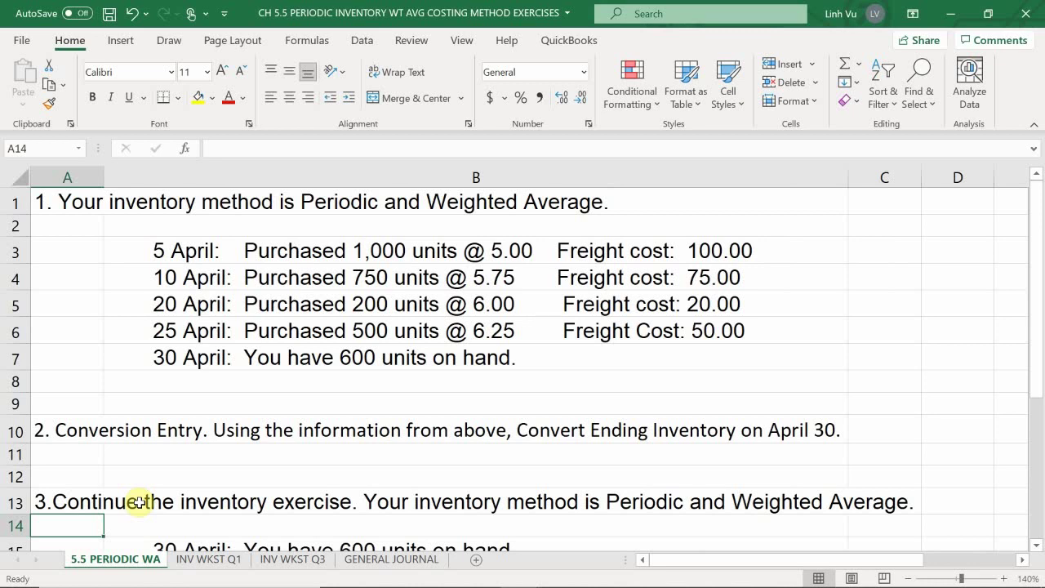
{"action": "left_click", "coordinate": [200, 561]}
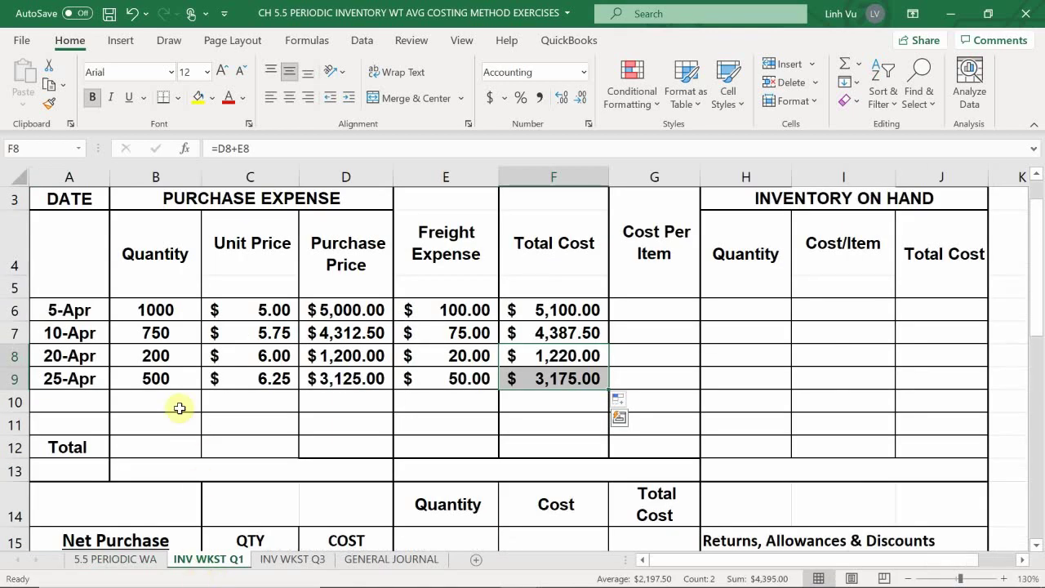
Total the quantity with =SUM(B6:B10) in B12, giving 2450.
{"action": "left_click", "coordinate": [147, 447]}
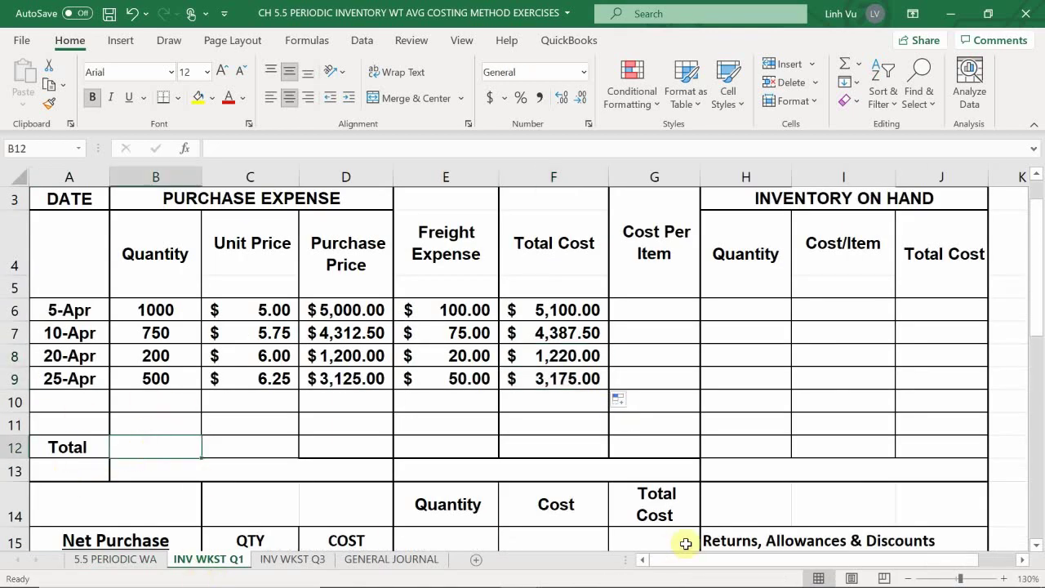
{"action": "type", "text": "=sy"}
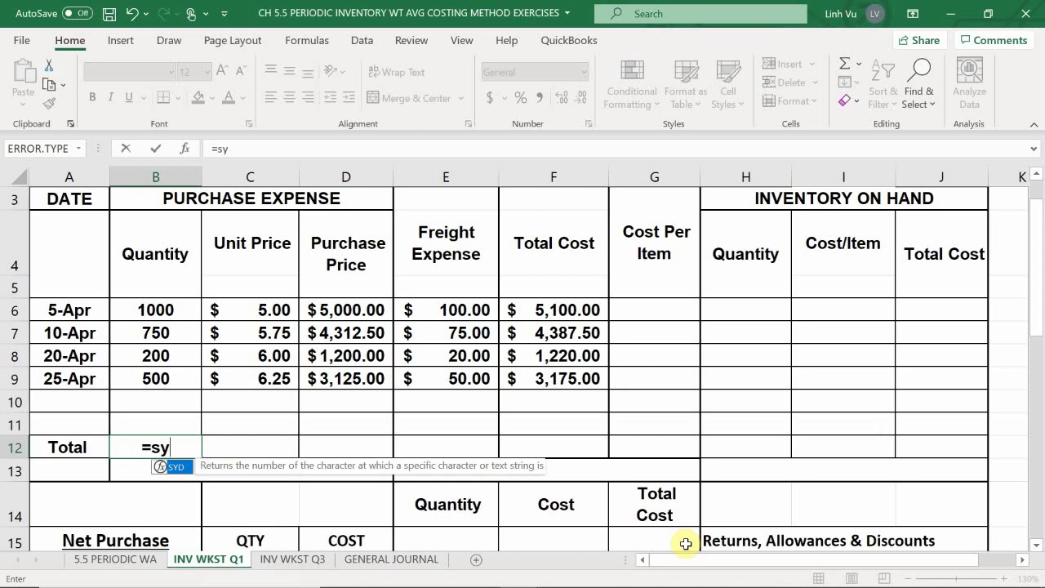
{"action": "key", "text": "BackSpace"}
{"action": "type", "text": "um("}
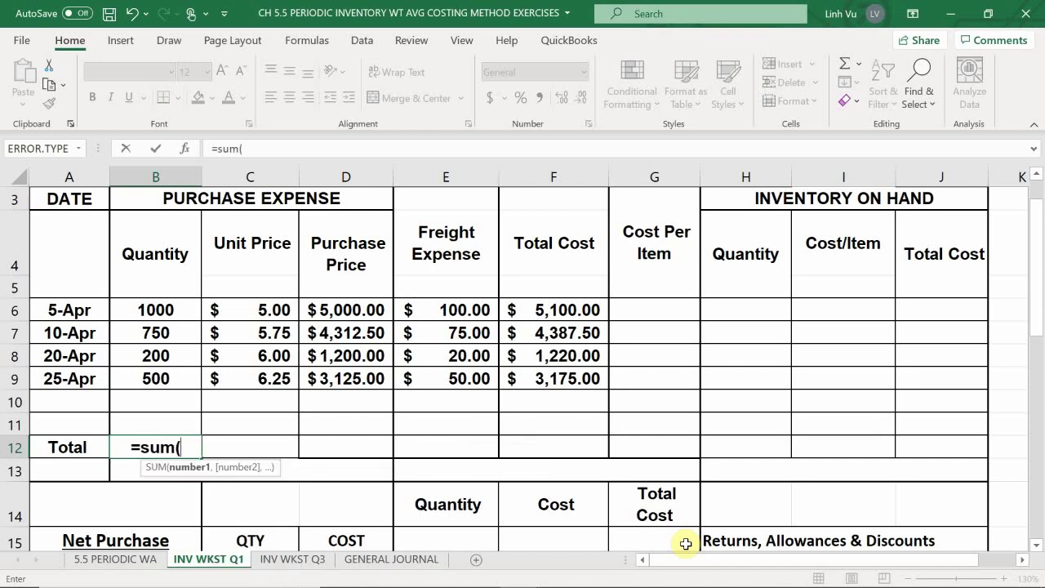
{"action": "key", "text": "Up"}
{"action": "key", "text": "Up"}
{"action": "key", "text": "shift+Up"}
{"action": "key", "text": "shift+Up"}
{"action": "key", "text": "shift+Up"}
{"action": "key", "text": "shift+Up"}
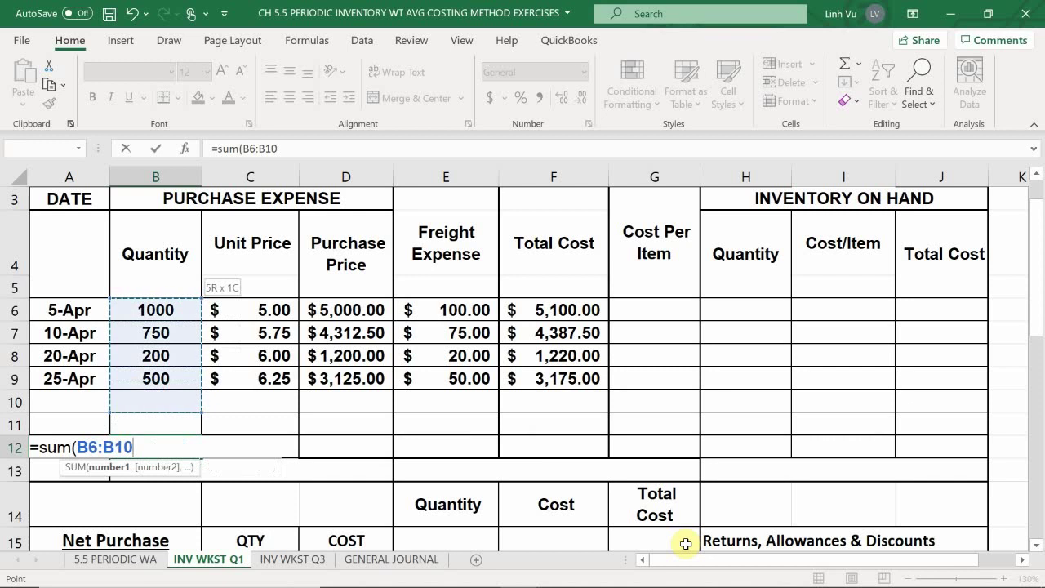
{"action": "key", "text": "Return"}
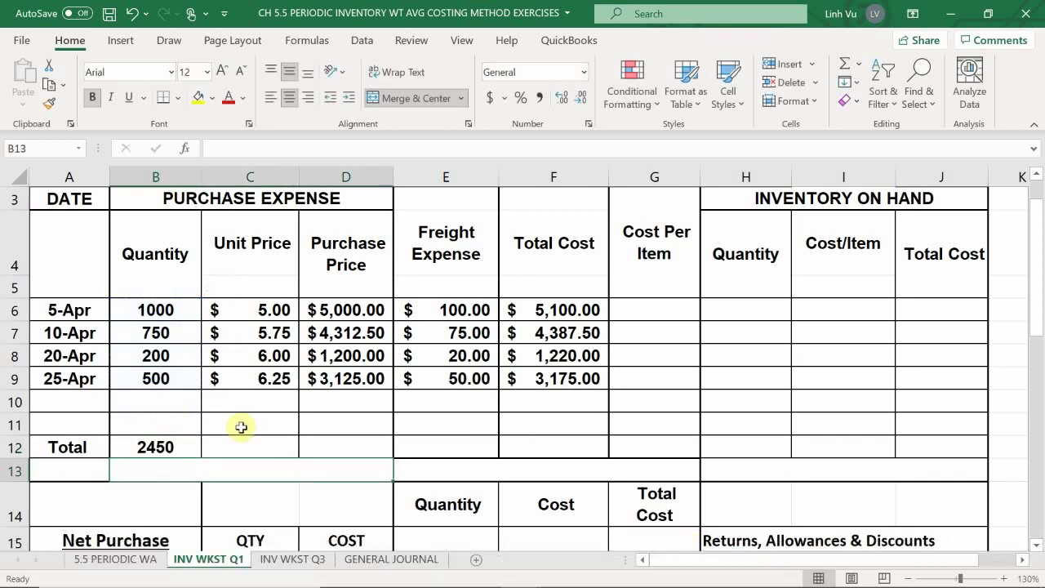
Copy the SUM across row 12 (13,637.50, 245.00, 13,882.50), clear the unit price total, apply Comma Style.
{"action": "left_click", "coordinate": [275, 450]}
{"action": "left_click", "coordinate": [168, 448]}
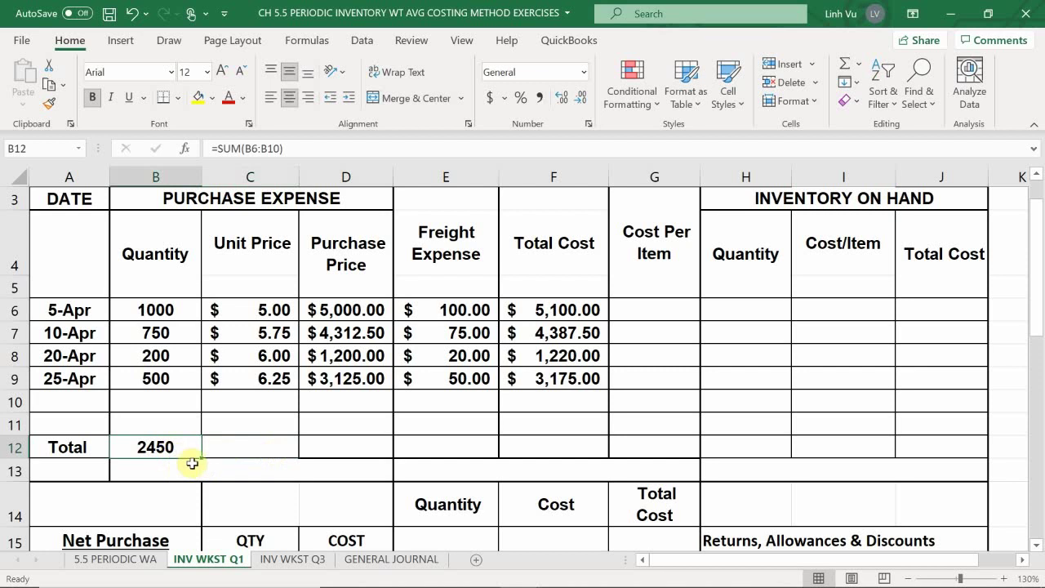
{"action": "left_click_drag", "start_coordinate": [201, 459], "coordinate": [393, 458]}
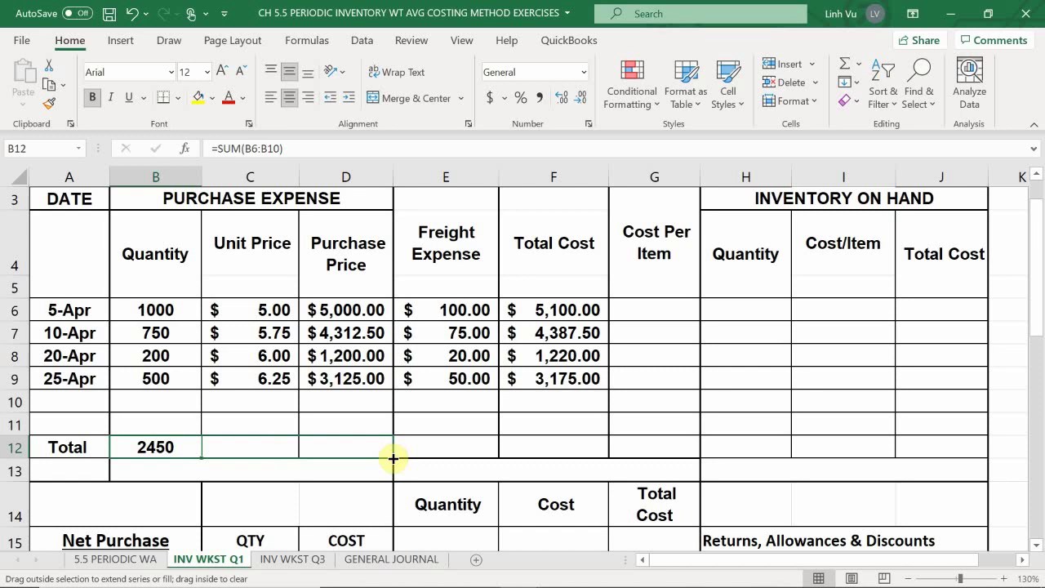
{"action": "left_click_drag", "start_coordinate": [392, 459], "coordinate": [393, 459]}
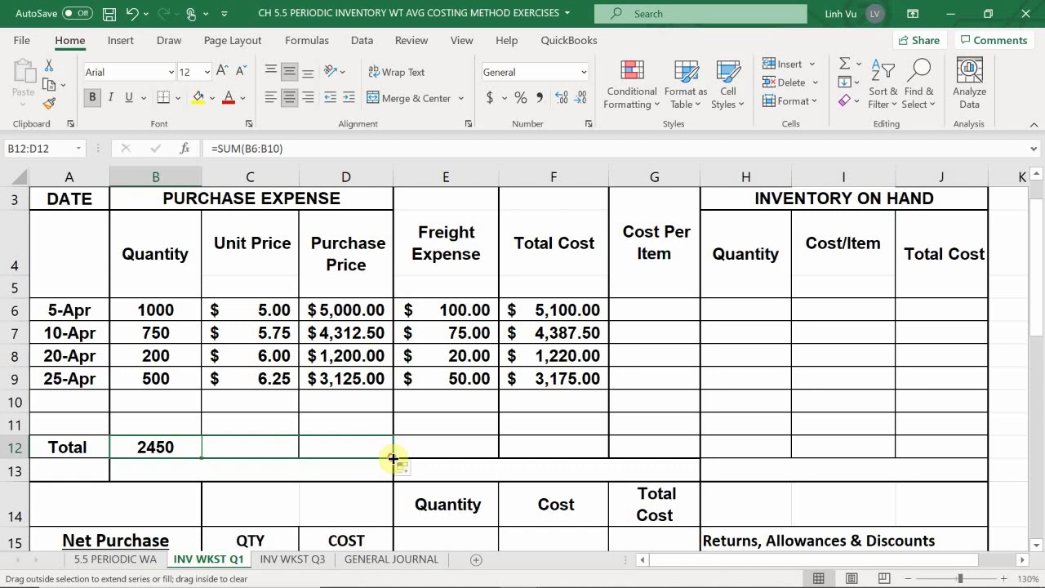
{"action": "left_click", "coordinate": [273, 452]}
{"action": "key", "text": "BackSpace"}
{"action": "key", "text": "Return"}
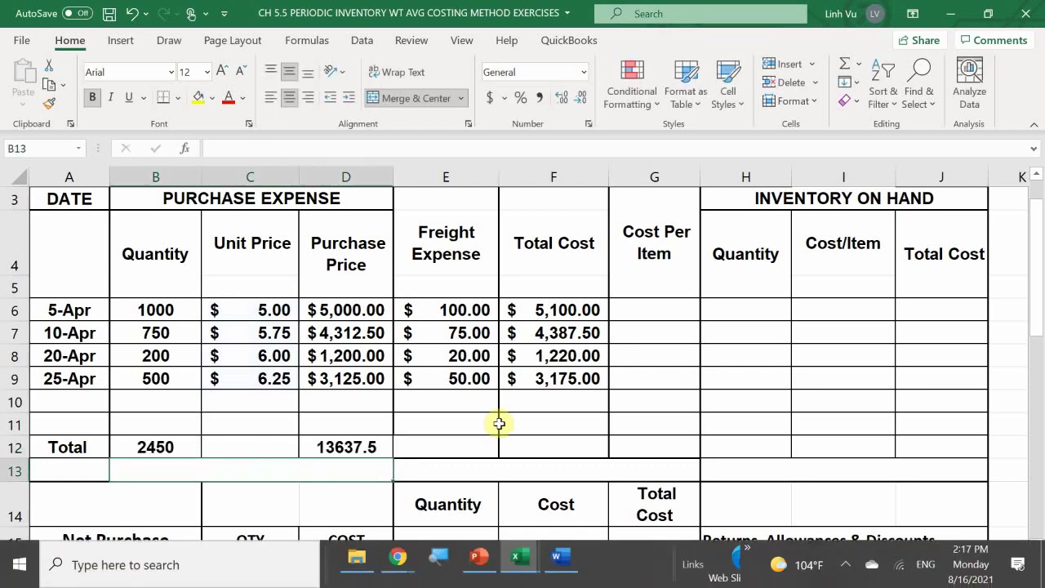
{"action": "left_click", "coordinate": [362, 445]}
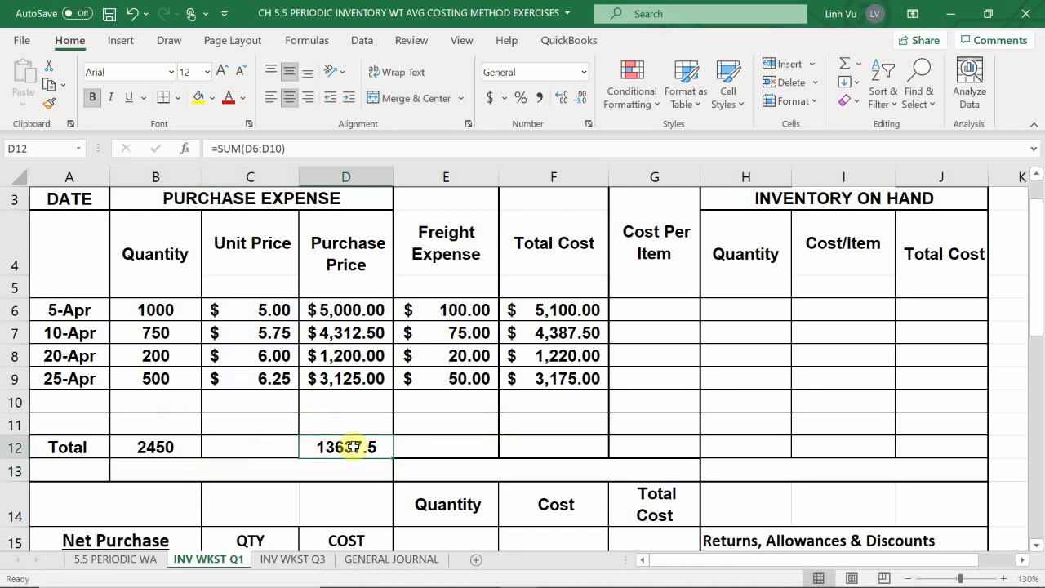
{"action": "left_click", "coordinate": [537, 97]}
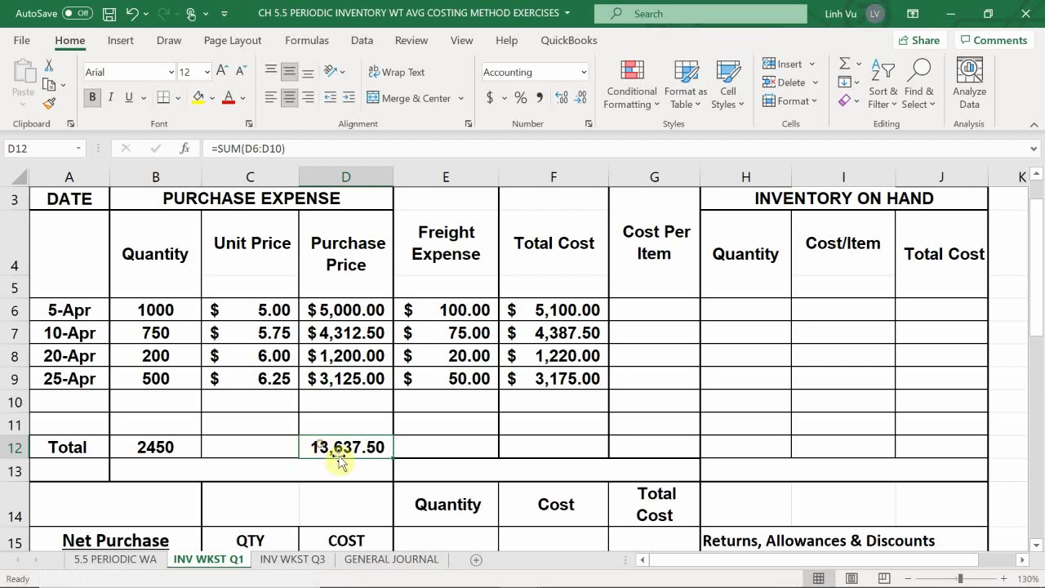
{"action": "left_click_drag", "start_coordinate": [393, 460], "coordinate": [502, 459]}
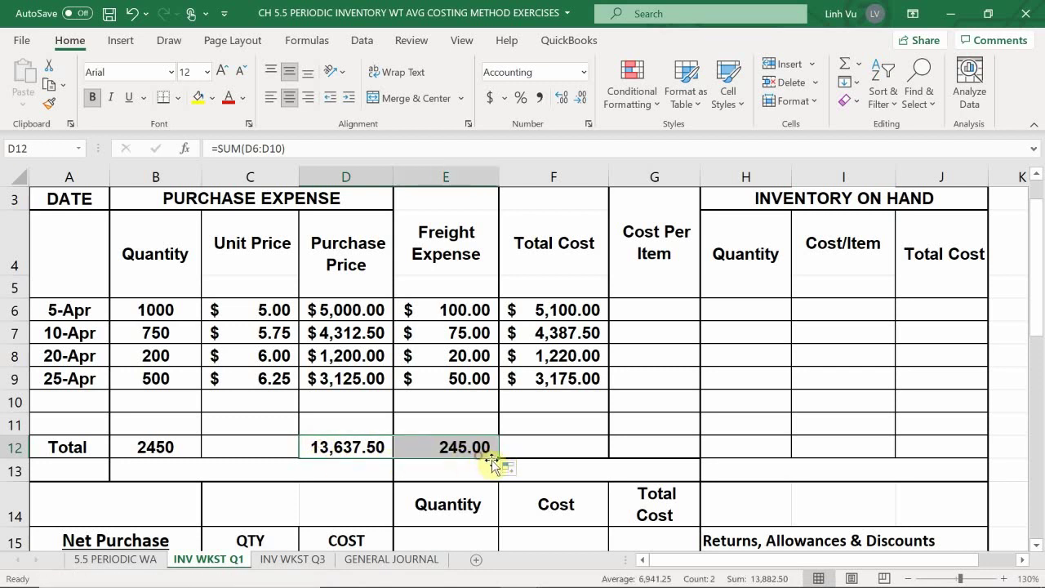
{"action": "left_click_drag", "start_coordinate": [496, 456], "coordinate": [611, 489]}
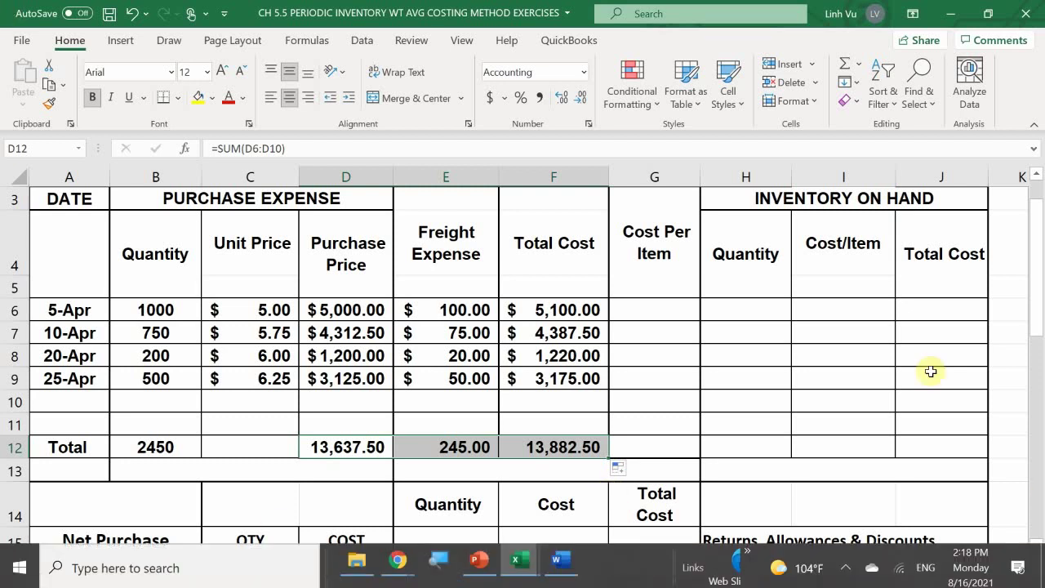
Divide the 13,882.50 total cost by 2450 units in G12, giving $5.67 per item.
{"action": "scroll", "coordinate": [652, 367], "scroll_direction": "down", "scroll_amount": 1}
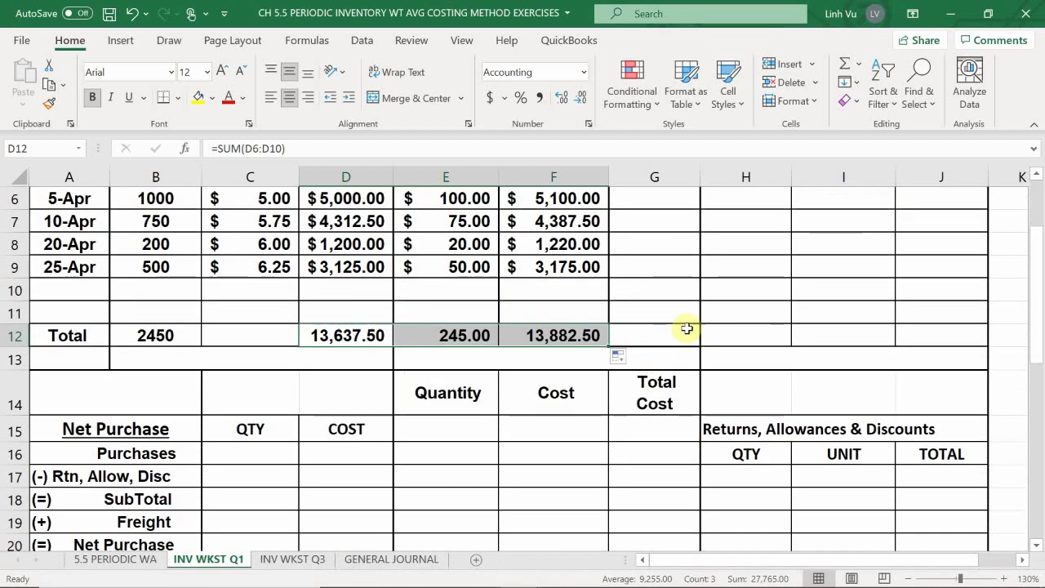
{"action": "left_click", "coordinate": [658, 335]}
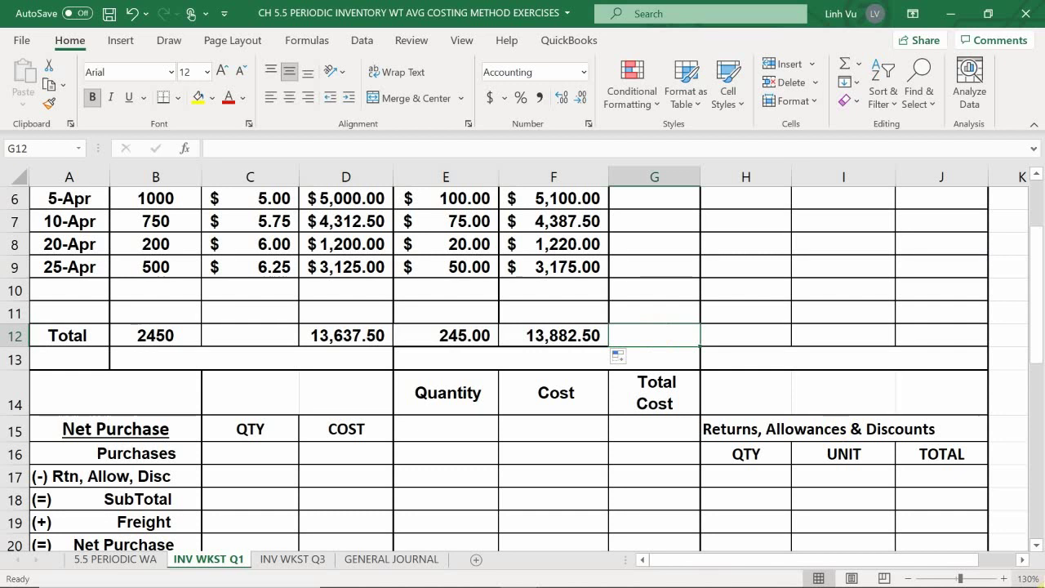
{"action": "type", "text": "="}
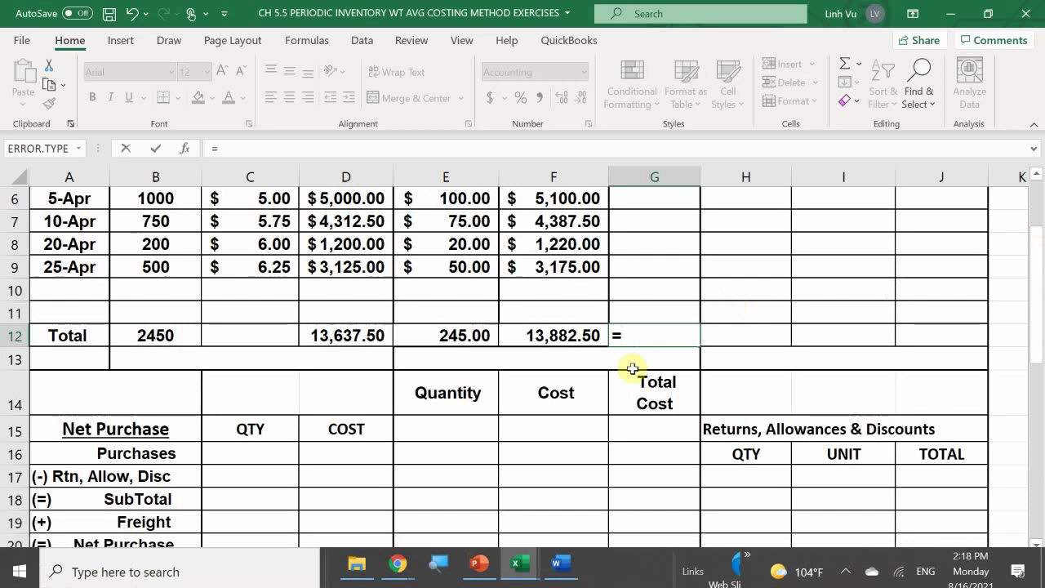
{"action": "left_click", "coordinate": [531, 331]}
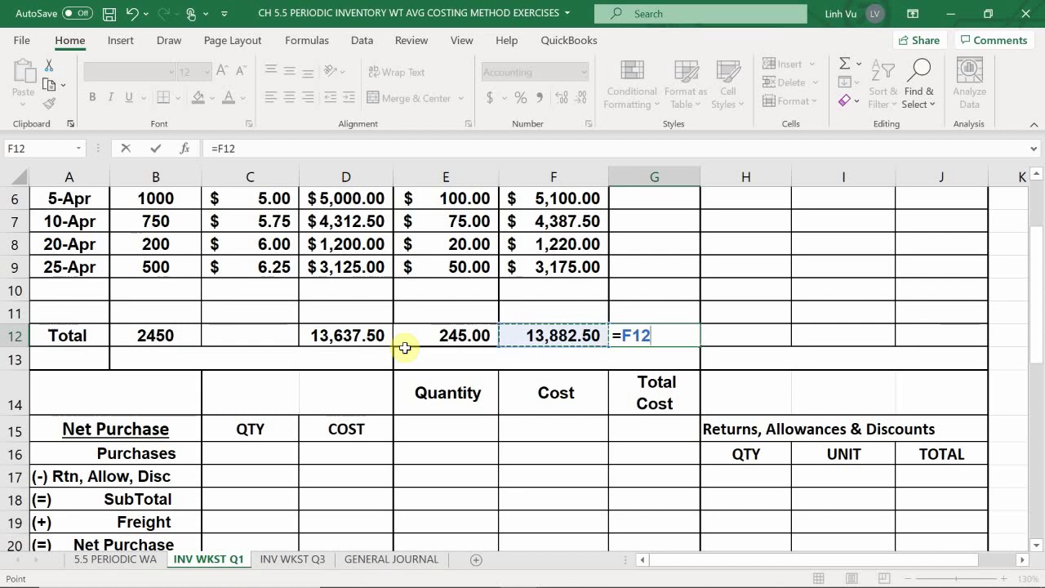
{"action": "type", "text": "/"}
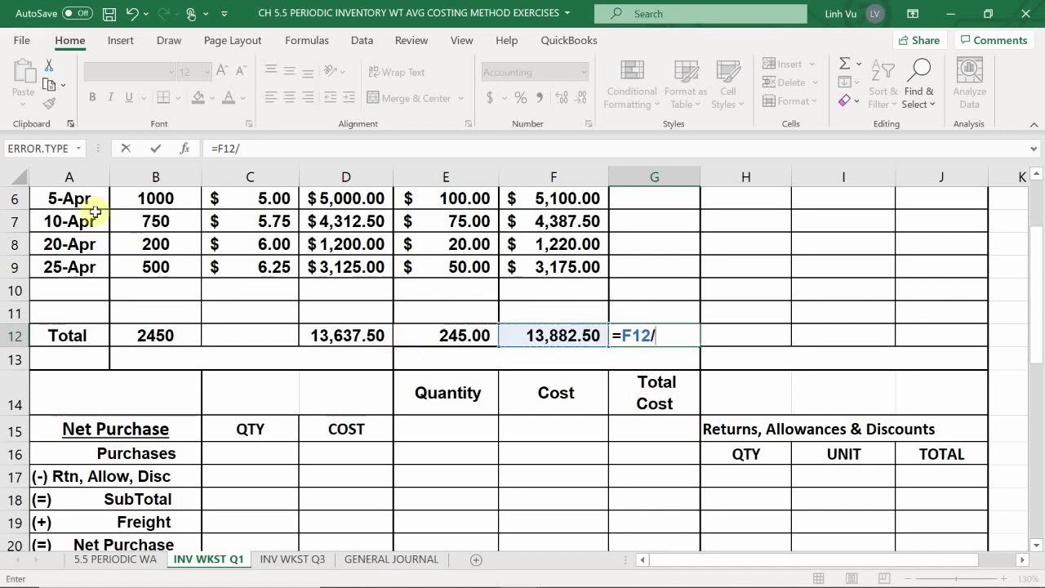
{"action": "left_click", "coordinate": [163, 341]}
{"action": "key", "text": "Return"}
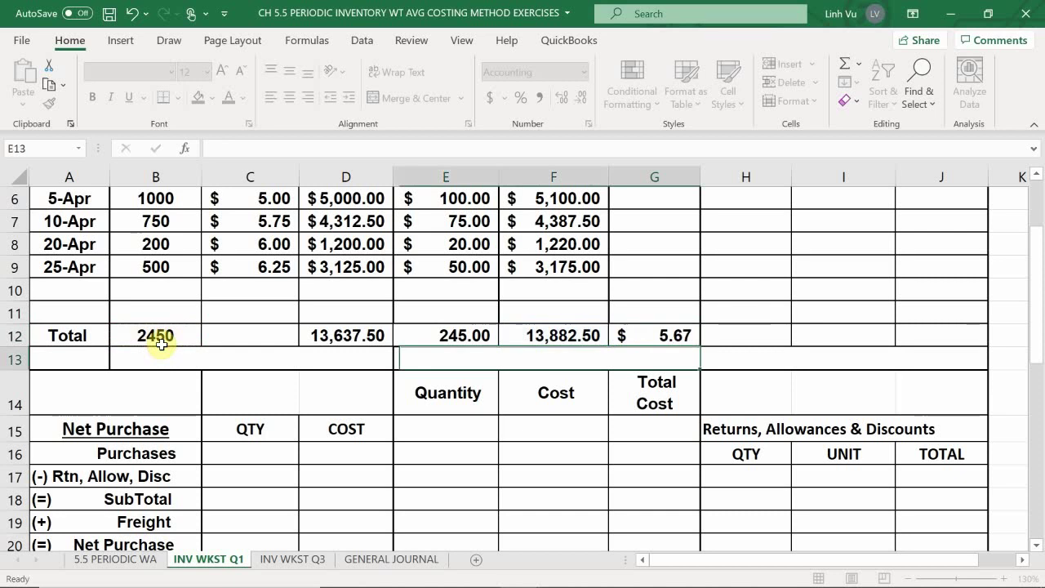
Adjust G12's decimal places until it shows the full 5.666327.
{"action": "left_click", "coordinate": [669, 337]}
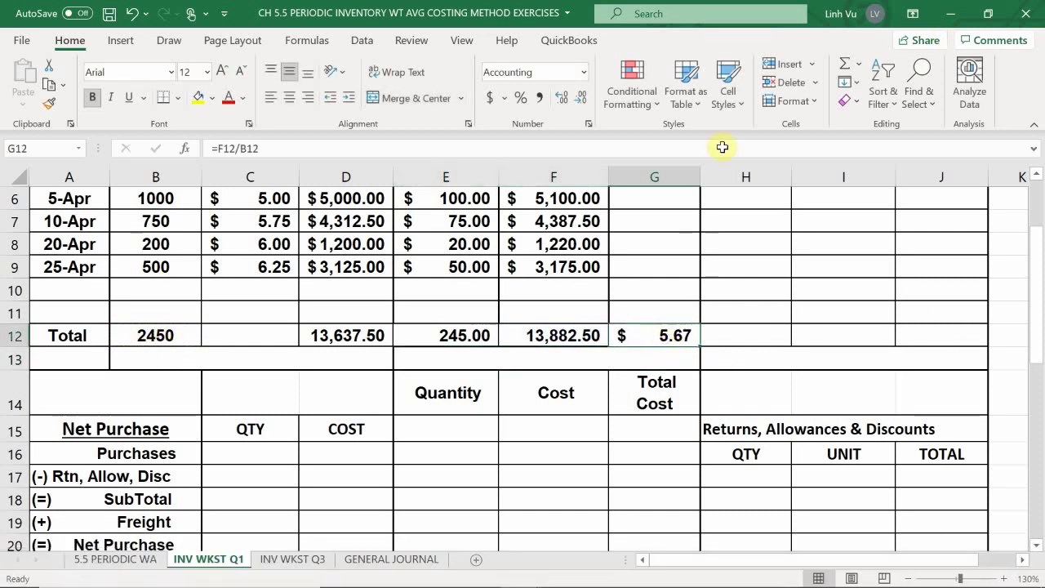
{"action": "left_click", "coordinate": [581, 99]}
{"action": "left_click", "coordinate": [555, 96]}
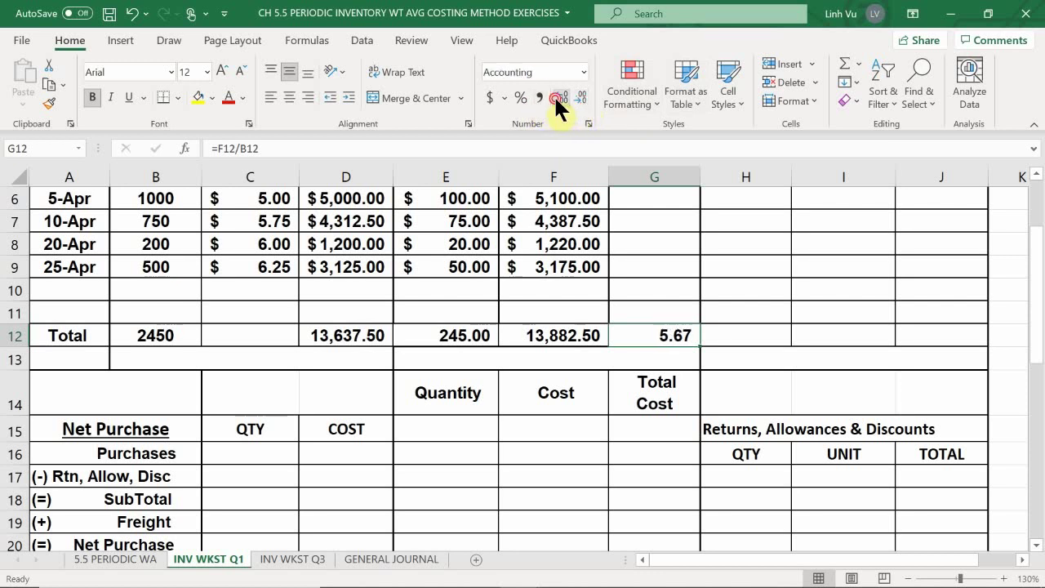
{"action": "left_click", "coordinate": [555, 95]}
{"action": "left_click", "coordinate": [555, 96]}
{"action": "left_click", "coordinate": [555, 95]}
{"action": "left_click", "coordinate": [554, 95]}
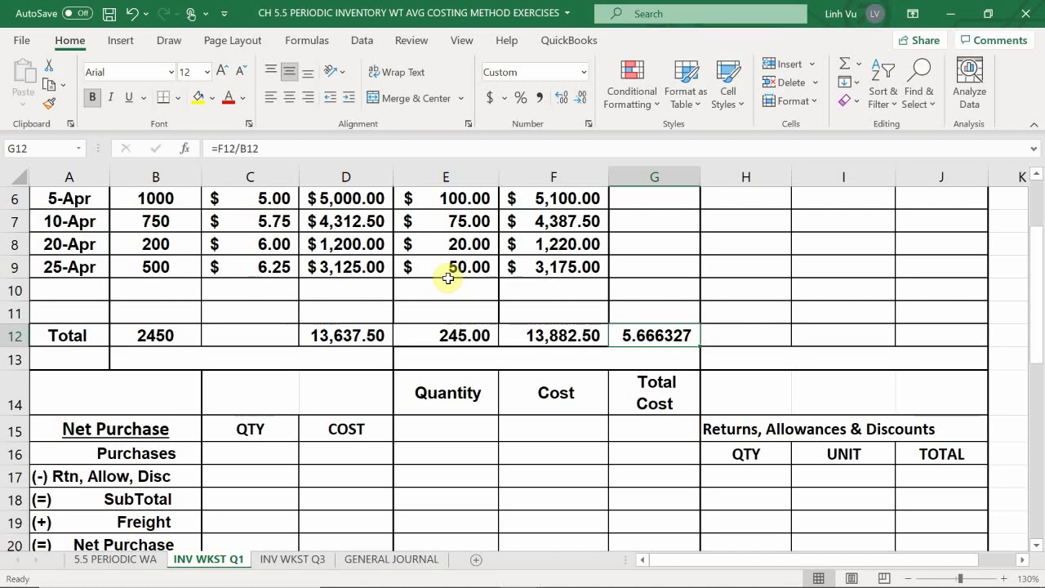
Link Purchases to B12 and D12 (2450 units, $13,637.50), and enter zero returns.
{"action": "scroll", "coordinate": [145, 302], "scroll_direction": "down", "scroll_amount": 2}
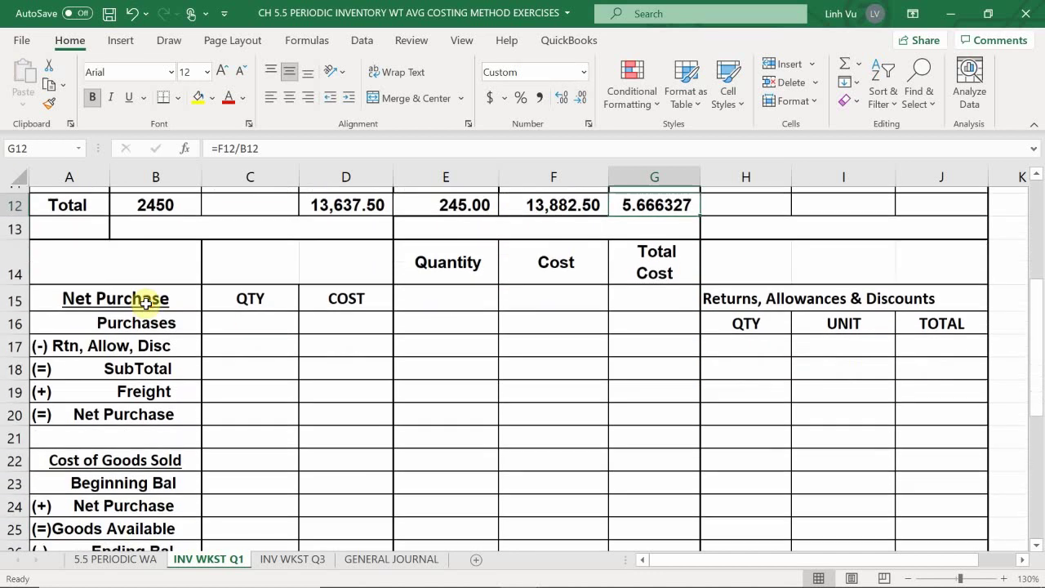
{"action": "left_click", "coordinate": [250, 315]}
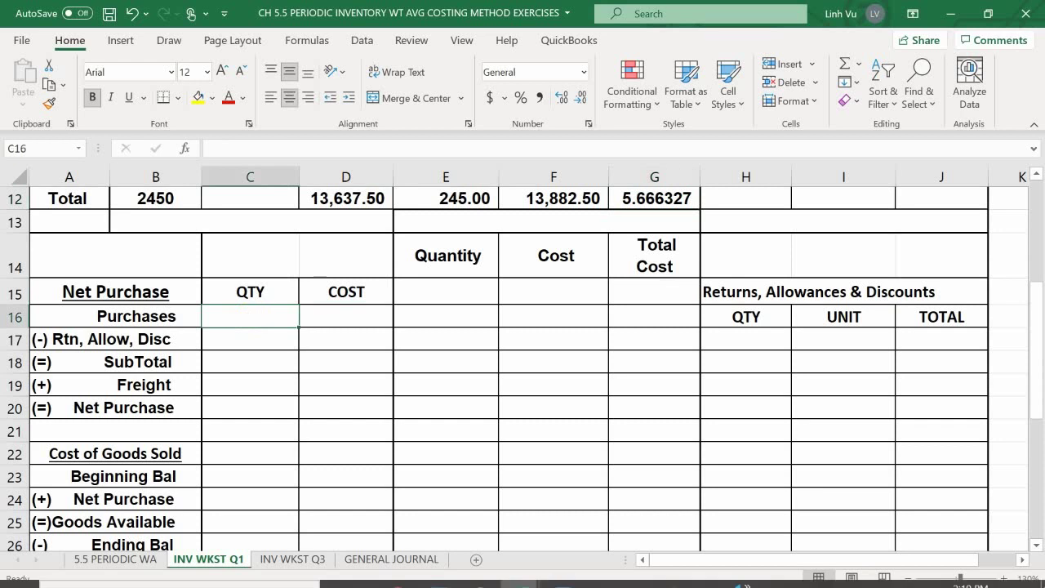
{"action": "type", "text": "="}
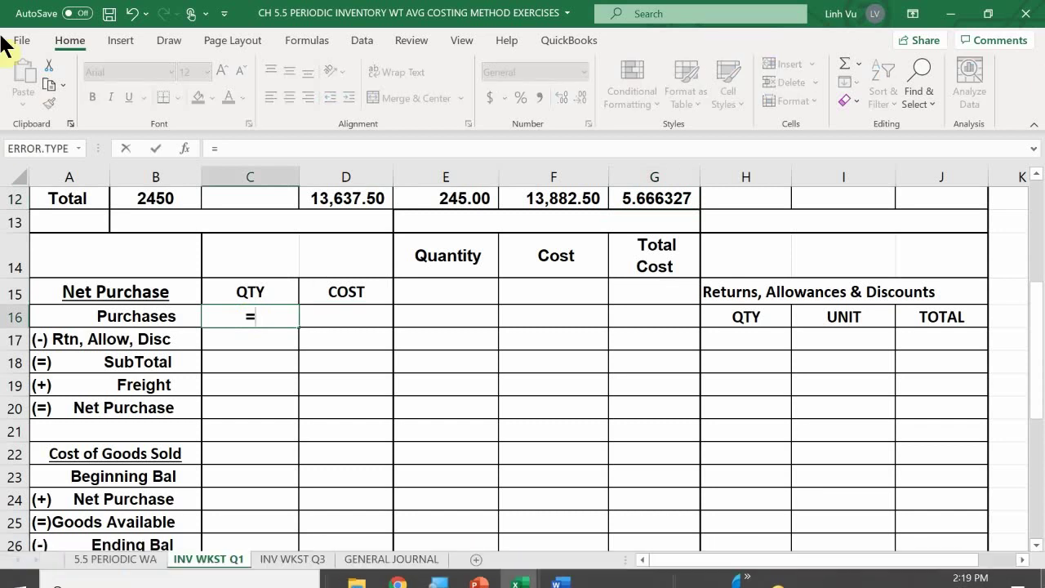
{"action": "left_click", "coordinate": [146, 197]}
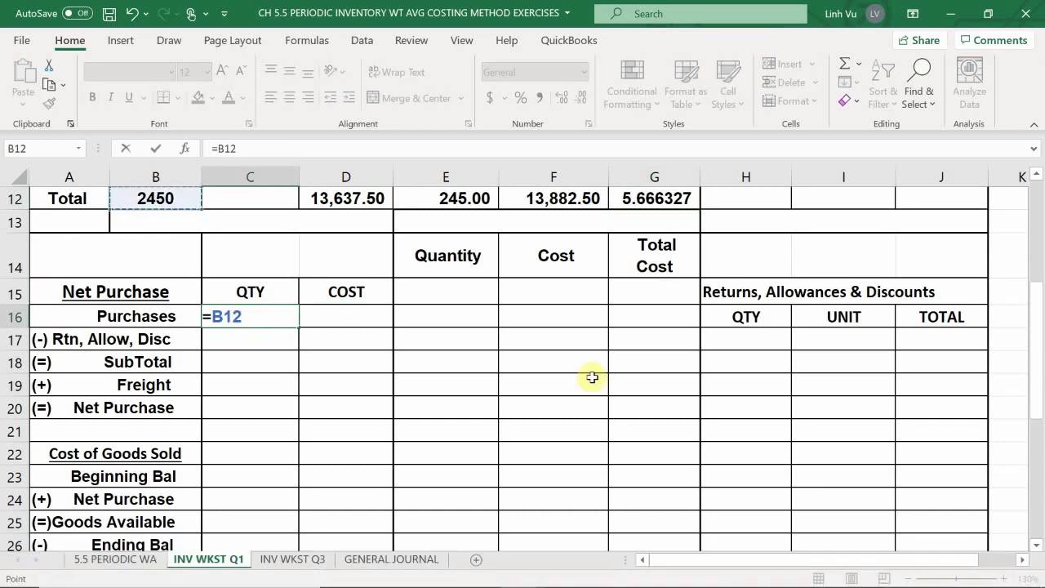
{"action": "key", "text": "Return"}
{"action": "key", "text": "Right"}
{"action": "key", "text": "Up"}
{"action": "type", "text": "="}
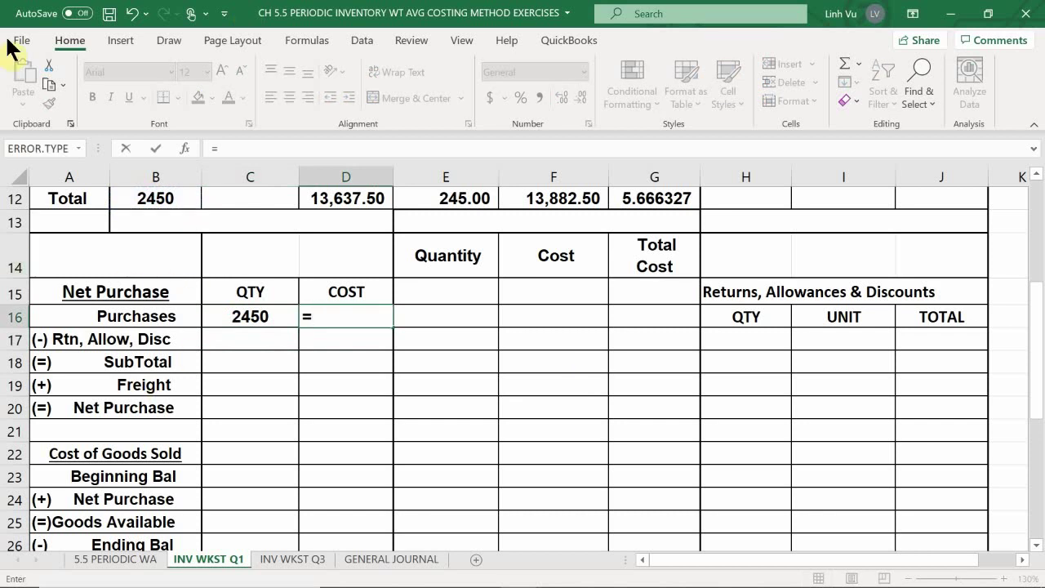
{"action": "left_click", "coordinate": [339, 201]}
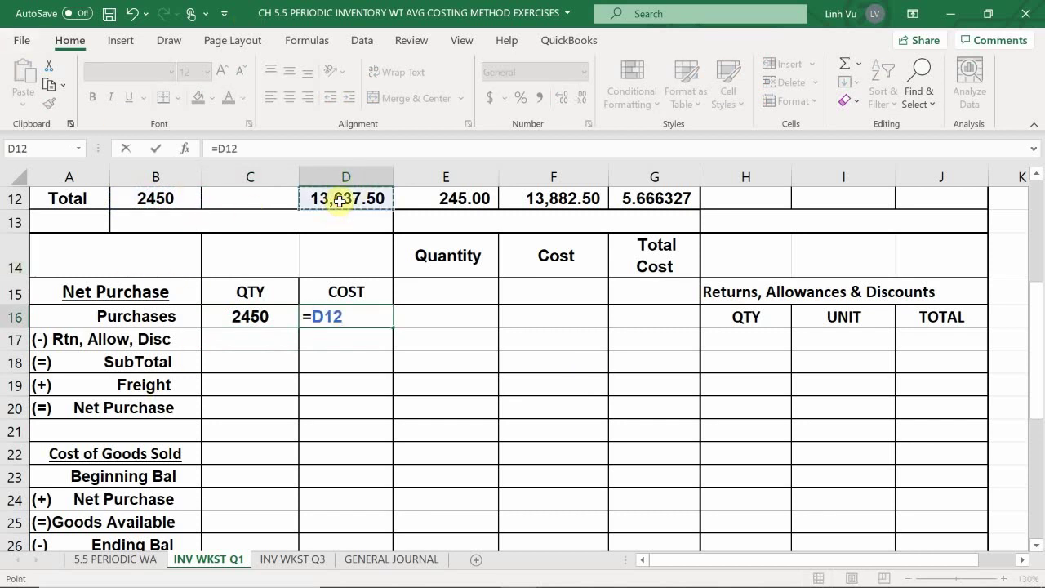
{"action": "key", "text": "Return"}
{"action": "key", "text": "Left"}
{"action": "type", "text": "0"}
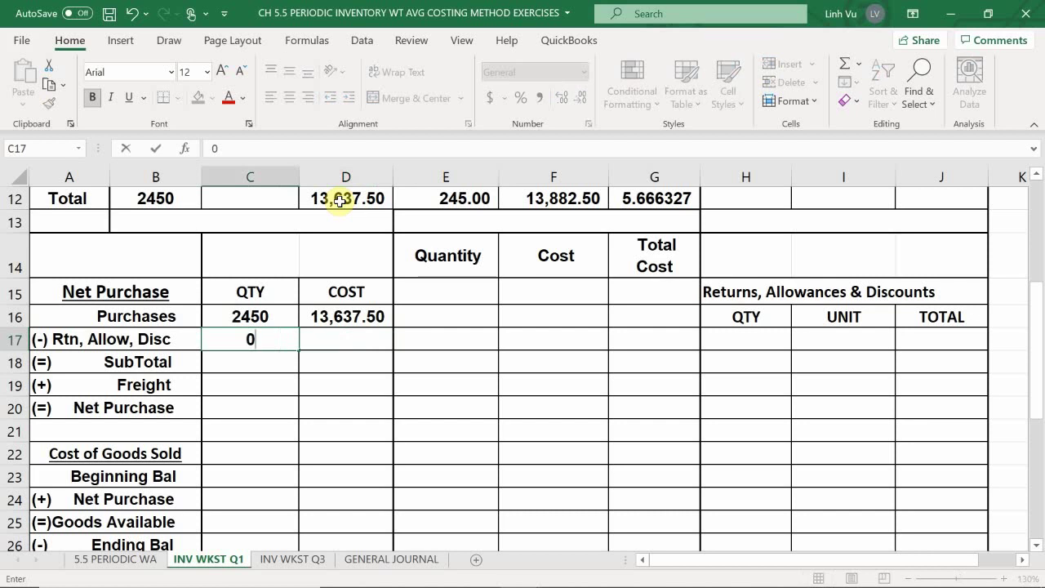
{"action": "key", "text": "Return"}
{"action": "key", "text": "Up"}
{"action": "key", "text": "Right"}
{"action": "type", "text": "0"}
{"action": "key", "text": "Return"}
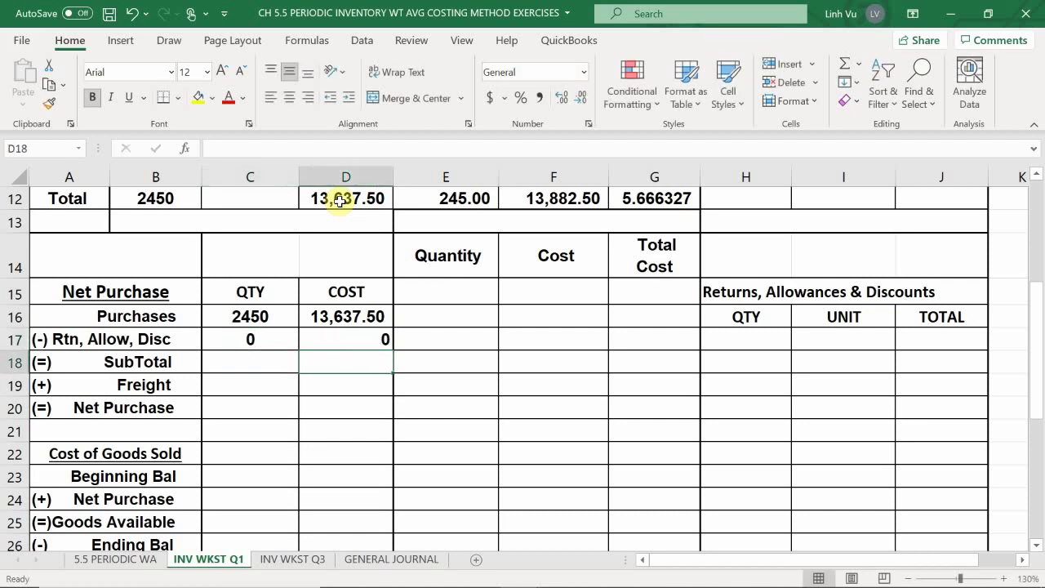
Compute SubTotal as purchases minus returns, enter zero freight units, and link freight cost $245.00 from E12.
{"action": "key", "text": "Left"}
{"action": "type", "text": "="}
{"action": "key", "text": "Up"}
{"action": "key", "text": "Up"}
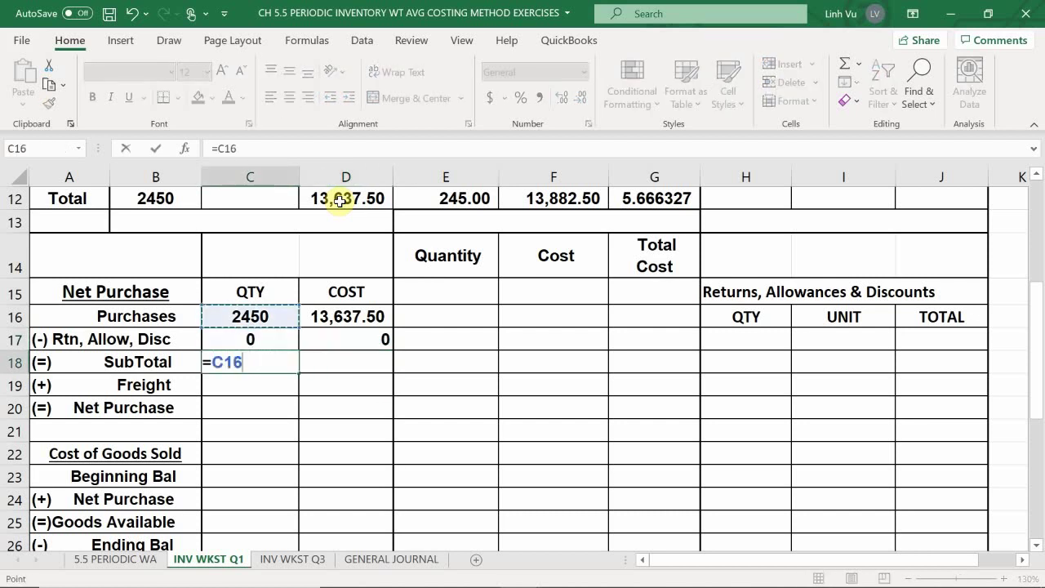
{"action": "type", "text": "-"}
{"action": "key", "text": "Up"}
{"action": "key", "text": "Return"}
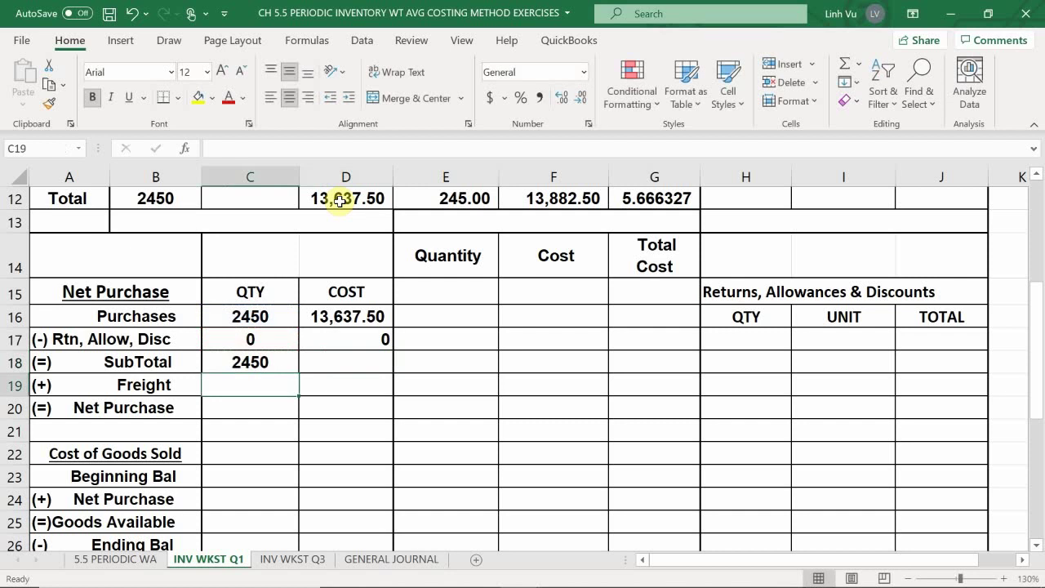
{"action": "key", "text": "Up"}
{"action": "key", "text": "Right"}
{"action": "type", "text": "="}
{"action": "key", "text": "Up"}
{"action": "key", "text": "Up"}
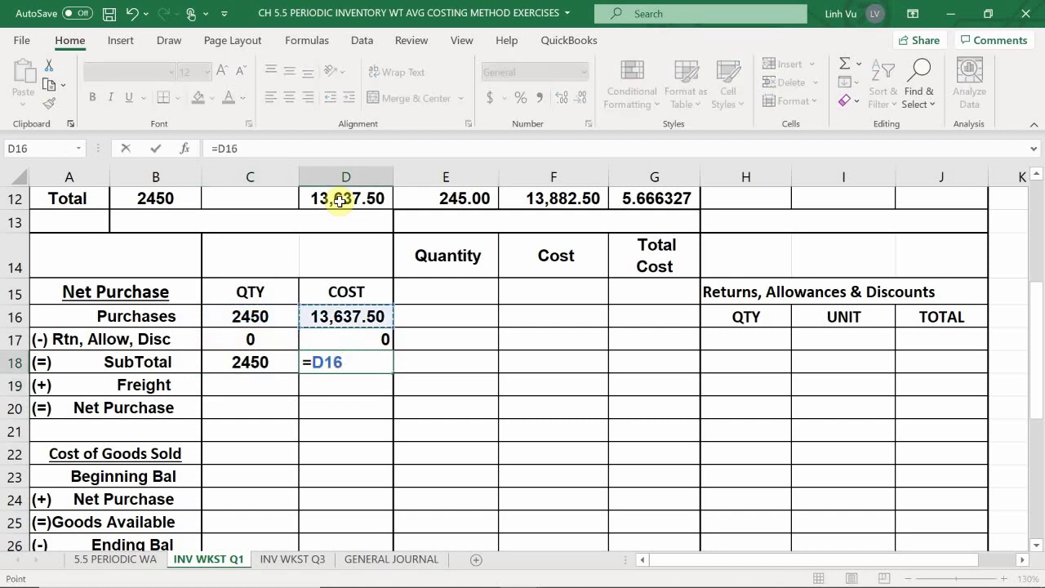
{"action": "type", "text": "-"}
{"action": "key", "text": "Up"}
{"action": "key", "text": "Return"}
{"action": "key", "text": "Left"}
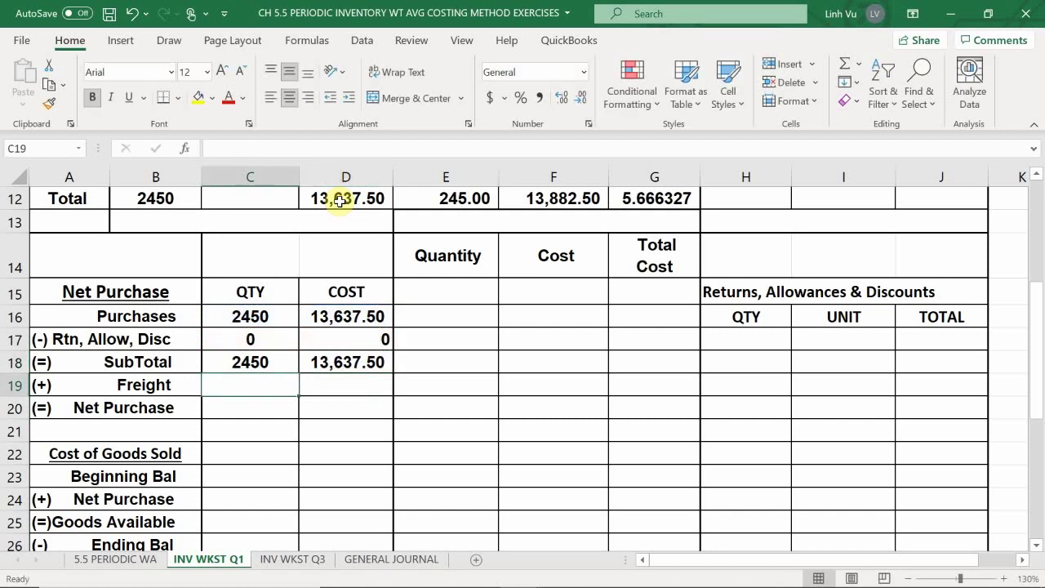
{"action": "type", "text": "0"}
{"action": "key", "text": "Return"}
{"action": "key", "text": "Right"}
{"action": "key", "text": "Up"}
{"action": "type", "text": "="}
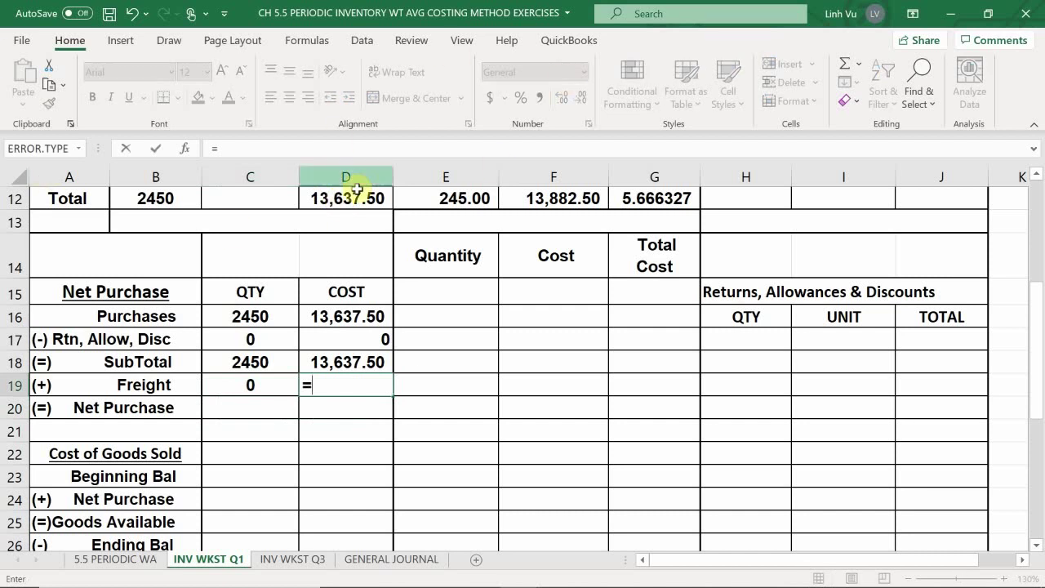
{"action": "left_click", "coordinate": [431, 202]}
{"action": "key", "text": "Return"}
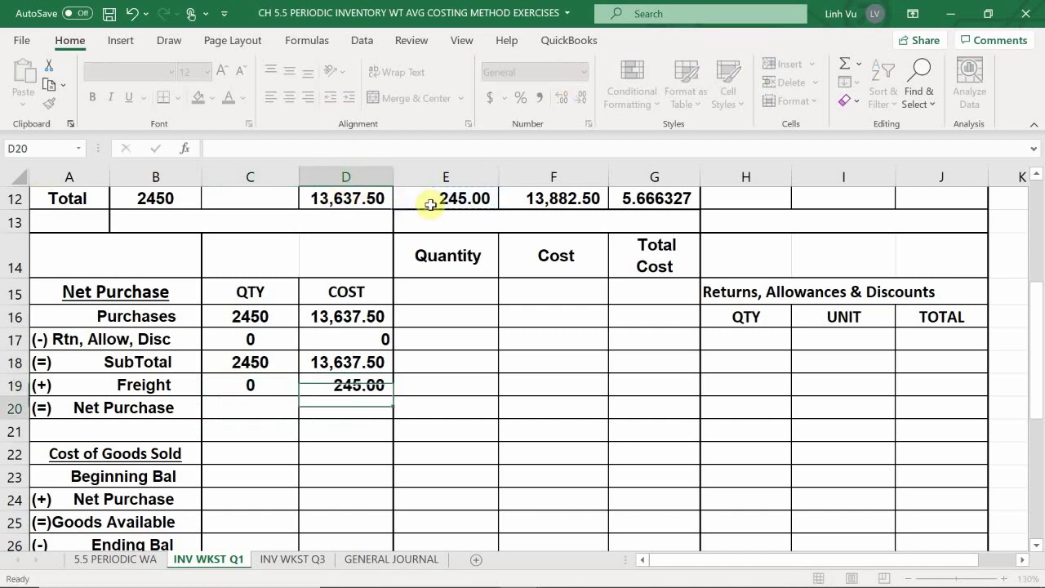
Total Net Purchase as SubTotal plus Freight: 2450 units costing $13,882.50.
{"action": "key", "text": "Left"}
{"action": "type", "text": "="}
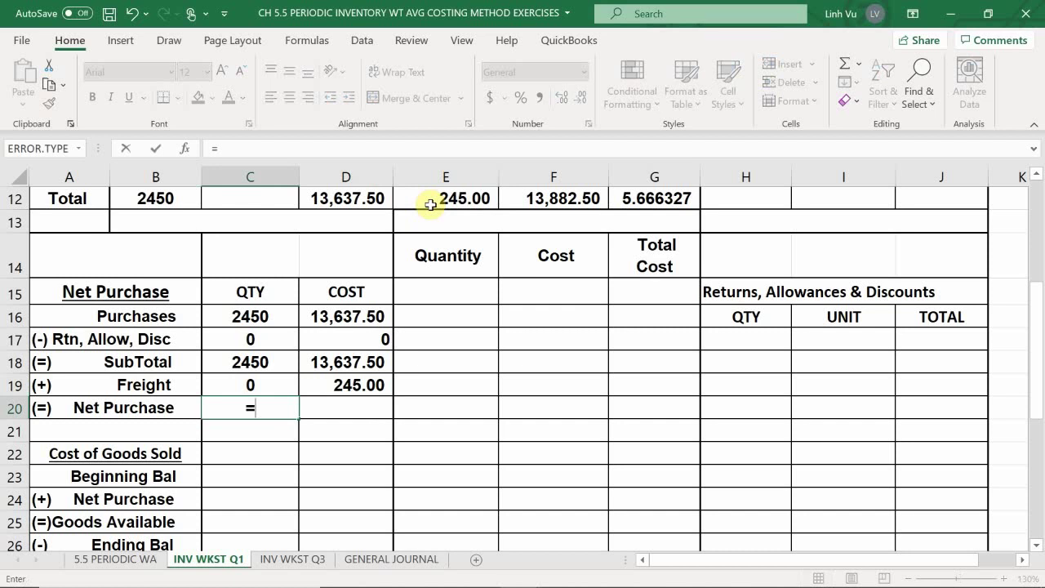
{"action": "key", "text": "Up"}
{"action": "key", "text": "Up"}
{"action": "type", "text": "+"}
{"action": "key", "text": "Up"}
{"action": "key", "text": "Return"}
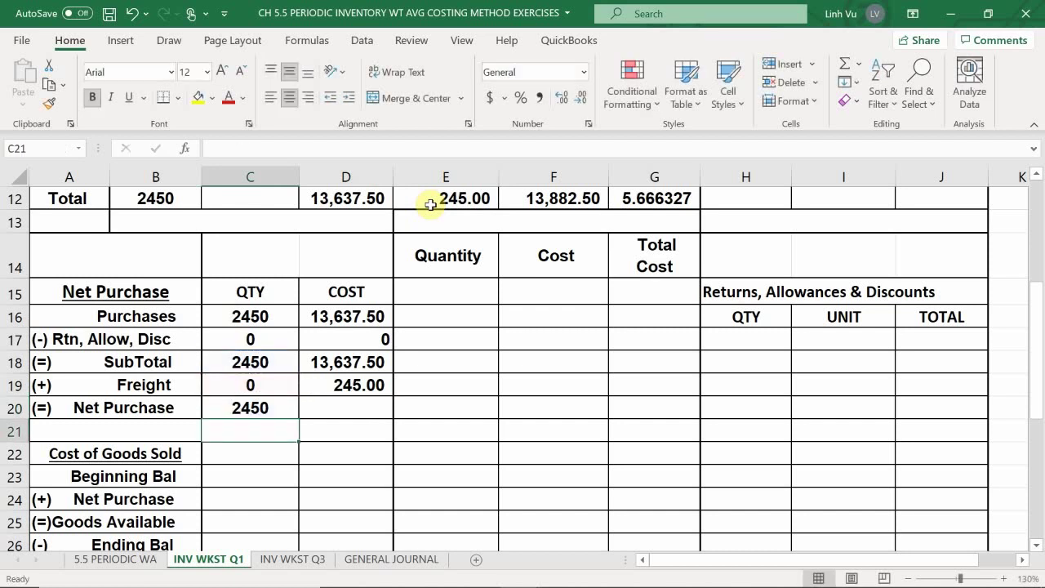
{"action": "key", "text": "Up"}
{"action": "key", "text": "Right"}
{"action": "type", "text": "="}
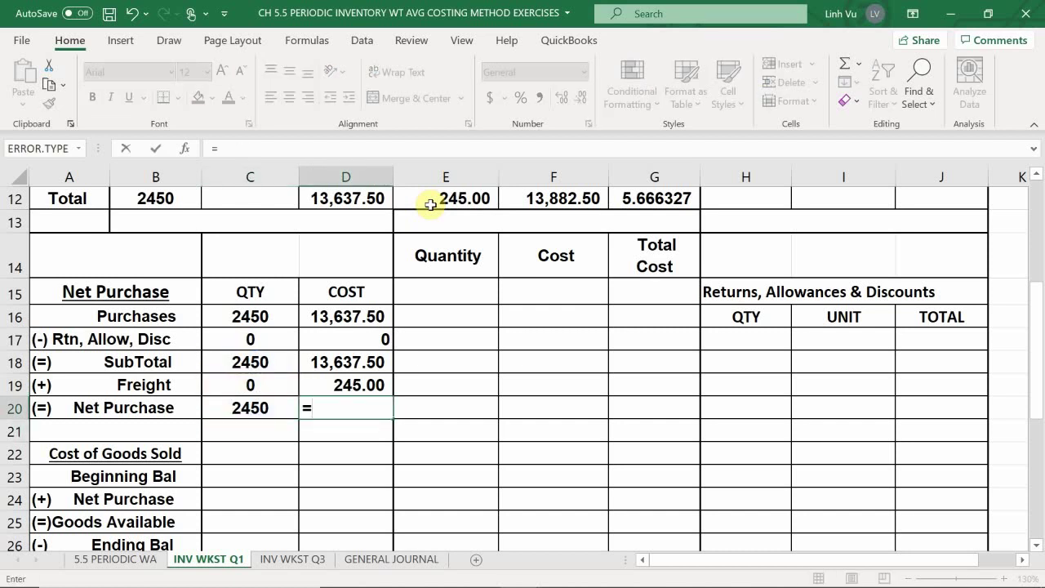
{"action": "key", "text": "Up"}
{"action": "key", "text": "Up"}
{"action": "type", "text": "+"}
{"action": "key", "text": "Up"}
{"action": "key", "text": "Return"}
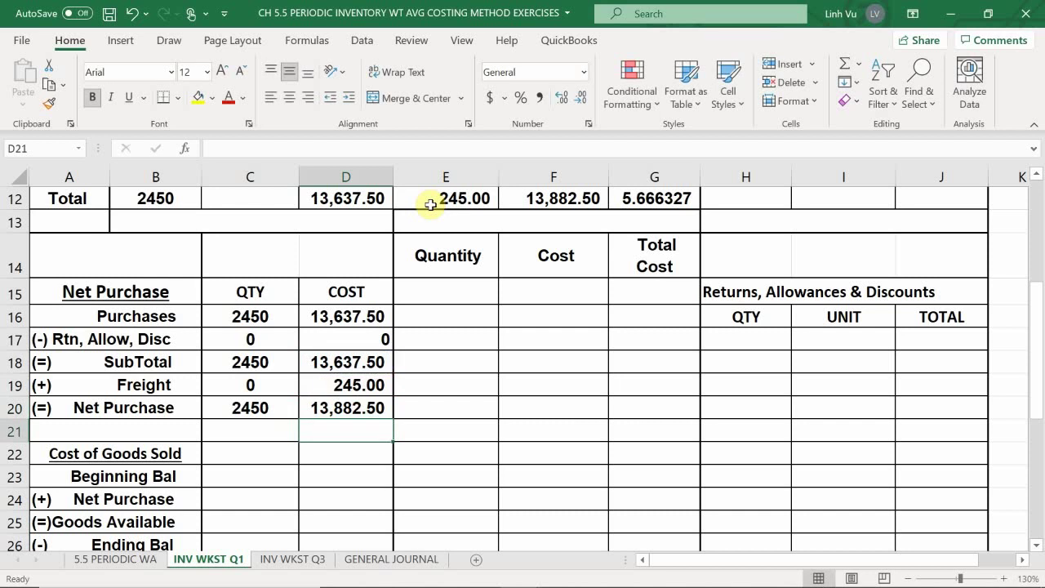
{"action": "mouse_move", "coordinate": [33, 581]}
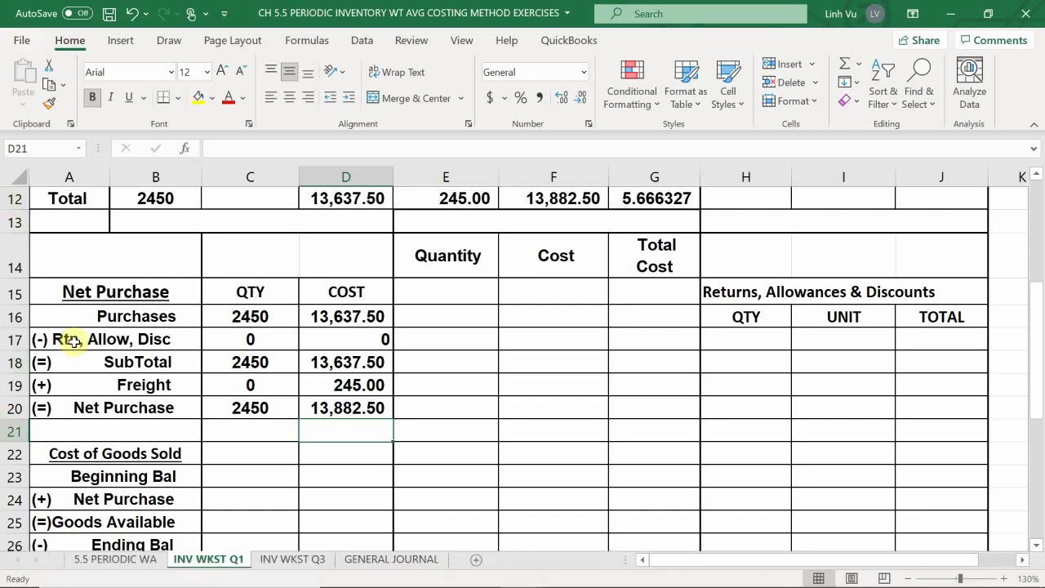
Enter a zero beginning balance and link Net Purchase units and cost from row 20.
{"action": "scroll", "coordinate": [196, 371], "scroll_direction": "down", "scroll_amount": 2}
{"action": "scroll", "coordinate": [196, 372], "scroll_direction": "down", "scroll_amount": 1}
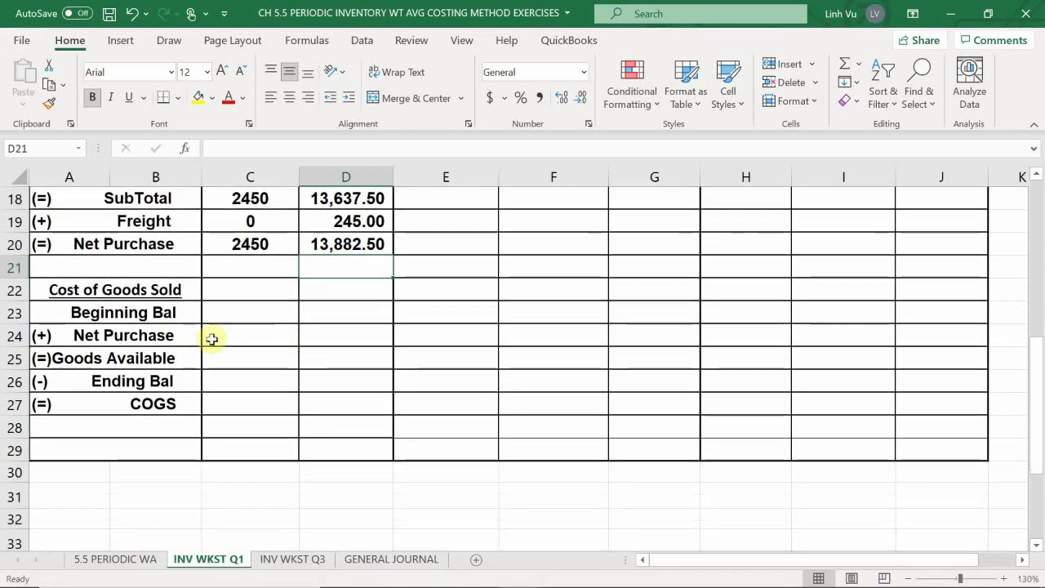
{"action": "left_click", "coordinate": [250, 309]}
{"action": "type", "text": "0"}
{"action": "key", "text": "Return"}
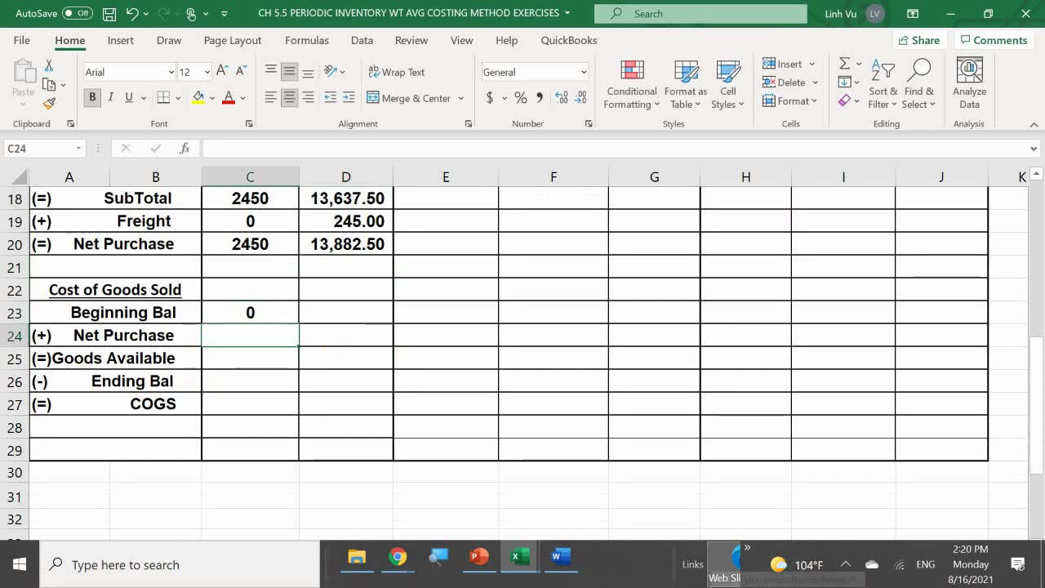
{"action": "key", "text": "Up"}
{"action": "key", "text": "Right"}
{"action": "type", "text": "0"}
{"action": "key", "text": "Return"}
{"action": "key", "text": "Left"}
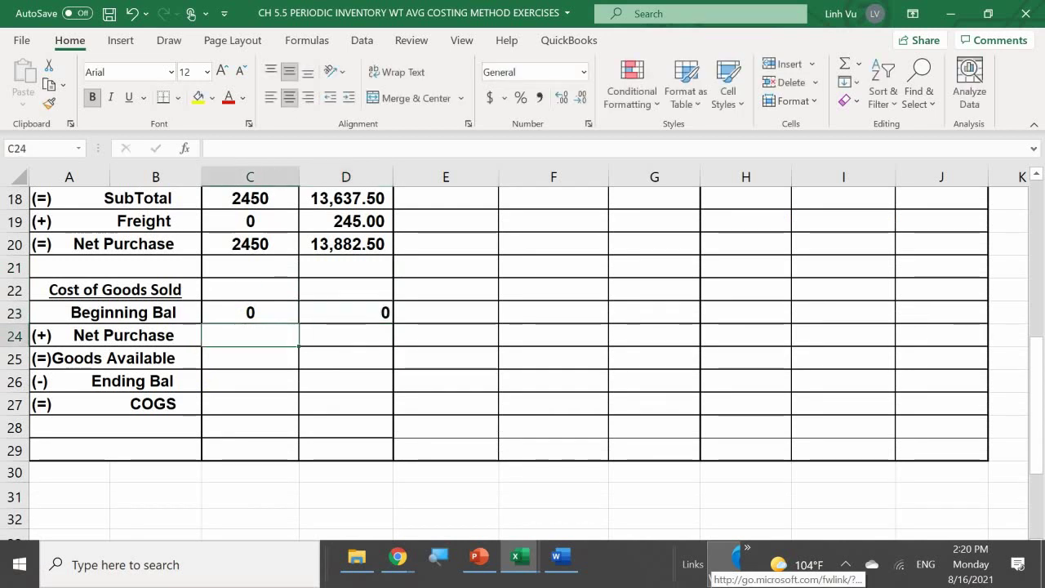
{"action": "type", "text": "="}
{"action": "key", "text": "Up"}
{"action": "key", "text": "Up"}
{"action": "key", "text": "Up"}
{"action": "key", "text": "Up"}
{"action": "key", "text": "Return"}
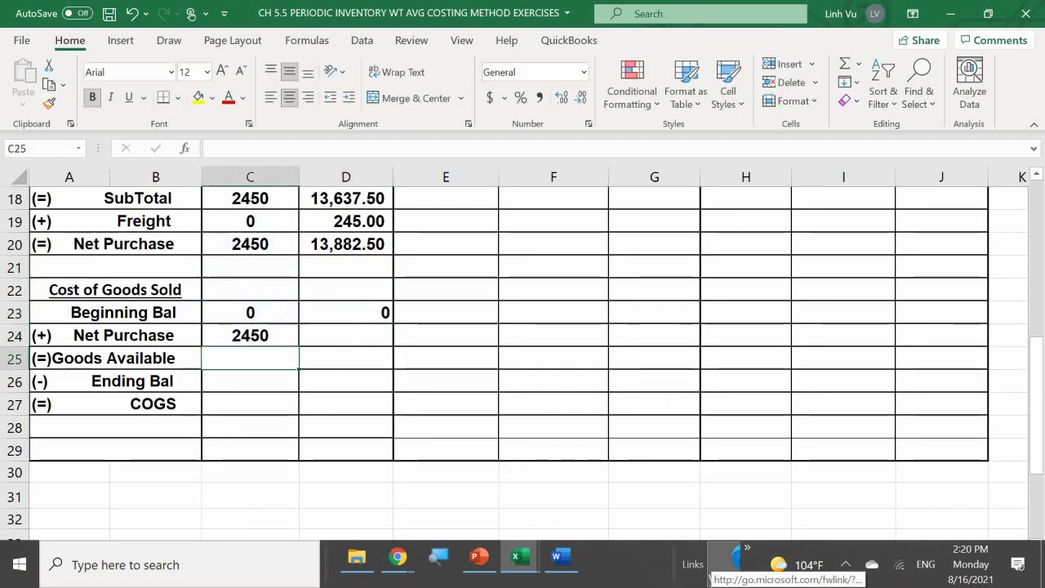
{"action": "key", "text": "Up"}
{"action": "key", "text": "Right"}
{"action": "type", "text": "="}
{"action": "key", "text": "Up"}
{"action": "key", "text": "Up"}
{"action": "key", "text": "Up"}
{"action": "key", "text": "Up"}
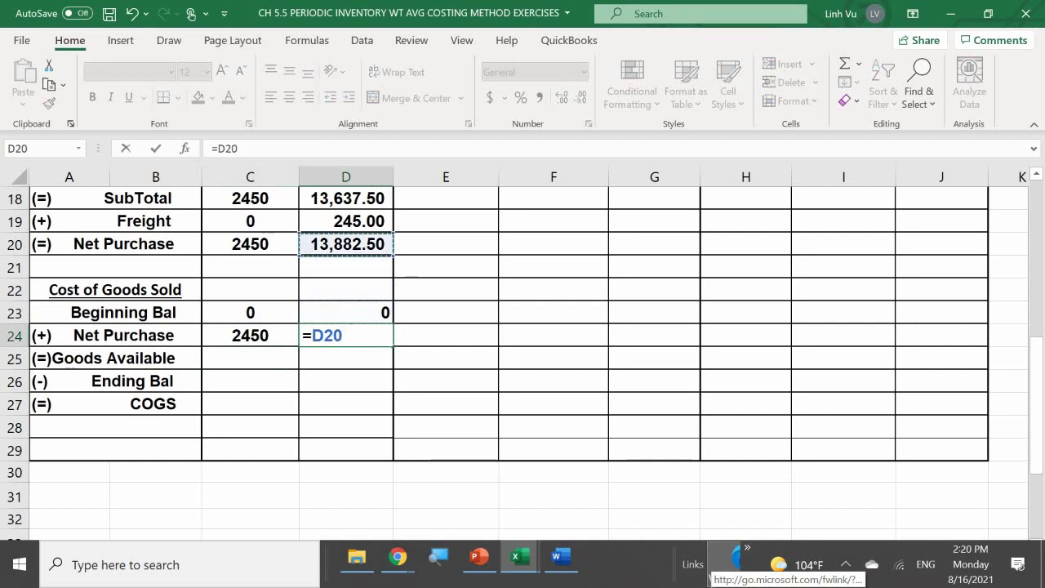
{"action": "key", "text": "Return"}
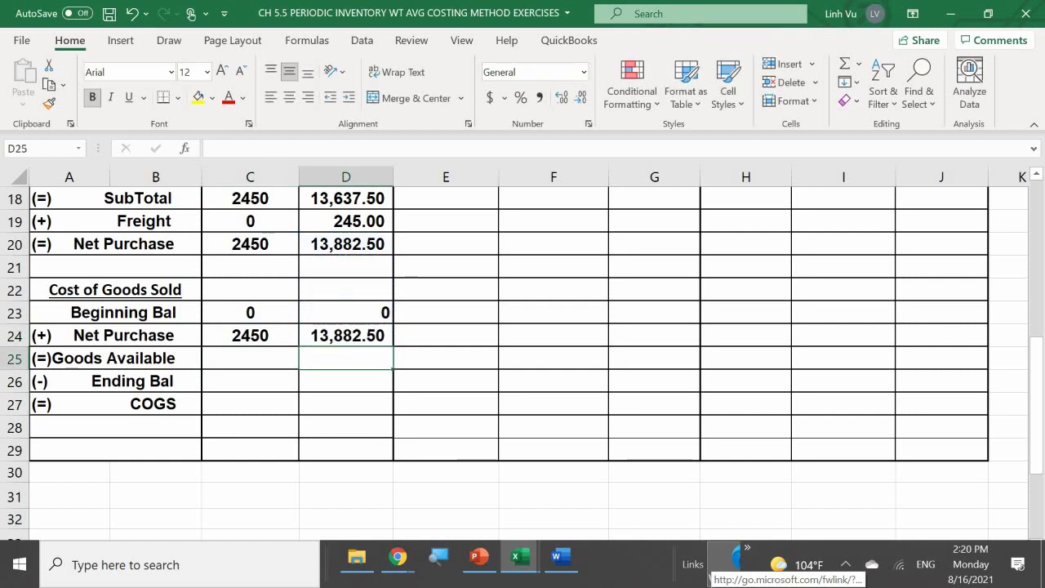
Sum Goods Available as =C23+C24 and =D23+D24, then view the 5.5 PERIODIC WA sheet.
{"action": "key", "text": "Left"}
{"action": "type", "text": "="}
{"action": "key", "text": "Up"}
{"action": "key", "text": "Up"}
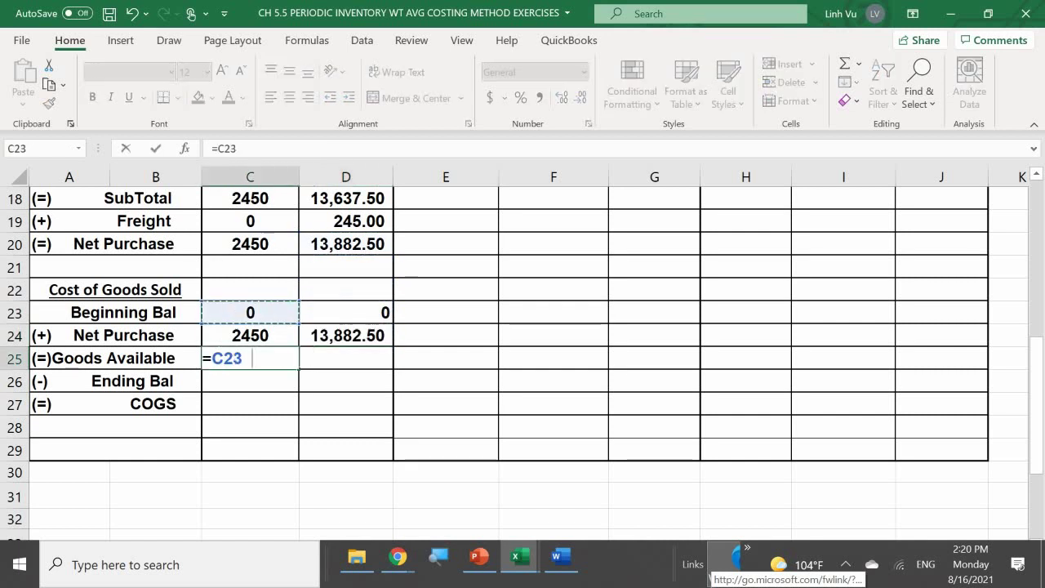
{"action": "type", "text": "+"}
{"action": "key", "text": "Up"}
{"action": "key", "text": "Return"}
{"action": "key", "text": "Right"}
{"action": "key", "text": "Up"}
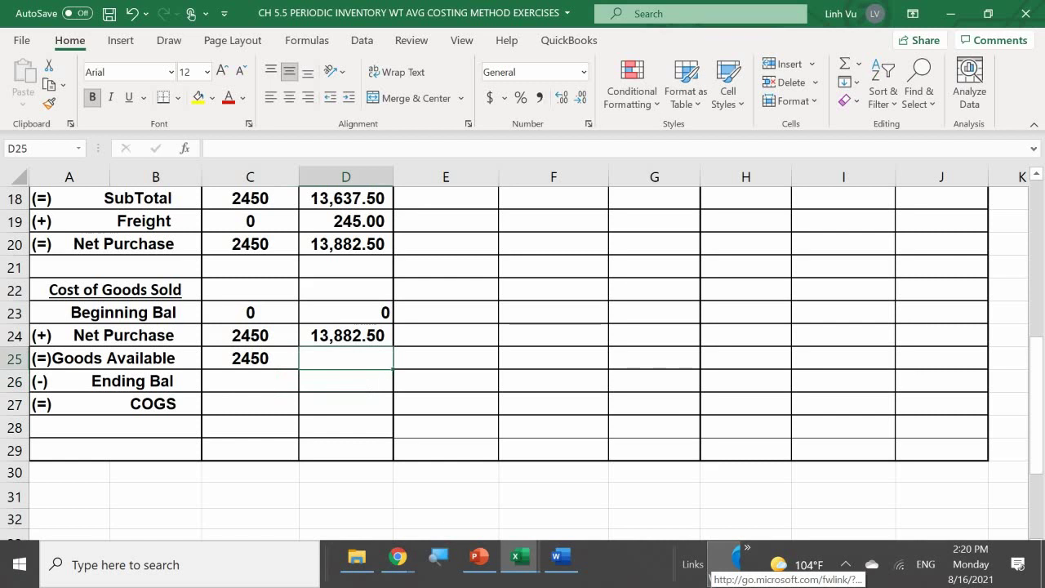
{"action": "type", "text": "="}
{"action": "key", "text": "Up"}
{"action": "key", "text": "Up"}
{"action": "type", "text": "+"}
{"action": "key", "text": "Up"}
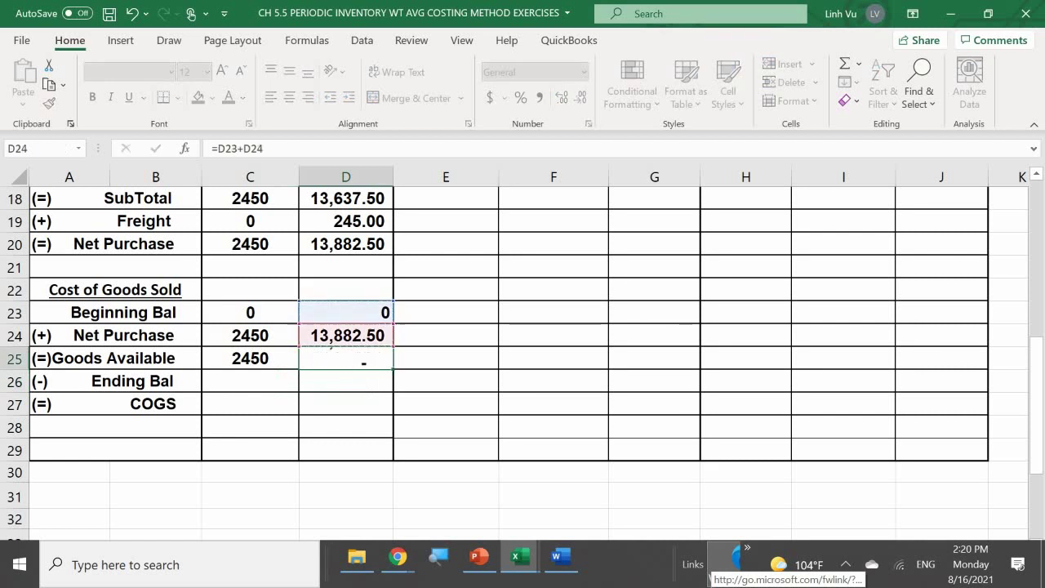
{"action": "key", "text": "Return"}
{"action": "key", "text": "Left"}
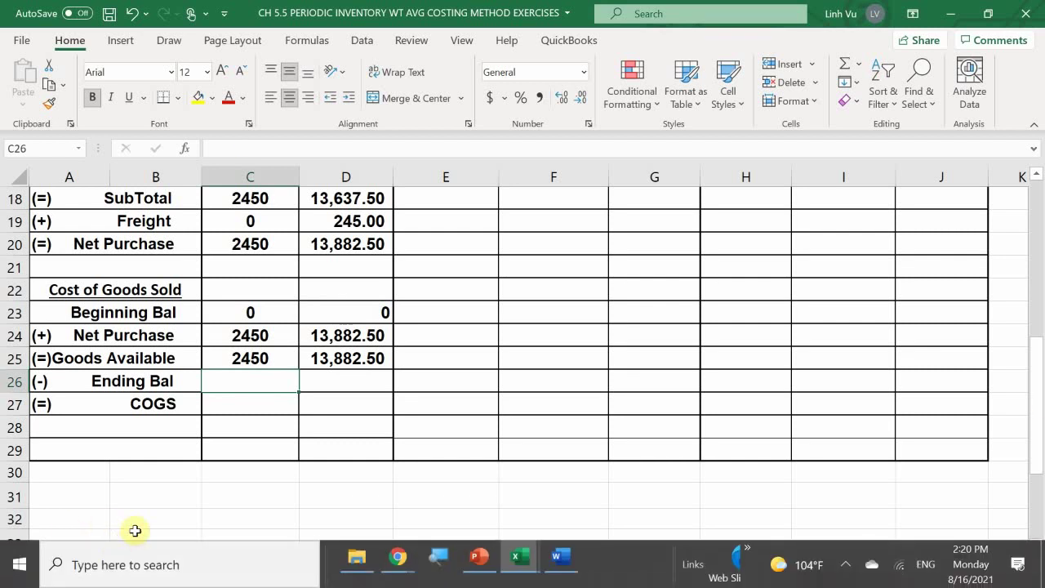
{"action": "left_click", "coordinate": [115, 561]}
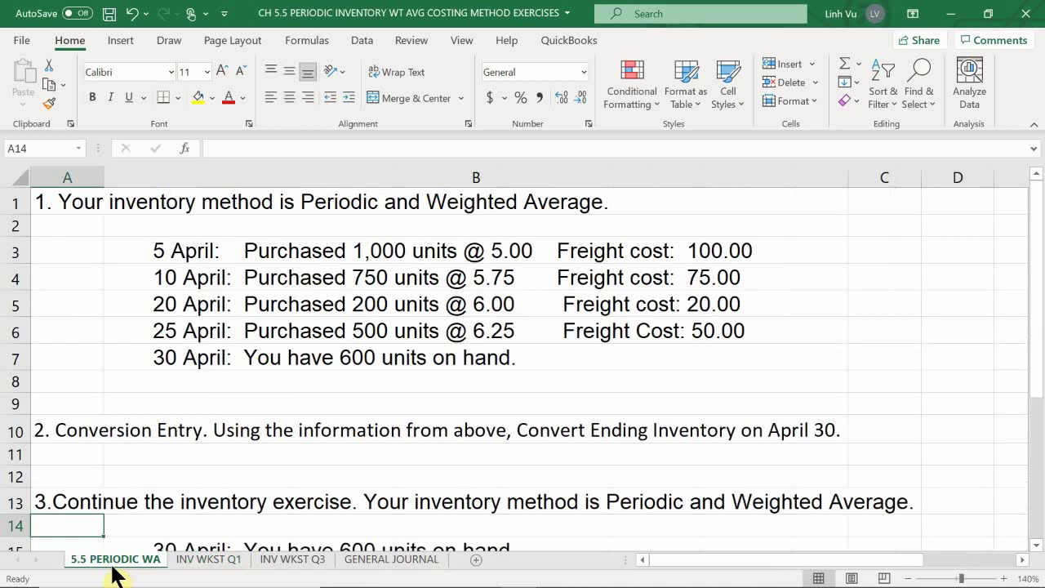
On INV WKST Q1, enter 600 ending units and compute COGS units as =C25-C26 (1850).
{"action": "left_click", "coordinate": [197, 562]}
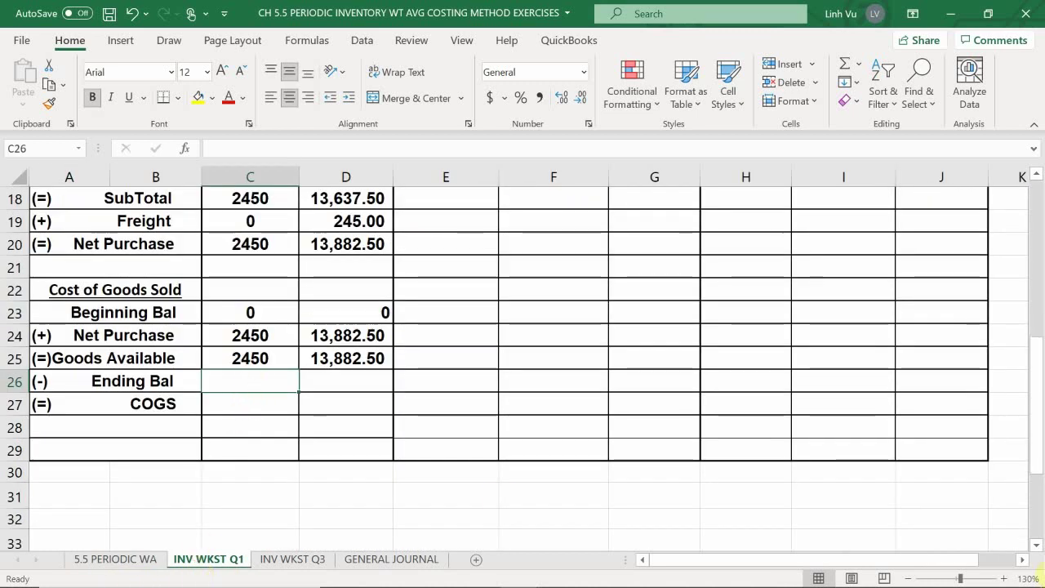
{"action": "type", "text": "600"}
{"action": "key", "text": "Return"}
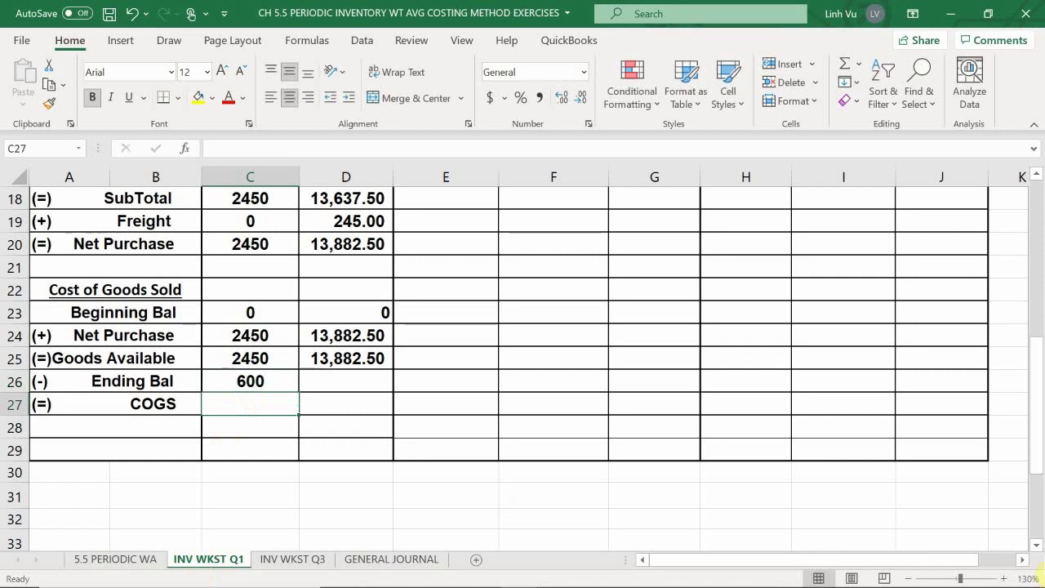
{"action": "type", "text": "="}
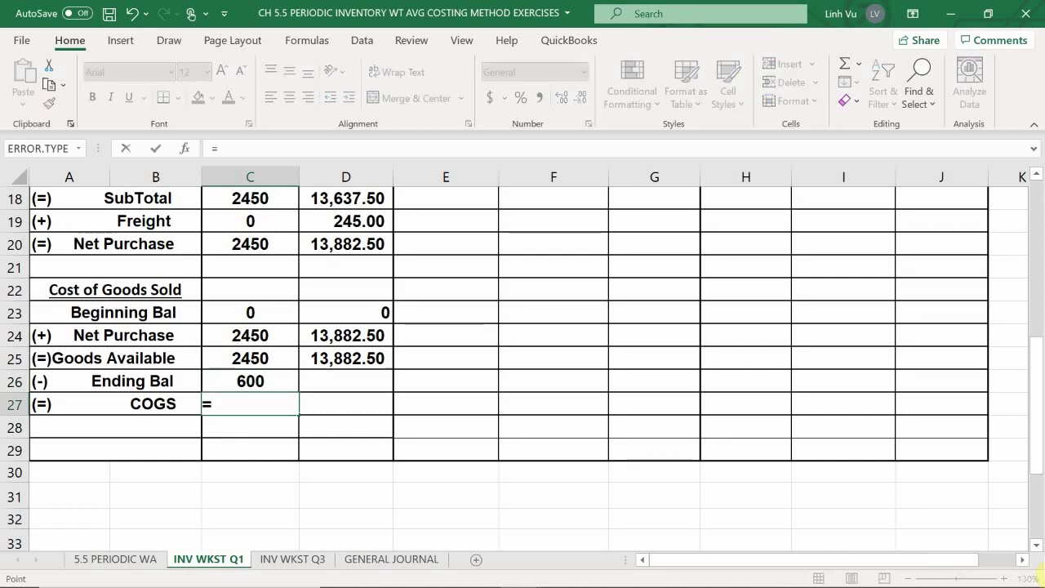
{"action": "left_click", "coordinate": [250, 358]}
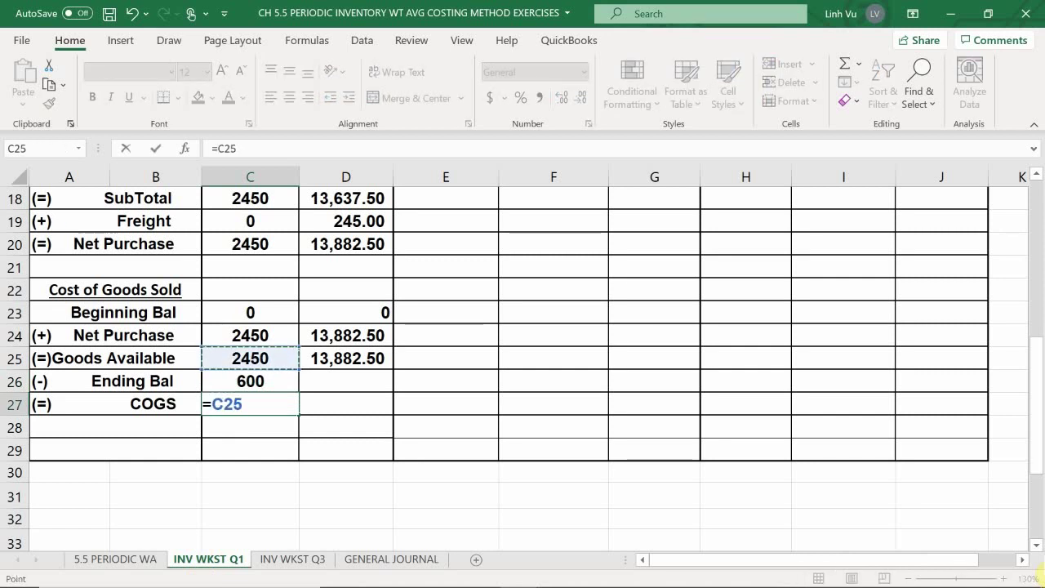
{"action": "type", "text": "-"}
{"action": "key", "text": "Up"}
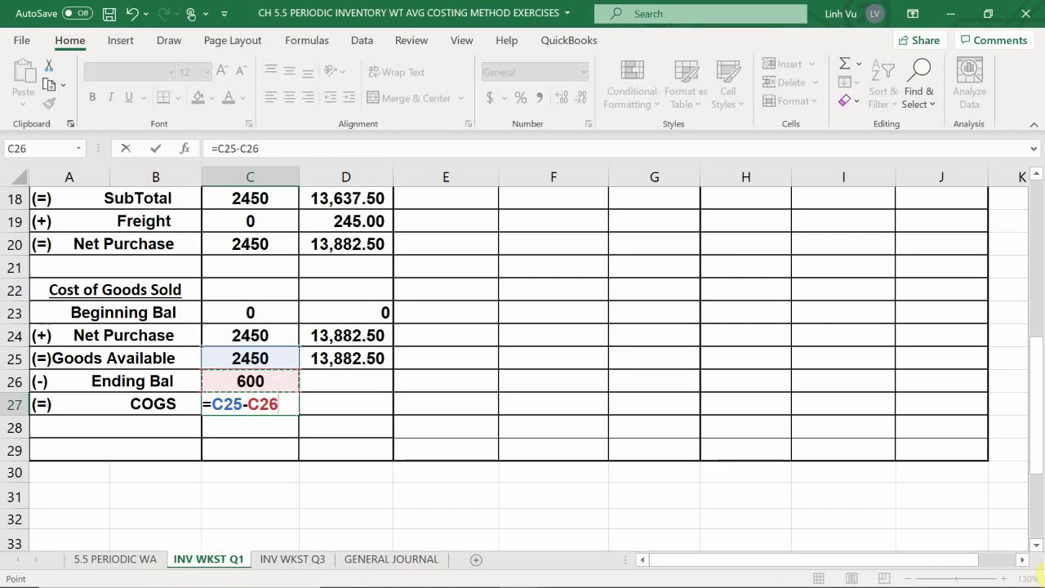
{"action": "key", "text": "Return"}
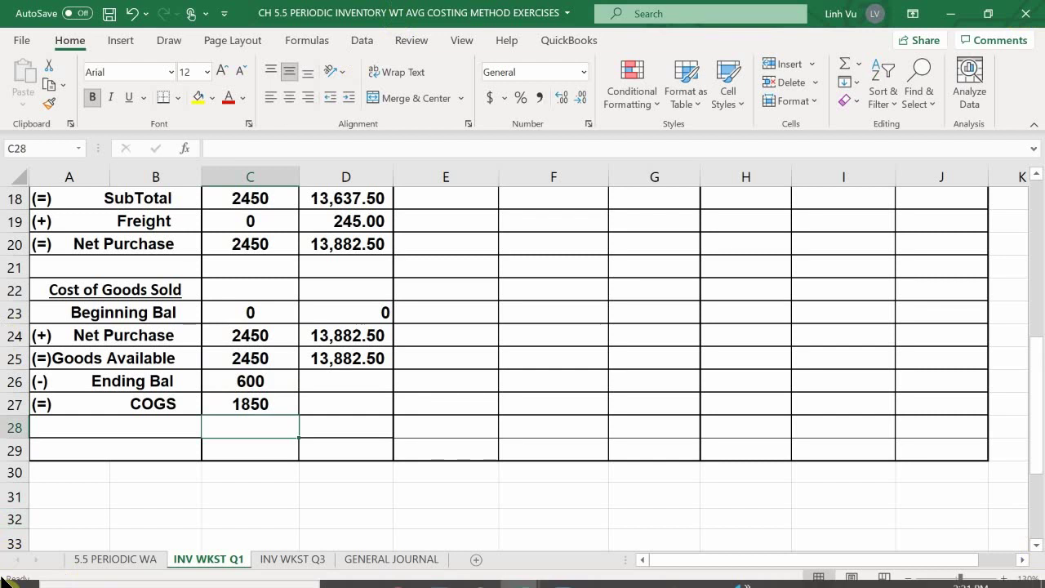
Carry the 1850 COGS units into E27 with =C27.
{"action": "left_click", "coordinate": [431, 399]}
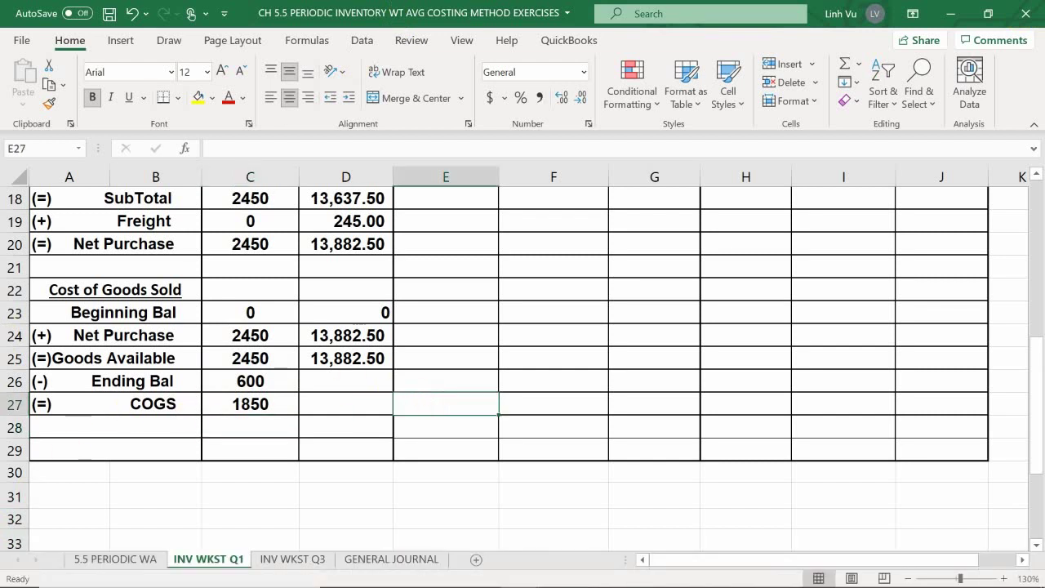
{"action": "type", "text": "="}
{"action": "left_click", "coordinate": [248, 401]}
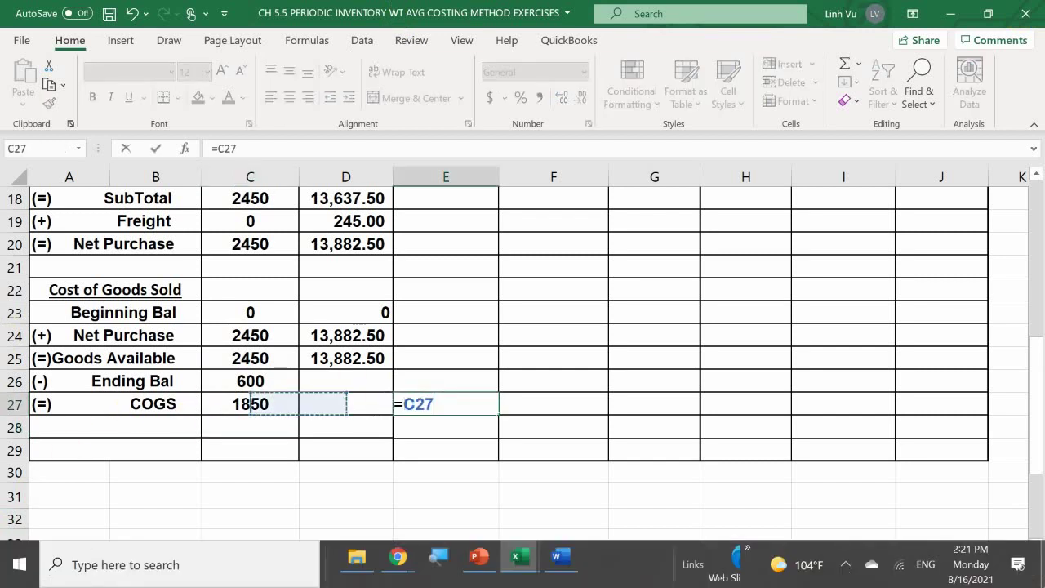
{"action": "key", "text": "Return"}
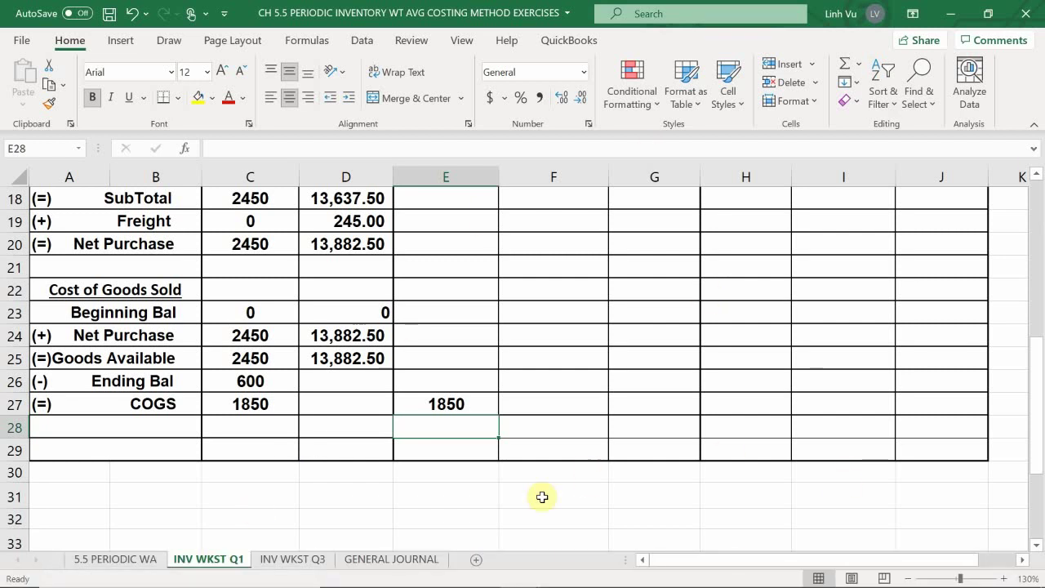
Compute the average unit cost in F27 as =D25/C25, giving 5.67.
{"action": "left_click", "coordinate": [560, 405]}
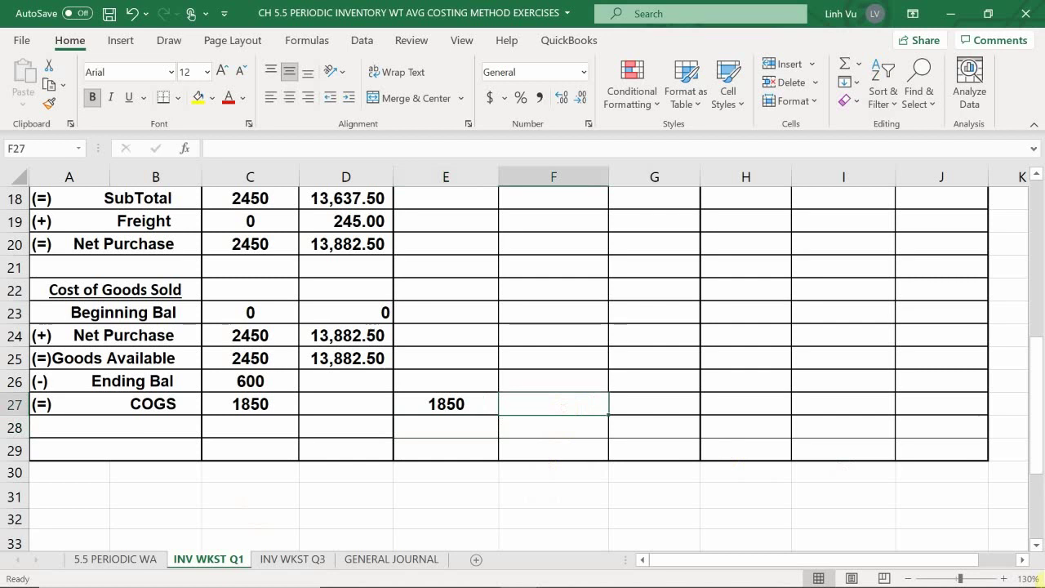
{"action": "type", "text": "="}
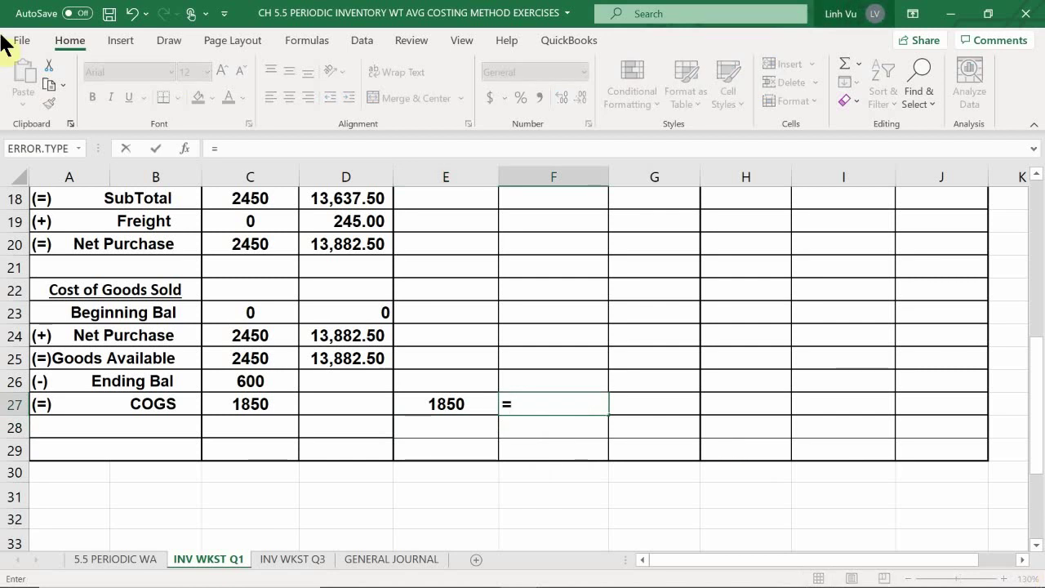
{"action": "left_click", "coordinate": [336, 357]}
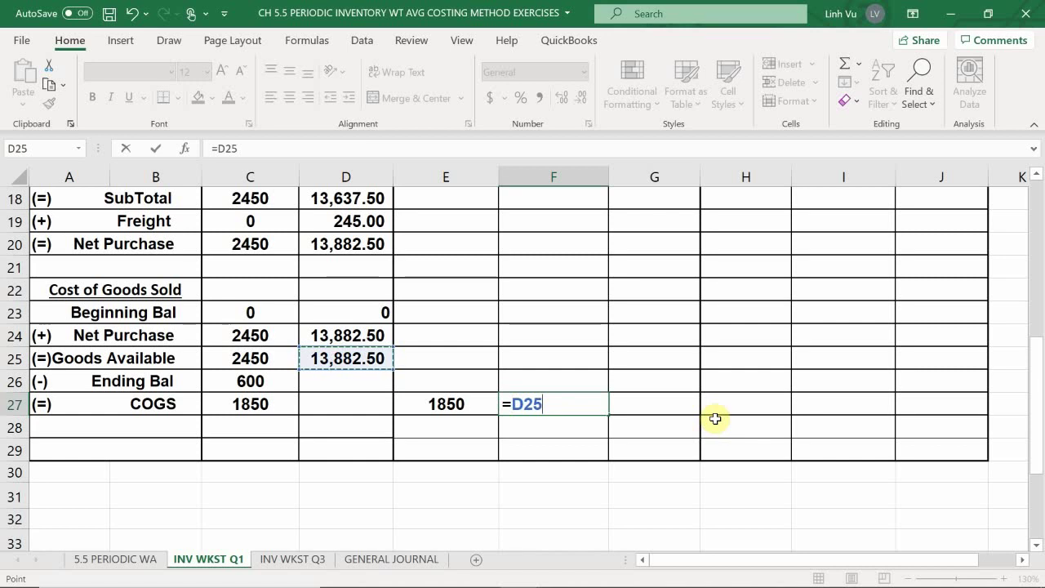
{"action": "type", "text": "/"}
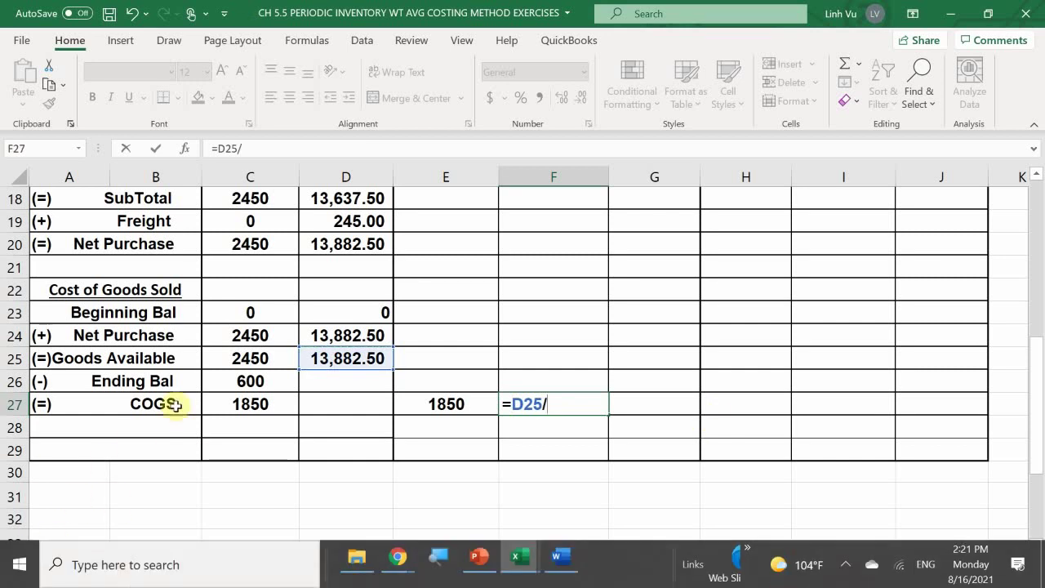
{"action": "left_click", "coordinate": [233, 364]}
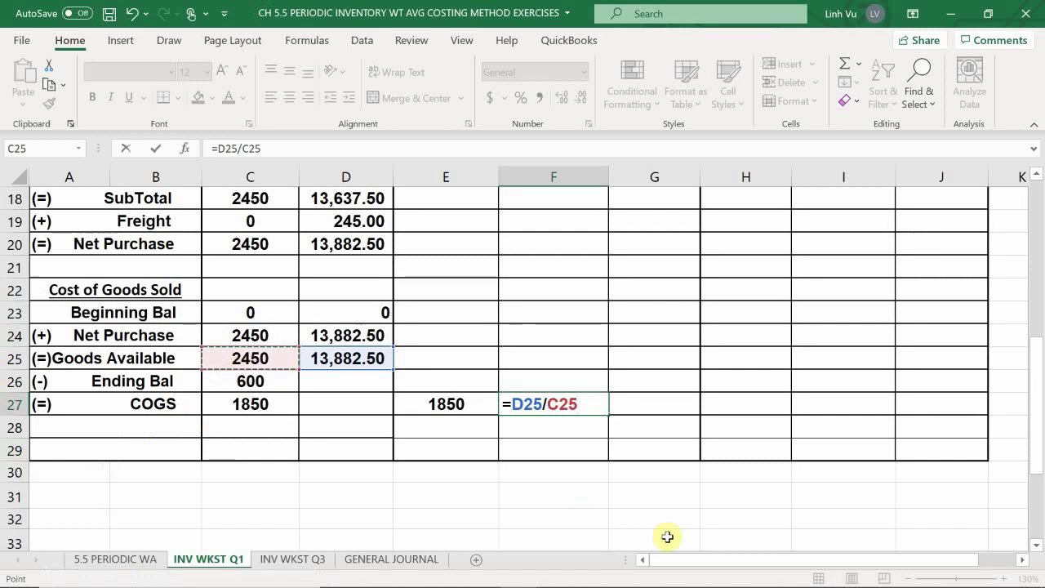
{"action": "key", "text": "Return"}
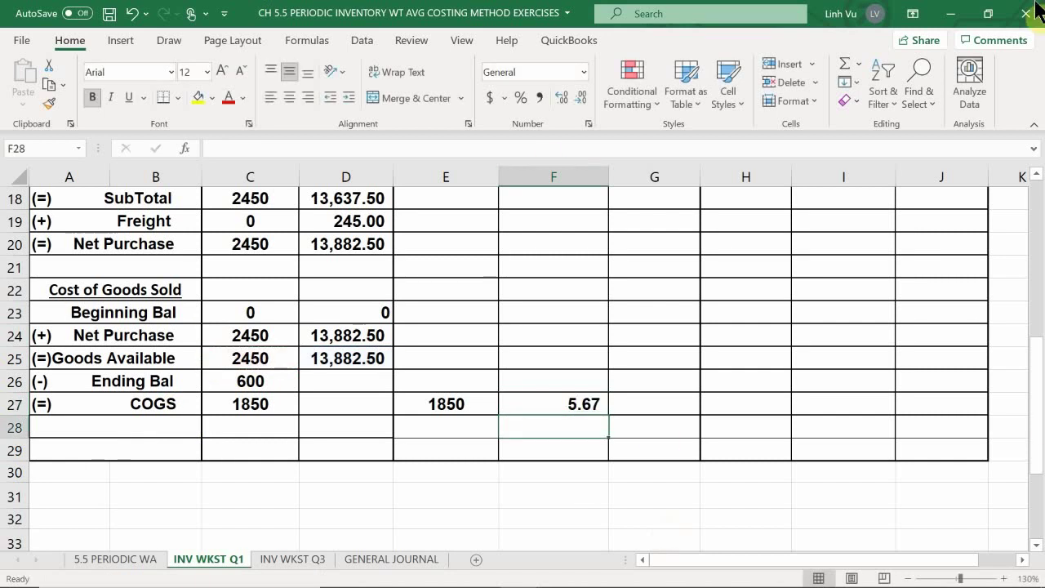
{"action": "scroll", "coordinate": [596, 344], "scroll_direction": "up", "scroll_amount": 3}
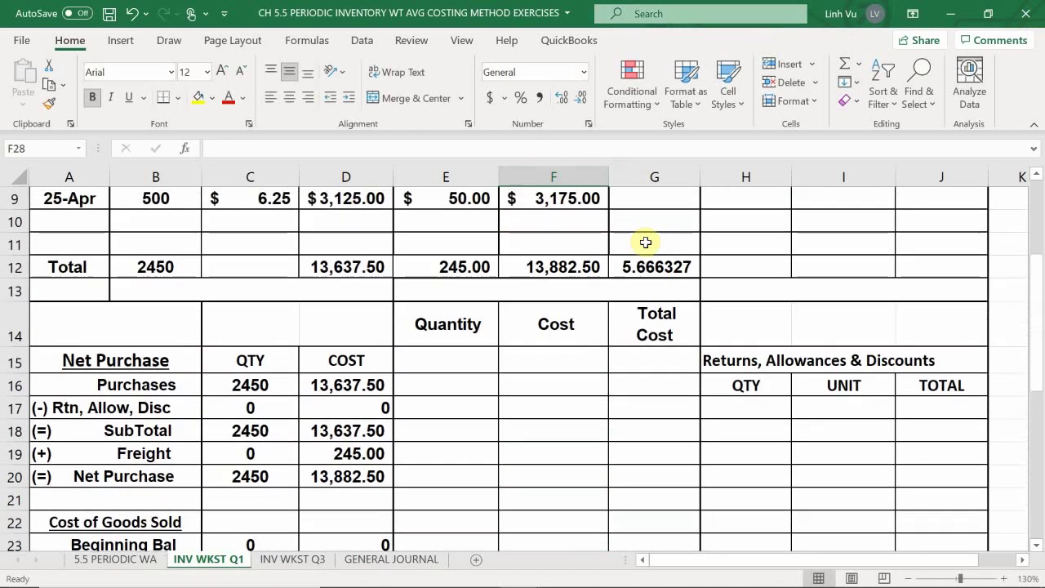
{"action": "scroll", "coordinate": [555, 326], "scroll_direction": "down", "scroll_amount": 4}
Adjust F27's decimal places so the average unit cost shows as 5.66632653.
{"action": "left_click", "coordinate": [568, 336]}
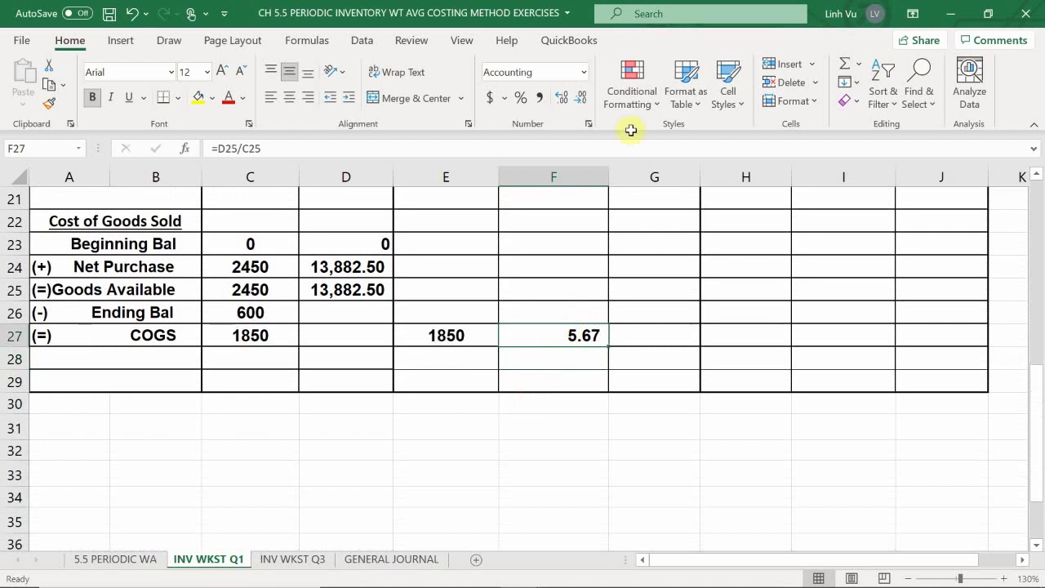
{"action": "left_click", "coordinate": [578, 98]}
{"action": "left_click", "coordinate": [578, 99]}
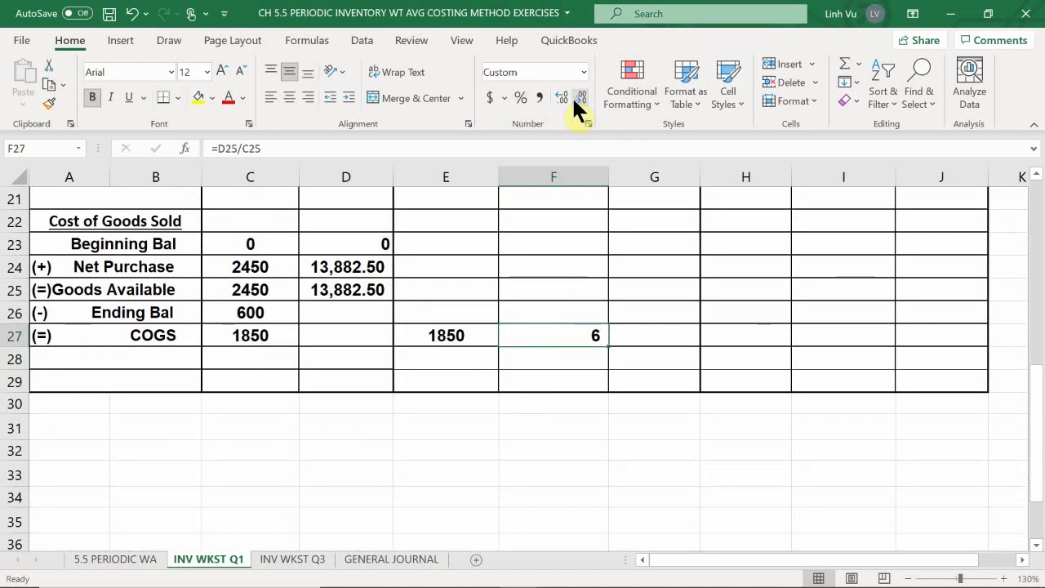
{"action": "left_click", "coordinate": [560, 98]}
{"action": "left_click", "coordinate": [560, 98]}
{"action": "left_click", "coordinate": [561, 99]}
{"action": "left_click", "coordinate": [561, 98]}
{"action": "left_click", "coordinate": [561, 99]}
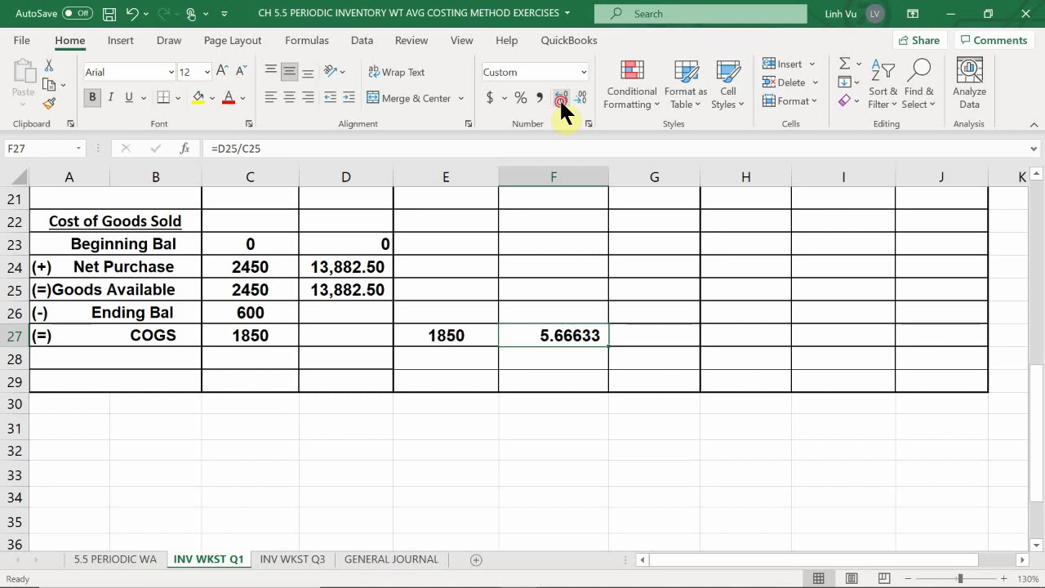
{"action": "left_click", "coordinate": [561, 99]}
{"action": "left_click", "coordinate": [561, 99]}
{"action": "left_click", "coordinate": [561, 99]}
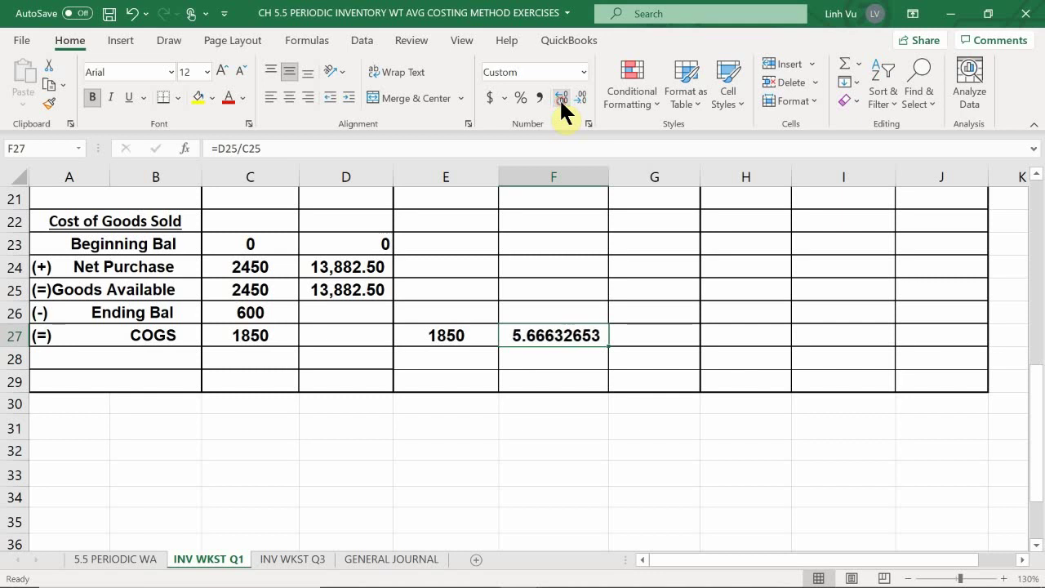
{"action": "left_click", "coordinate": [640, 335]}
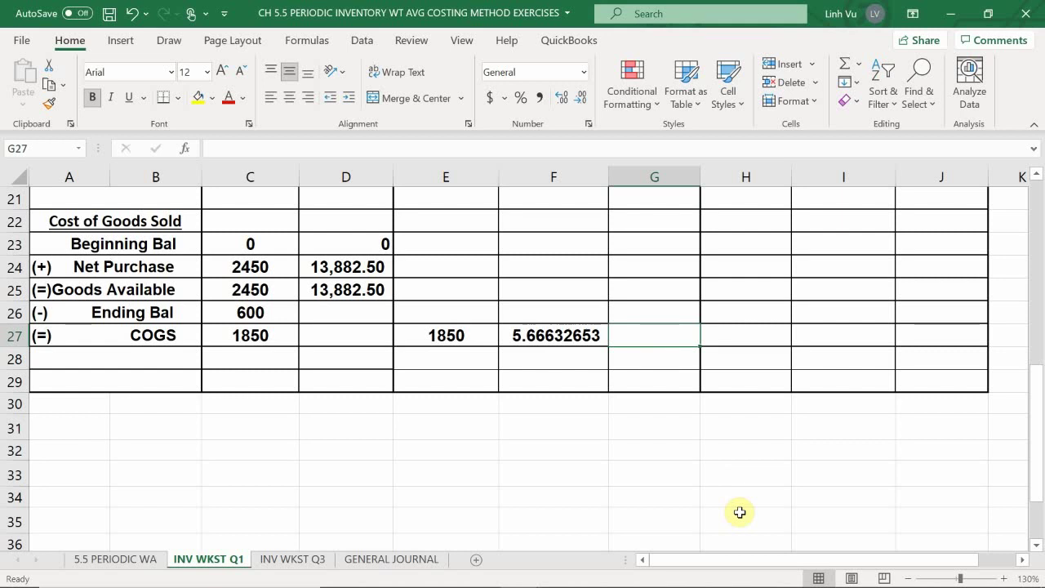
{"action": "type", "text": "="}
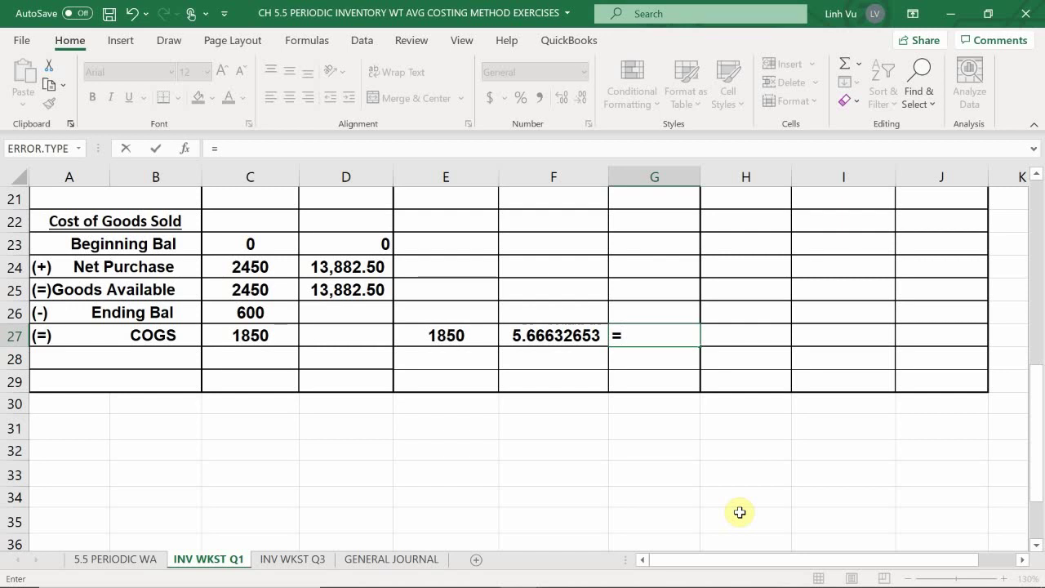
Enter =ROUND(E27*F27,2) in G27 and apply Comma Style, showing 10,482.70.
{"action": "type", "text": "round("}
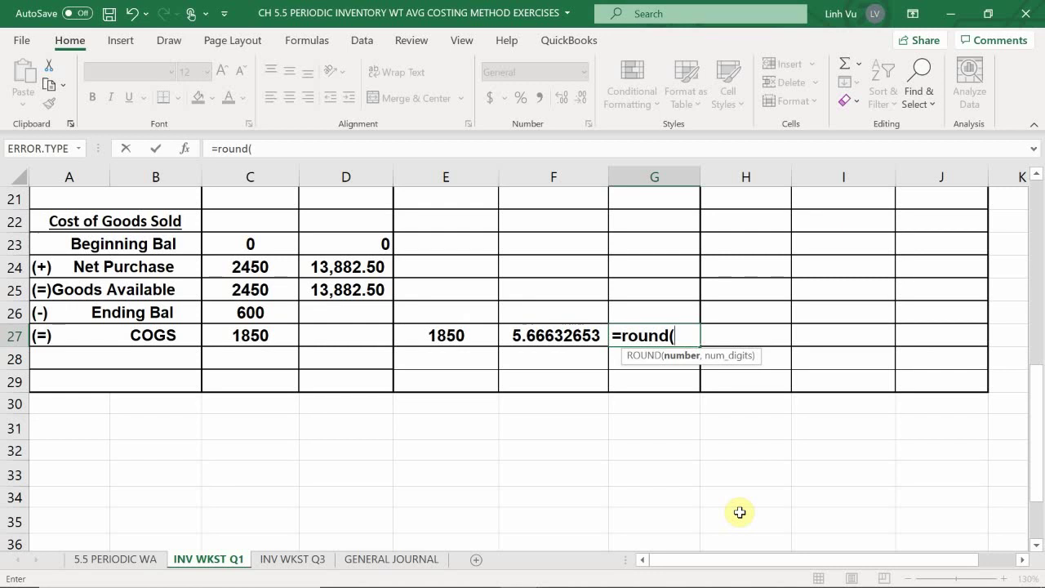
{"action": "key", "text": "Left"}
{"action": "key", "text": "Left"}
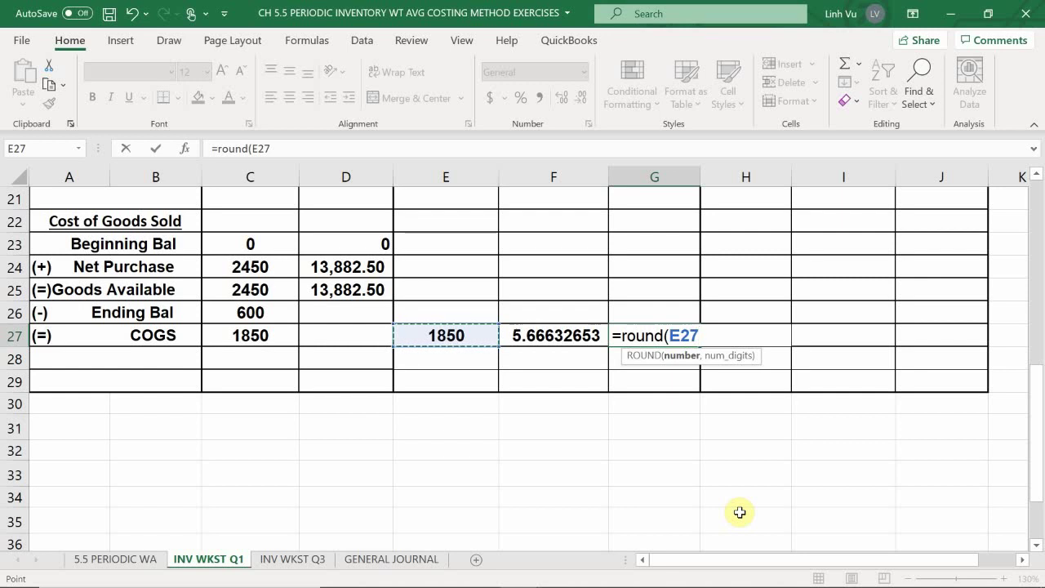
{"action": "type", "text": "*"}
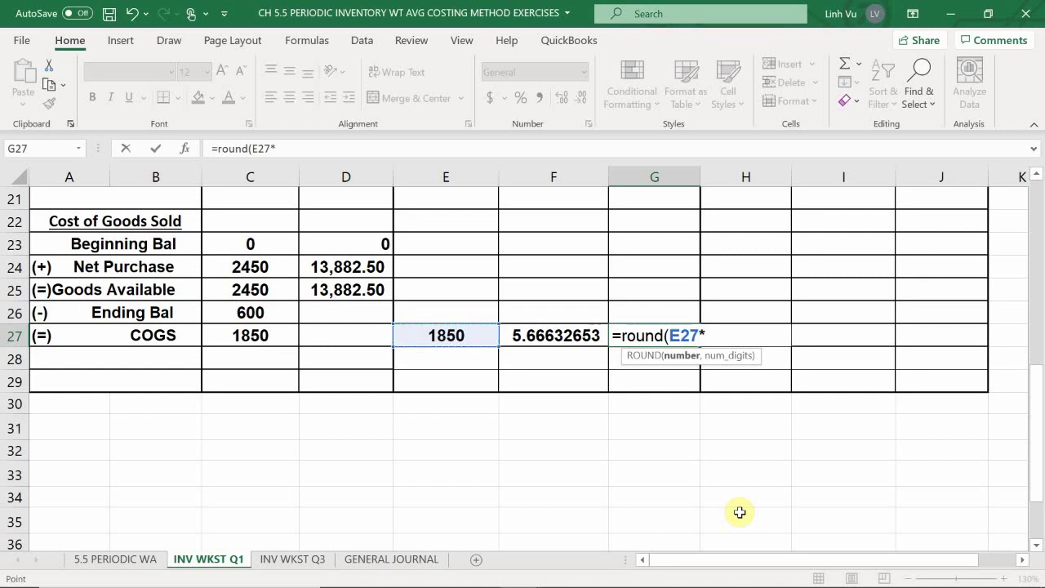
{"action": "key", "text": "Left"}
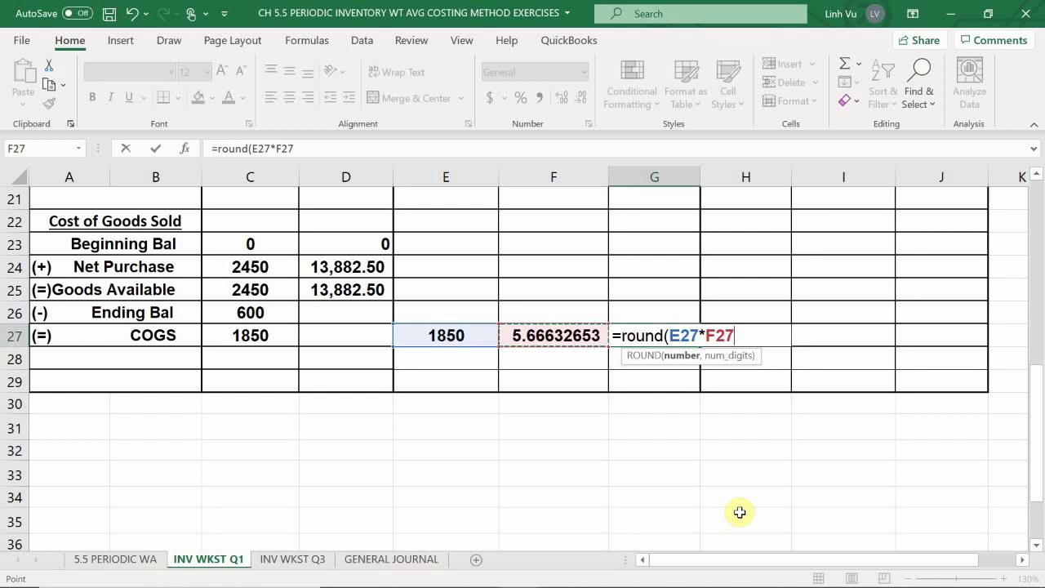
{"action": "type", "text": ","}
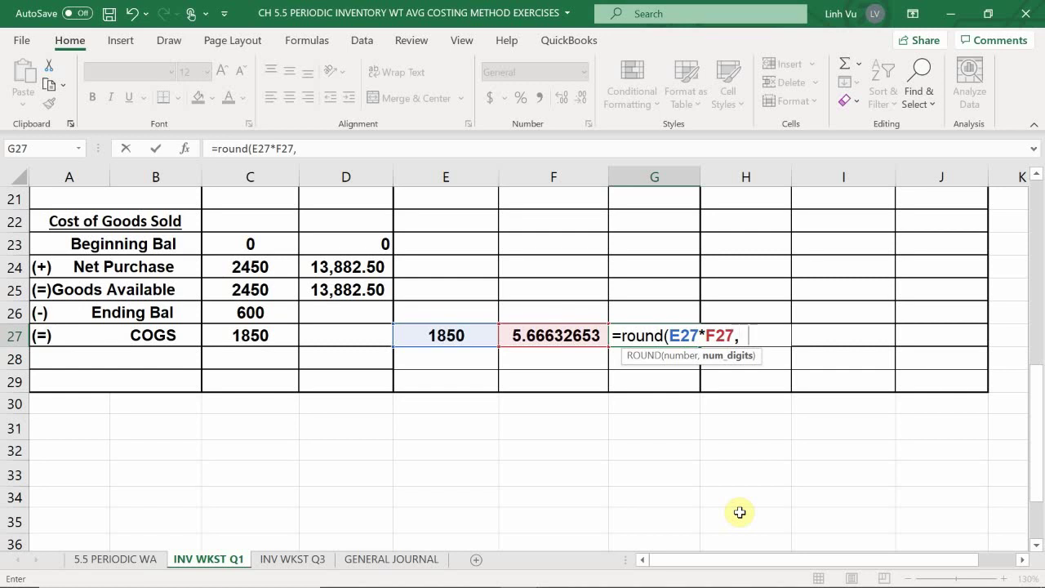
{"action": "type", "text": "2"}
{"action": "type", "text": ")"}
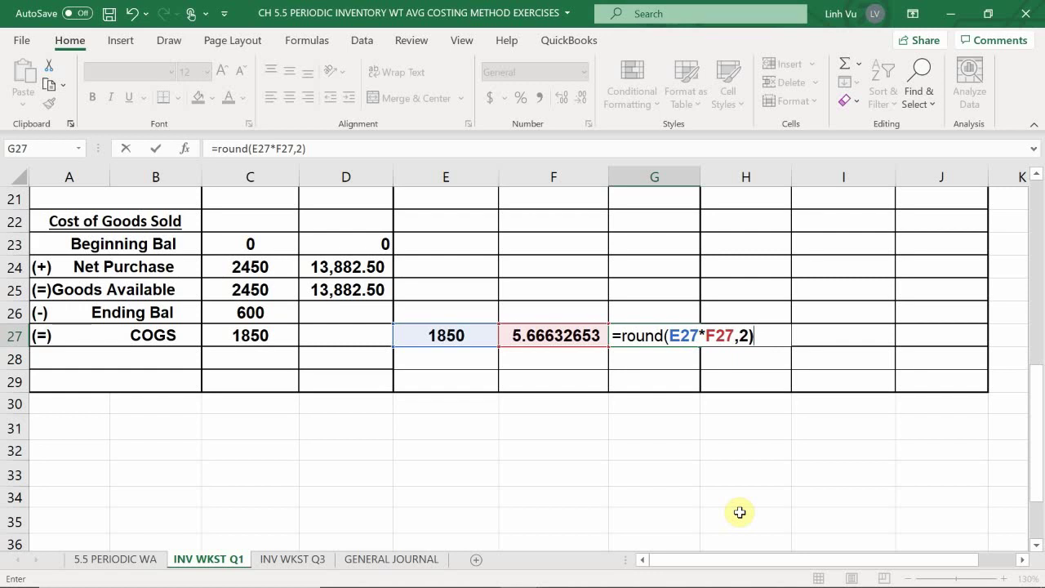
{"action": "key", "text": "Return"}
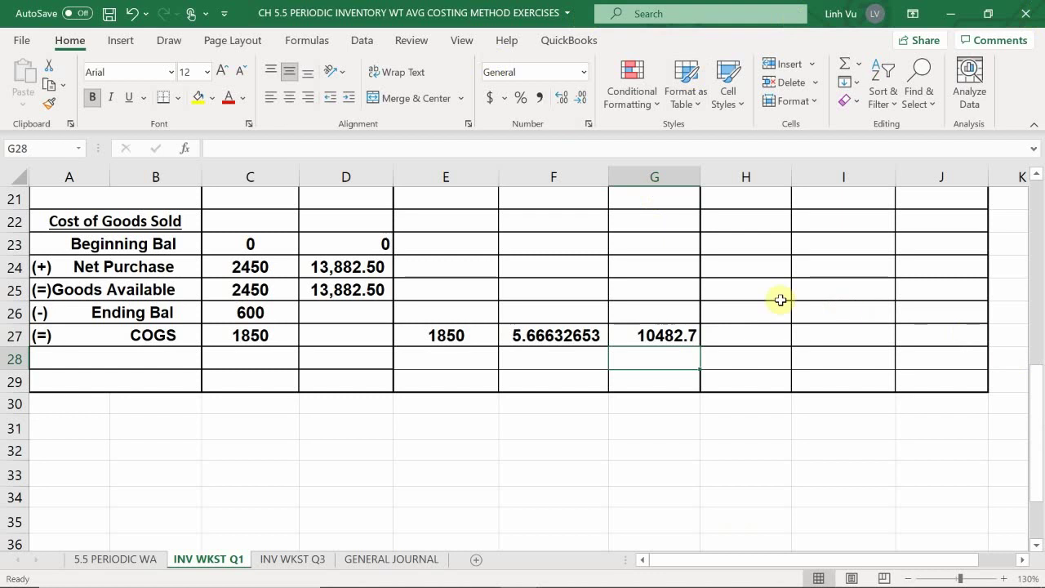
{"action": "left_click", "coordinate": [658, 334]}
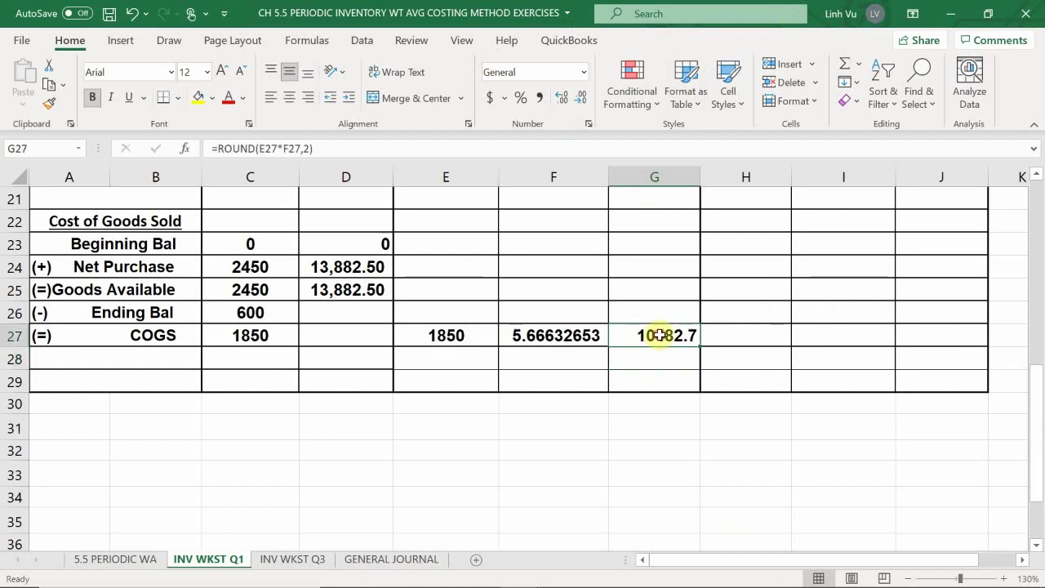
{"action": "left_click", "coordinate": [538, 97]}
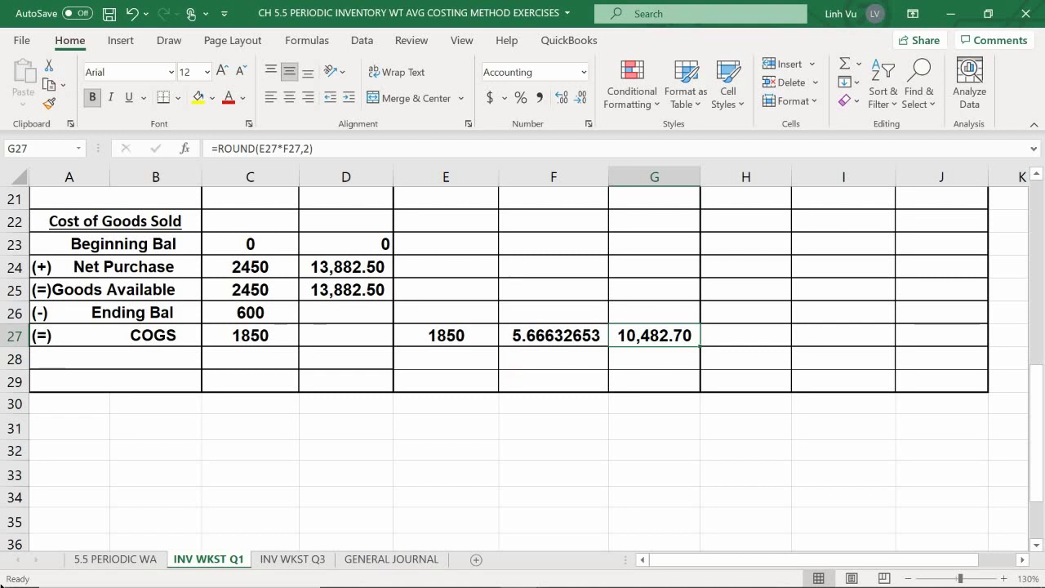
Link the COGS cost in D27 to G27, showing 10,482.70.
{"action": "left_click", "coordinate": [357, 341]}
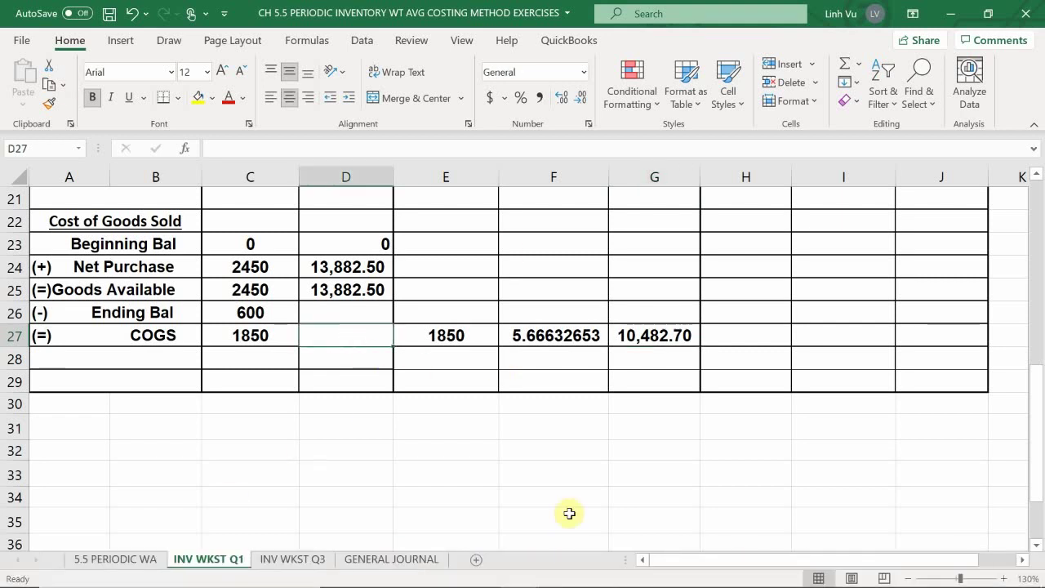
{"action": "type", "text": "="}
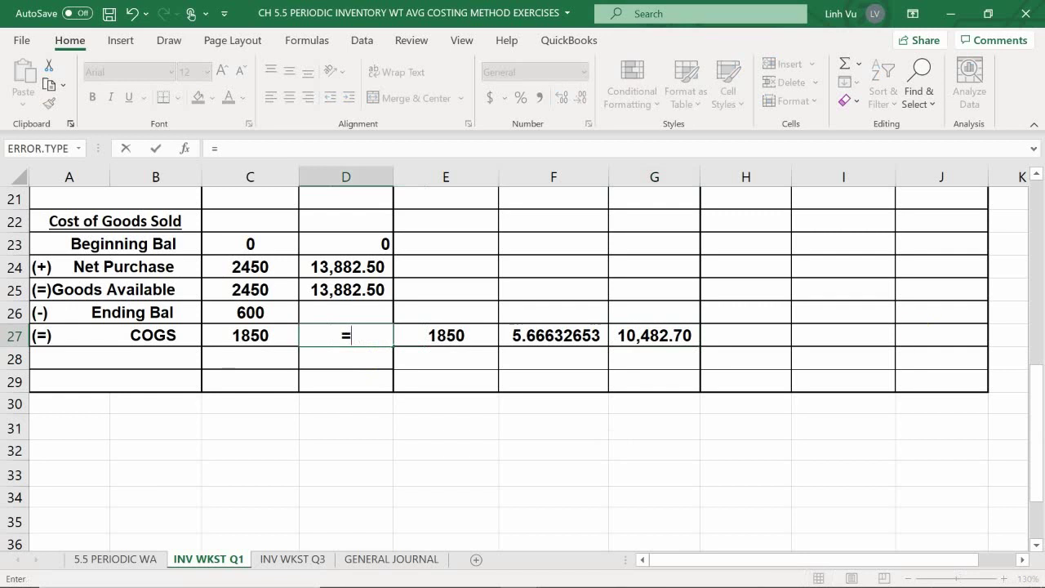
{"action": "left_click", "coordinate": [682, 346]}
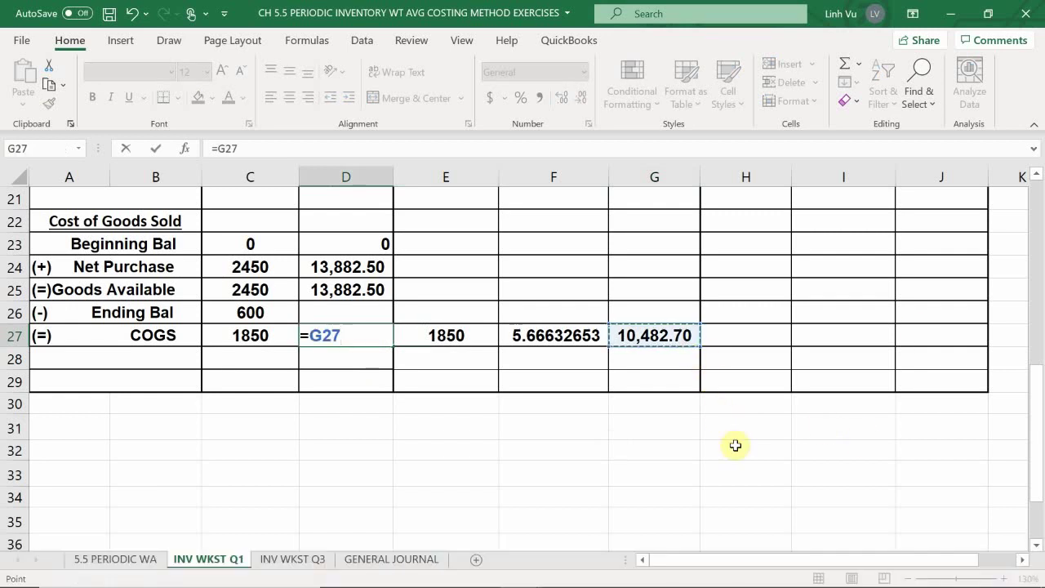
{"action": "key", "text": "Return"}
Set the ending balance cost in D26 to =D25-D27, giving 3,399.80.
{"action": "key", "text": "Up"}
{"action": "key", "text": "Up"}
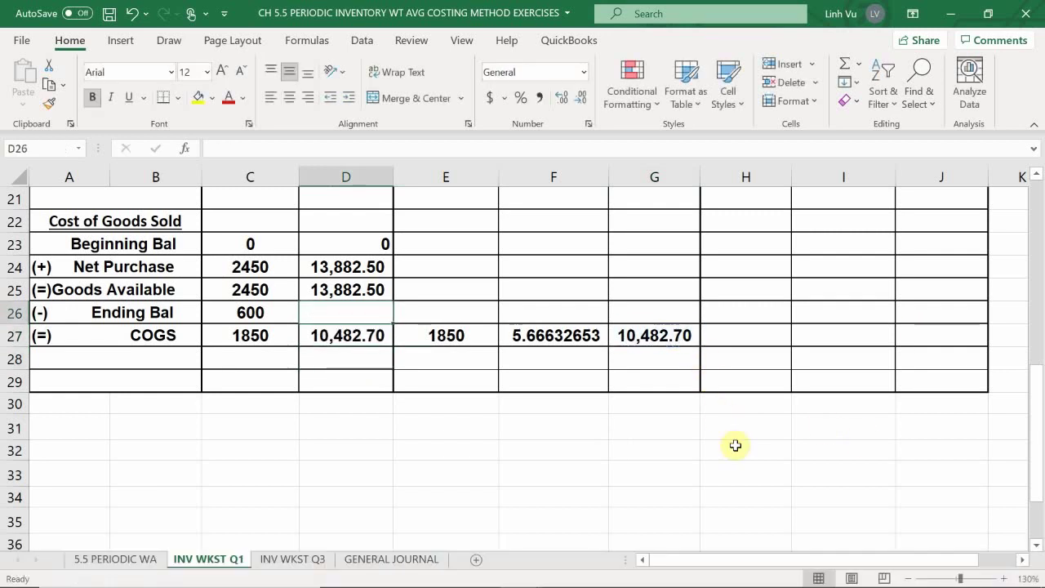
{"action": "type", "text": "="}
{"action": "key", "text": "Up"}
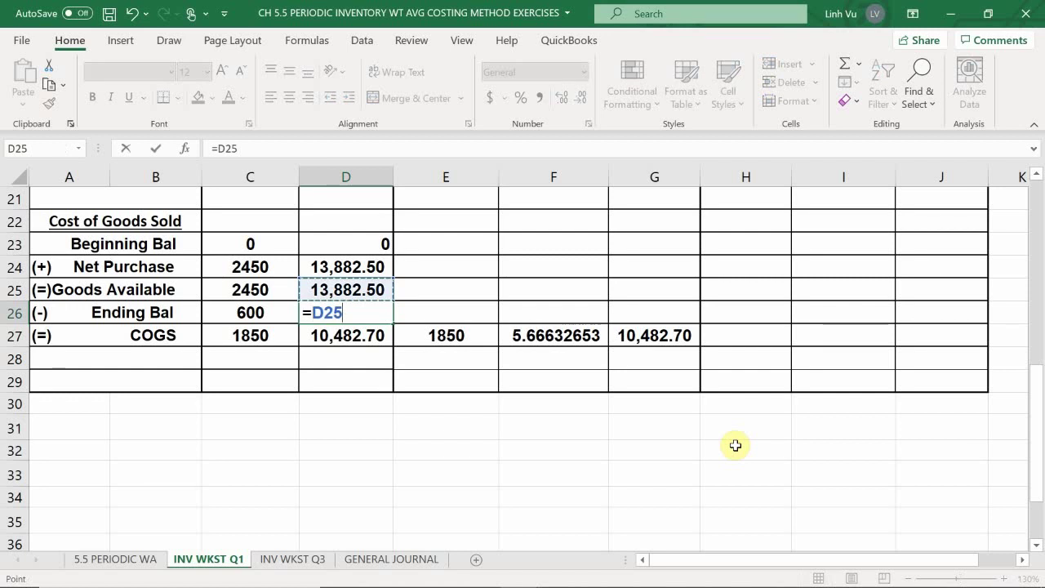
{"action": "type", "text": "-"}
{"action": "key", "text": "Down"}
{"action": "key", "text": "Return"}
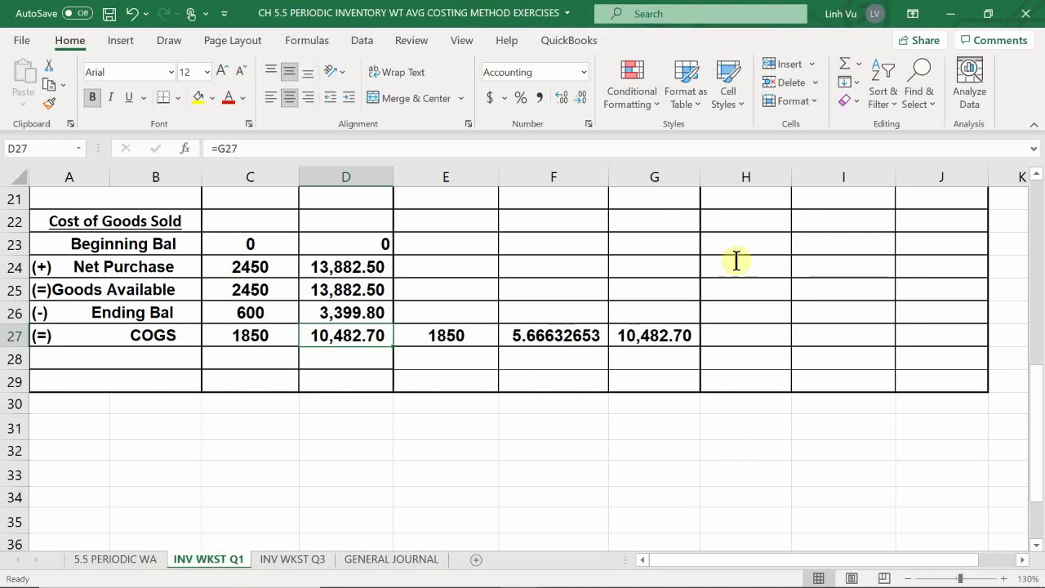
{"action": "double_click", "coordinate": [646, 334]}
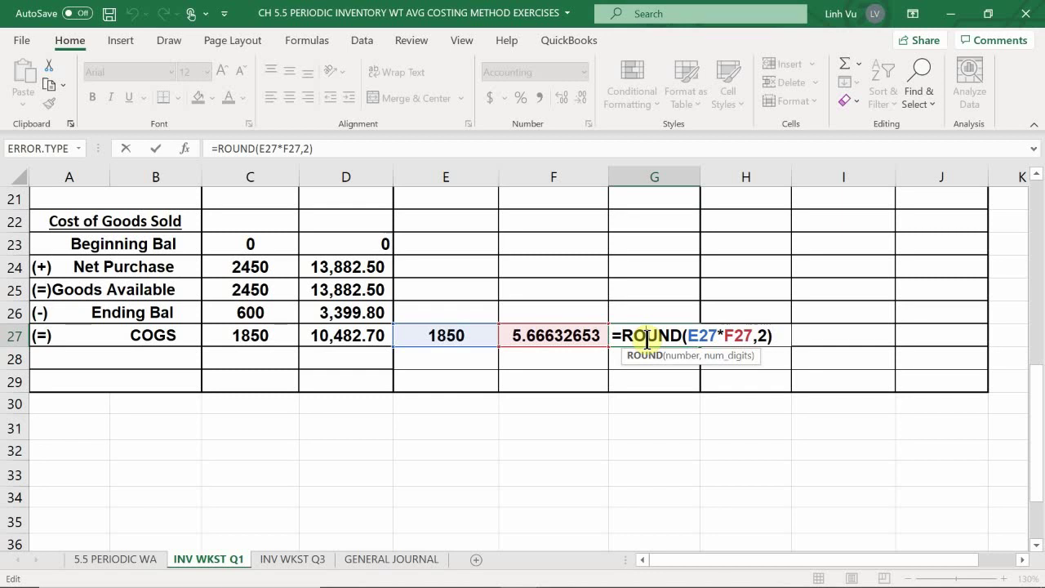
{"action": "mouse_move", "coordinate": [301, 576]}
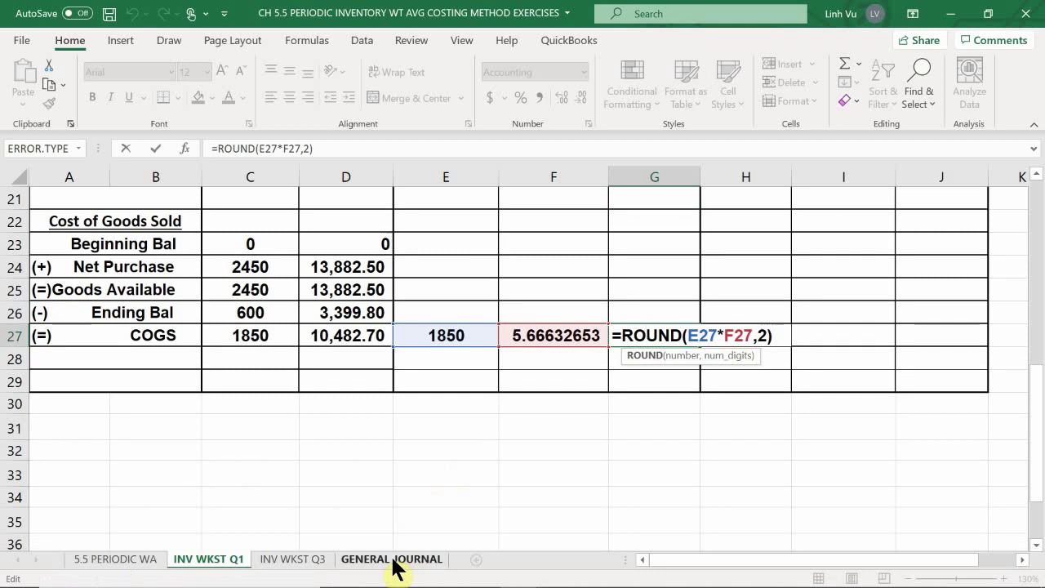
Go to the GENERAL JOURNAL sheet, widen the Description column and zoom in.
{"action": "key", "text": "Return"}
{"action": "left_click", "coordinate": [392, 559]}
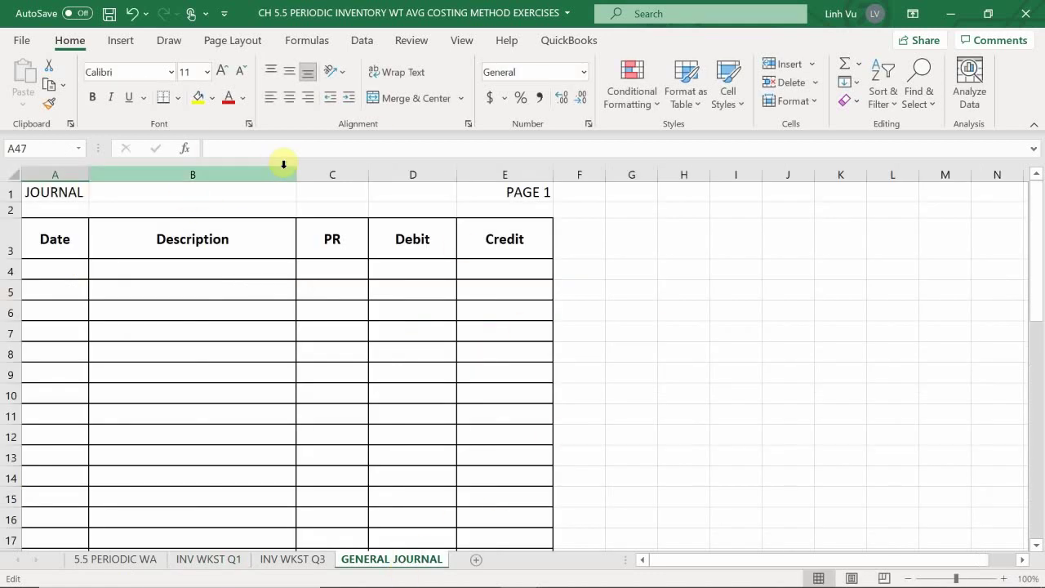
{"action": "left_click_drag", "start_coordinate": [296, 175], "coordinate": [546, 147]}
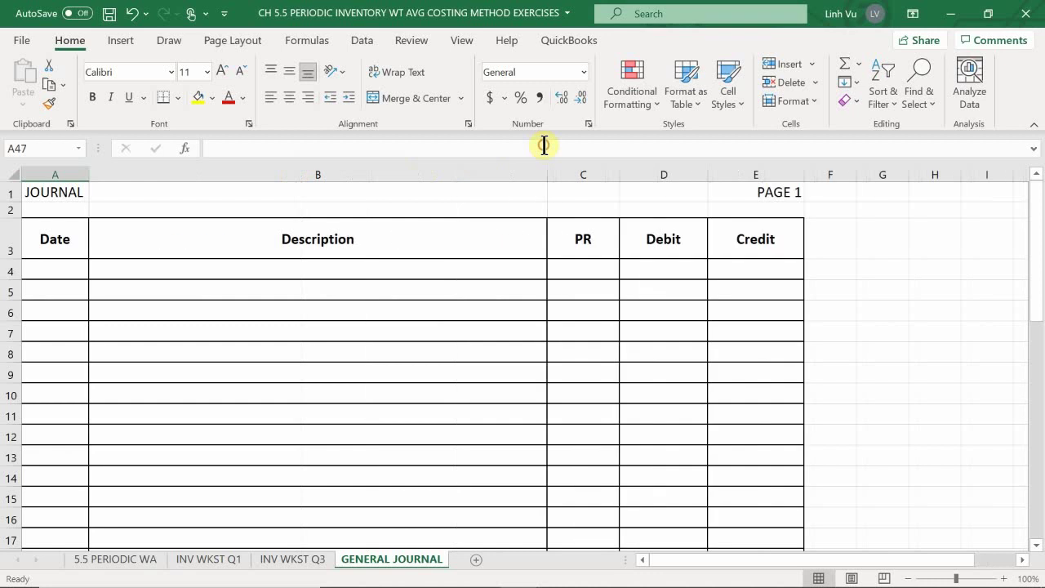
{"action": "left_click", "coordinate": [1003, 578]}
{"action": "left_click", "coordinate": [1004, 578]}
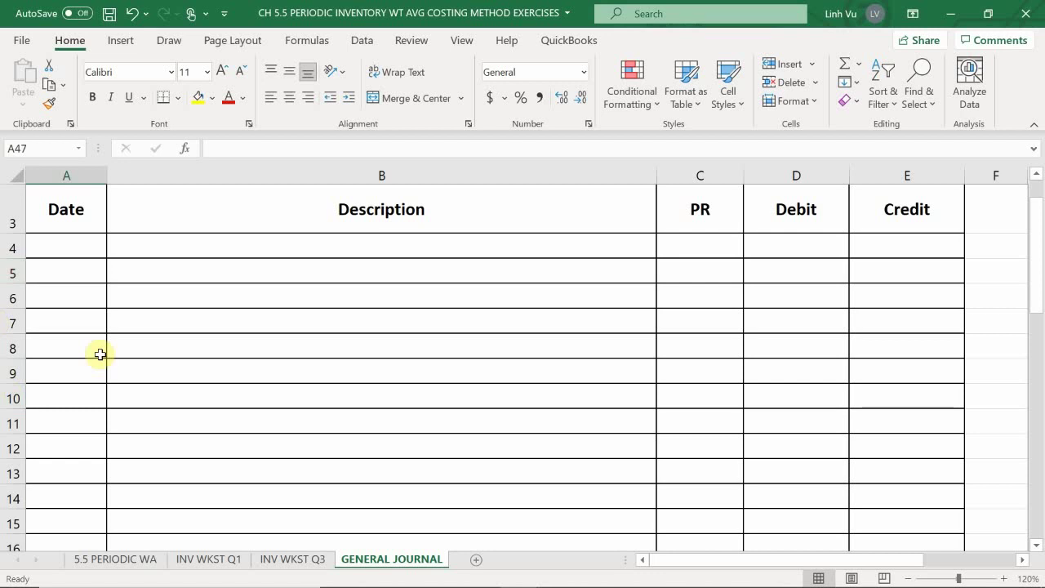
Enter 4/30 as the journal entry date in A4.
{"action": "left_click", "coordinate": [78, 243]}
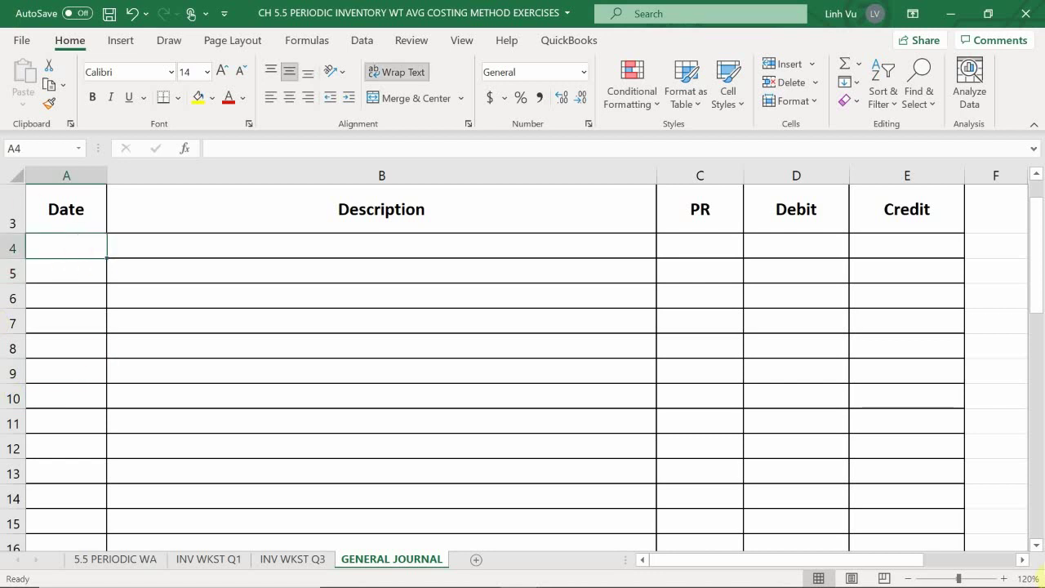
{"action": "type", "text": "6/"}
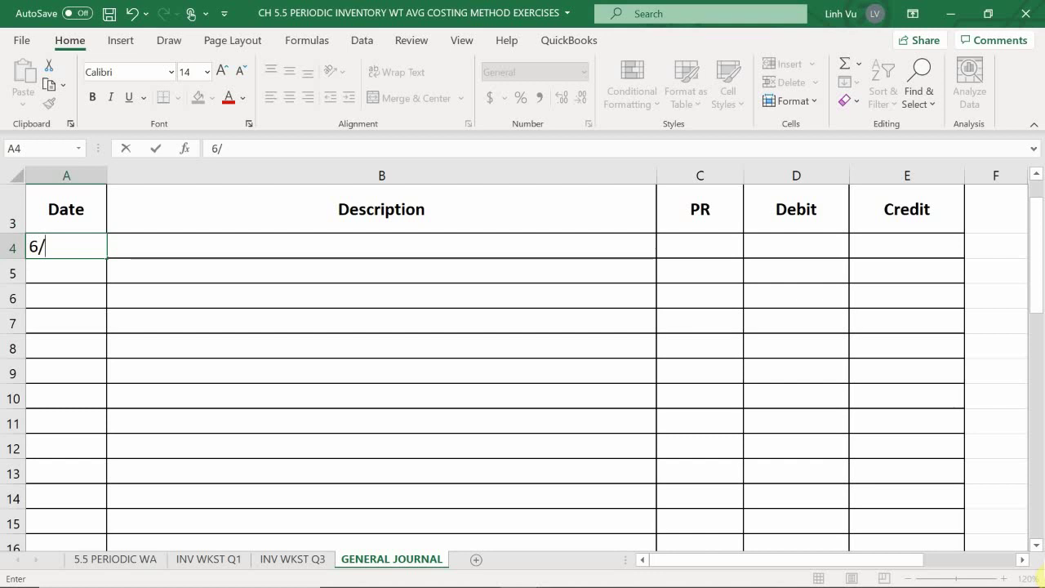
{"action": "type", "text": "30"}
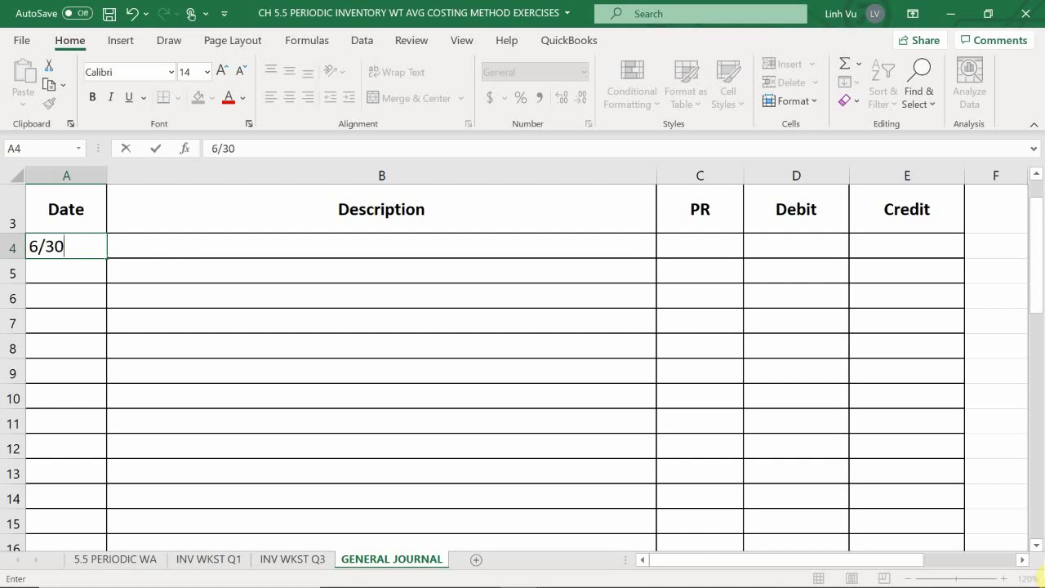
{"action": "key", "text": "BackSpace"}
{"action": "key", "text": "BackSpace"}
{"action": "key", "text": "BackSpace"}
{"action": "key", "text": "BackSpace"}
{"action": "type", "text": "4/30"}
{"action": "key", "text": "Return"}
Enter INVENTORY as the first account in B4.
{"action": "left_click", "coordinate": [381, 246]}
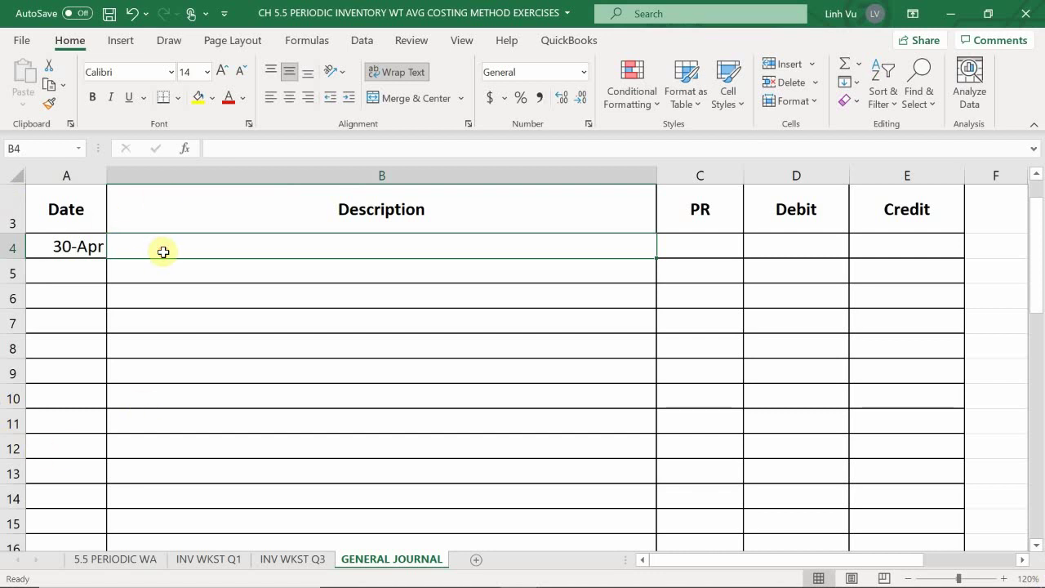
{"action": "mouse_move", "coordinate": [997, 581]}
{"action": "key", "text": "F2"}
{"action": "type", "text": "inven"}
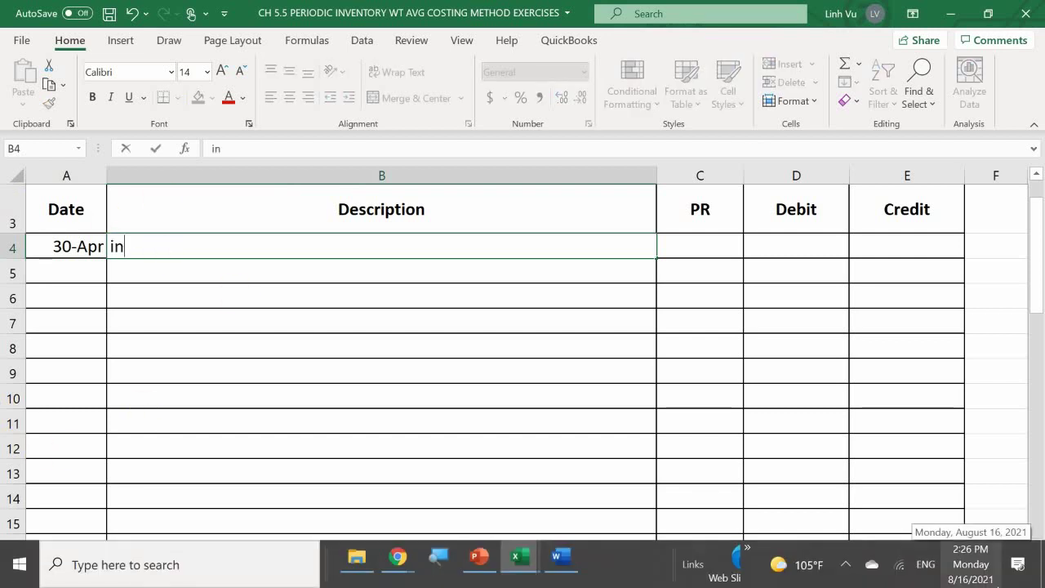
{"action": "key", "text": "BackSpace"}
{"action": "key", "text": "BackSpace"}
{"action": "key", "text": "BackSpace"}
{"action": "key", "text": "BackSpace"}
{"action": "key", "text": "BackSpace"}
{"action": "type", "text": "INENV"}
{"action": "key", "text": "BackSpace"}
{"action": "key", "text": "BackSpace"}
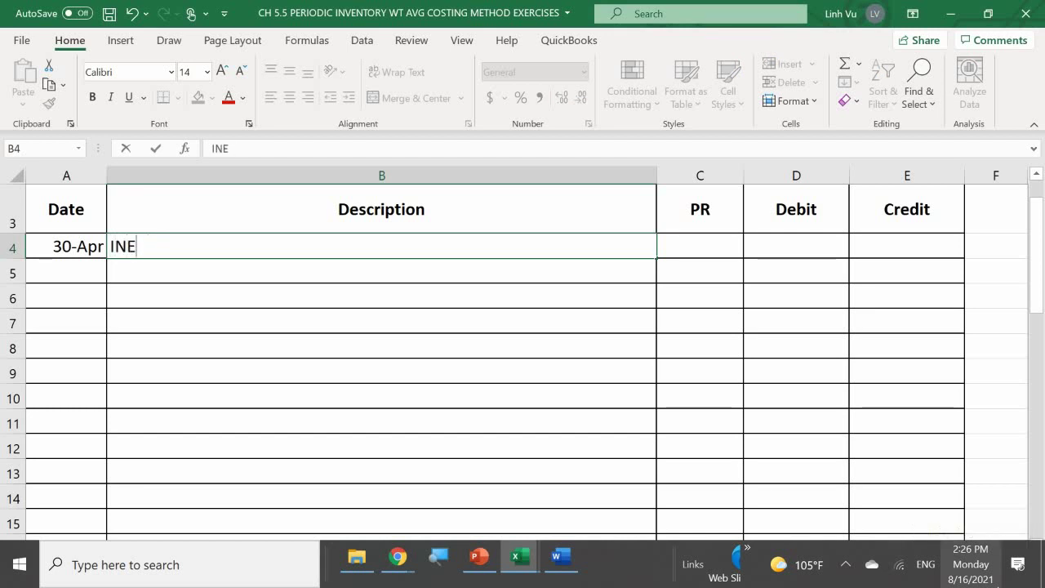
{"action": "key", "text": "BackSpace"}
{"action": "type", "text": "VENOT"}
{"action": "key", "text": "BackSpace"}
{"action": "key", "text": "BackSpace"}
{"action": "type", "text": "TORY"}
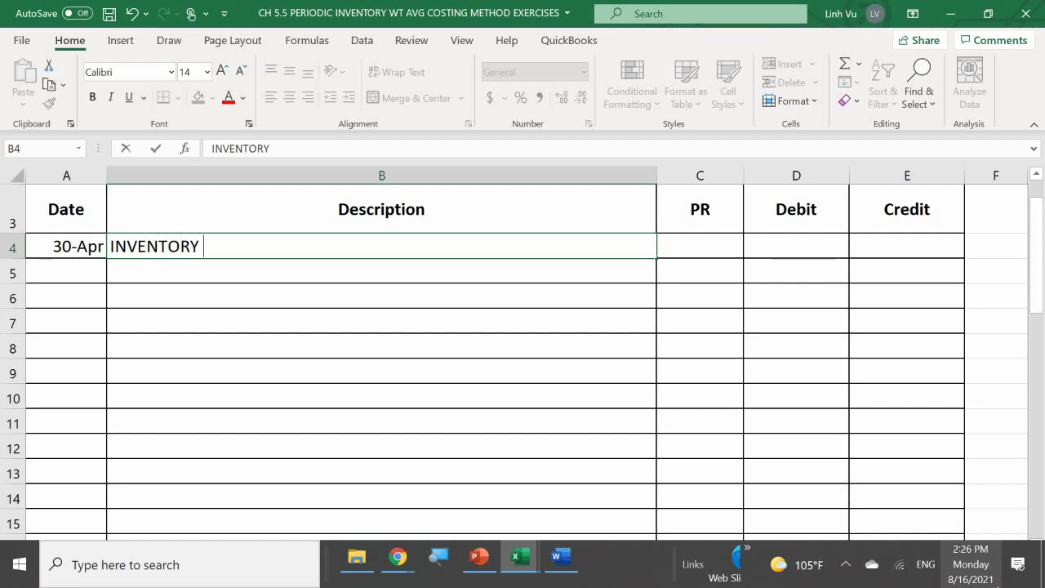
{"action": "key", "text": "Return"}
Enter COST OF GOODS SOLD in B5.
{"action": "type", "text": "C"}
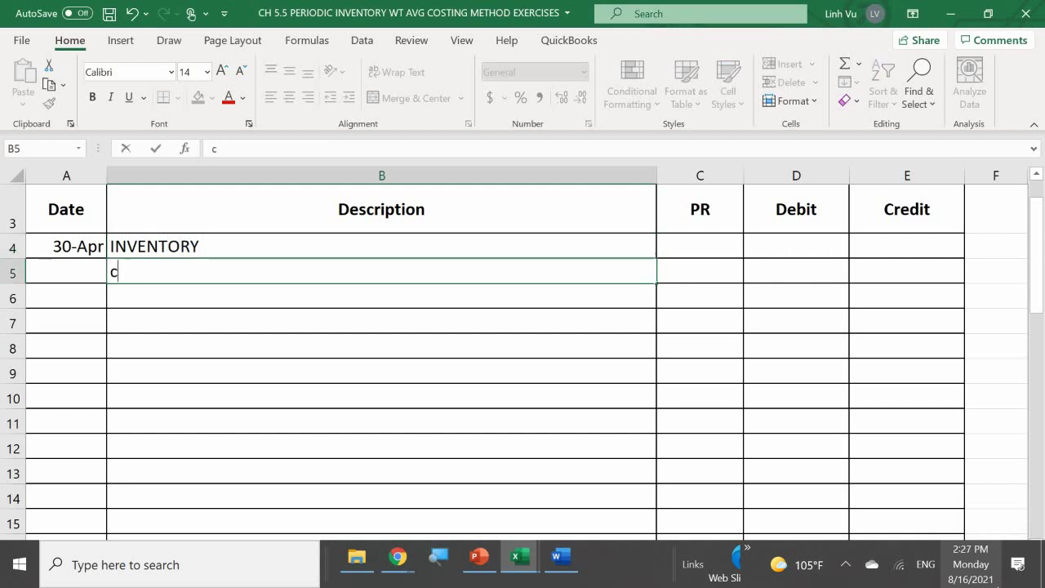
{"action": "key", "text": "BackSpace"}
{"action": "type", "text": "CPST"}
{"action": "key", "text": "BackSpace"}
{"action": "key", "text": "BackSpace"}
{"action": "key", "text": "BackSpace"}
{"action": "type", "text": "OST"}
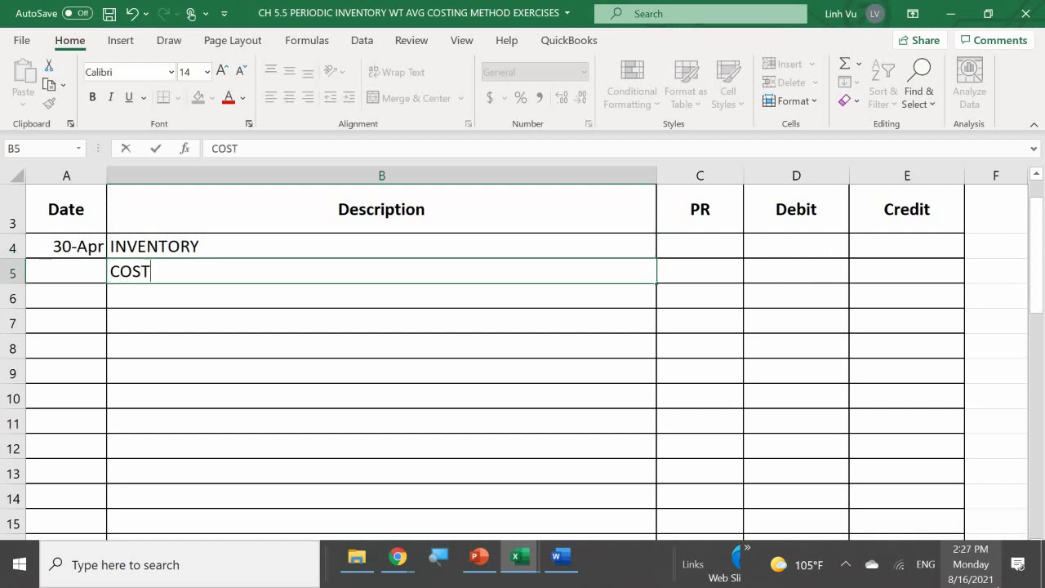
{"action": "type", "text": " OF GOODS SOLD"}
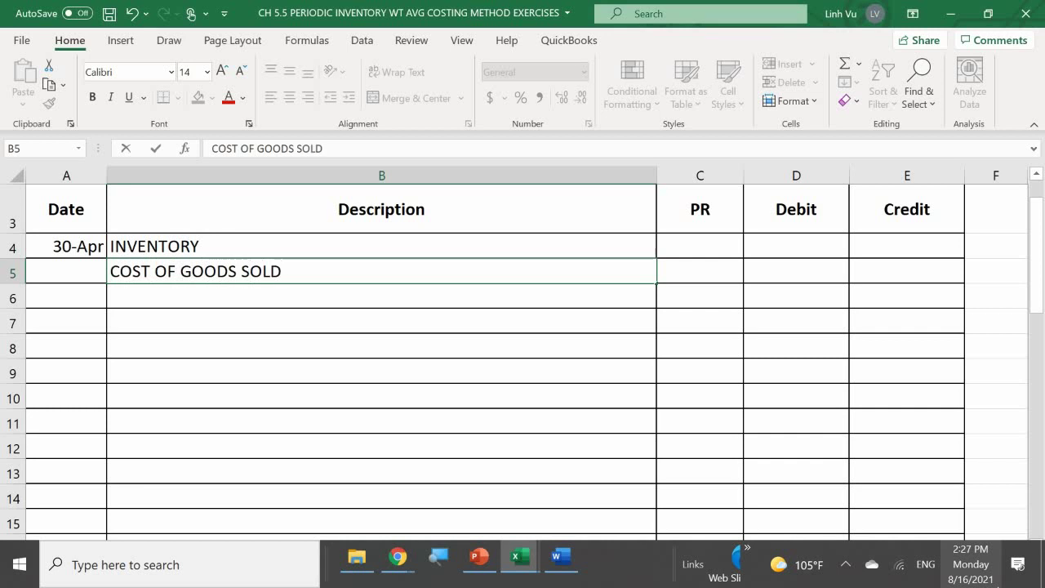
{"action": "key", "text": "Return"}
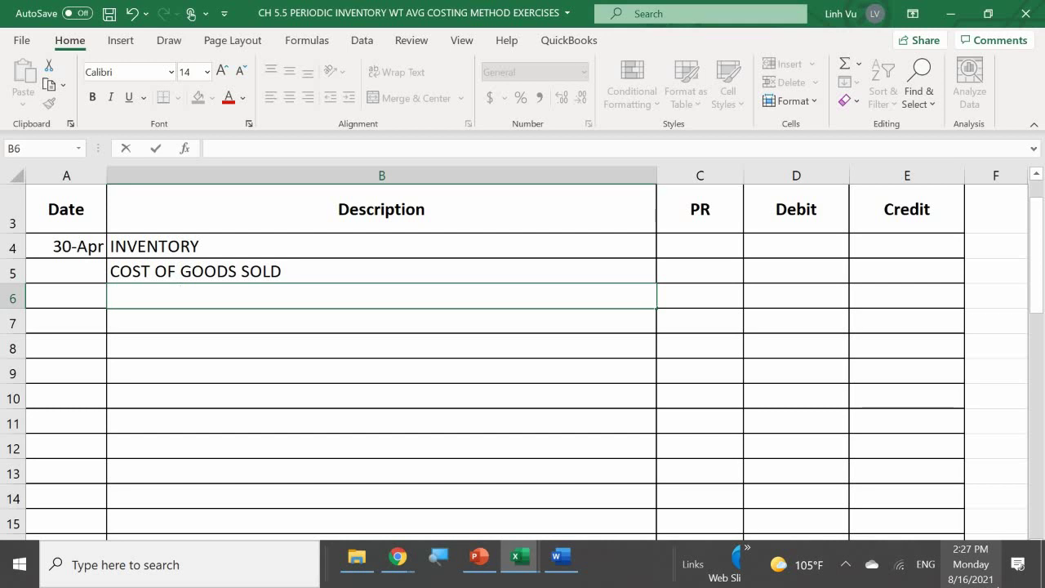
Add the indented credit accounts PURCHASE EXPENSE and FREIGHT EXPENSE in B6 and B7.
{"action": "type", "text": "PURCHASE"}
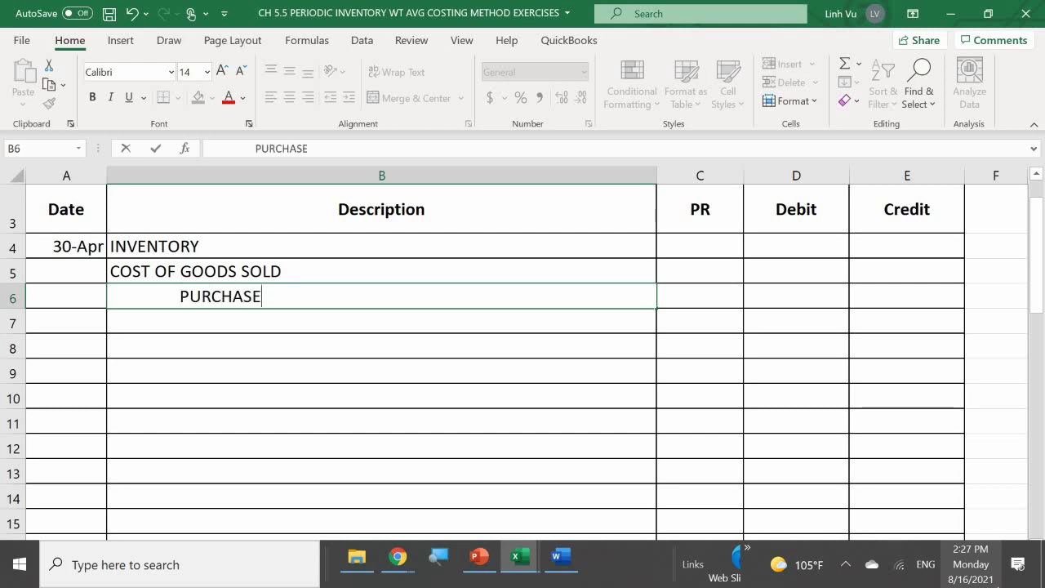
{"action": "type", "text": " EXPENSE"}
{"action": "key", "text": "Return"}
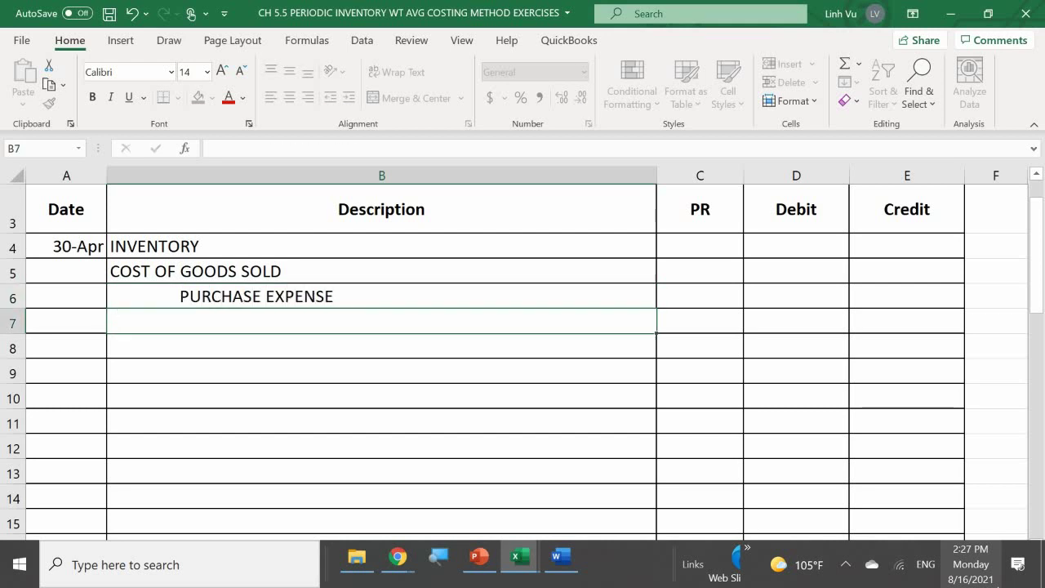
{"action": "type", "text": "G"}
{"action": "key", "text": "BackSpace"}
{"action": "key", "text": "BackSpace"}
{"action": "type", "text": "FRE"}
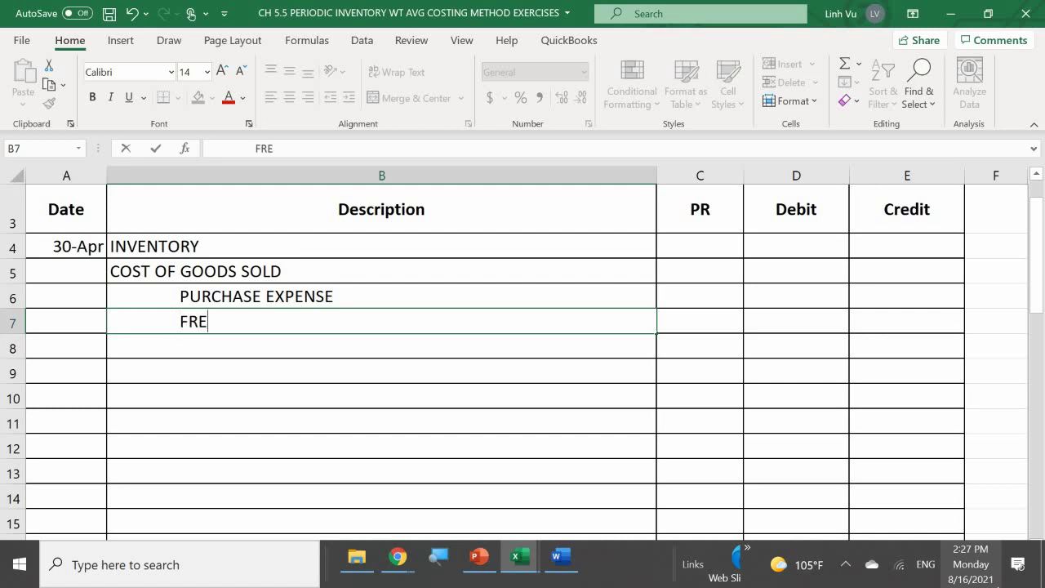
{"action": "type", "text": "IGHT EXPENSE"}
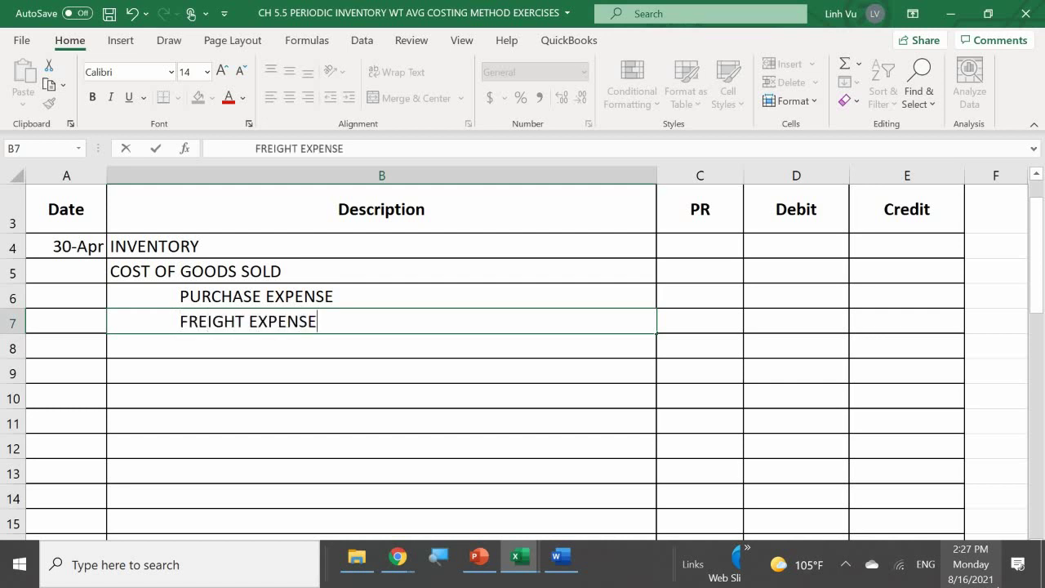
{"action": "key", "text": "ctrl+Return"}
{"action": "key", "text": "Return"}
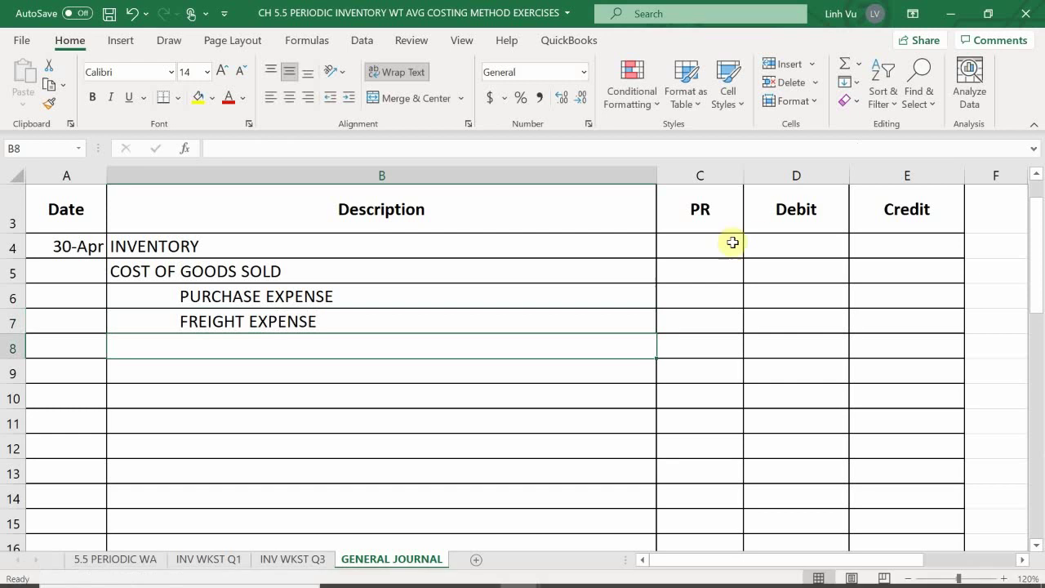
Link the Inventory and COGS debits to INV WKST Q1's D26 (3,399.80) and D27 (10,482.70).
{"action": "left_click", "coordinate": [776, 249]}
{"action": "type", "text": "="}
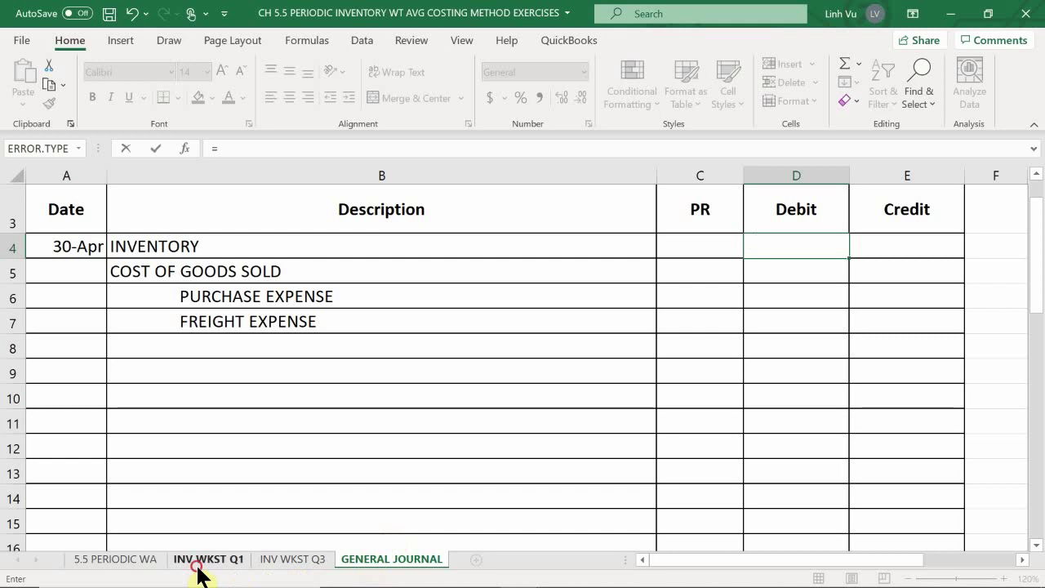
{"action": "left_click", "coordinate": [204, 562]}
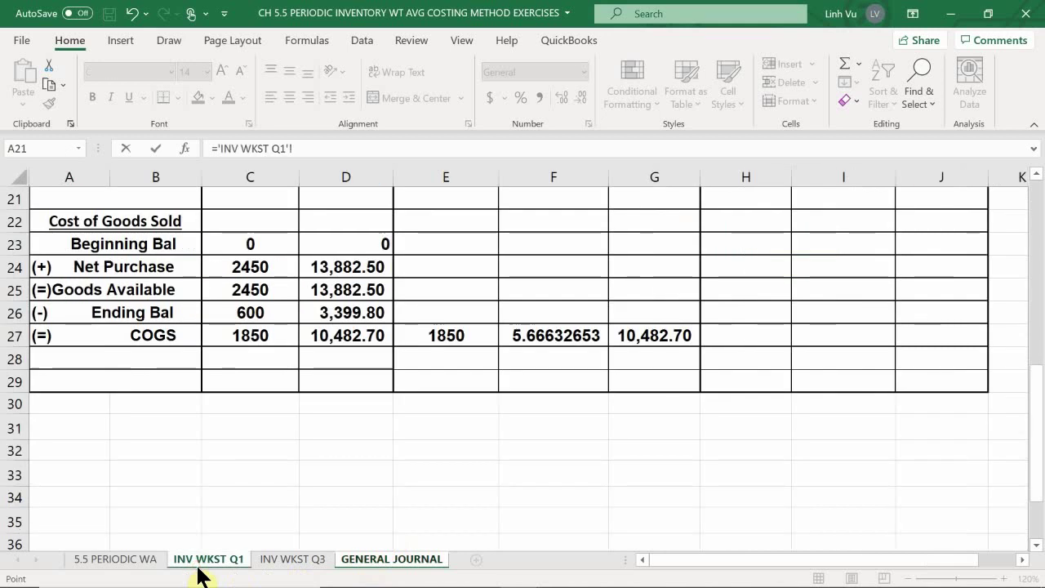
{"action": "left_click", "coordinate": [314, 315]}
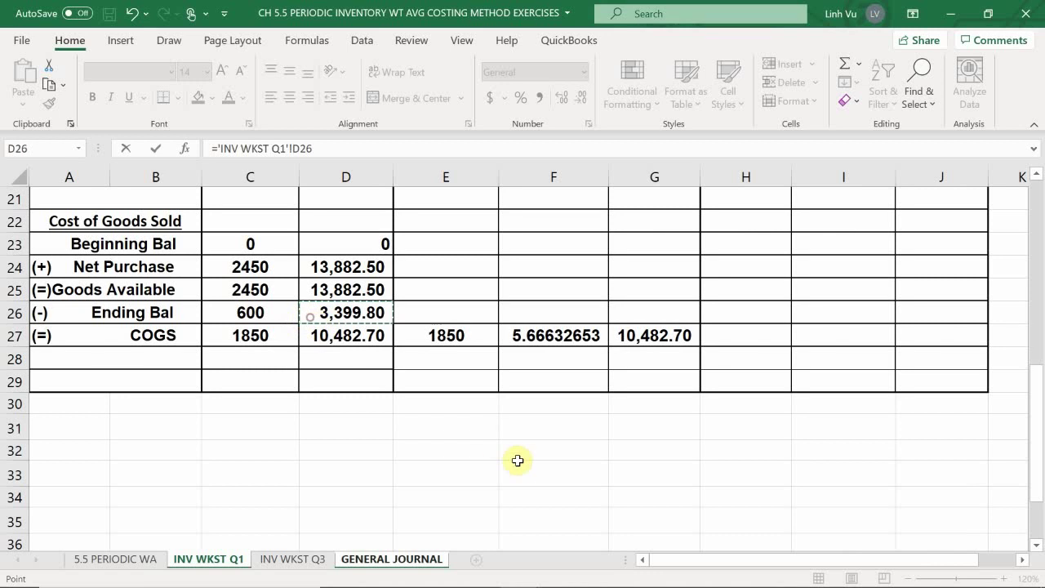
{"action": "key", "text": "Return"}
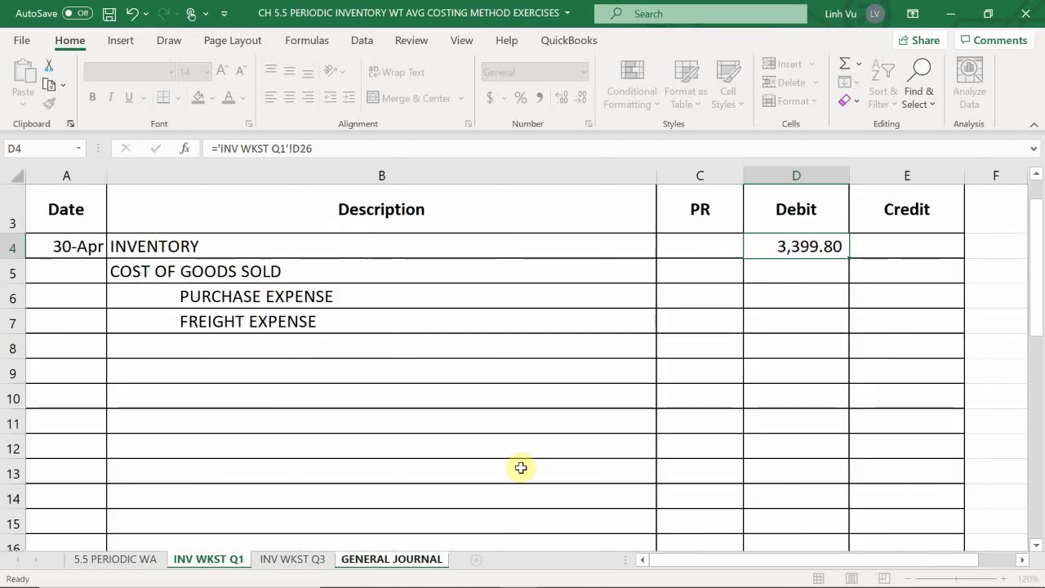
{"action": "type", "text": "="}
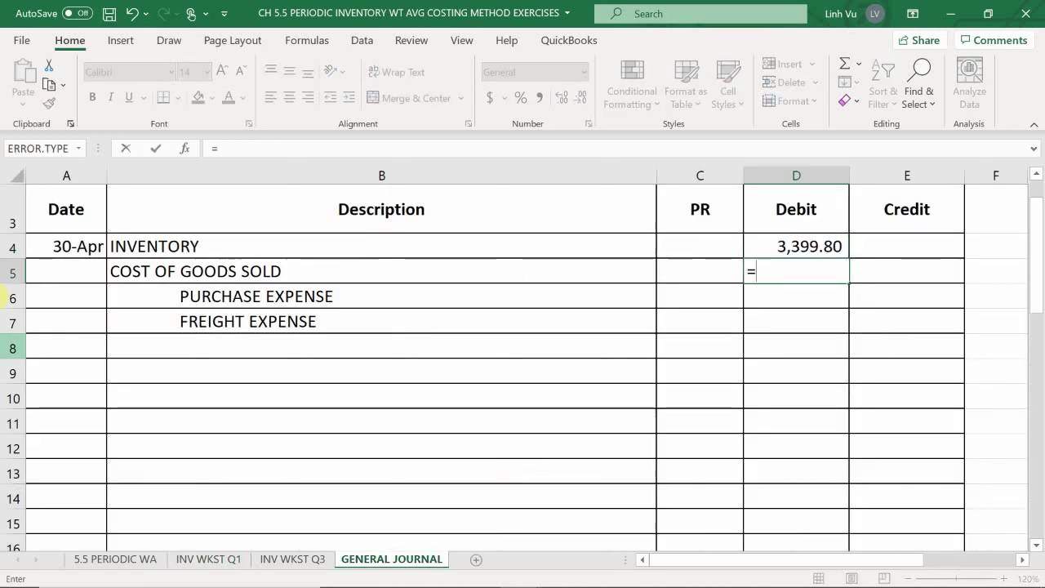
{"action": "left_click", "coordinate": [185, 566]}
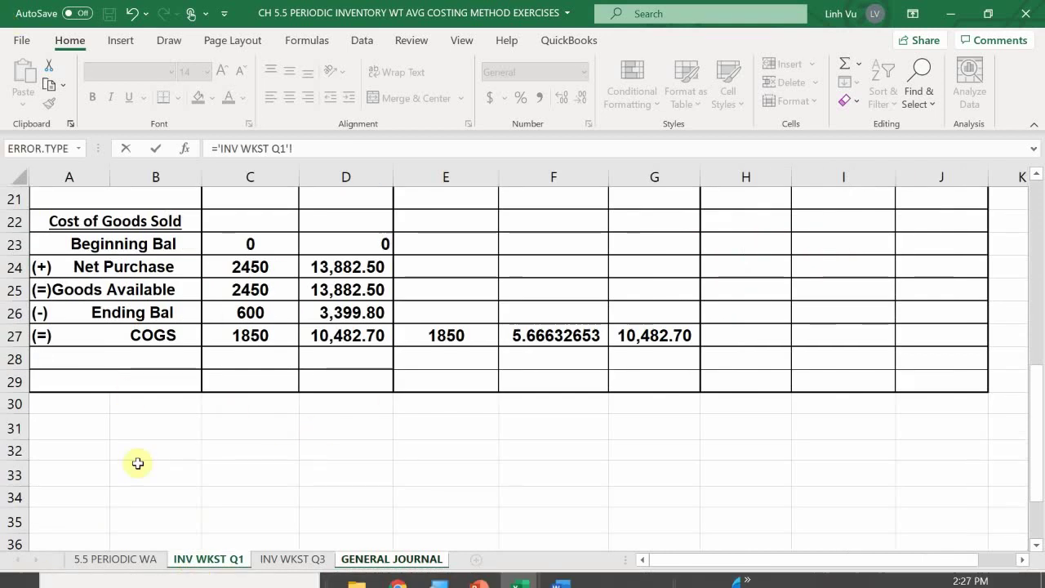
{"action": "left_click", "coordinate": [331, 335]}
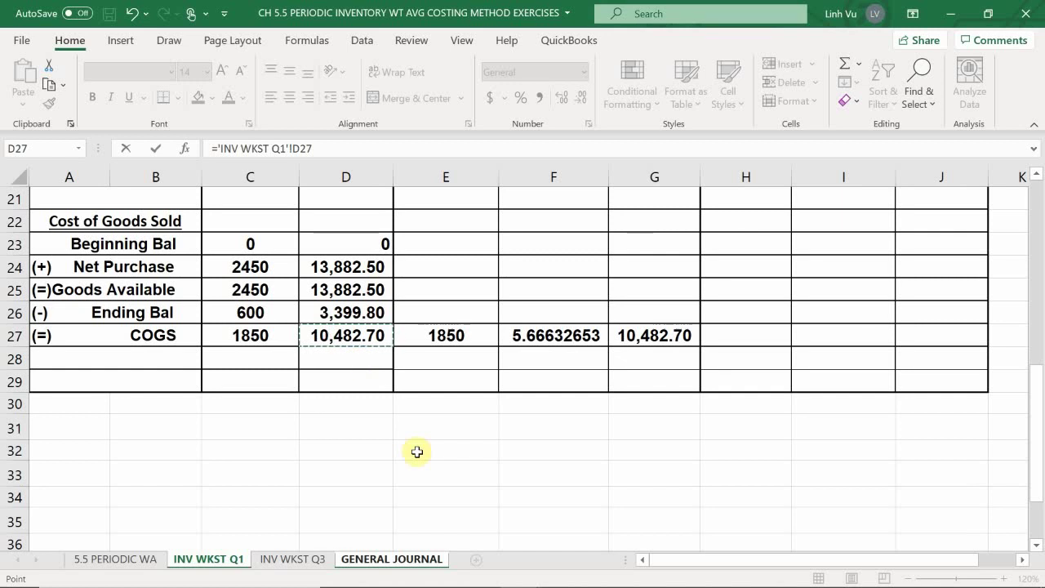
{"action": "key", "text": "Return"}
Link the Purchase Expense credit in E6 to INV WKST Q1's D16 (13,637.50).
{"action": "key", "text": "Right"}
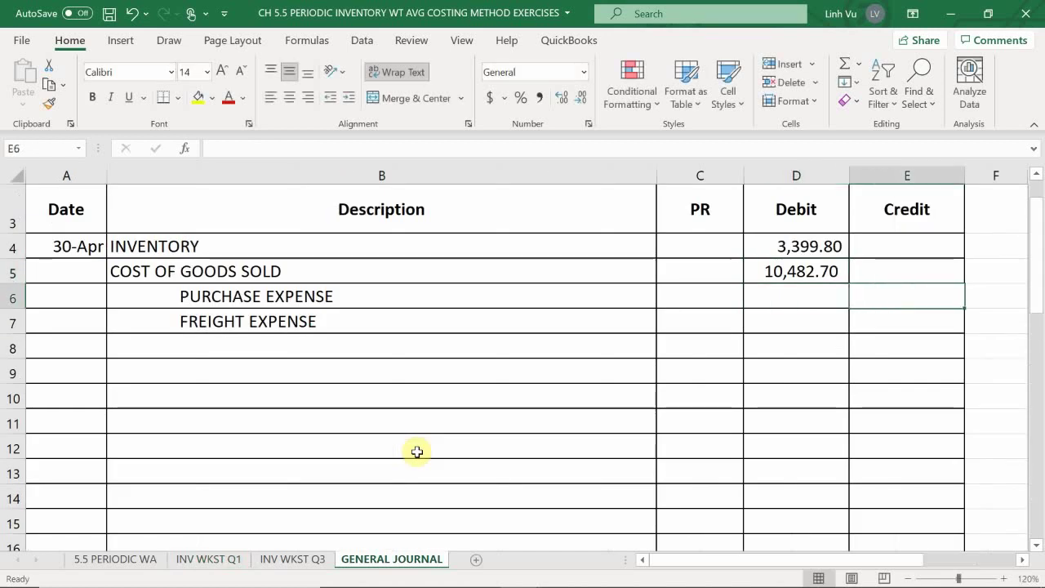
{"action": "type", "text": "="}
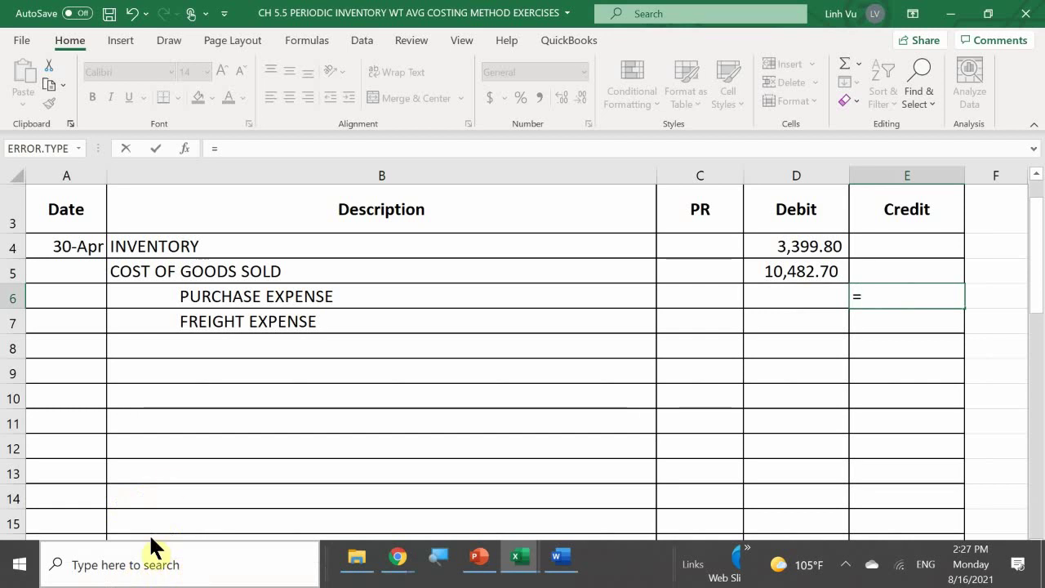
{"action": "left_click", "coordinate": [167, 494]}
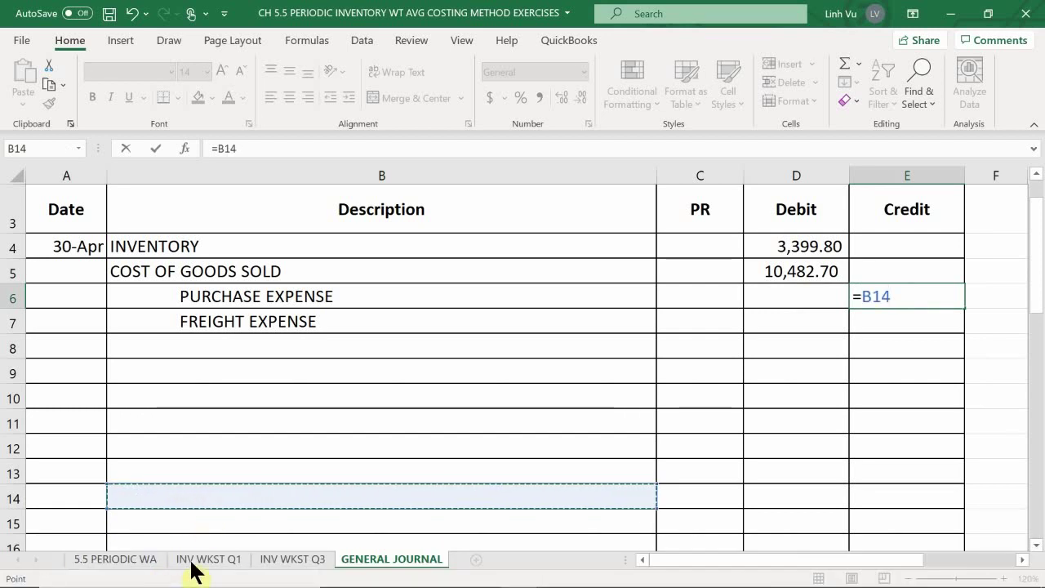
{"action": "left_click", "coordinate": [189, 560]}
{"action": "scroll", "coordinate": [236, 369], "scroll_direction": "up", "scroll_amount": 6}
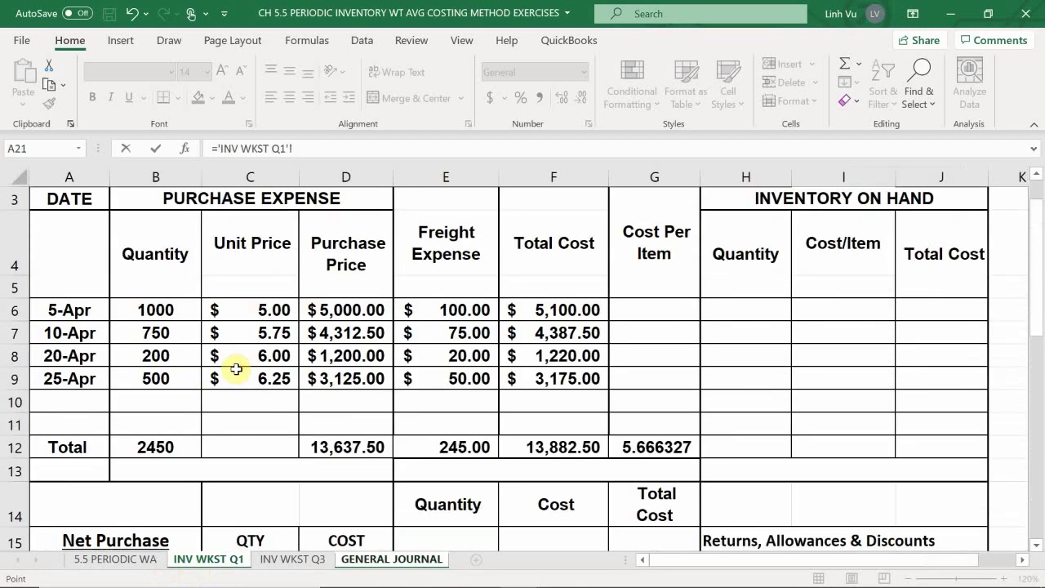
{"action": "scroll", "coordinate": [236, 369], "scroll_direction": "down", "scroll_amount": 1}
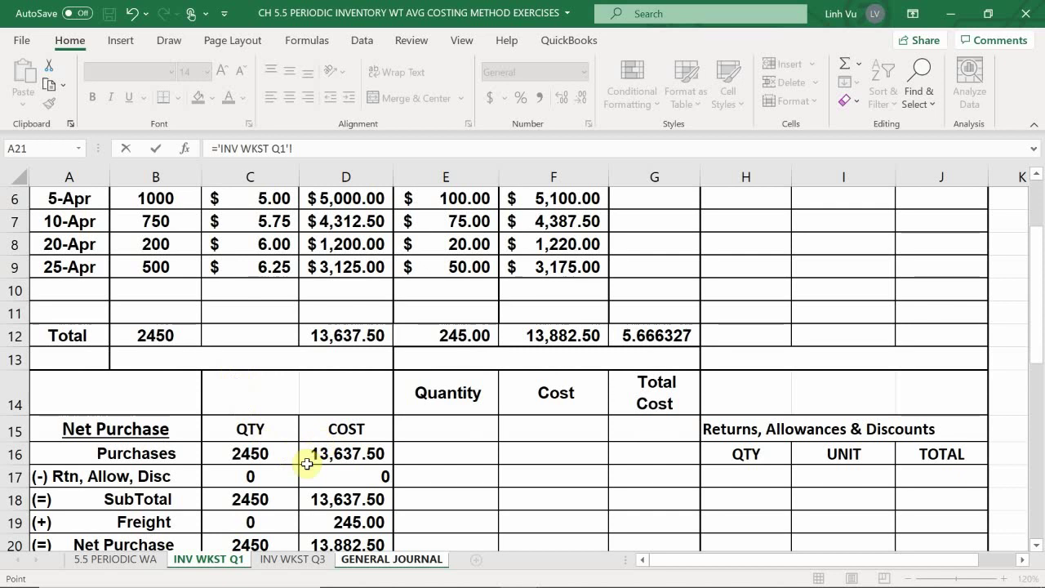
{"action": "left_click", "coordinate": [322, 454]}
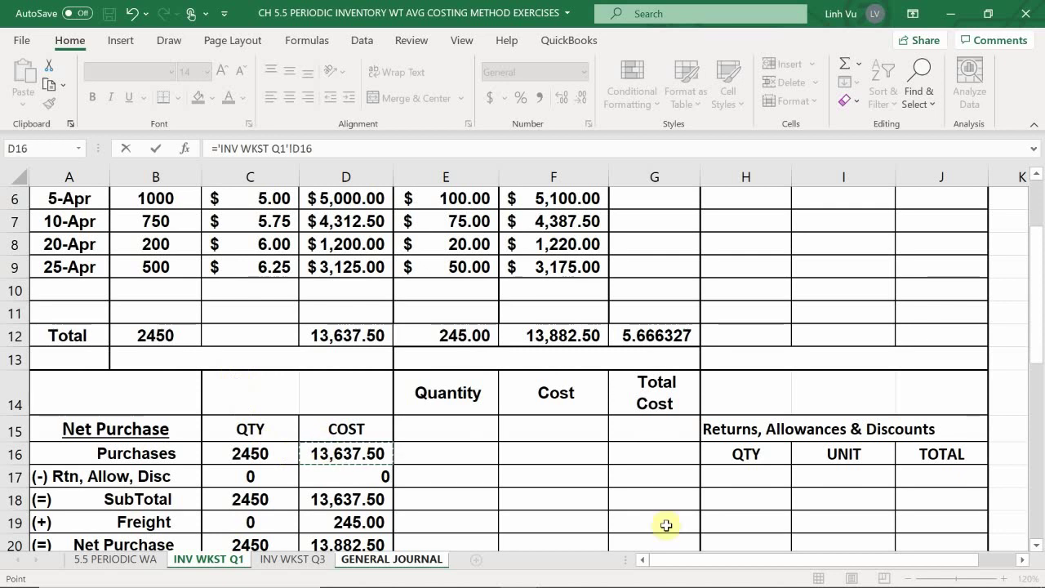
{"action": "key", "text": "Return"}
Link the Freight Expense credit in E7 to INV WKST Q1's D19 (245.00).
{"action": "type", "text": "="}
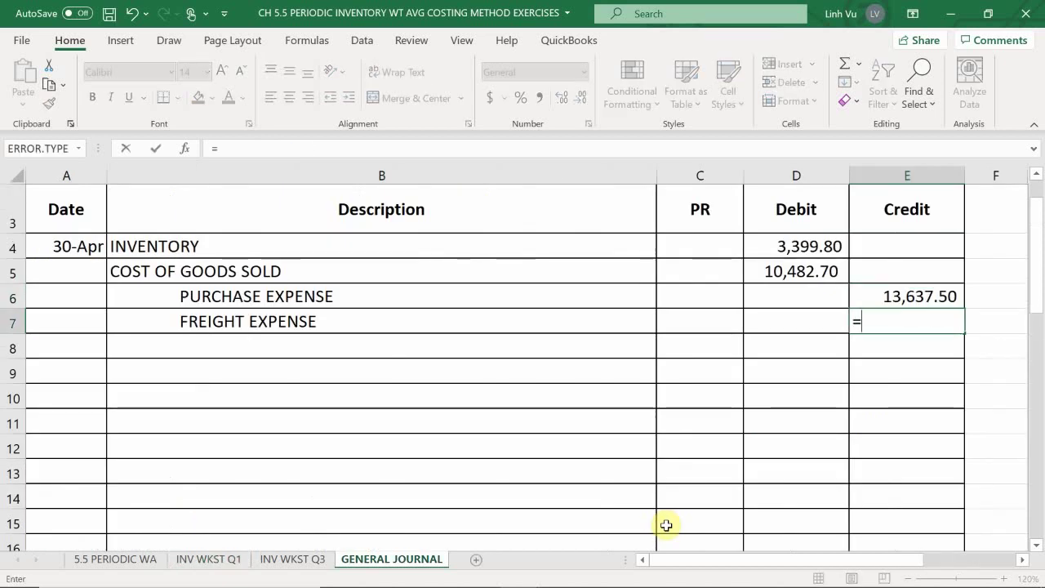
{"action": "left_click", "coordinate": [194, 562]}
{"action": "scroll", "coordinate": [277, 468], "scroll_direction": "down", "scroll_amount": 1}
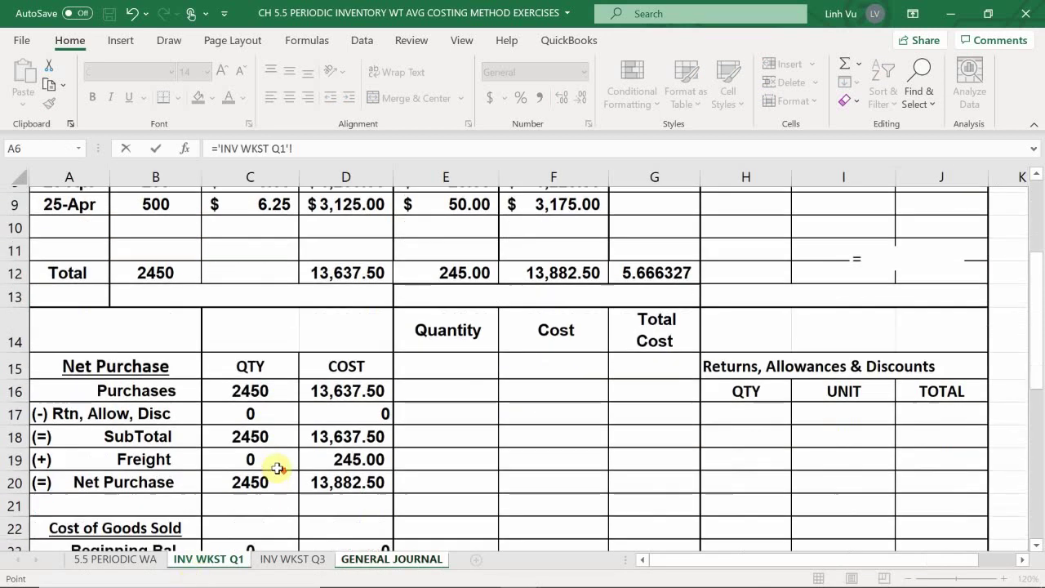
{"action": "scroll", "coordinate": [278, 468], "scroll_direction": "down", "scroll_amount": 1}
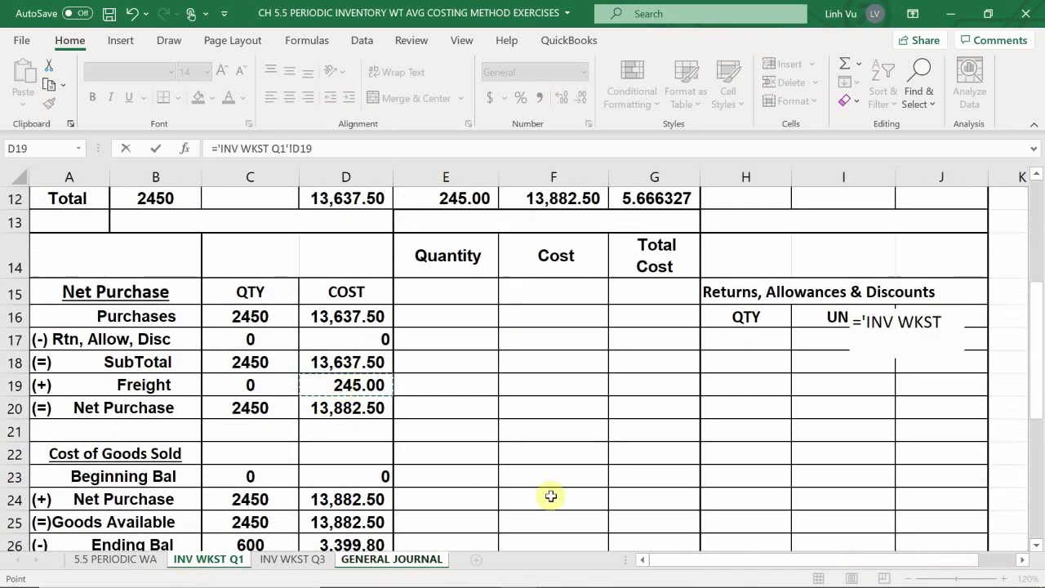
{"action": "key", "text": "Return"}
{"action": "key", "text": "Down"}
{"action": "key", "text": "Left"}
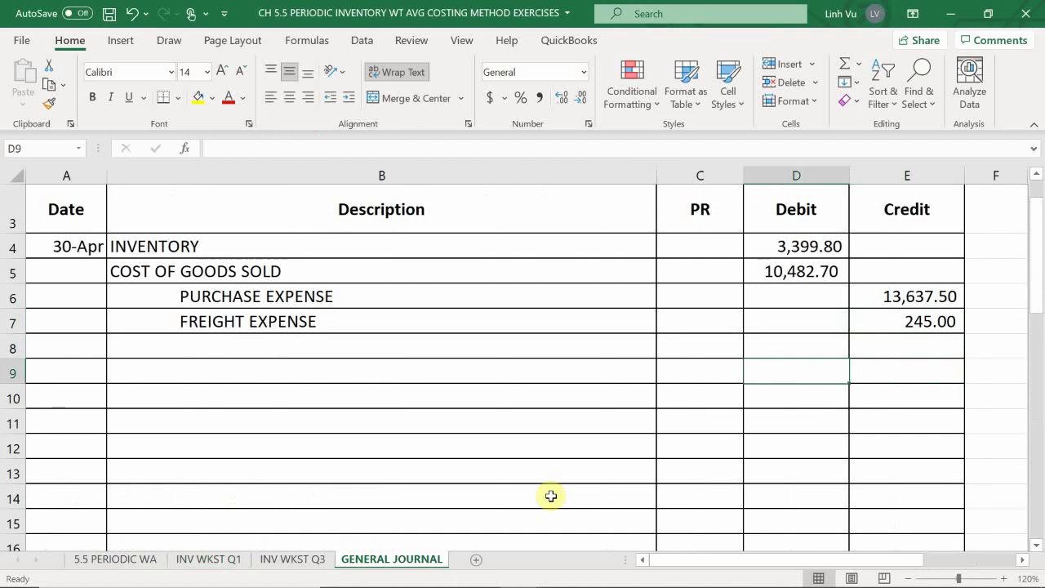
Enter =SUM(D4:D7) in D9 and fill it into E9, both totaling 13,882.50.
{"action": "type", "text": "=SUM("}
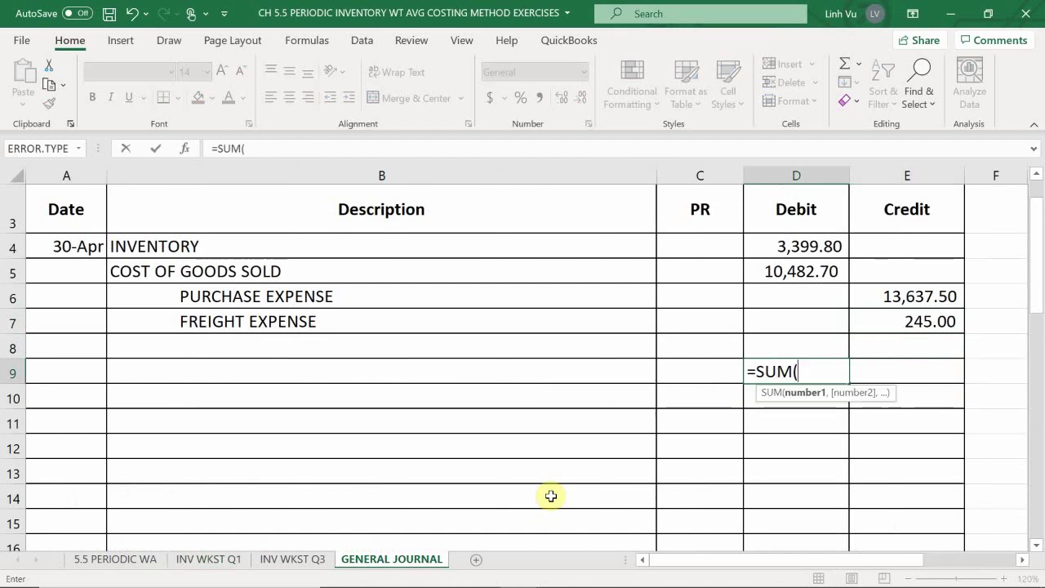
{"action": "key", "text": "Up"}
{"action": "key", "text": "Up"}
{"action": "key", "text": "shift+Up"}
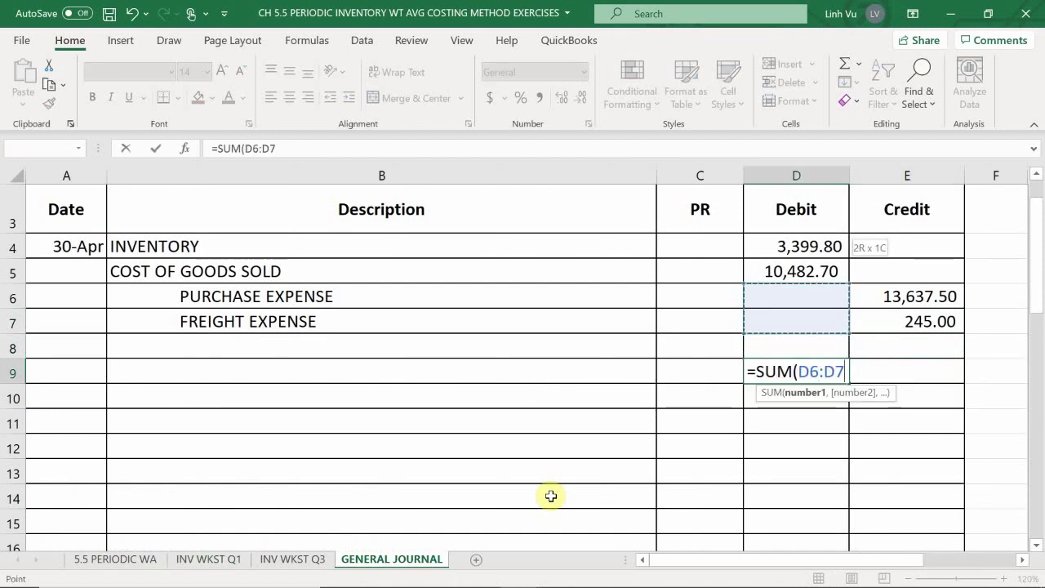
{"action": "key", "text": "shift+Up"}
{"action": "key", "text": "shift+Up"}
{"action": "key", "text": "Return"}
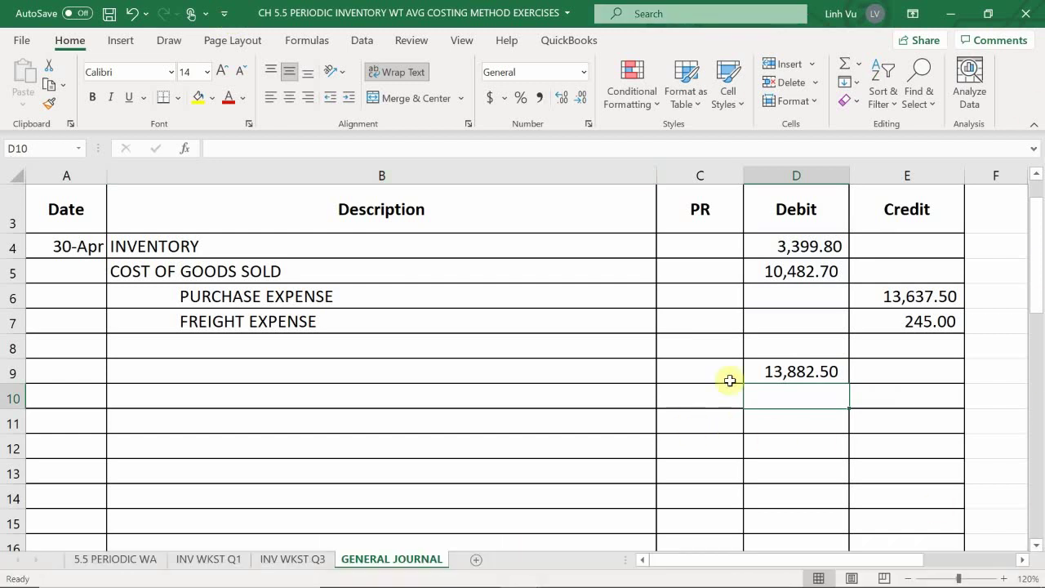
{"action": "left_click", "coordinate": [796, 373]}
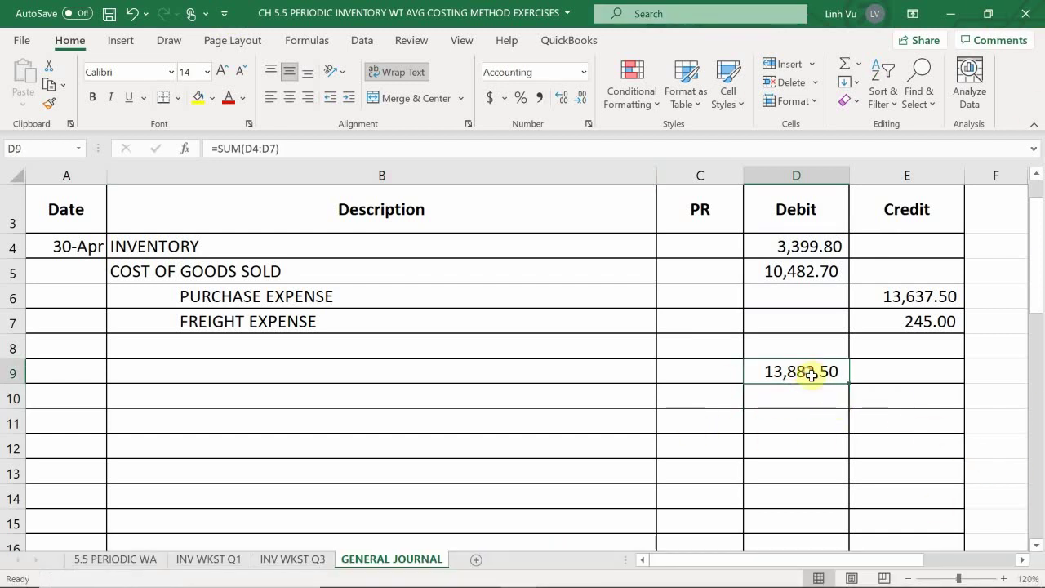
{"action": "left_click_drag", "start_coordinate": [851, 378], "coordinate": [929, 380]}
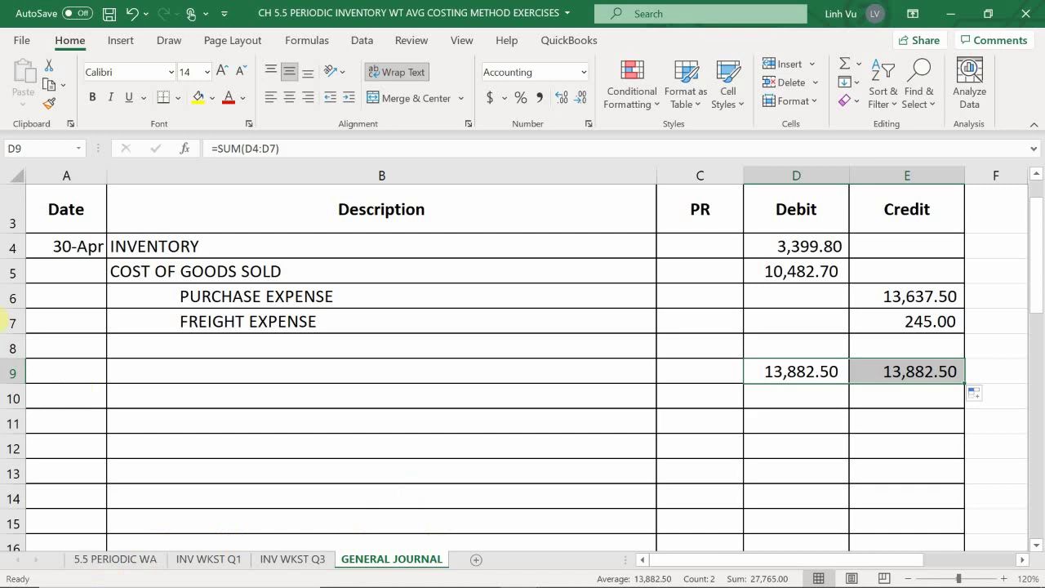
Type the explanation (TO CONVERT INVENTORY) in B8 under the credit lines.
{"action": "left_click", "coordinate": [167, 343]}
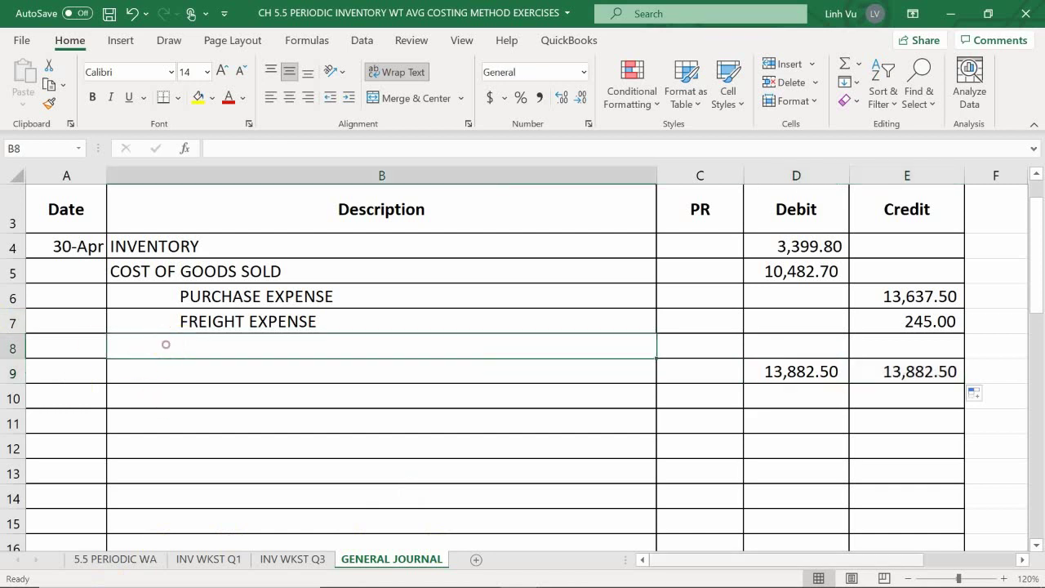
{"action": "type", "text": ")"}
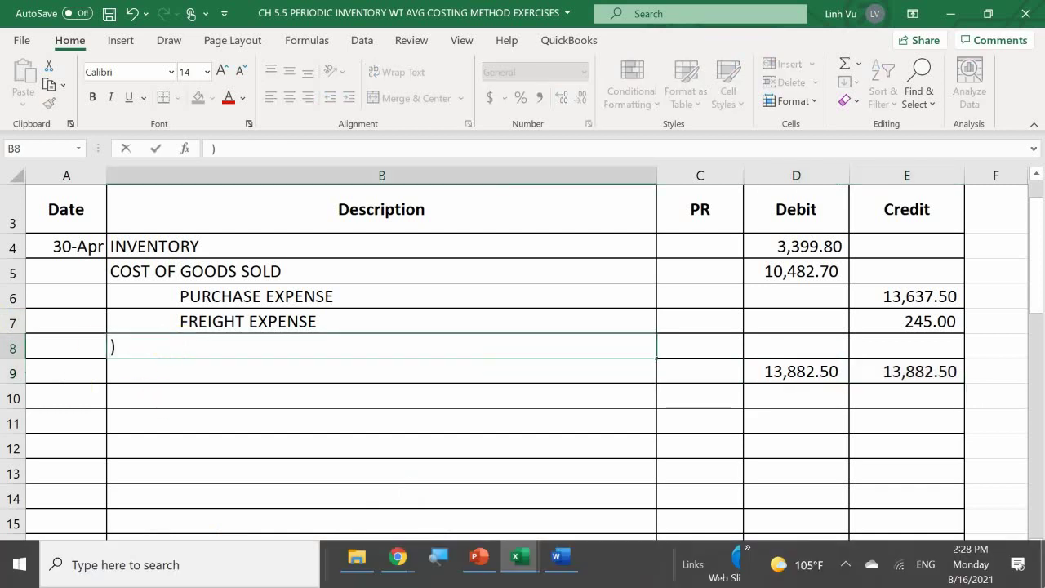
{"action": "type", "text": "TP"}
{"action": "key", "text": "BackSpace"}
{"action": "type", "text": "O CONVENT"}
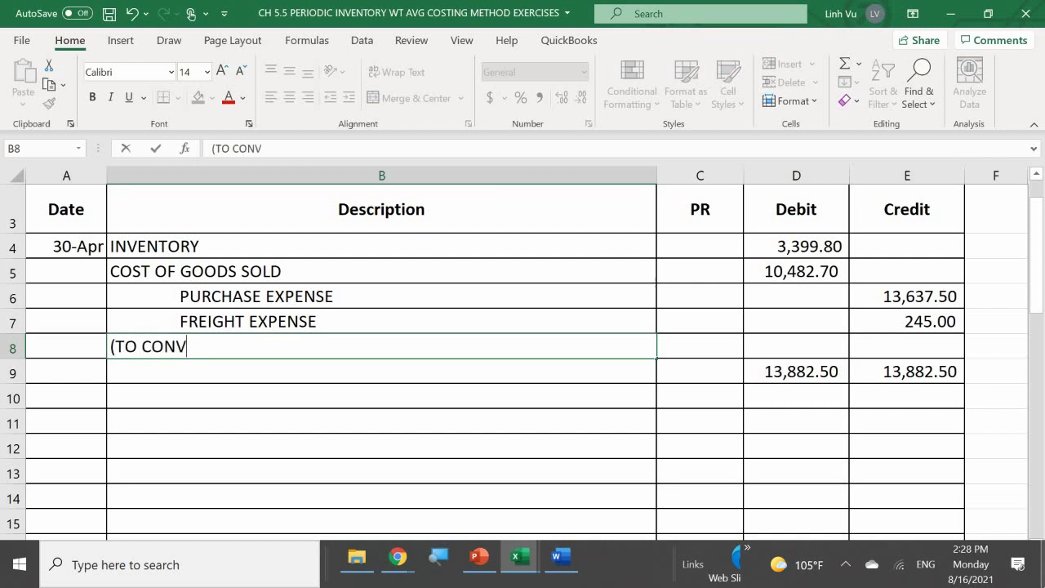
{"action": "key", "text": "BackSpace"}
{"action": "key", "text": "BackSpace"}
{"action": "type", "text": "RT INVENTORY)"}
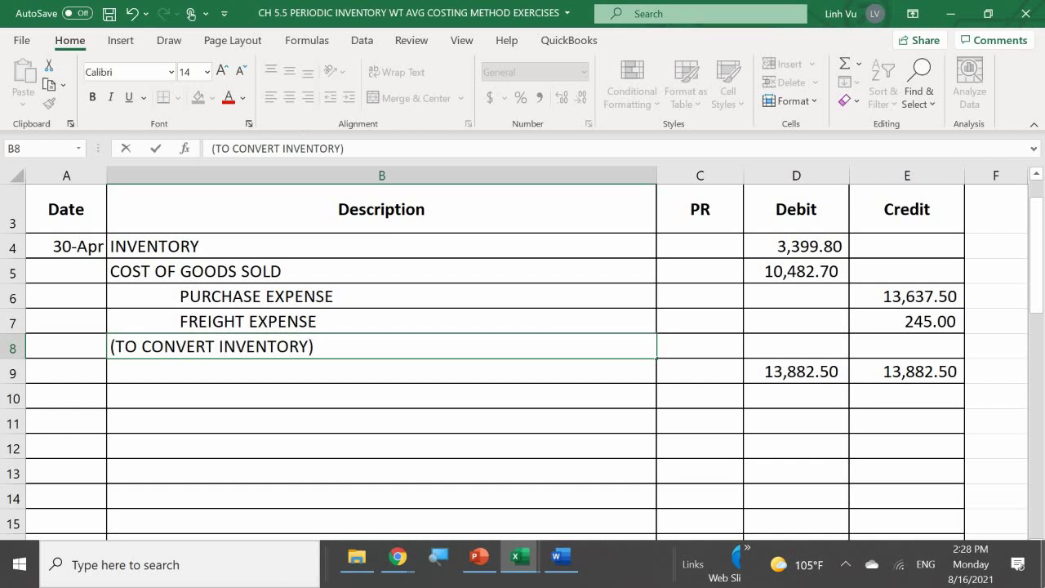
{"action": "key", "text": "Return"}
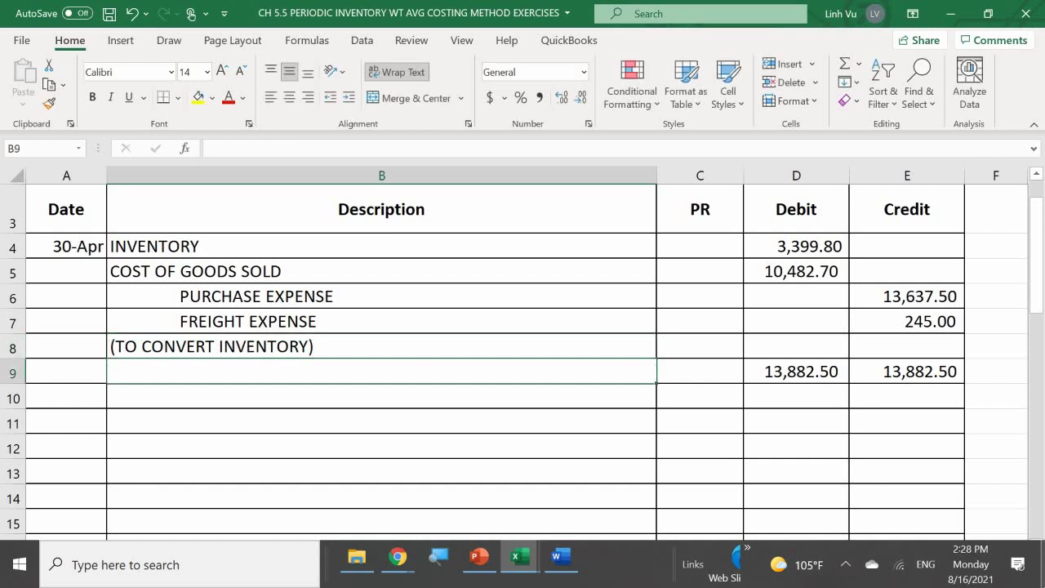
{"action": "left_click", "coordinate": [381, 396]}
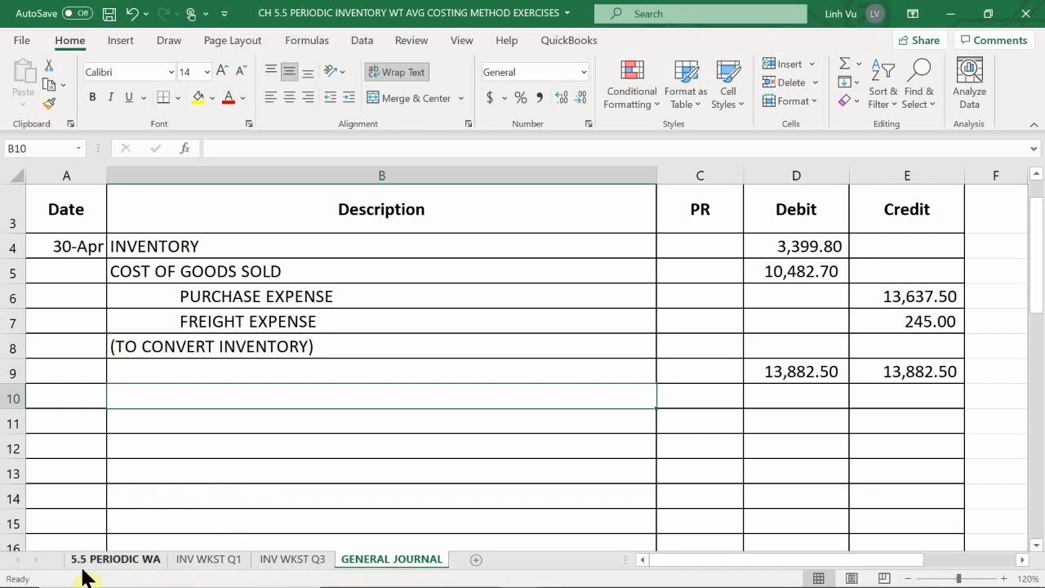
Review the purchase lines on the 5.5 PERIODIC WA sheet, then switch to INV WKST Q3.
{"action": "left_click", "coordinate": [110, 561]}
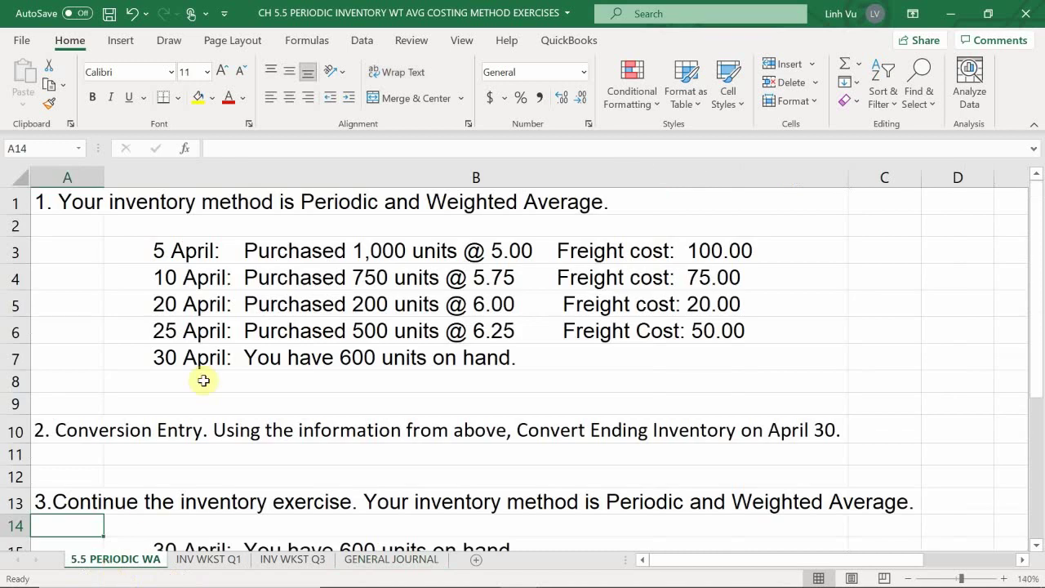
{"action": "left_click", "coordinate": [205, 328]}
{"action": "scroll", "coordinate": [237, 322], "scroll_direction": "up", "scroll_amount": 2}
{"action": "scroll", "coordinate": [238, 323], "scroll_direction": "down", "scroll_amount": 4}
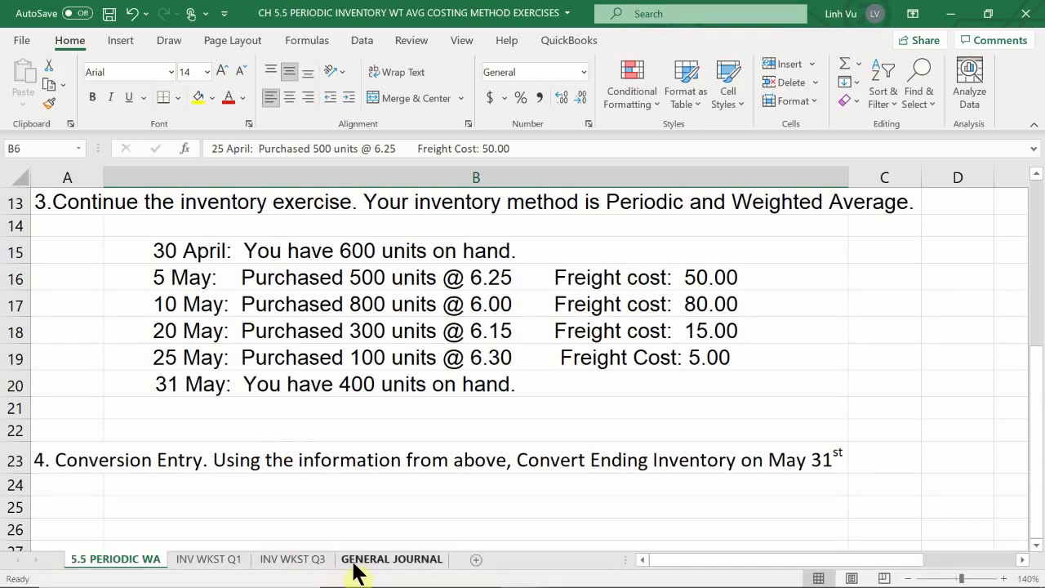
{"action": "left_click", "coordinate": [294, 566]}
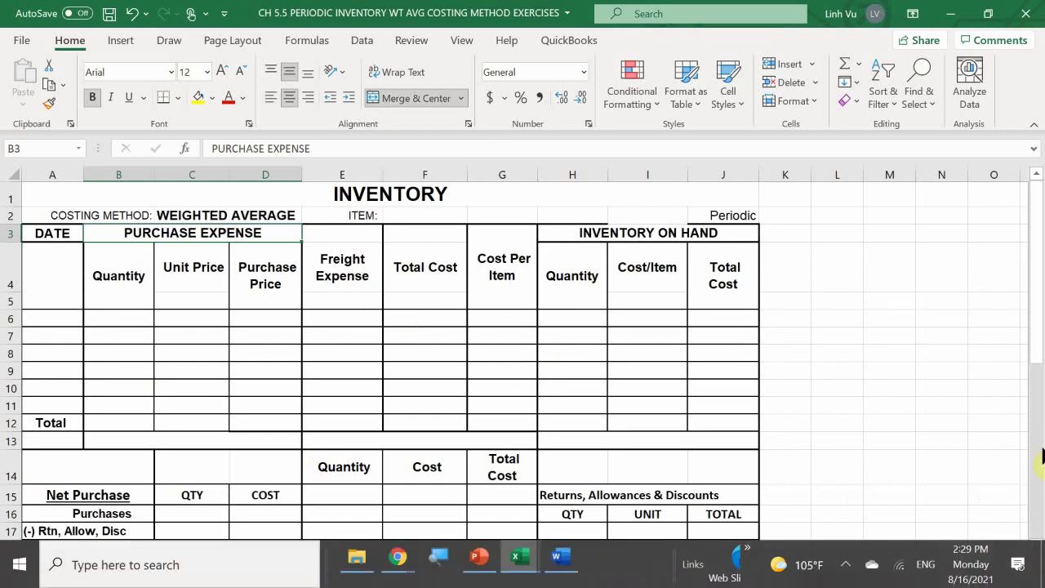
Zoom to 130% and enter 600 opening units in H6.
{"action": "left_click", "coordinate": [1004, 578]}
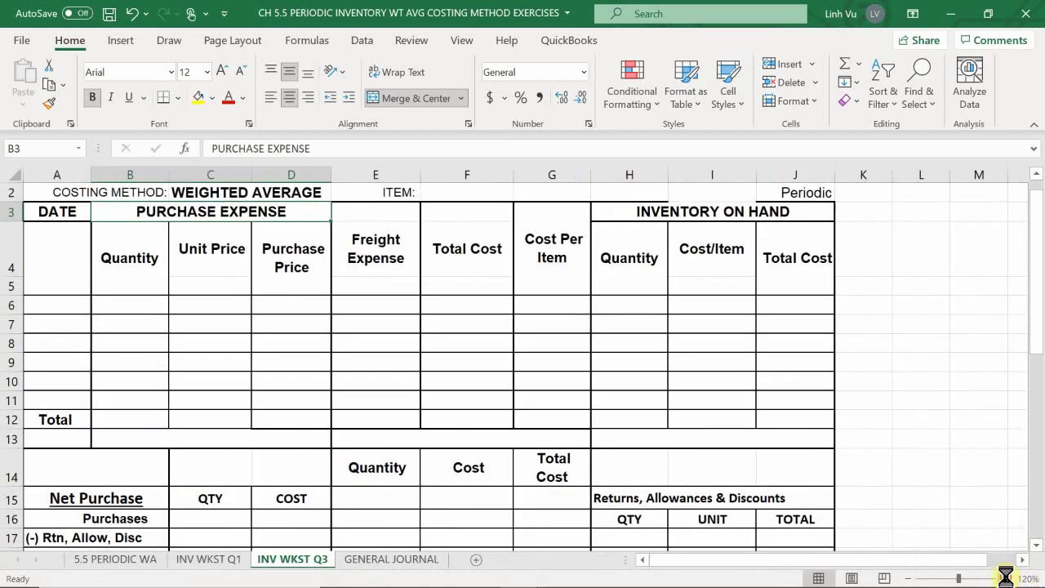
{"action": "left_click", "coordinate": [1004, 578]}
{"action": "left_click", "coordinate": [1004, 578]}
{"action": "left_click", "coordinate": [771, 308]}
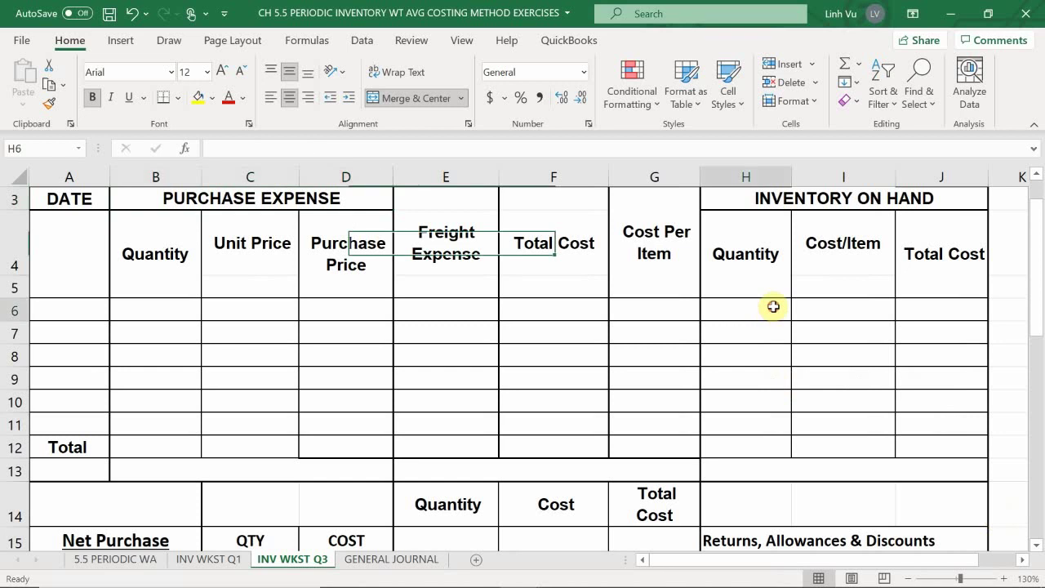
{"action": "type", "text": "600"}
{"action": "key", "text": "Return"}
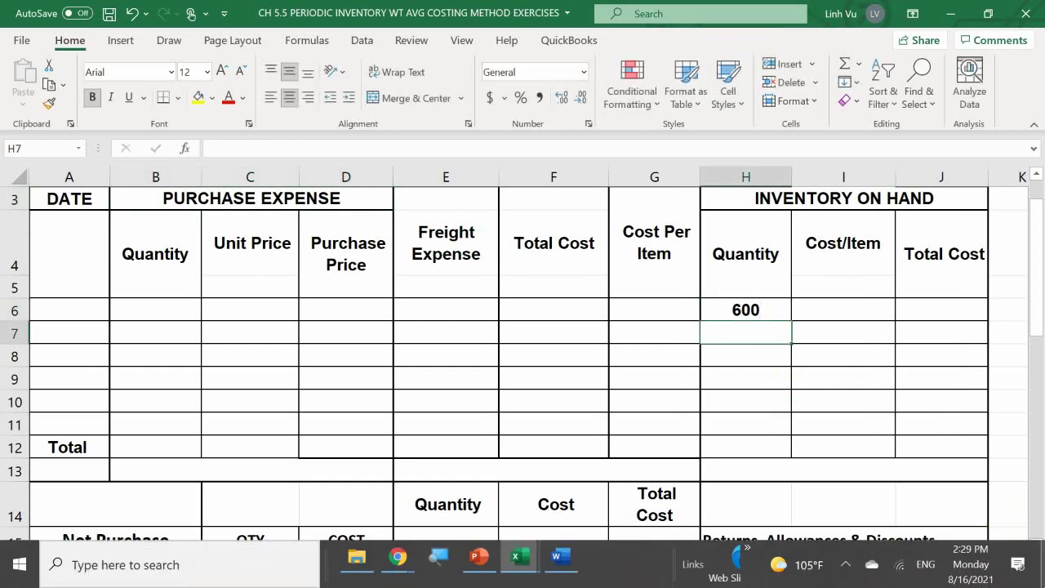
Link J6's total cost to INV WKST Q1's D26 ending balance (3,399.80).
{"action": "key", "text": "Right"}
{"action": "key", "text": "Right"}
{"action": "key", "text": "Up"}
{"action": "type", "text": "="}
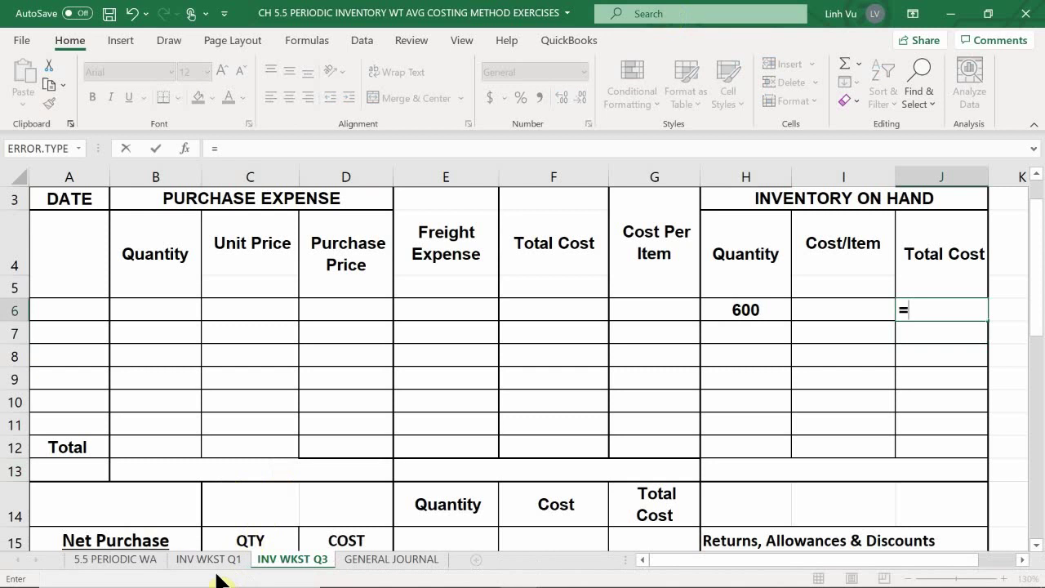
{"action": "left_click", "coordinate": [208, 559]}
{"action": "scroll", "coordinate": [277, 429], "scroll_direction": "down", "scroll_amount": 2}
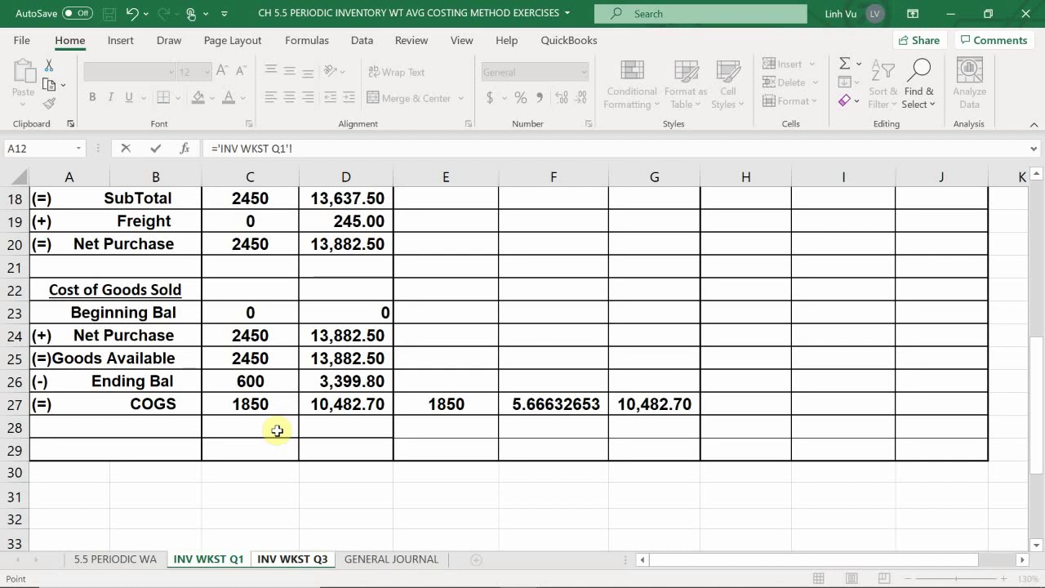
{"action": "left_click", "coordinate": [320, 382]}
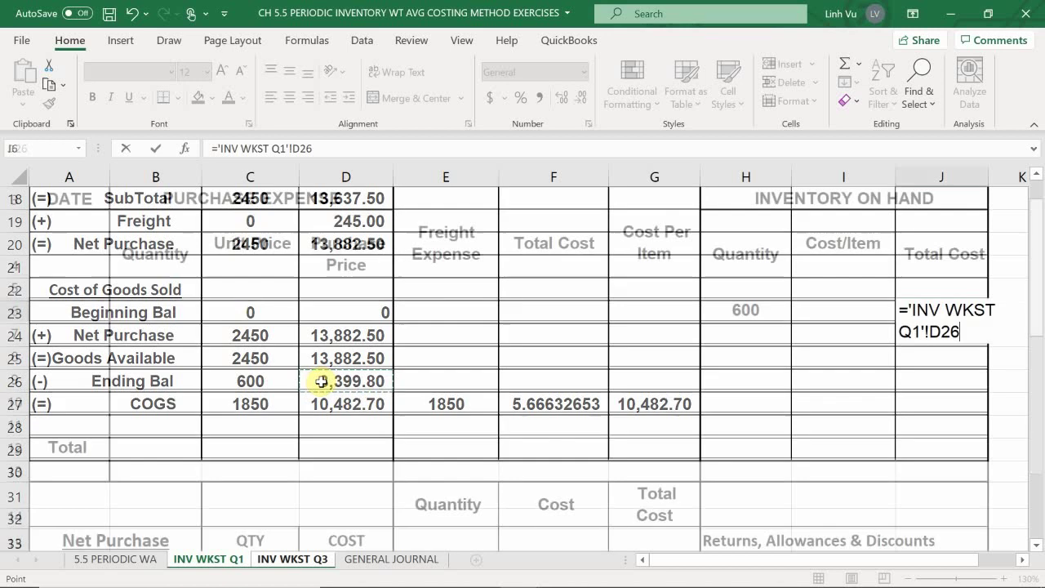
{"action": "key", "text": "Return"}
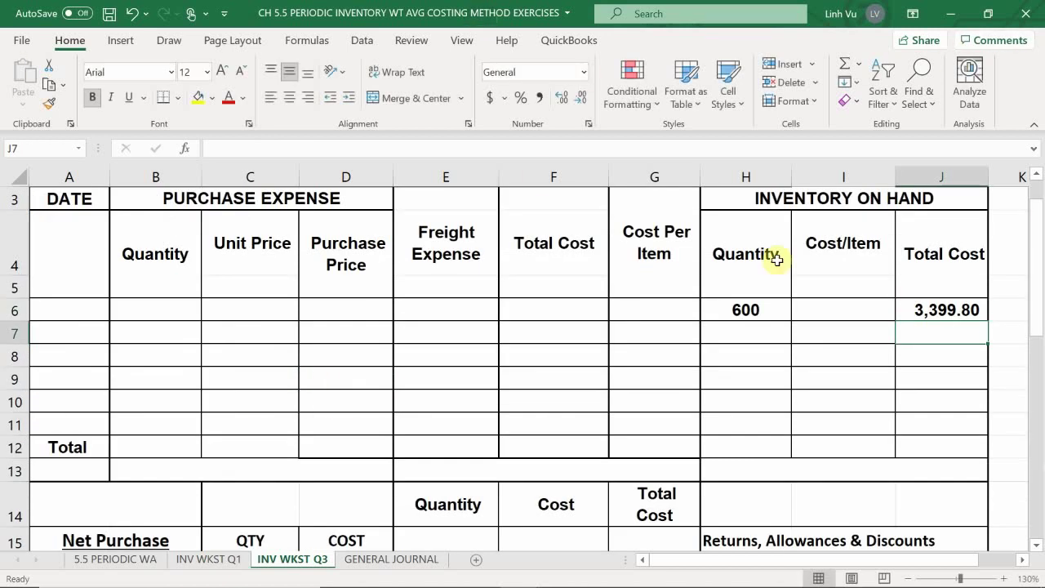
Compute the cost per item in I6 with =J6/H6 (5.67).
{"action": "left_click", "coordinate": [849, 313]}
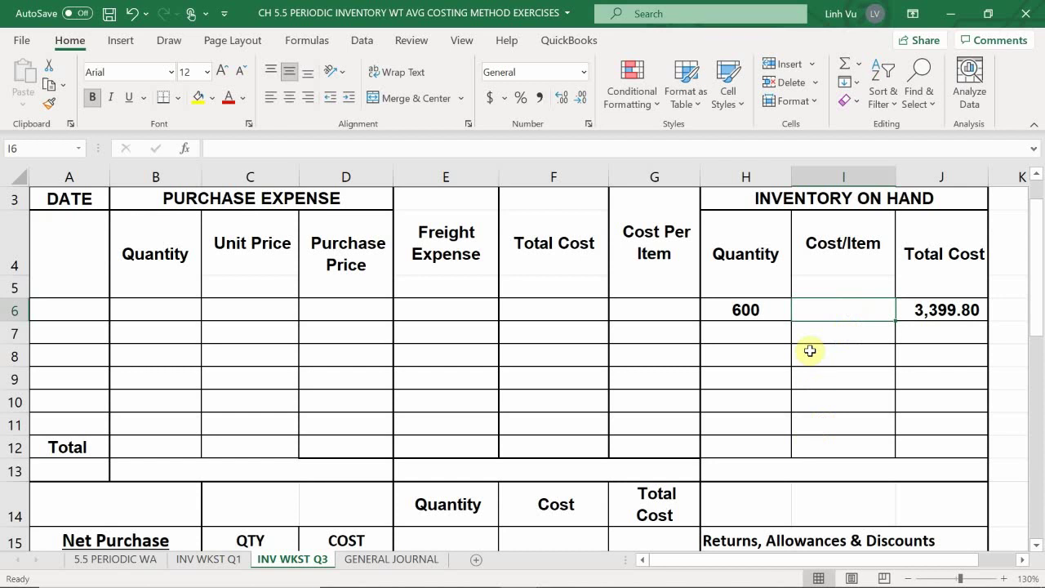
{"action": "scroll", "coordinate": [821, 327], "scroll_direction": "down", "scroll_amount": 1}
{"action": "scroll", "coordinate": [822, 327], "scroll_direction": "up", "scroll_amount": 1}
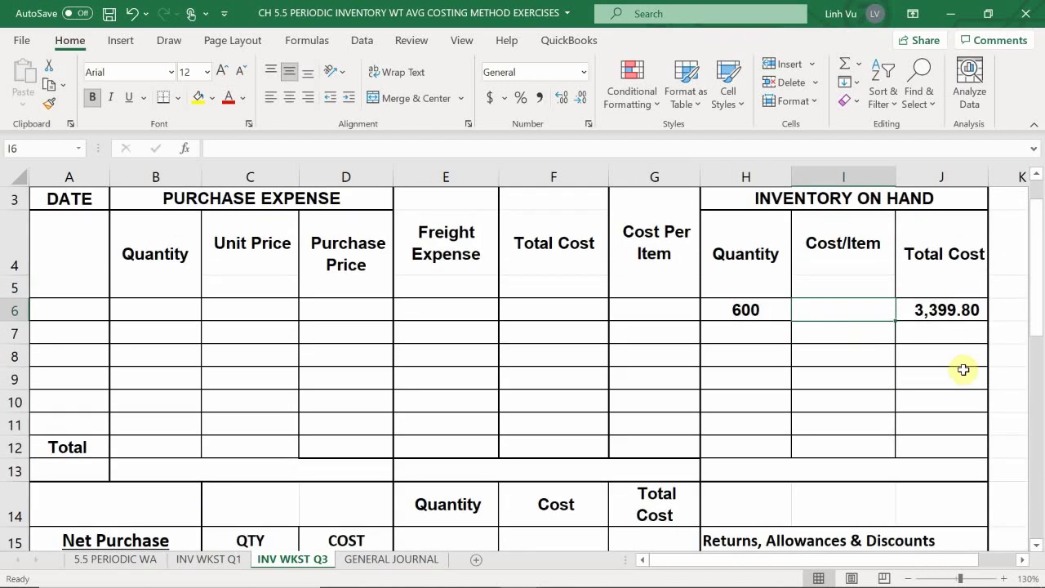
{"action": "type", "text": "=J6"}
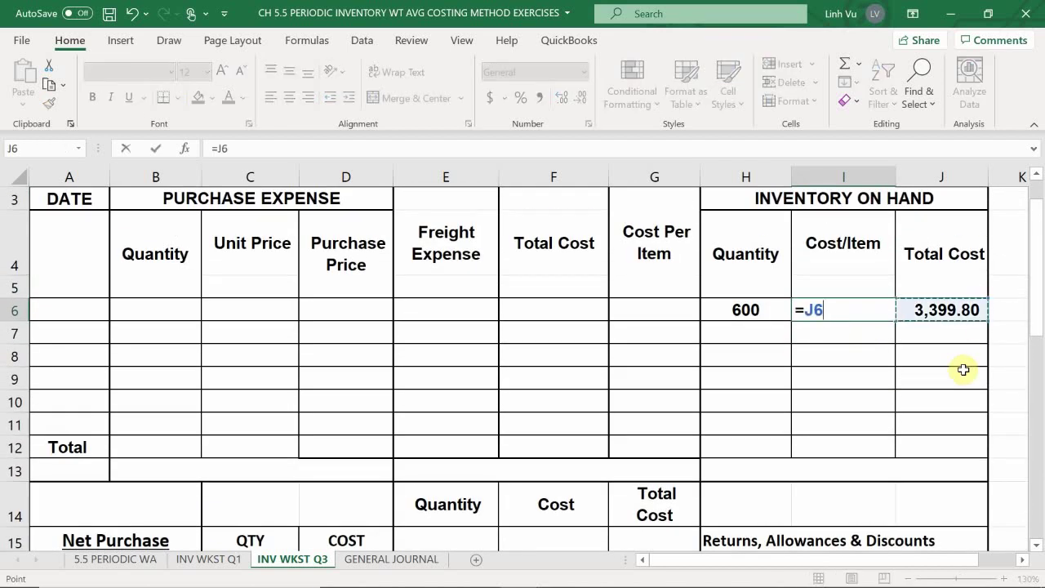
{"action": "type", "text": "/H6"}
{"action": "key", "text": "Return"}
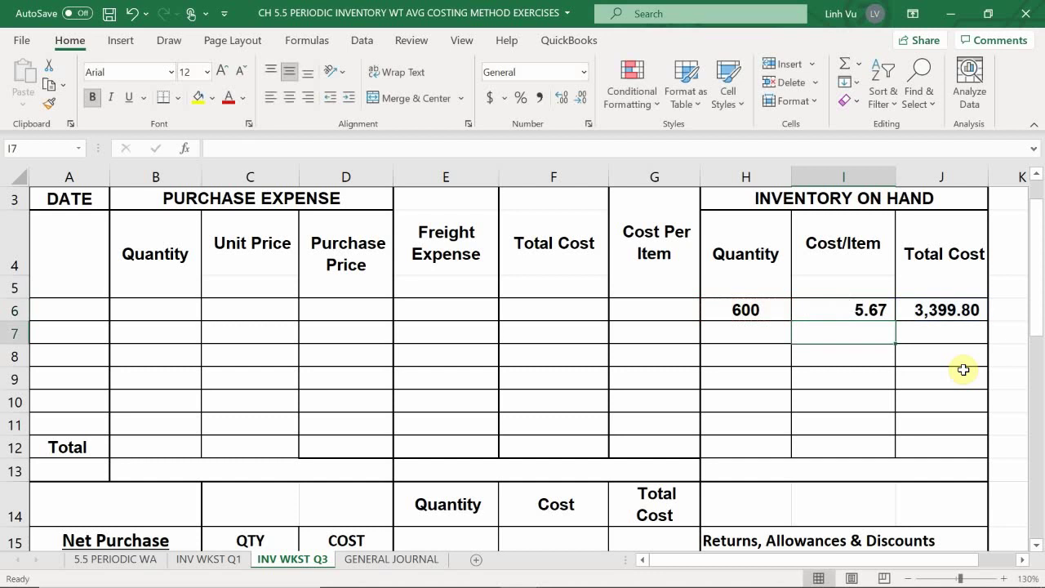
Adjust I6's decimal places so the cost per item shows 5.666333.
{"action": "left_click", "coordinate": [846, 310]}
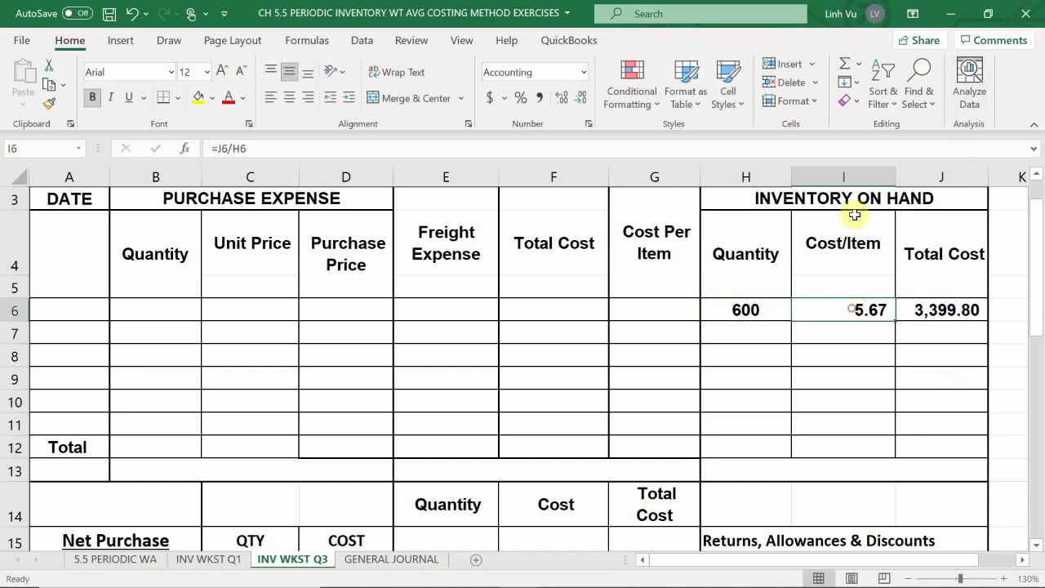
{"action": "left_click", "coordinate": [561, 95]}
{"action": "left_click", "coordinate": [562, 94]}
{"action": "left_click", "coordinate": [562, 94]}
{"action": "left_click", "coordinate": [562, 95]}
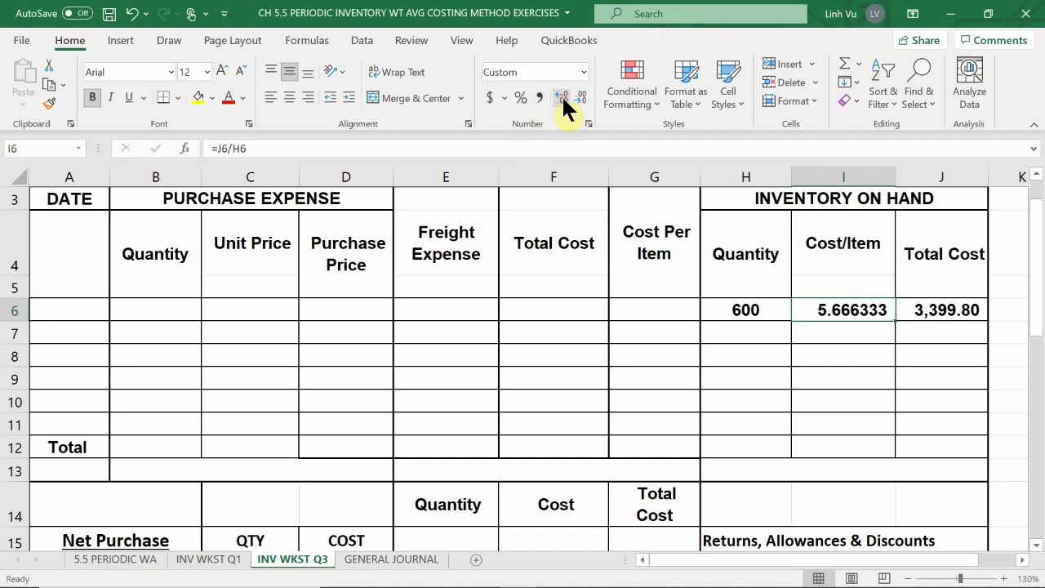
{"action": "left_click", "coordinate": [562, 95]}
{"action": "left_click", "coordinate": [562, 95]}
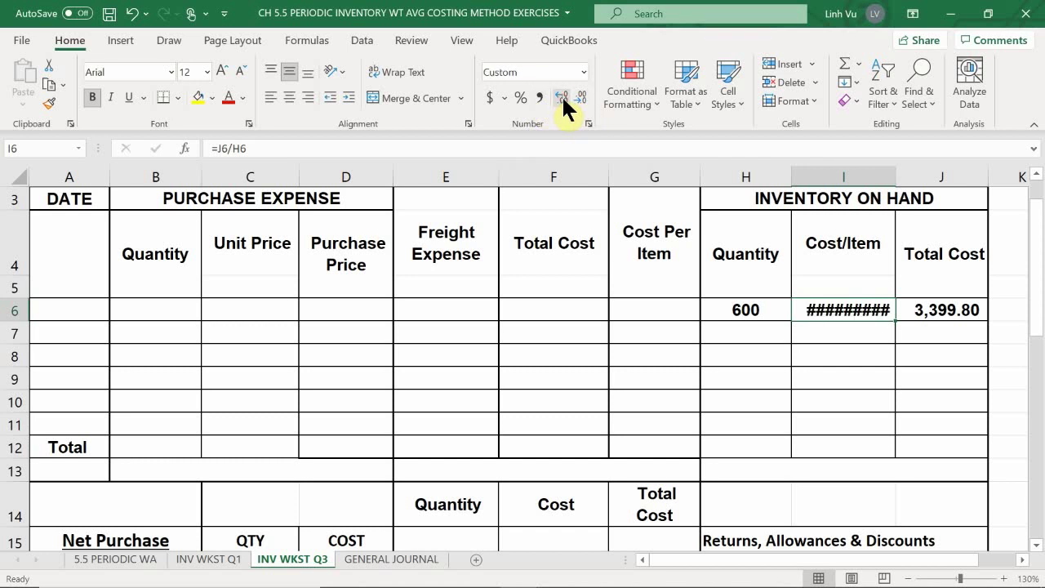
{"action": "left_click", "coordinate": [580, 95]}
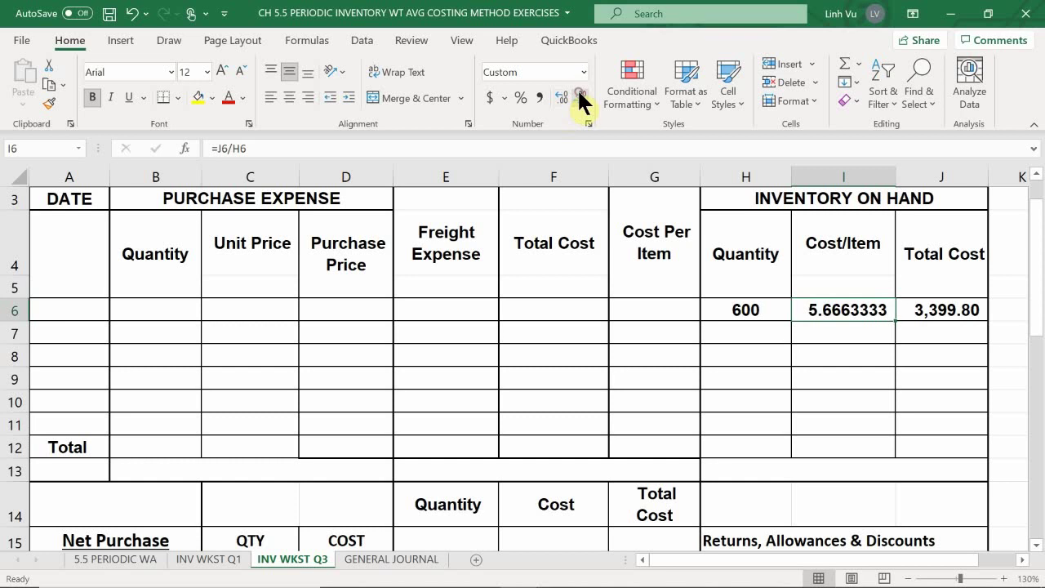
{"action": "left_click", "coordinate": [580, 96]}
Carry 600 units into H12 with =H6 and 3,399.80 into J12 with =J6.
{"action": "left_click", "coordinate": [752, 451]}
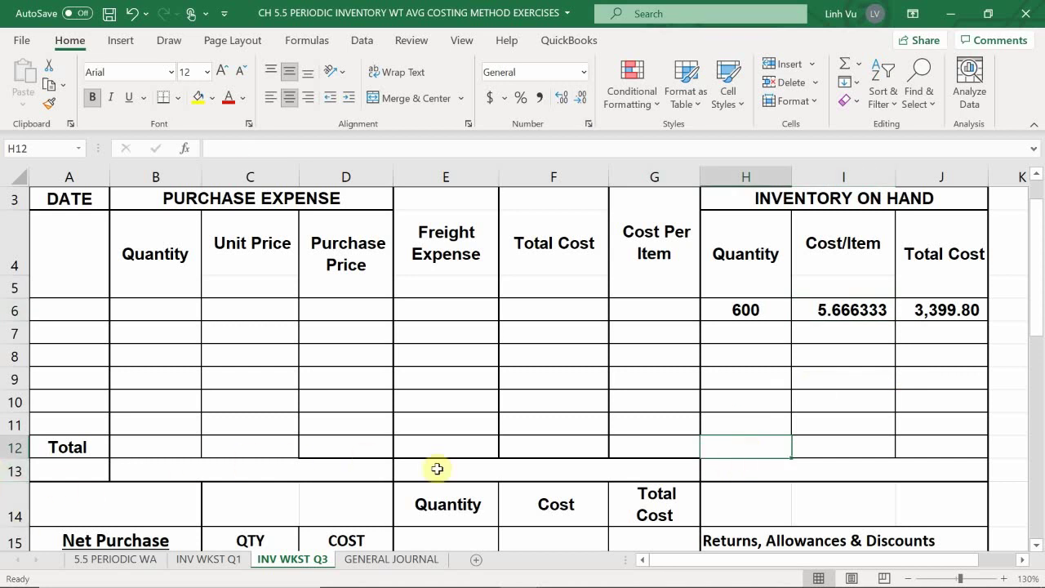
{"action": "mouse_move", "coordinate": [816, 584]}
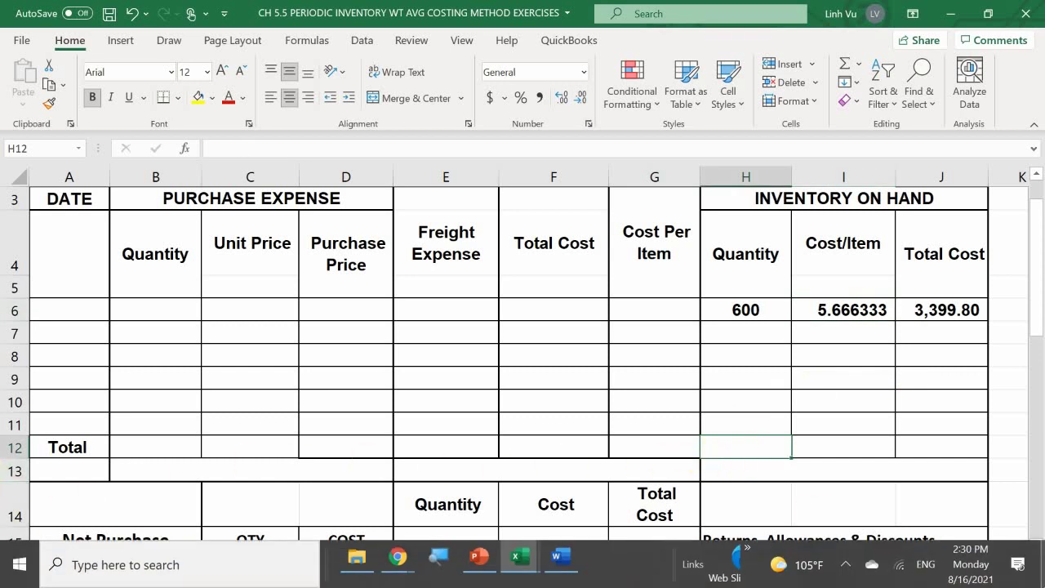
{"action": "type", "text": "="}
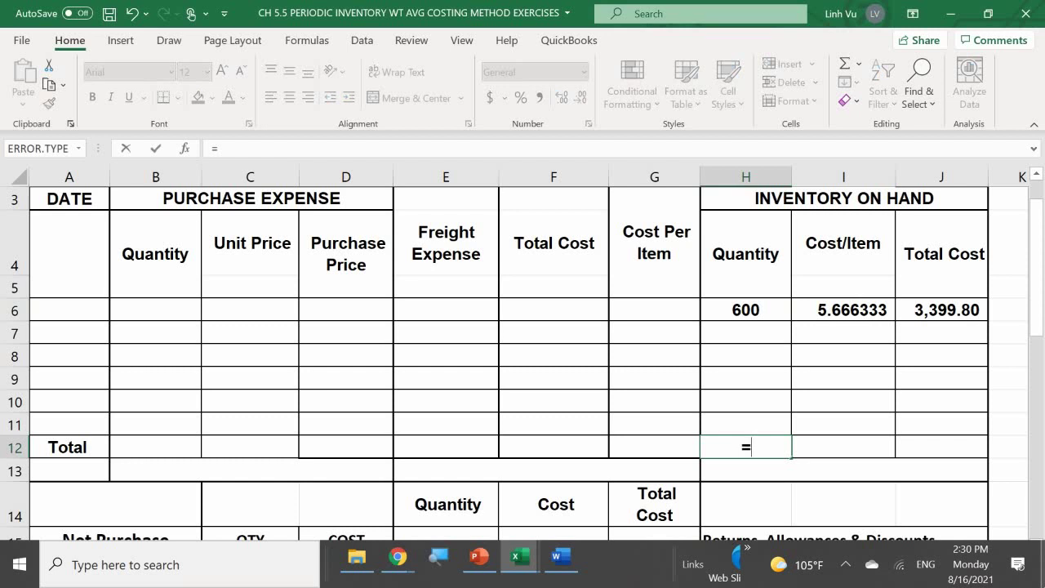
{"action": "key", "text": "Up"}
{"action": "key", "text": "Up"}
{"action": "key", "text": "Up"}
{"action": "key", "text": "Up"}
{"action": "key", "text": "Up"}
{"action": "key", "text": "Up"}
{"action": "key", "text": "Return"}
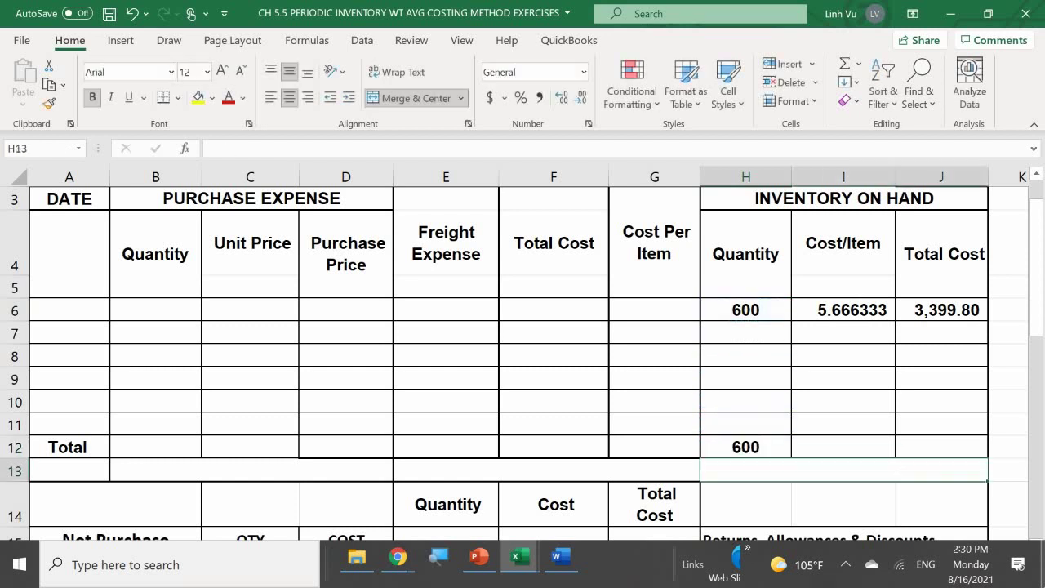
{"action": "key", "text": "Right"}
{"action": "key", "text": "Up"}
{"action": "key", "text": "Left"}
{"action": "type", "text": "="}
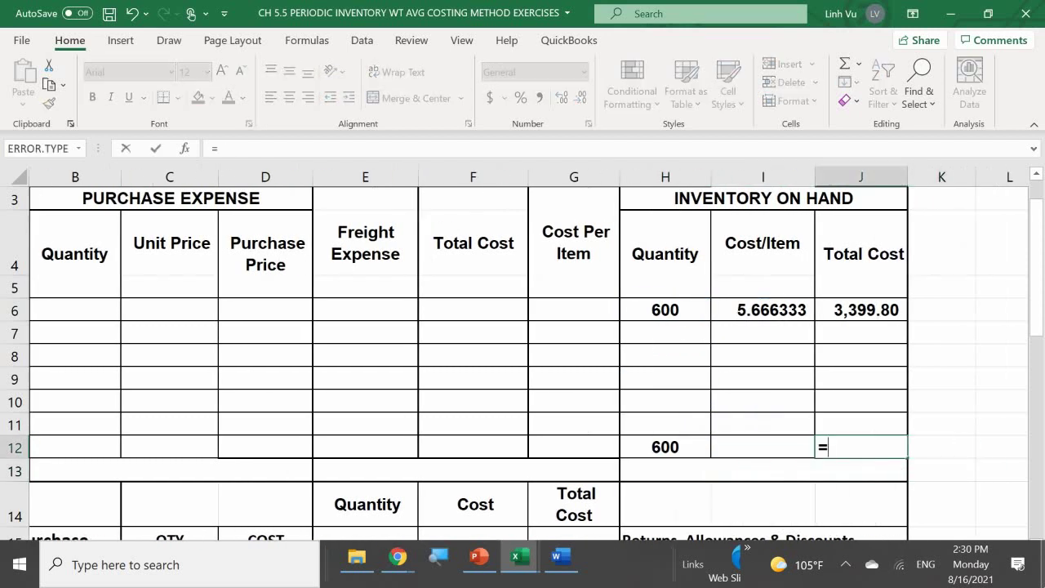
{"action": "key", "text": "Up"}
{"action": "key", "text": "Up"}
{"action": "key", "text": "Up"}
{"action": "key", "text": "Up"}
{"action": "key", "text": "Up"}
{"action": "key", "text": "Up"}
{"action": "key", "text": "Return"}
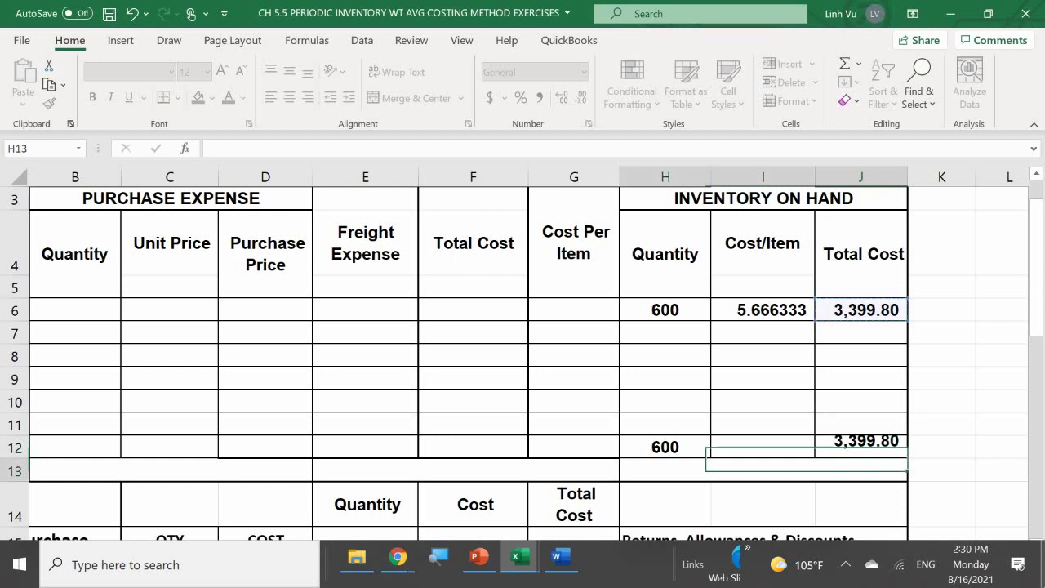
{"action": "scroll", "coordinate": [877, 503], "scroll_direction": "down", "scroll_amount": 2}
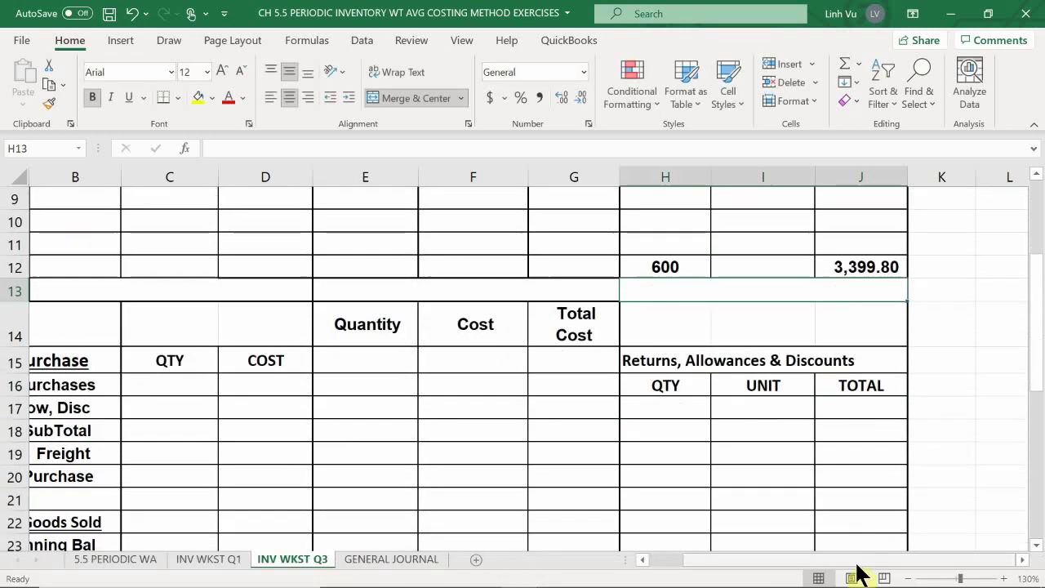
{"action": "scroll", "coordinate": [905, 511], "scroll_direction": "up", "scroll_amount": 3}
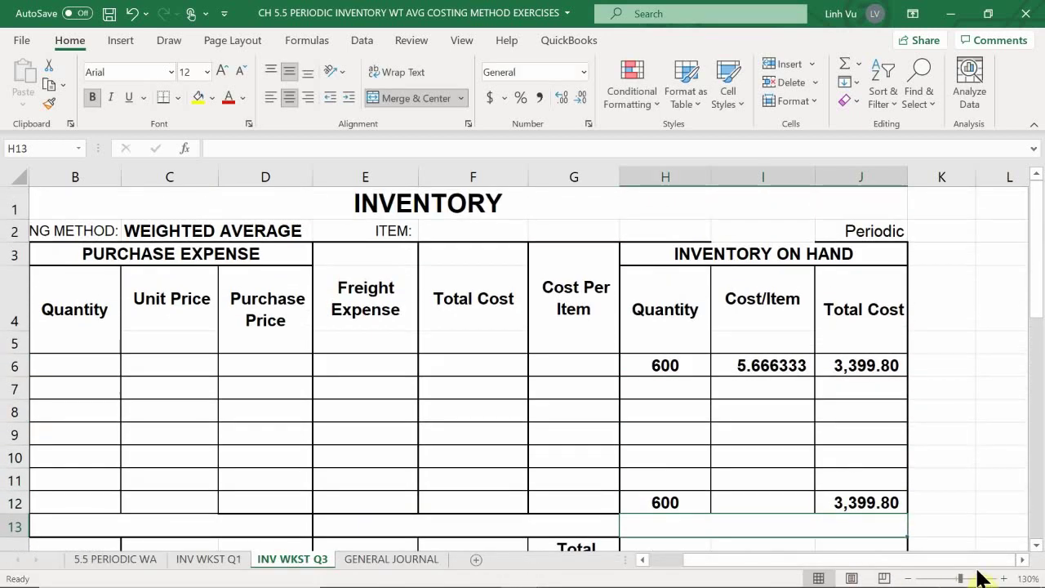
{"action": "left_click_drag", "start_coordinate": [893, 561], "coordinate": [865, 561]}
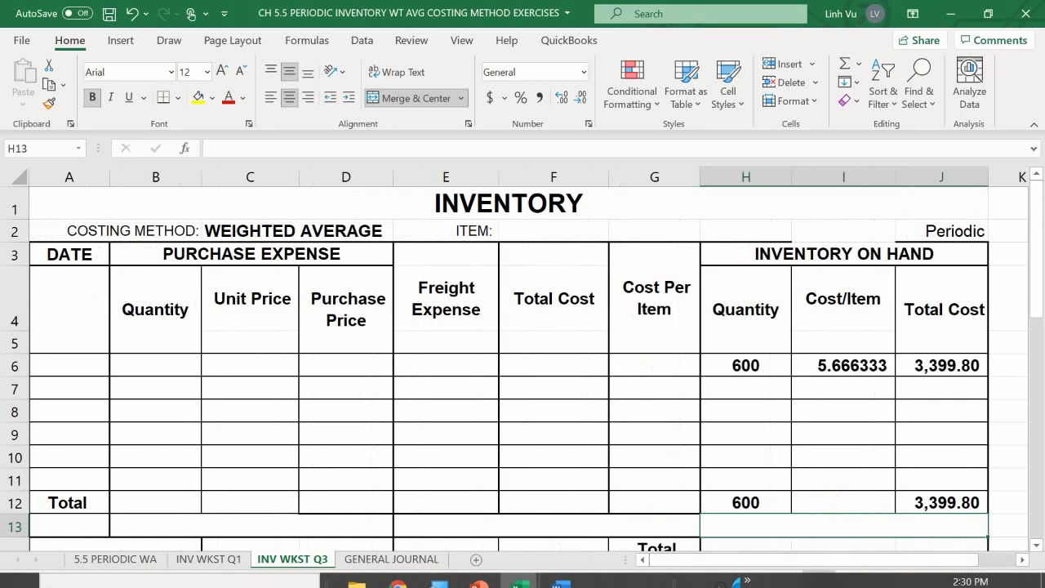
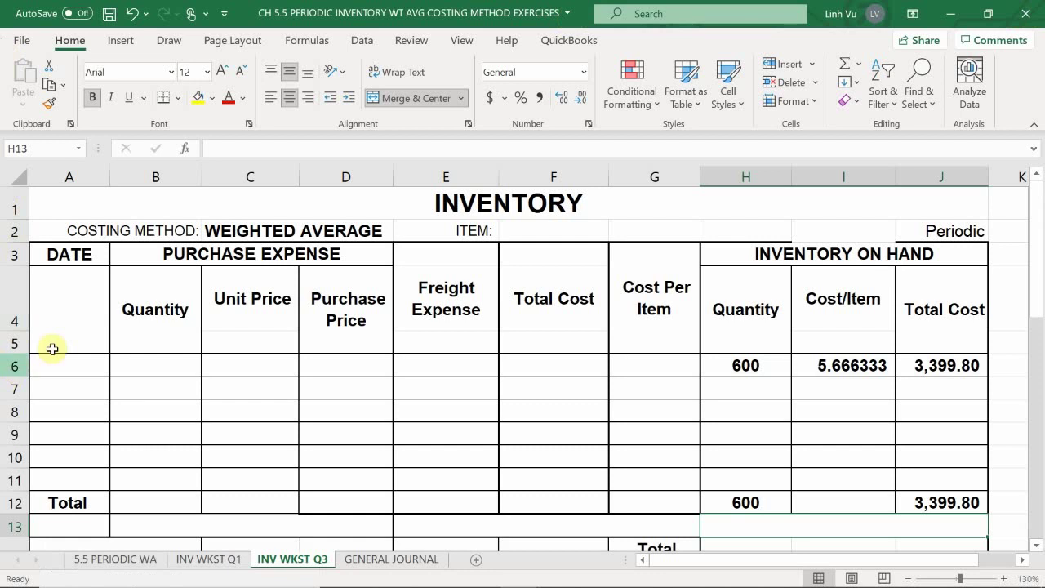
Switch to the 5.5 PERIODIC WA sheet and scroll to exercise 3's May purchases and freight list.
{"action": "mouse_move", "coordinate": [101, 584]}
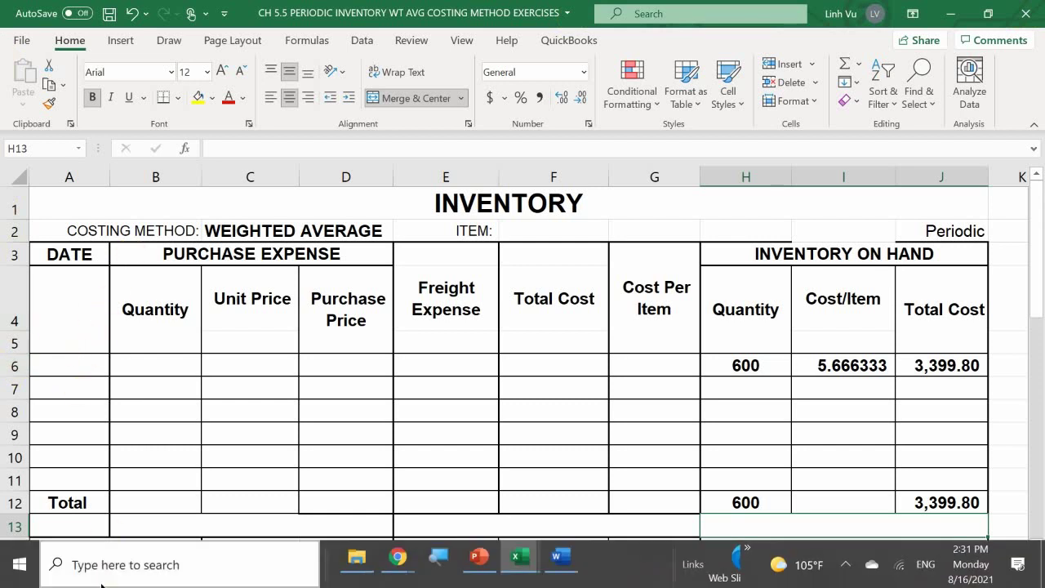
{"action": "left_click", "coordinate": [123, 558]}
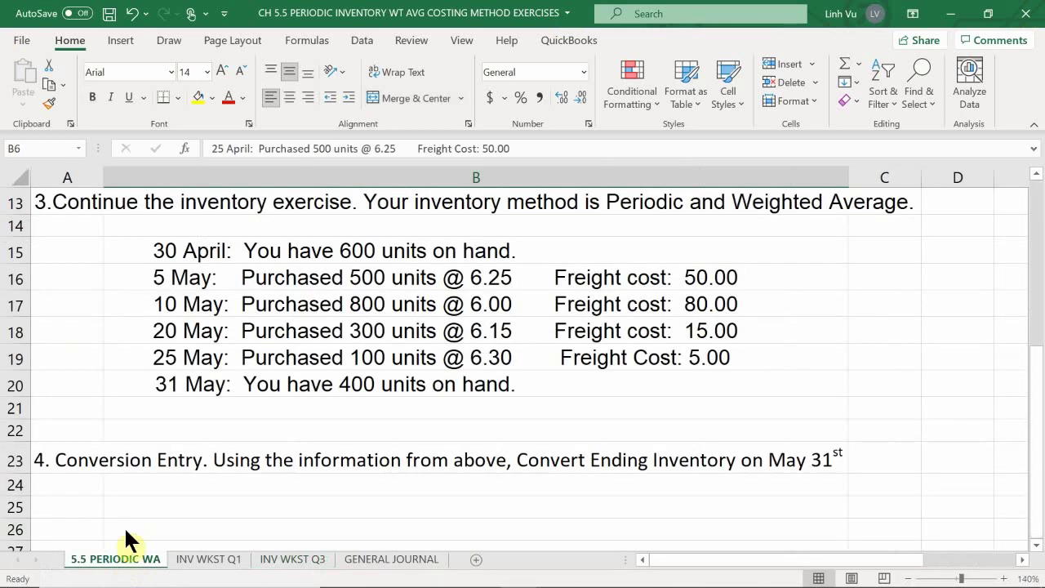
{"action": "scroll", "coordinate": [181, 406], "scroll_direction": "down", "scroll_amount": 4}
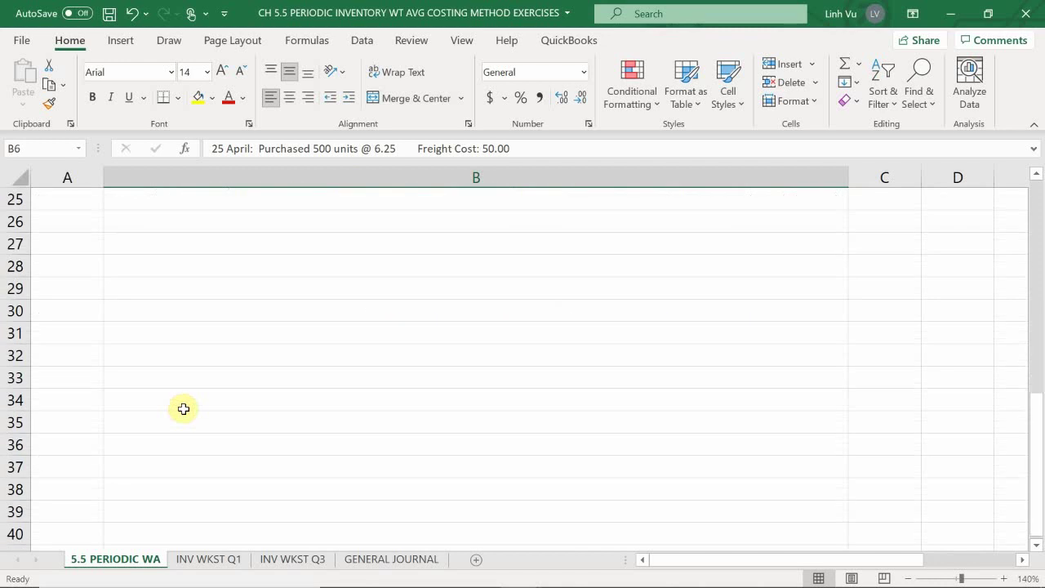
{"action": "scroll", "coordinate": [182, 408], "scroll_direction": "up", "scroll_amount": 5}
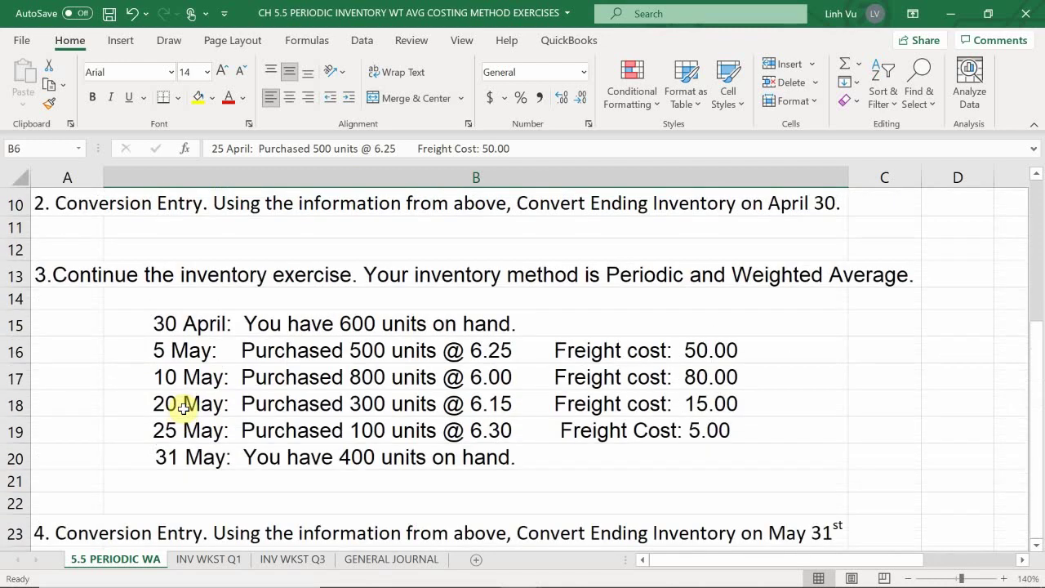
{"action": "scroll", "coordinate": [183, 408], "scroll_direction": "down", "scroll_amount": 1}
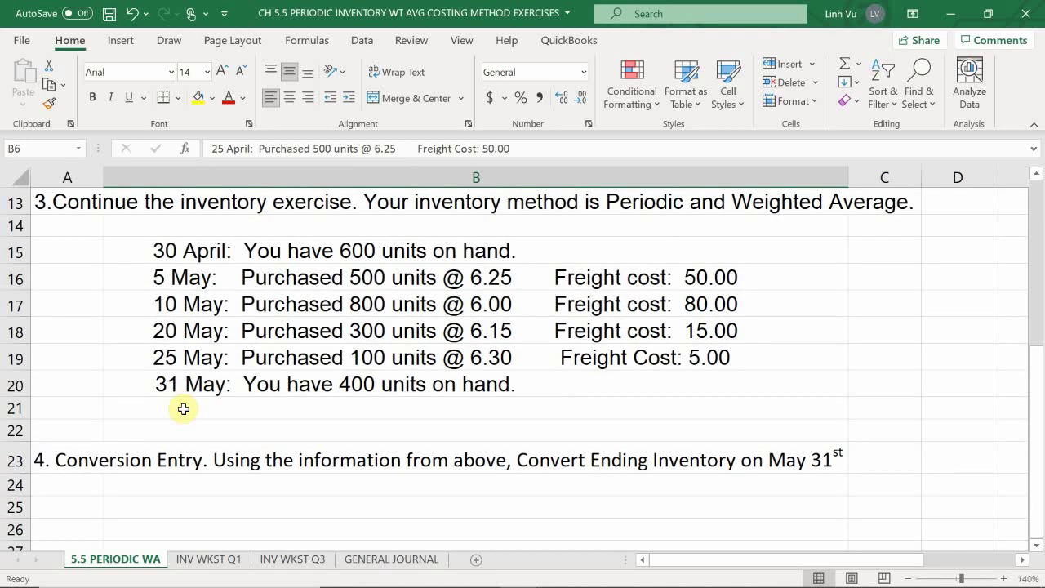
{"action": "mouse_move", "coordinate": [205, 507]}
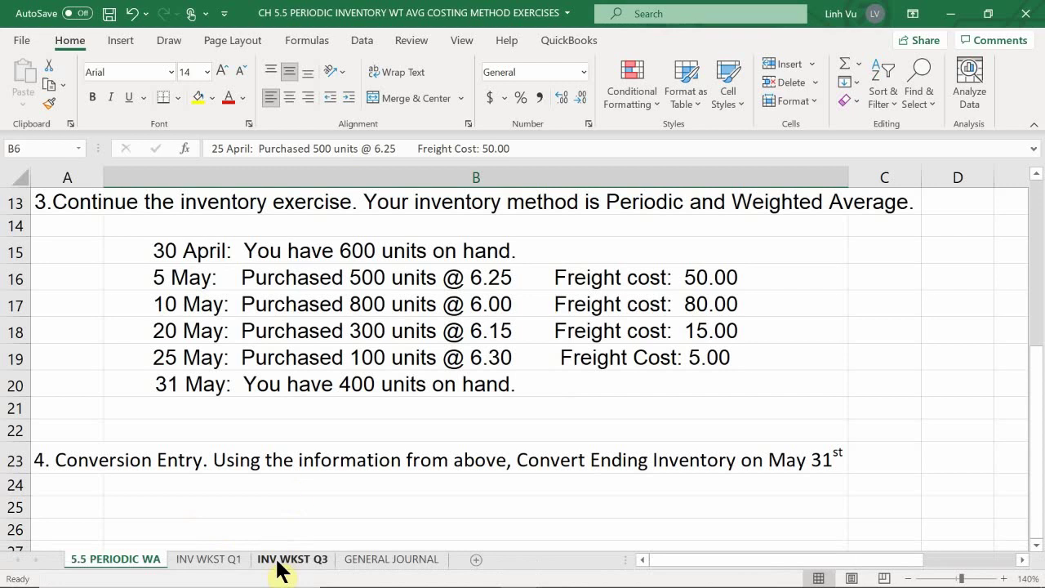
On INV WKST Q3, enter 5/5, 500, 6.25 and 50 freight in row 6 in Accounting format.
{"action": "left_click", "coordinate": [276, 560]}
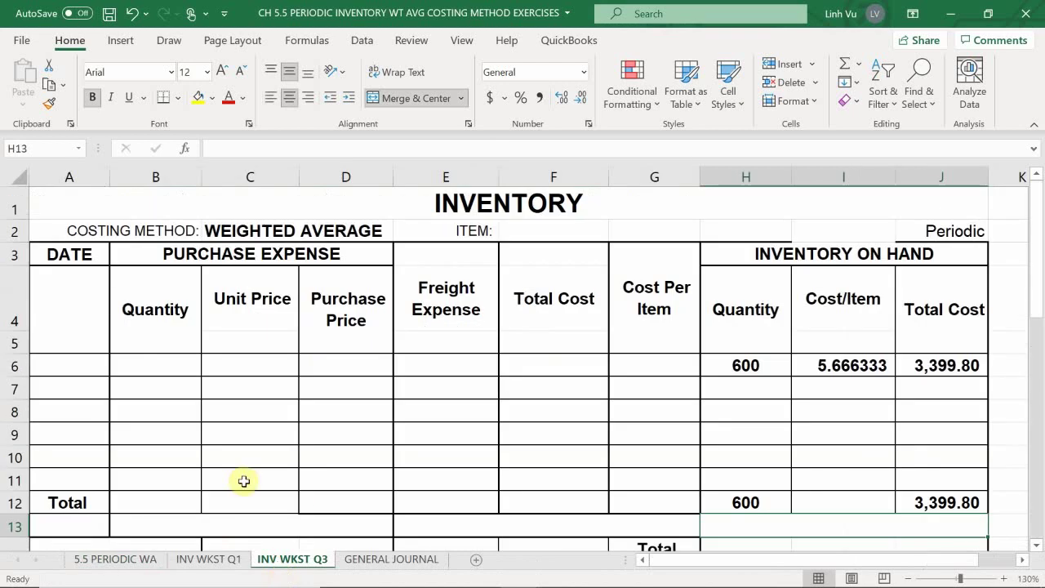
{"action": "left_click", "coordinate": [57, 367]}
{"action": "type", "text": "5/5"}
{"action": "key", "text": "Return"}
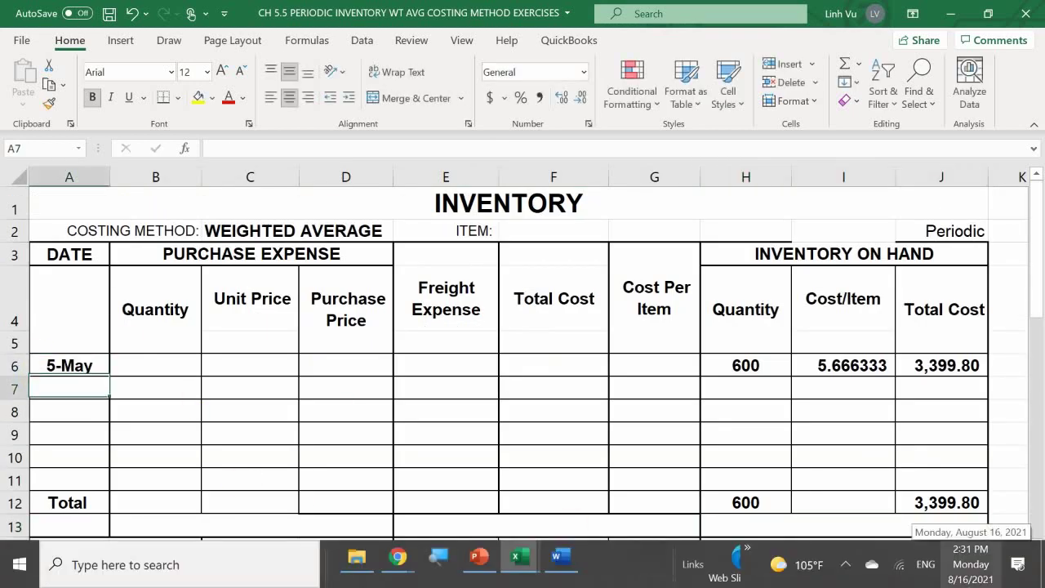
{"action": "left_click", "coordinate": [155, 365]}
{"action": "type", "text": "500"}
{"action": "key", "text": "Return"}
{"action": "left_click", "coordinate": [249, 387]}
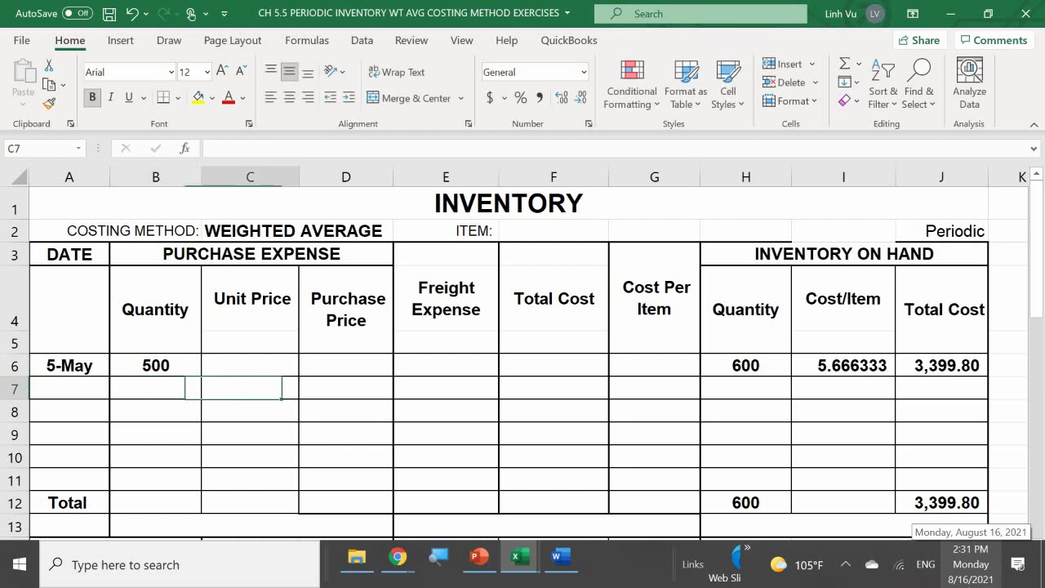
{"action": "left_click", "coordinate": [250, 364]}
{"action": "type", "text": "6.25"}
{"action": "key", "text": "Tab"}
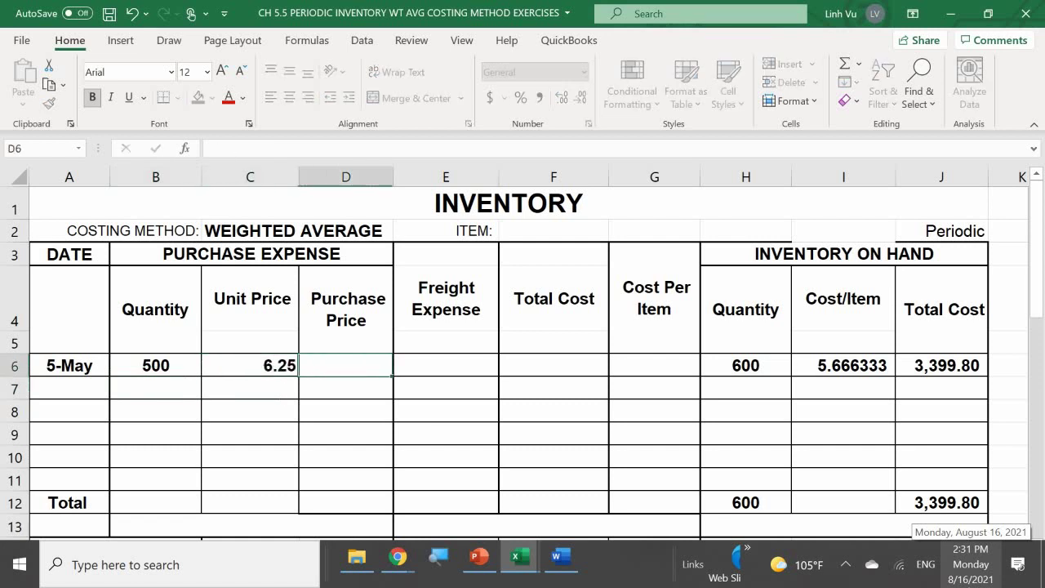
{"action": "key", "text": "Tab"}
{"action": "type", "text": "50"}
{"action": "key", "text": "Return"}
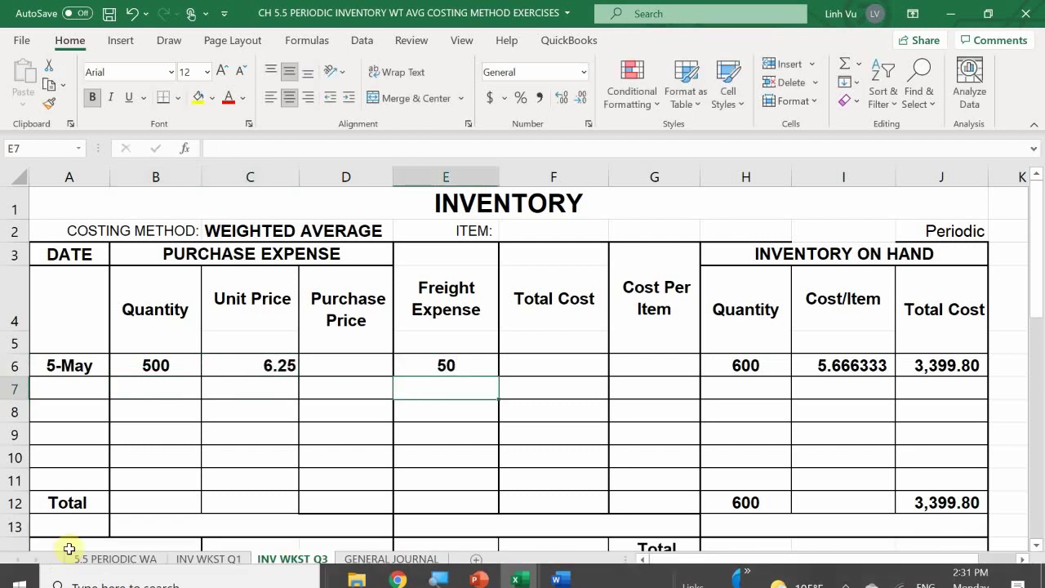
{"action": "left_click_drag", "start_coordinate": [261, 366], "coordinate": [624, 503]}
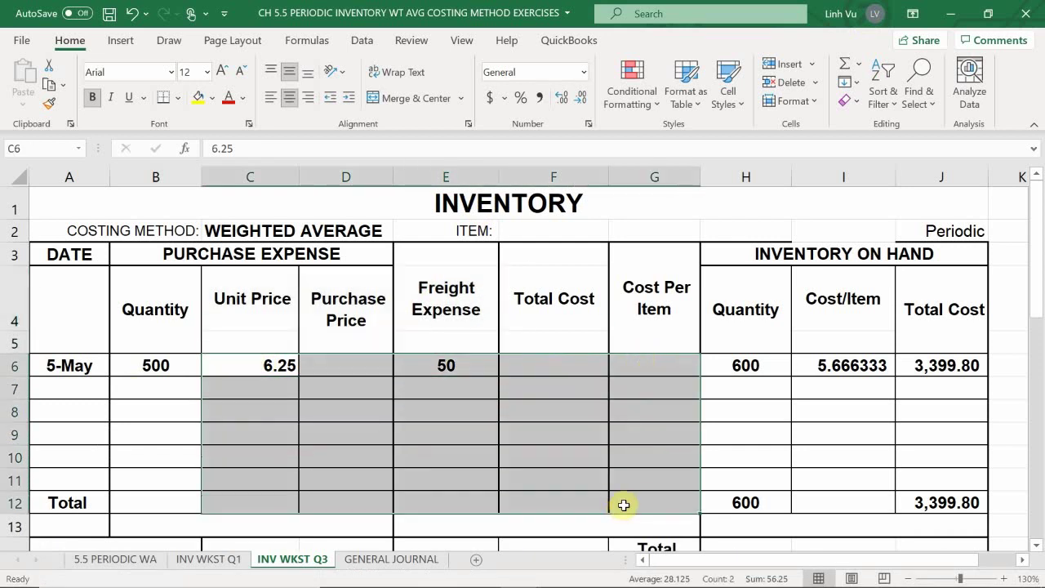
{"action": "left_click", "coordinate": [538, 97]}
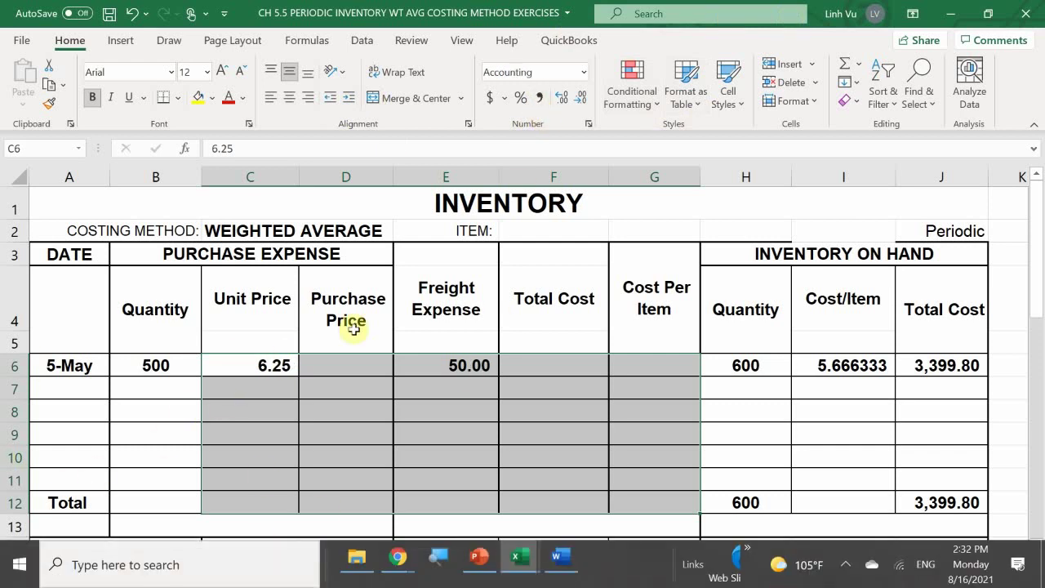
Enter the purchase price formula =B6*C6 in D6, giving 3,125.00.
{"action": "left_click", "coordinate": [350, 366]}
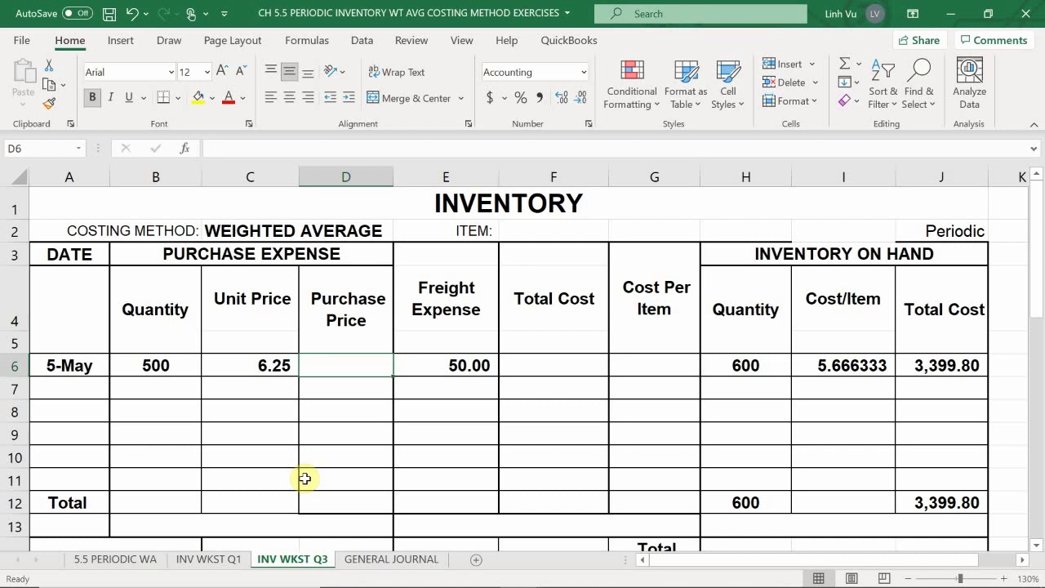
{"action": "type", "text": "="}
{"action": "key", "text": "Left"}
{"action": "key", "text": "Left"}
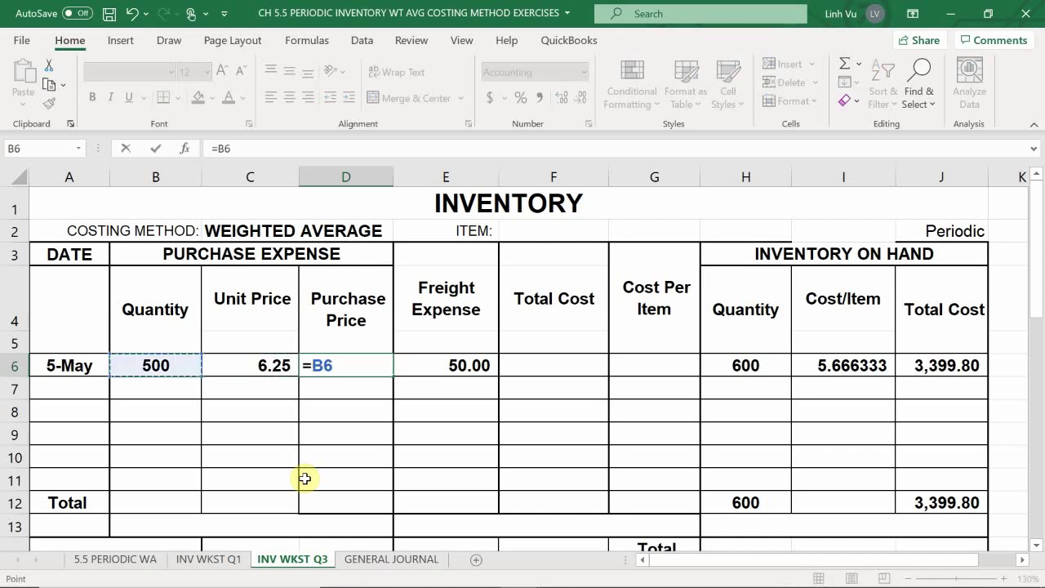
{"action": "type", "text": "*"}
Enter the total cost formula =D6+E6 in F6, giving 3,175.00.
{"action": "key", "text": "Left"}
{"action": "key", "text": "Return"}
{"action": "key", "text": "Right"}
{"action": "key", "text": "Right"}
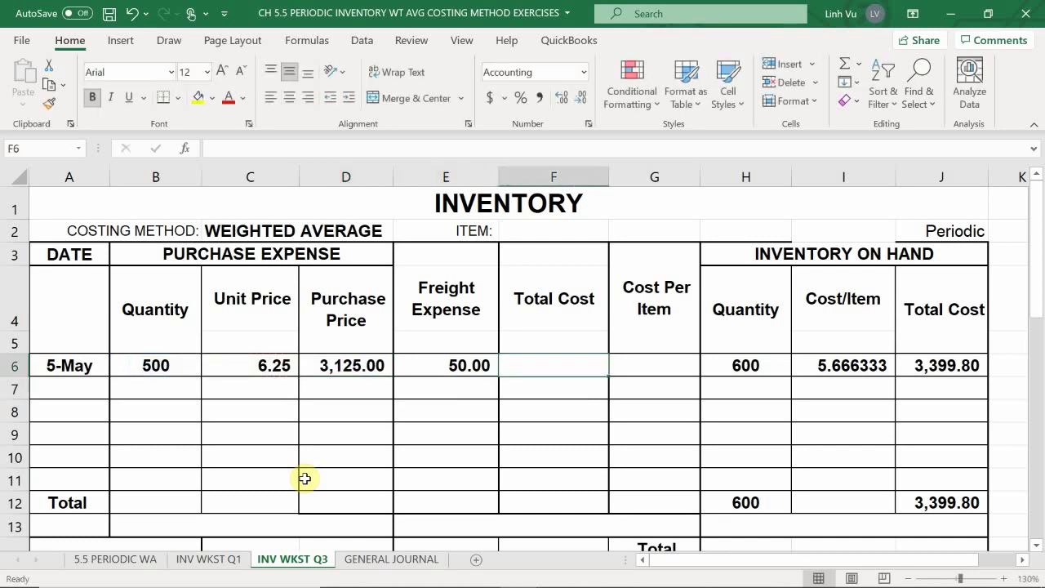
{"action": "key", "text": "Up"}
{"action": "type", "text": "="}
{"action": "key", "text": "Left"}
{"action": "key", "text": "Left"}
{"action": "type", "text": "+"}
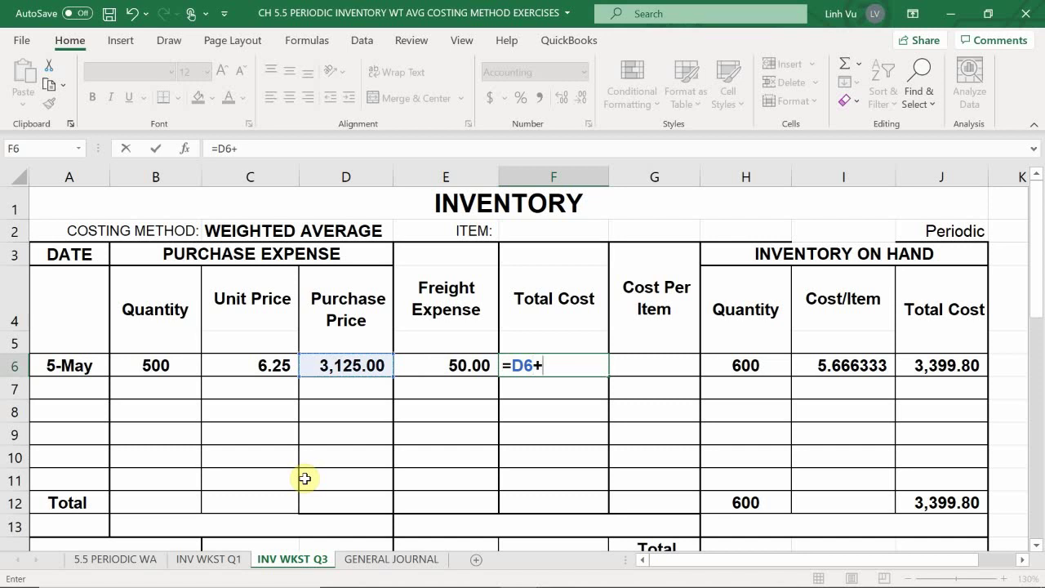
{"action": "key", "text": "Left"}
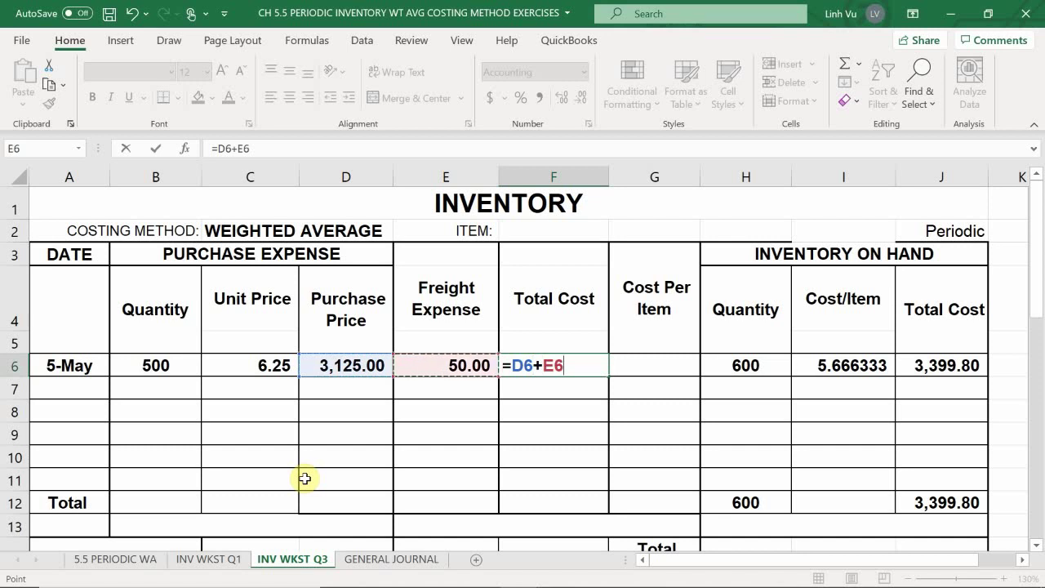
{"action": "key", "text": "Return"}
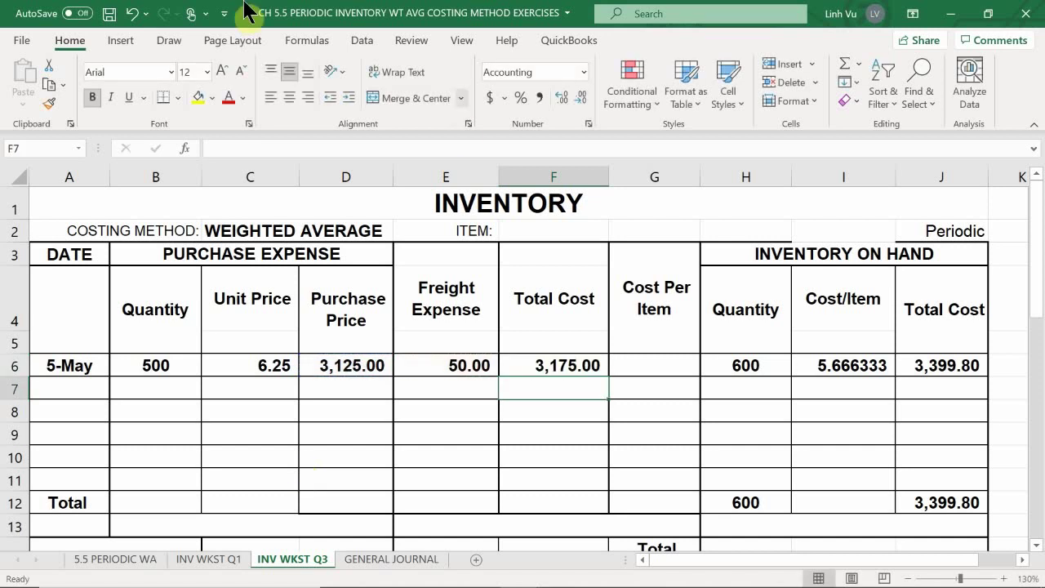
Check the next purchase, then enter 5/10, 800, 6 and 80 freight in row 7 of INV WKST Q3.
{"action": "mouse_move", "coordinate": [82, 584]}
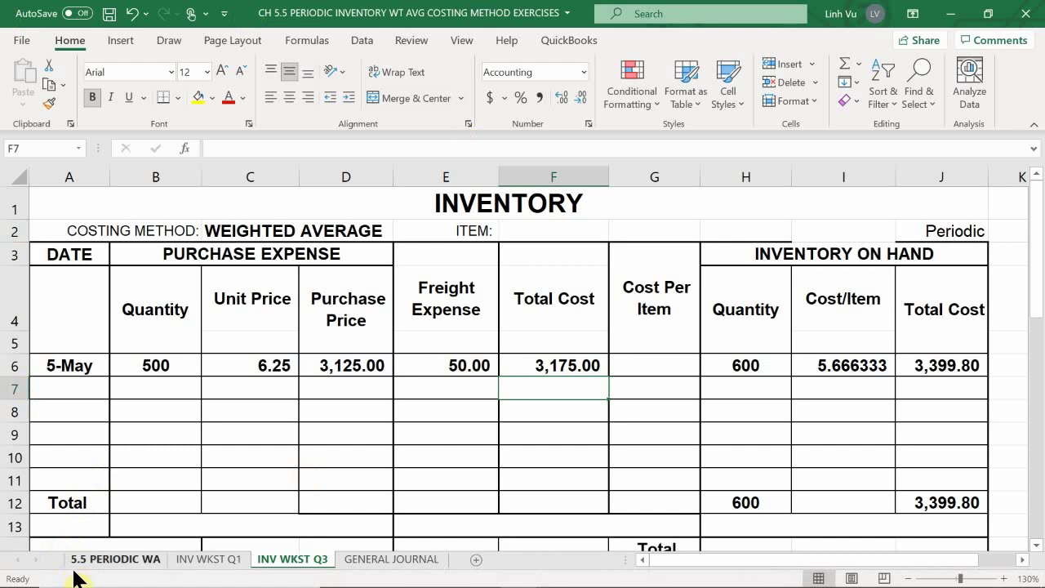
{"action": "left_click", "coordinate": [87, 563]}
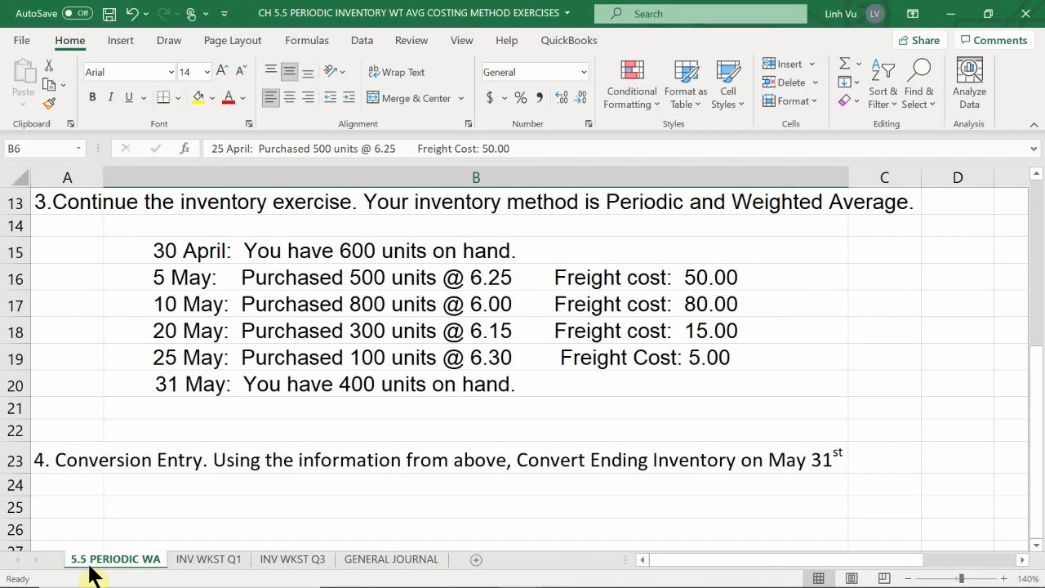
{"action": "left_click", "coordinate": [308, 562]}
{"action": "left_click", "coordinate": [56, 388]}
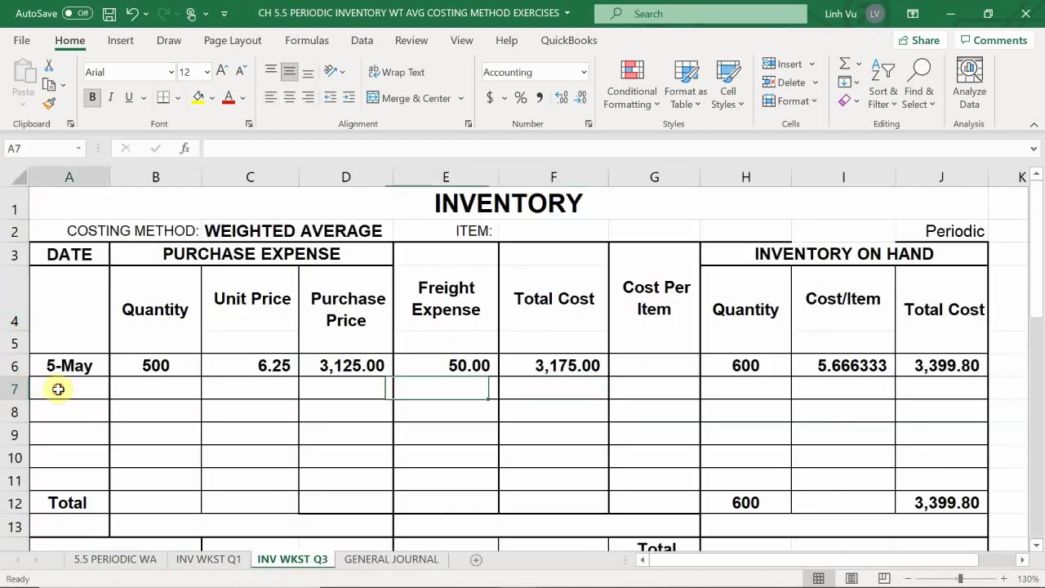
{"action": "type", "text": "5/10"}
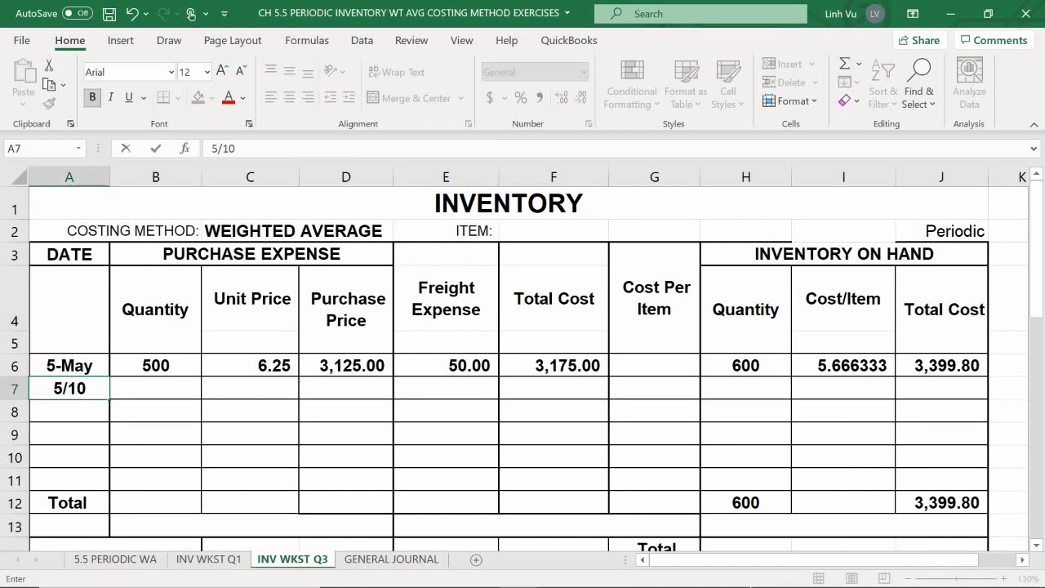
{"action": "key", "text": "Tab"}
{"action": "type", "text": "800"}
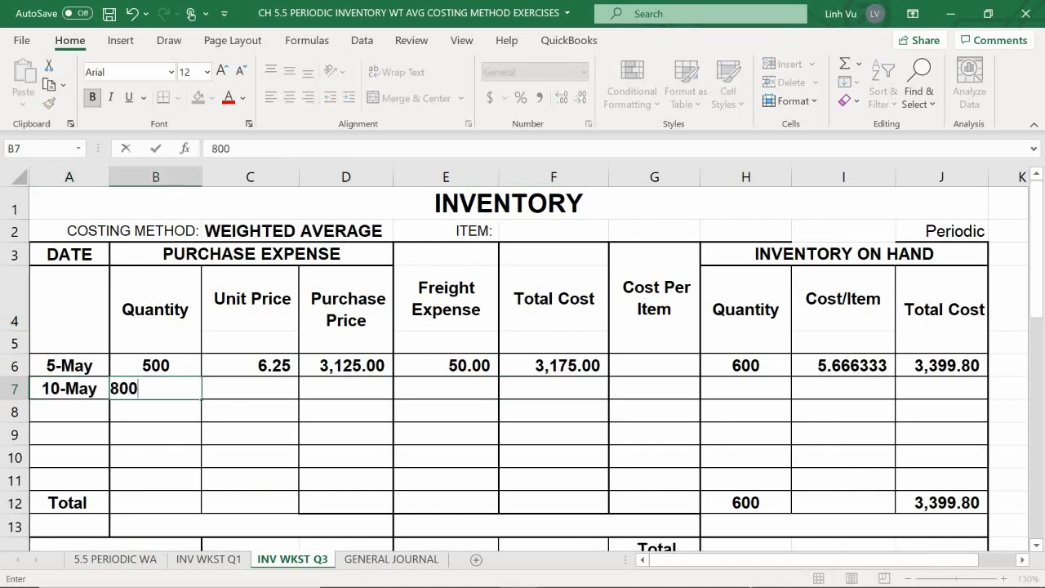
{"action": "key", "text": "Tab"}
{"action": "type", "text": "6"}
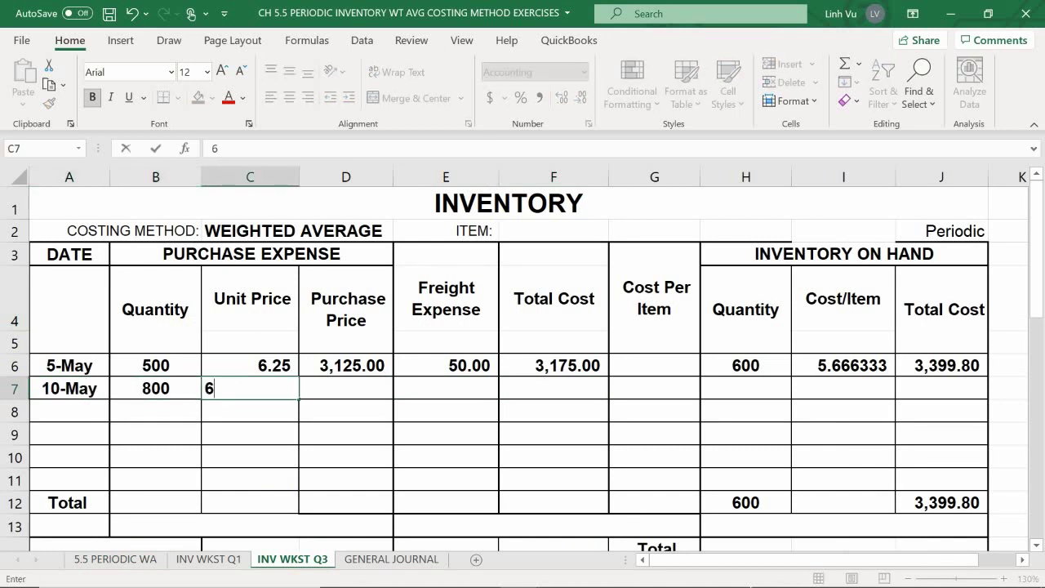
{"action": "key", "text": "Tab"}
{"action": "key", "text": "Tab"}
{"action": "type", "text": "80"}
{"action": "key", "text": "Return"}
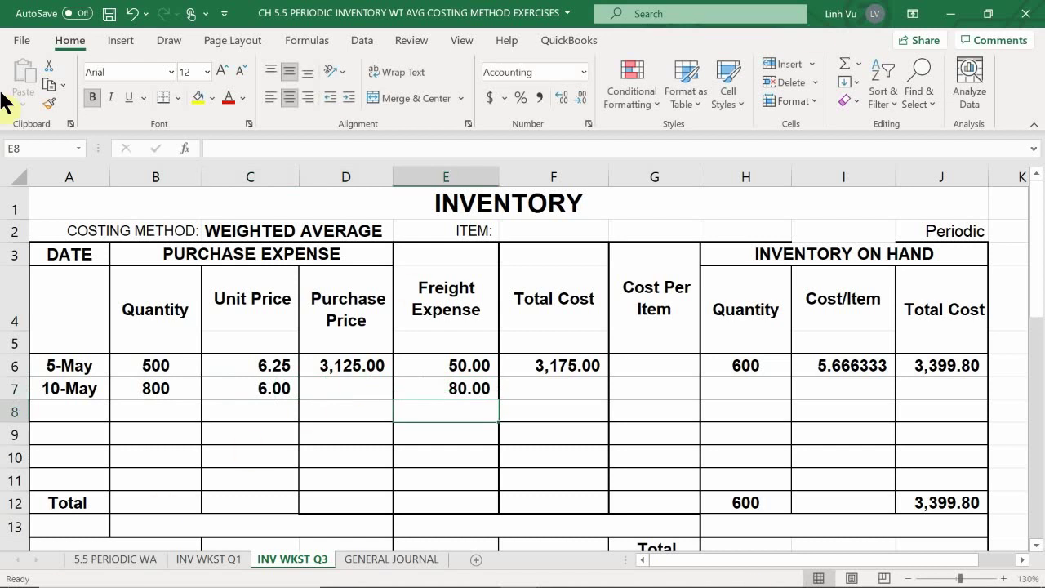
Fill the D6 and F6 formulas down to row 7 (4,800.00 and 4,880.00), then return to 5.5 PERIODIC WA.
{"action": "left_click", "coordinate": [363, 369]}
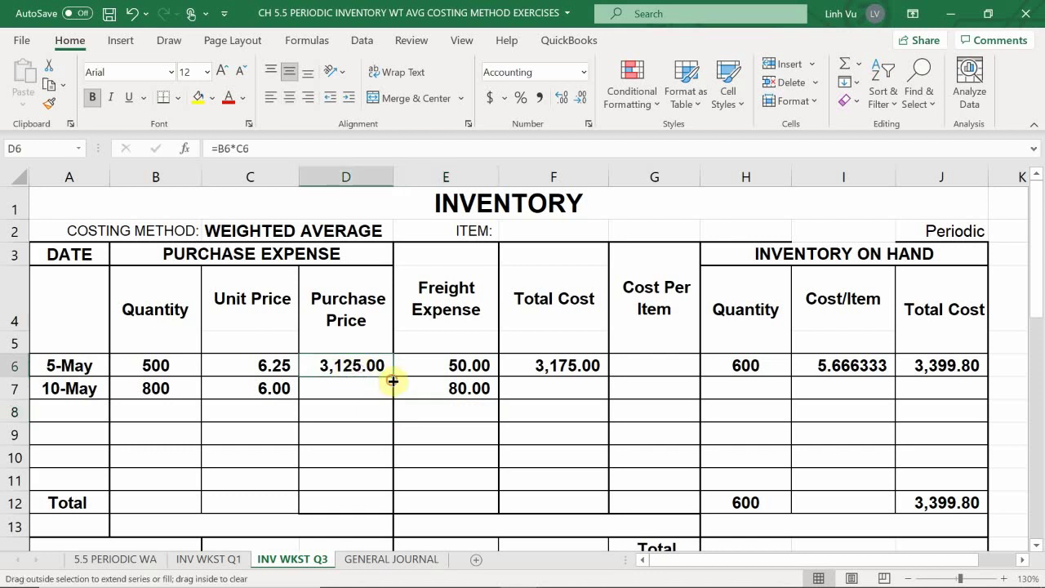
{"action": "mouse_move", "coordinate": [393, 380]}
{"action": "left_mouse_down"}
{"action": "mouse_move", "coordinate": [385, 408]}
{"action": "mouse_move", "coordinate": [395, 398]}
{"action": "left_mouse_up"}
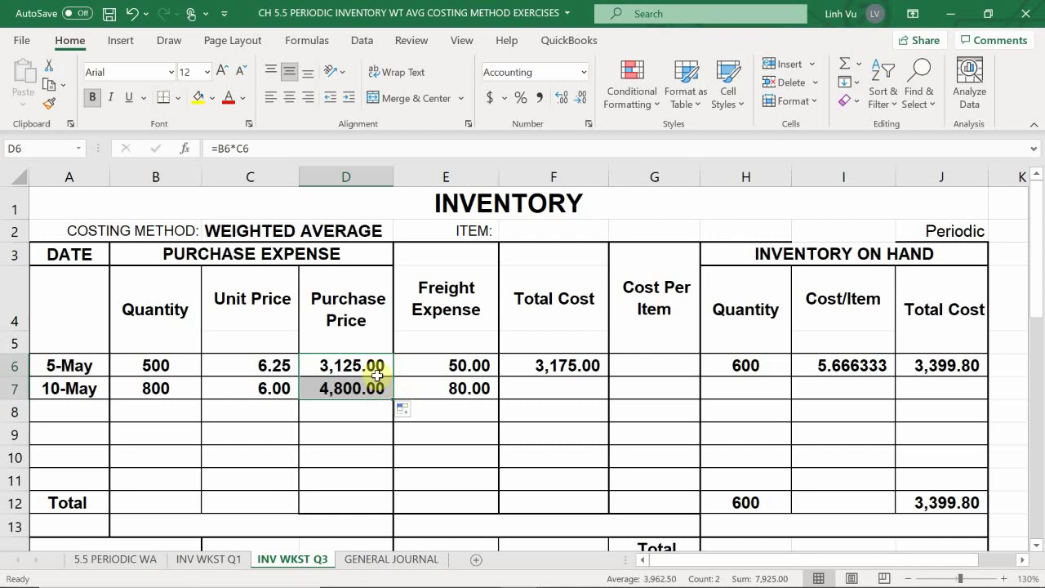
{"action": "left_click", "coordinate": [542, 364]}
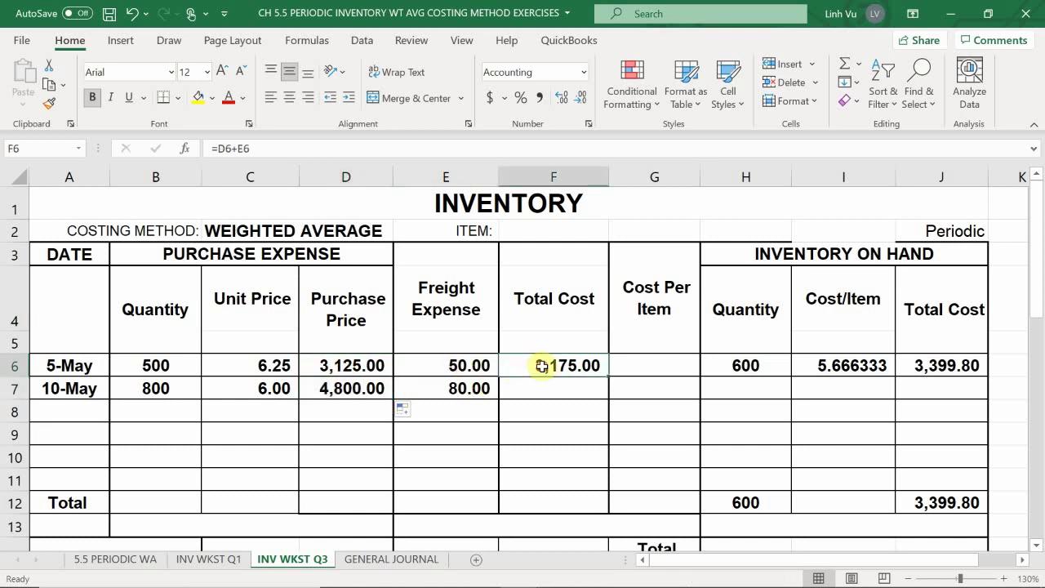
{"action": "left_click_drag", "start_coordinate": [606, 376], "coordinate": [608, 402]}
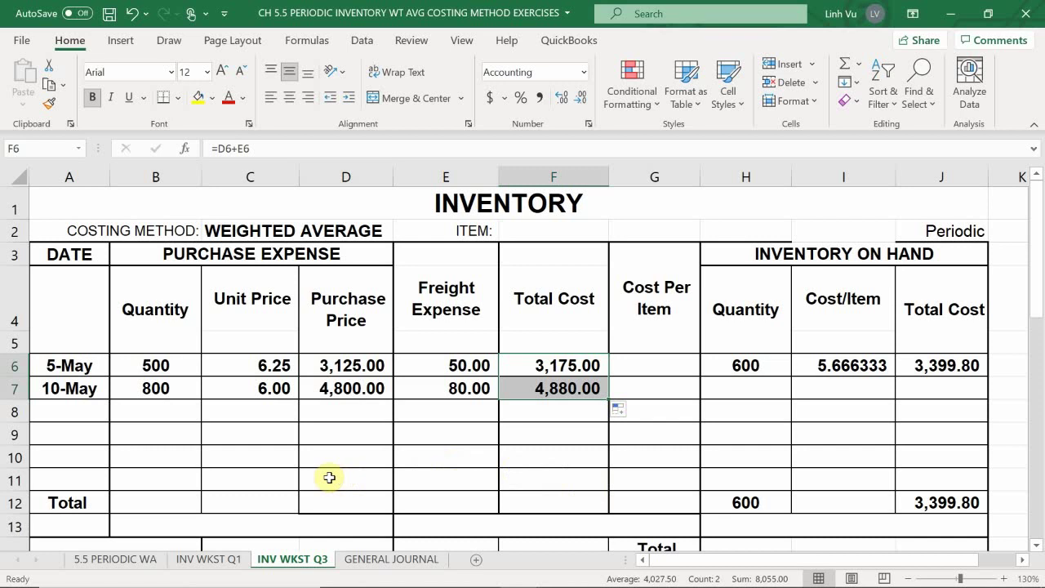
{"action": "left_click", "coordinate": [93, 563]}
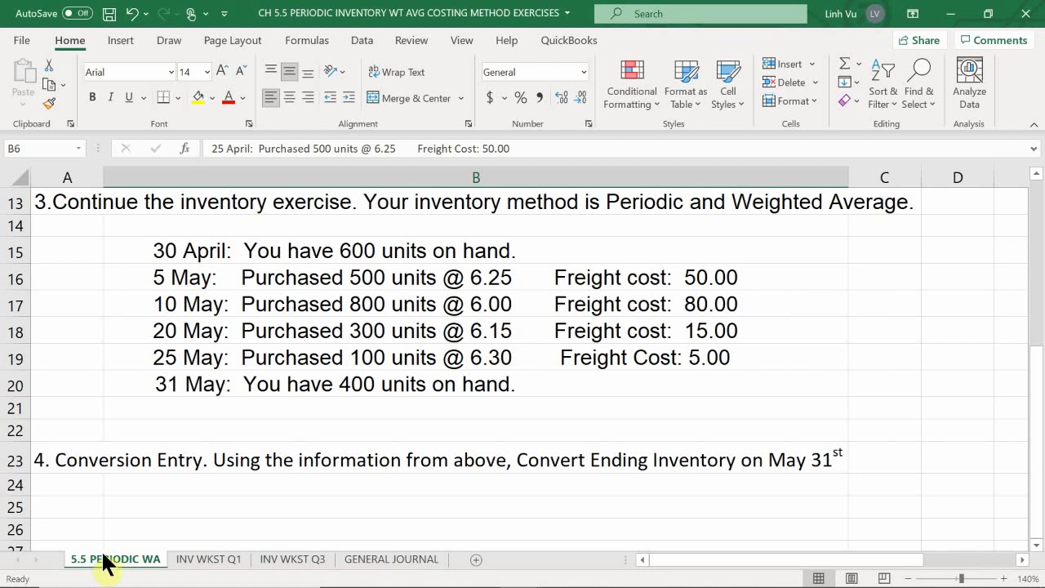
On INV WKST Q3, enter 5/20, 300, 6.15 and 15 freight across row 8.
{"action": "left_click", "coordinate": [292, 559]}
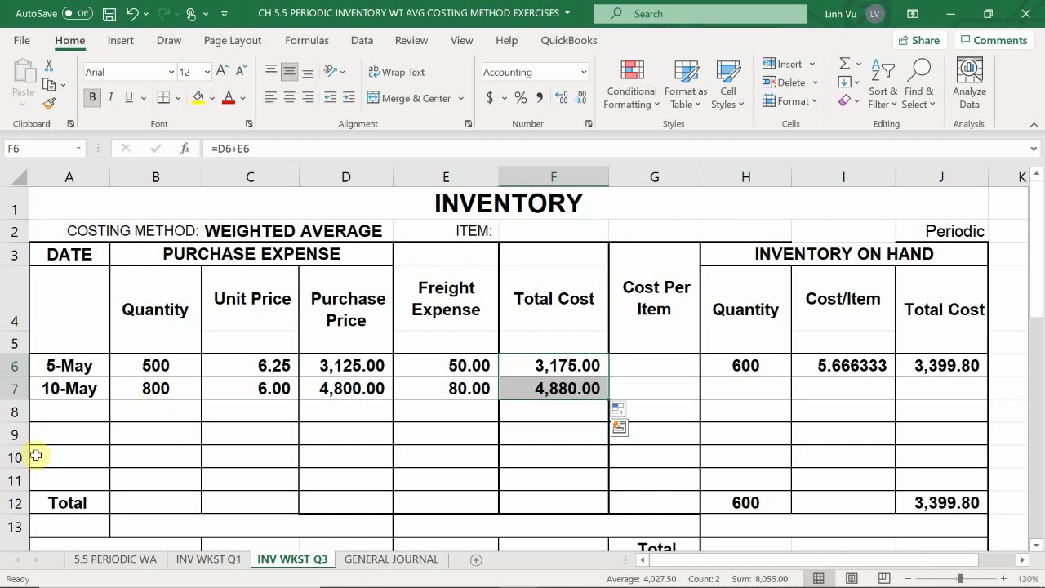
{"action": "left_click", "coordinate": [71, 408]}
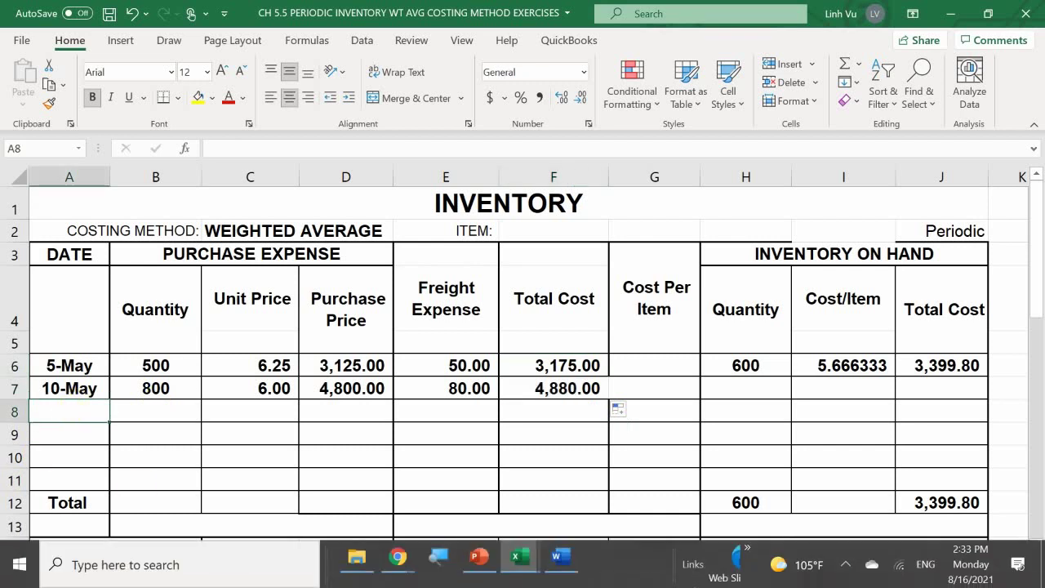
{"action": "type", "text": "5/20"}
{"action": "key", "text": "Tab"}
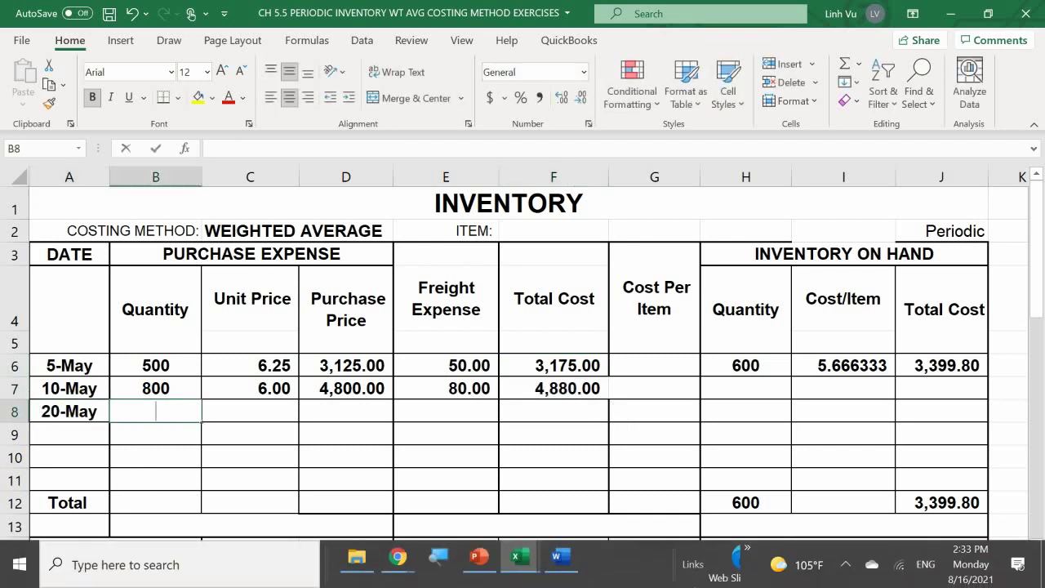
{"action": "type", "text": "300"}
{"action": "key", "text": "Tab"}
{"action": "type", "text": "6.15"}
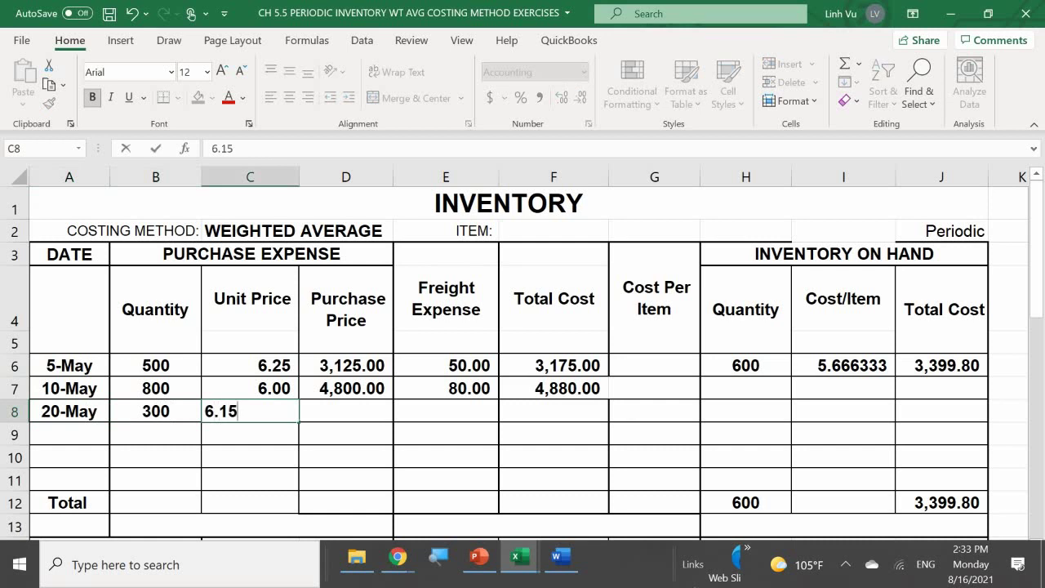
{"action": "key", "text": "Tab"}
{"action": "key", "text": "Tab"}
{"action": "type", "text": "15"}
{"action": "key", "text": "Return"}
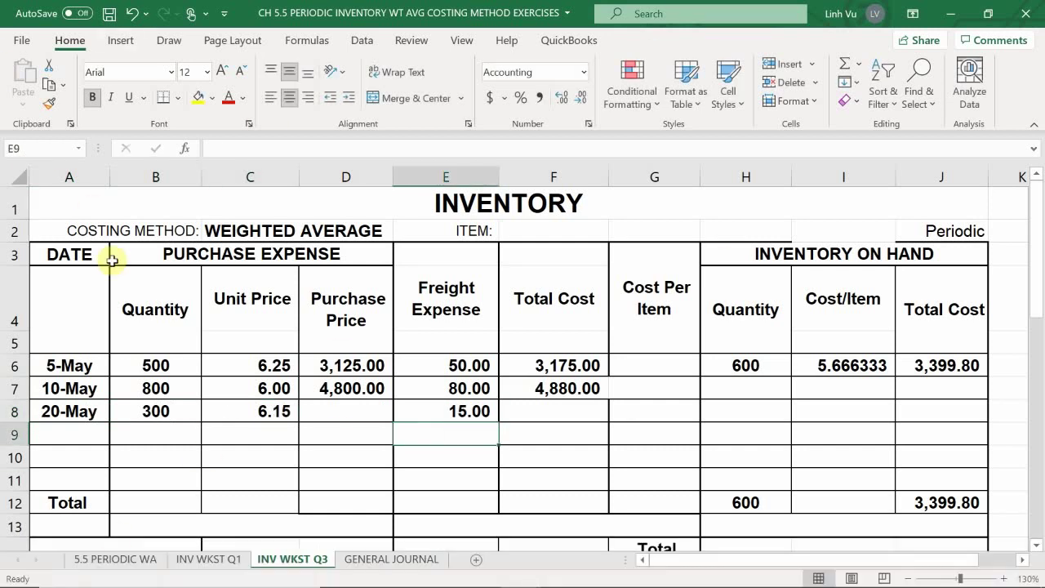
Fill the D7 and F7 formulas down to row 8 (1,845.00 and 1,860.00), then view the exercise sheet.
{"action": "left_click", "coordinate": [343, 389]}
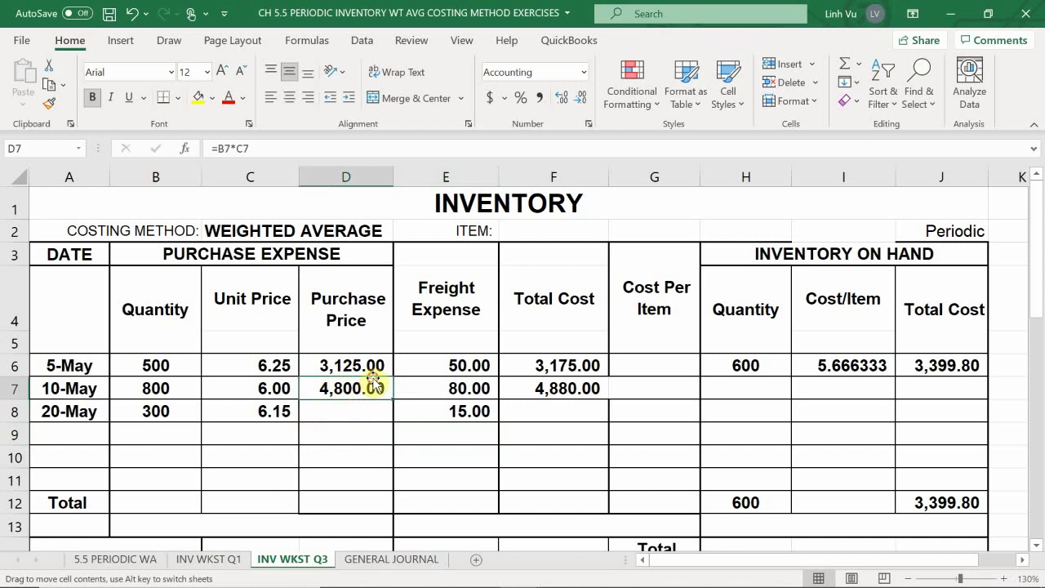
{"action": "left_click_drag", "start_coordinate": [395, 398], "coordinate": [389, 423]}
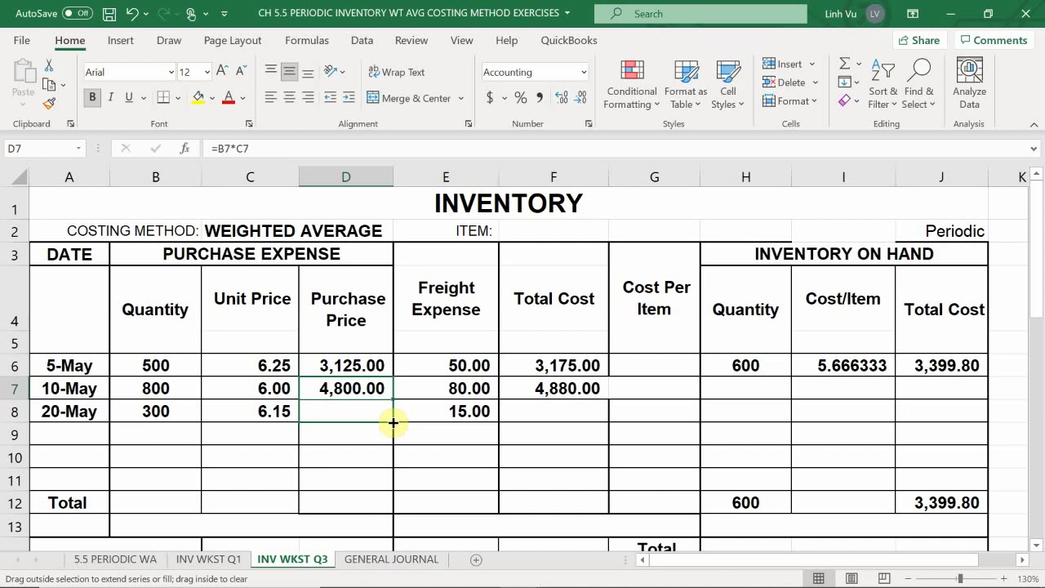
{"action": "left_click_drag", "start_coordinate": [392, 422], "coordinate": [394, 422]}
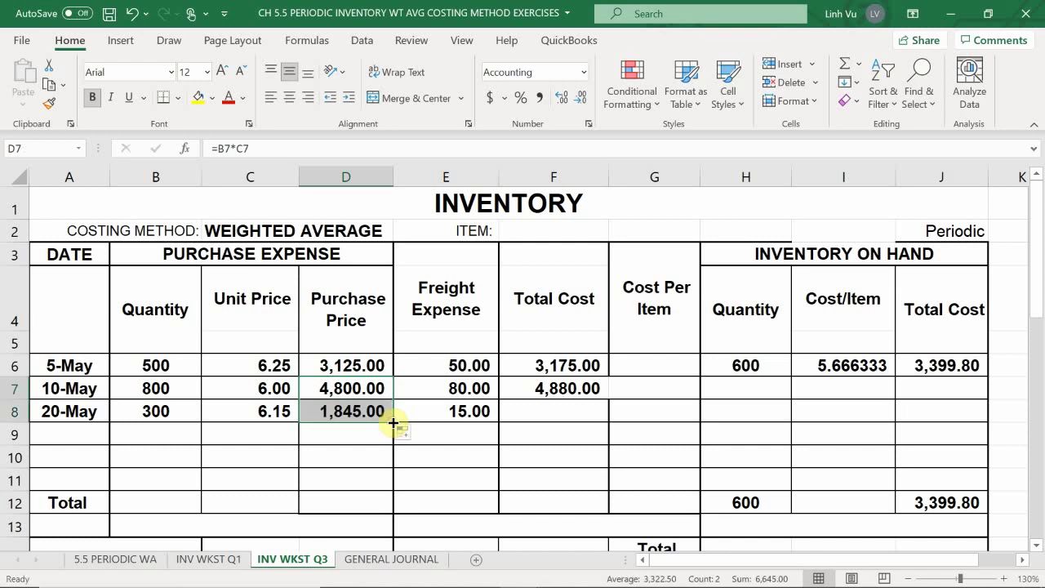
{"action": "left_click", "coordinate": [552, 408]}
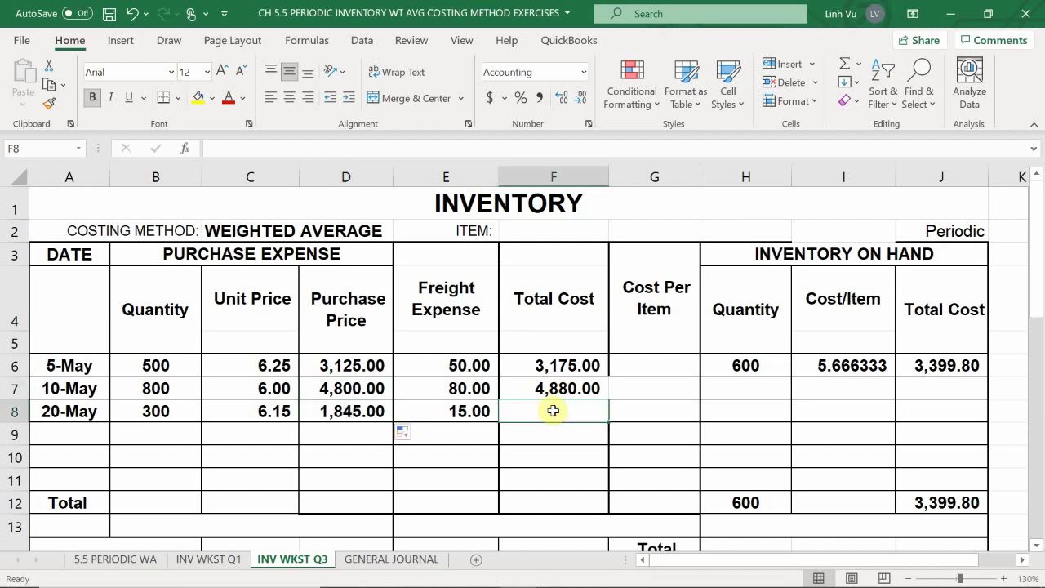
{"action": "left_click", "coordinate": [563, 388]}
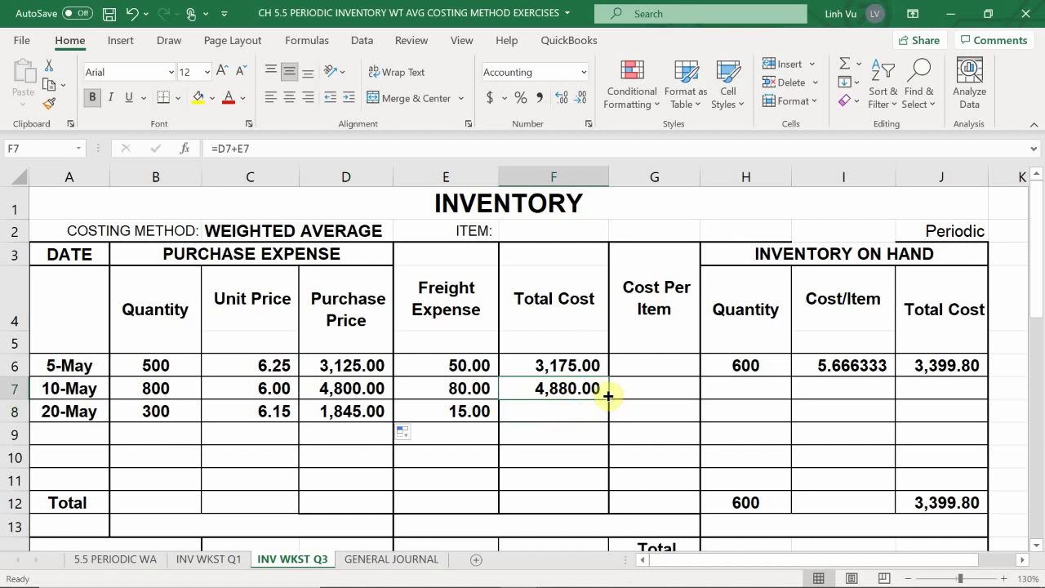
{"action": "left_click_drag", "start_coordinate": [609, 396], "coordinate": [602, 432]}
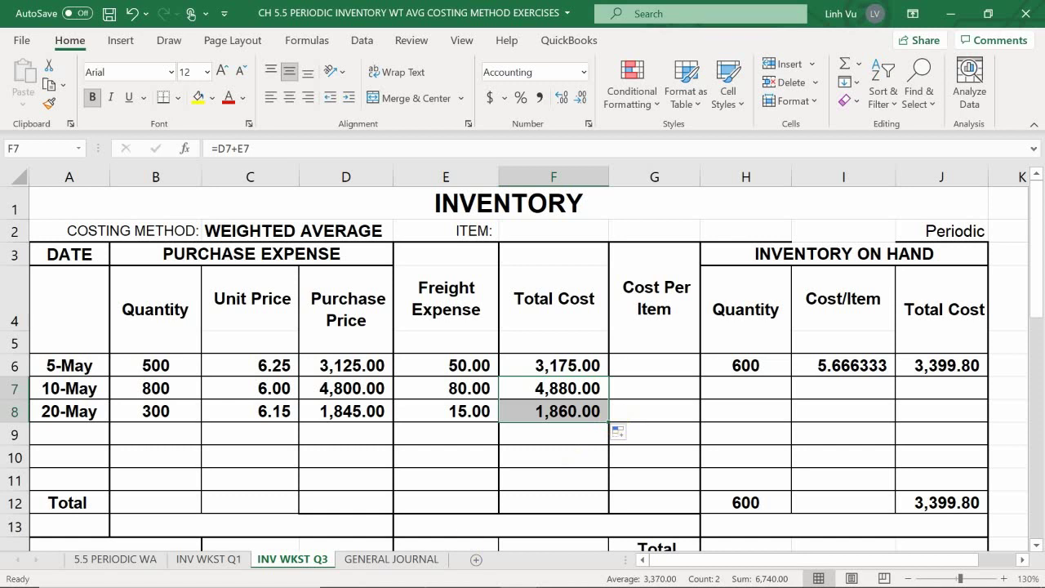
{"action": "mouse_move", "coordinate": [75, 549]}
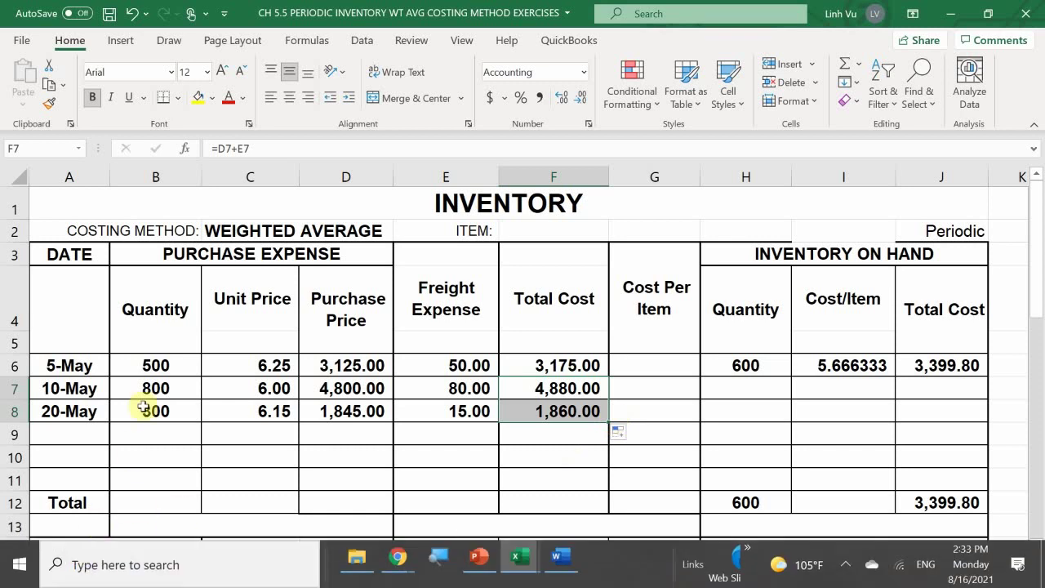
{"action": "left_click", "coordinate": [129, 563]}
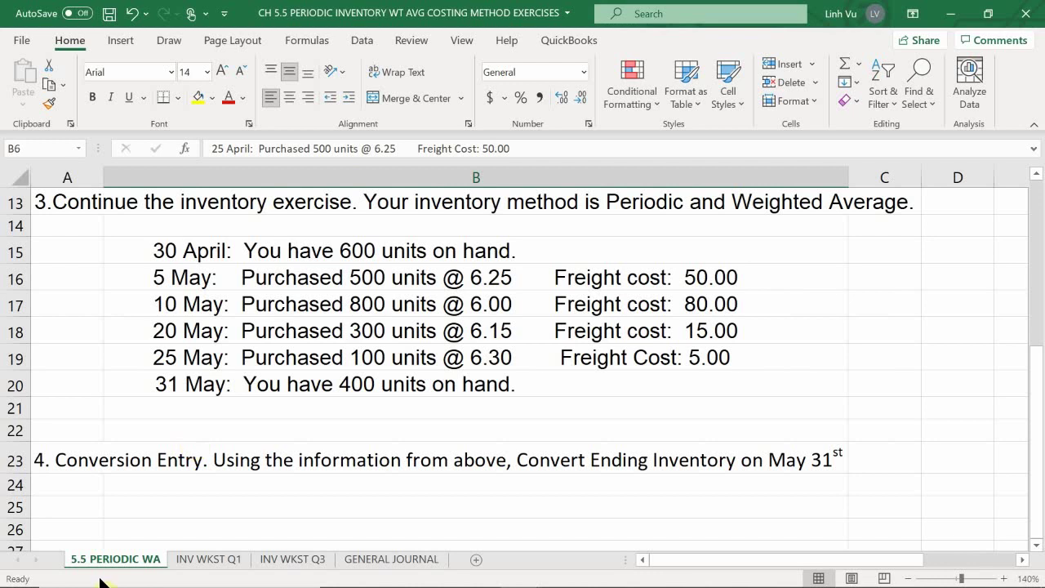
On INV WKST Q3, enter 5/25, 100, 6.30 and 5 freight across row 9.
{"action": "left_click", "coordinate": [282, 560]}
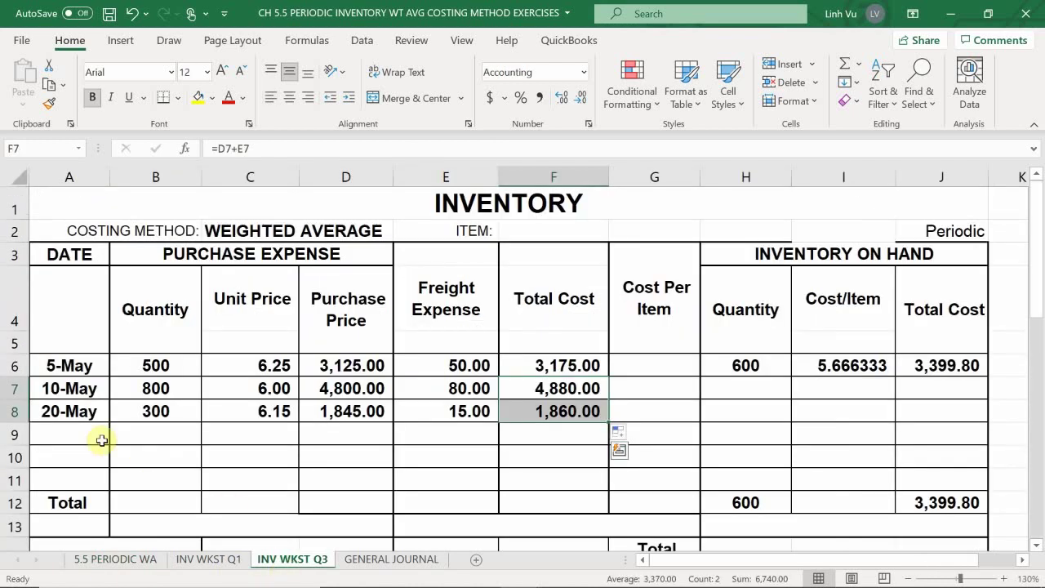
{"action": "left_click", "coordinate": [67, 435]}
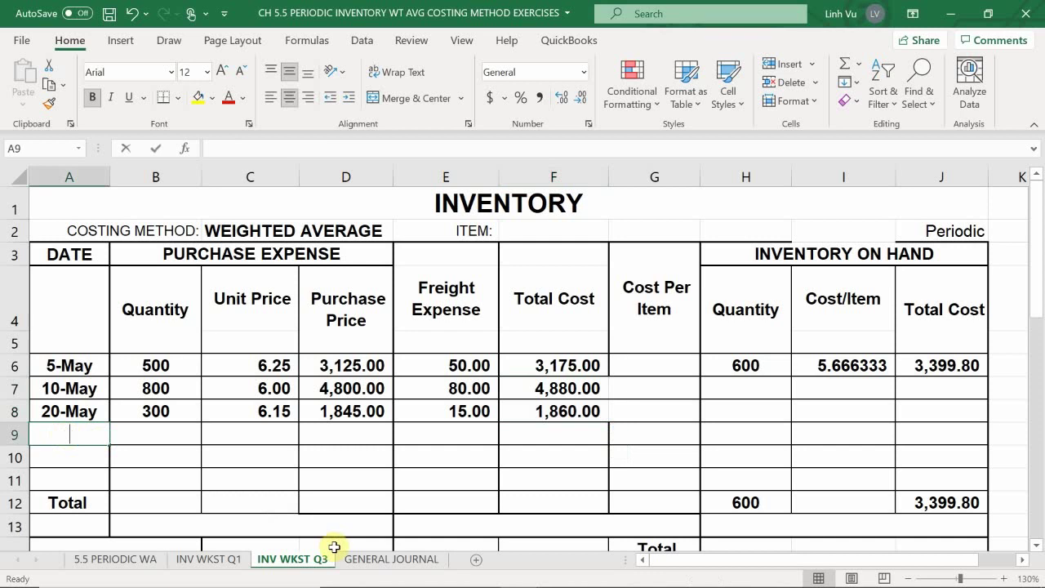
{"action": "type", "text": "5/25"}
{"action": "key", "text": "Return"}
{"action": "key", "text": "Right"}
{"action": "key", "text": "Up"}
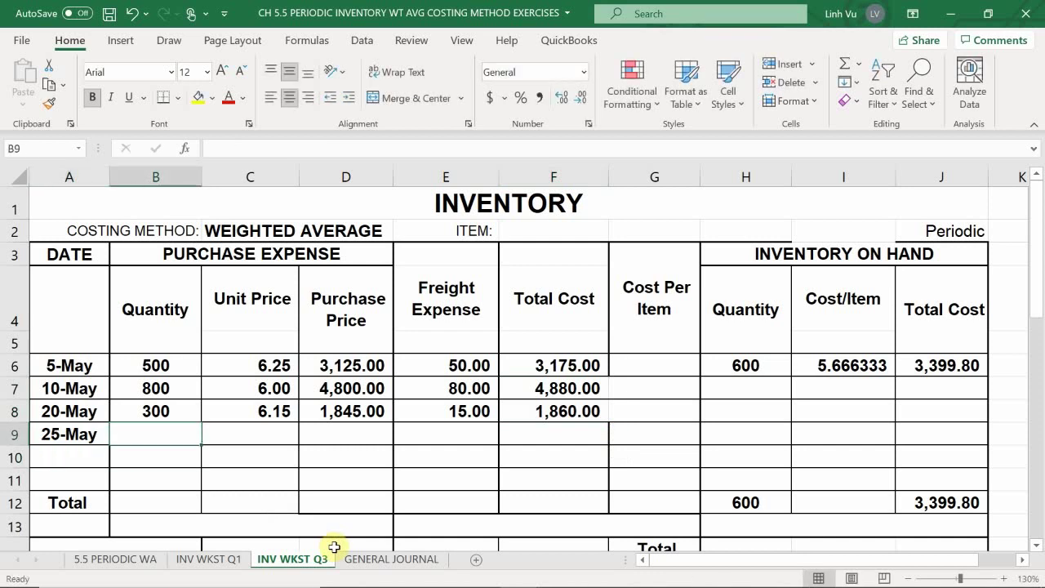
{"action": "type", "text": "100"}
{"action": "key", "text": "Tab"}
{"action": "type", "text": "6.30"}
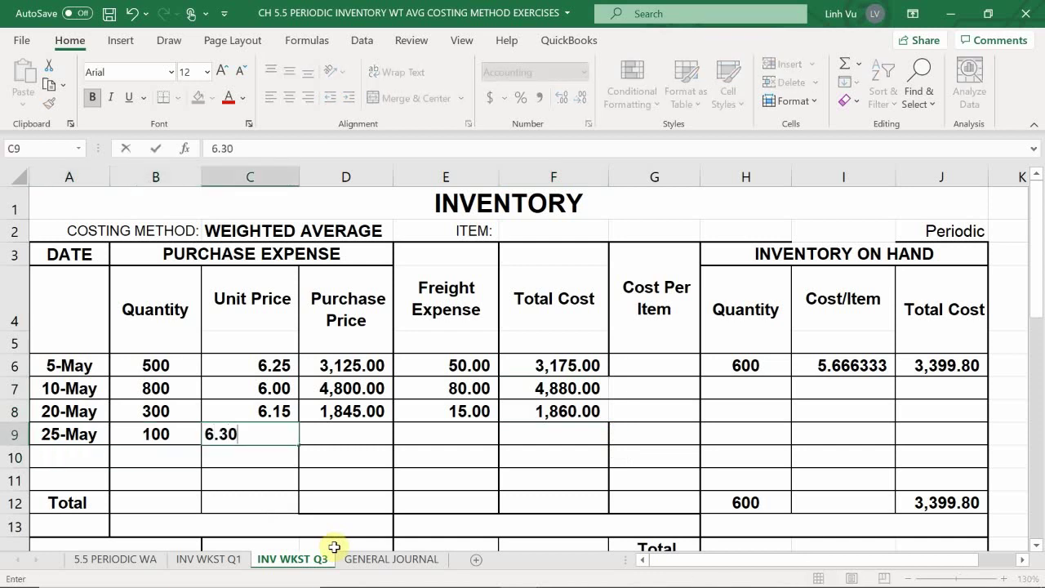
{"action": "key", "text": "Tab"}
{"action": "key", "text": "Tab"}
{"action": "type", "text": "5"}
{"action": "key", "text": "Return"}
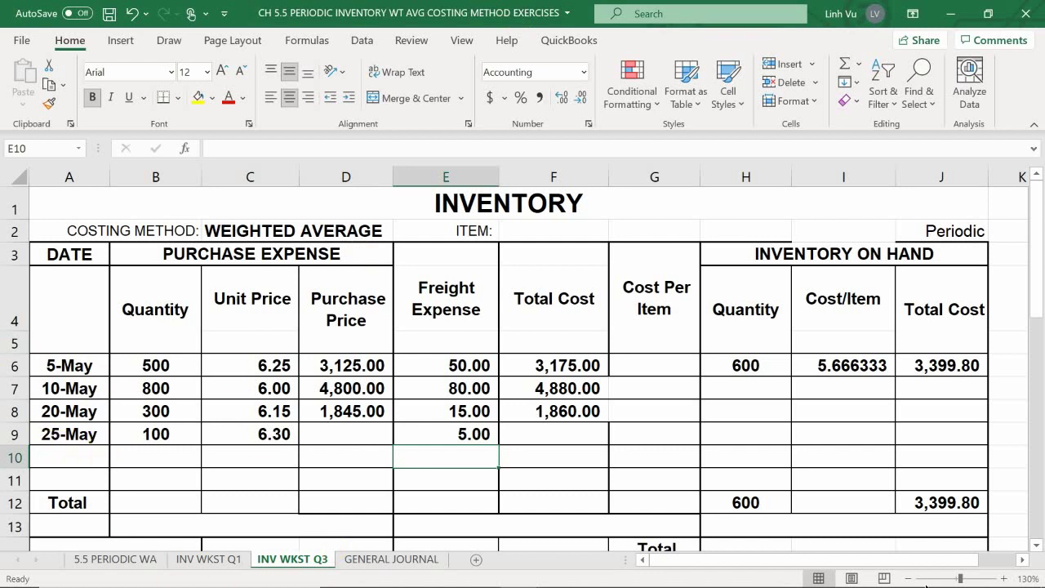
Fill the D8 and F8 formulas down to row 9 (630.00 and 635.00), then view the exercise sheet.
{"action": "left_click", "coordinate": [373, 416]}
{"action": "left_click_drag", "start_coordinate": [392, 422], "coordinate": [393, 446]}
{"action": "left_click", "coordinate": [575, 413]}
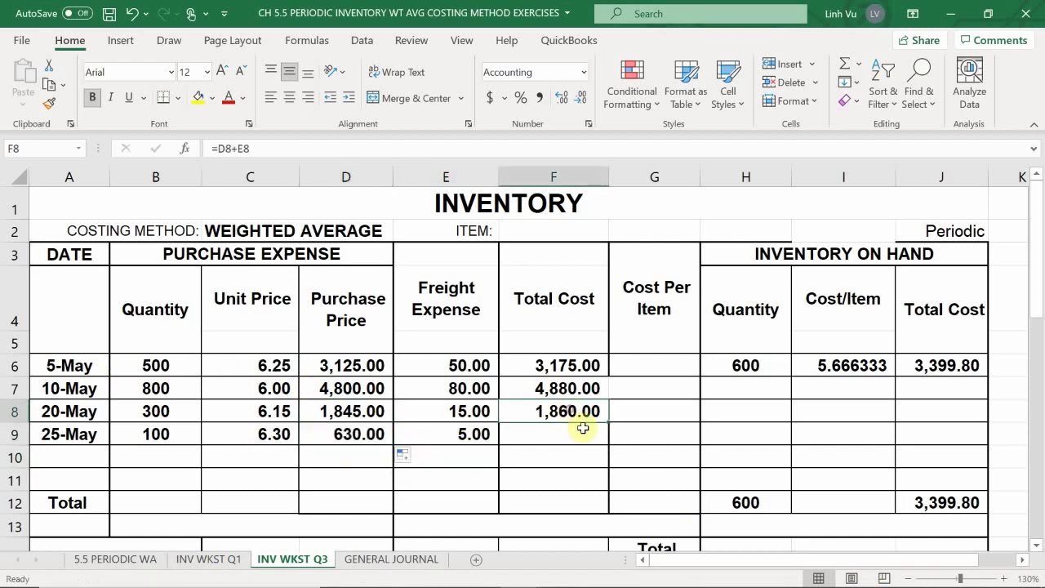
{"action": "left_click_drag", "start_coordinate": [609, 423], "coordinate": [608, 443]}
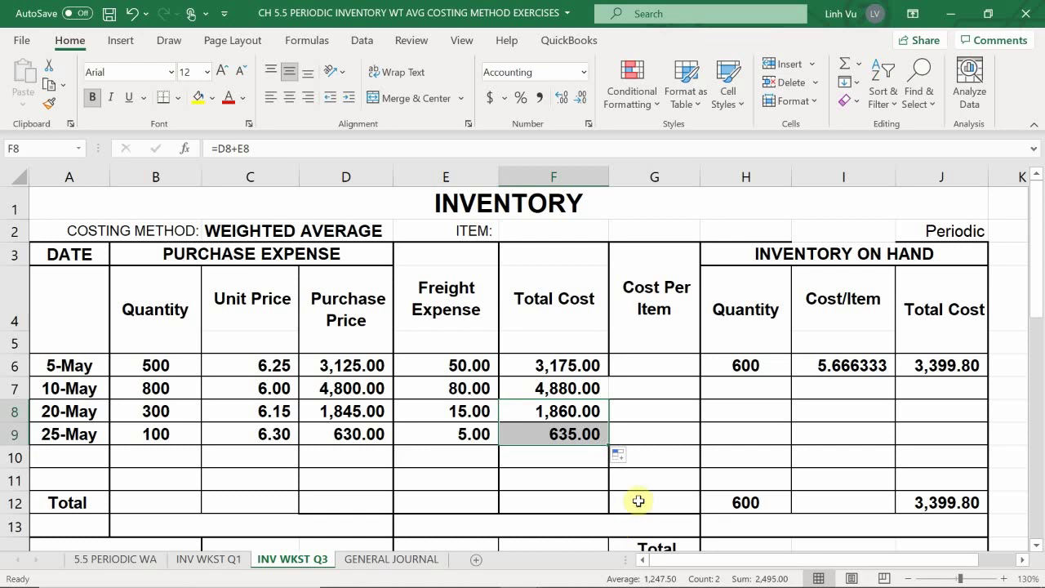
{"action": "left_click", "coordinate": [100, 560]}
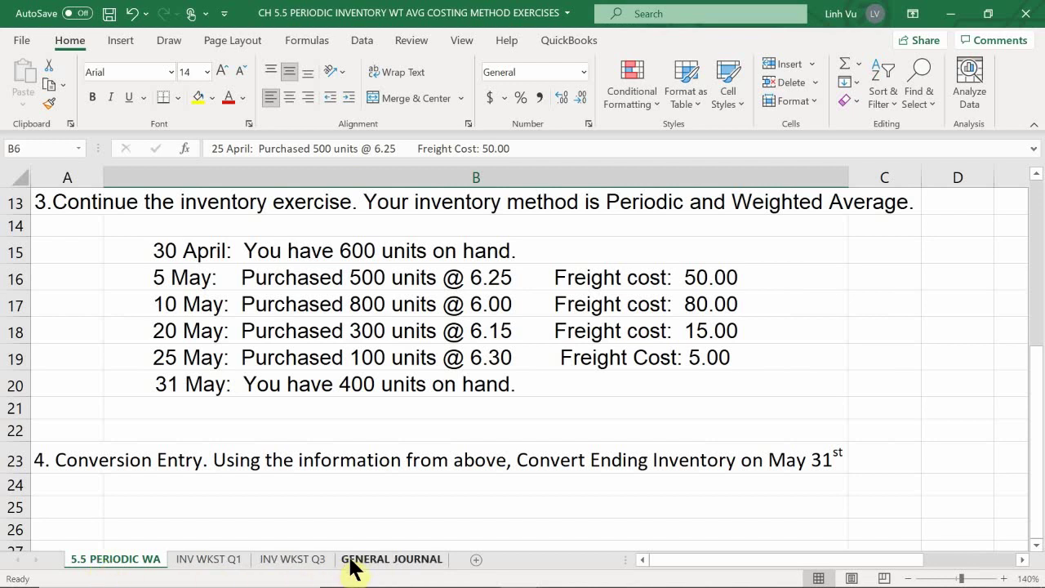
On INV WKST Q3, type 400 in C26 as the ending balance quantity.
{"action": "left_click", "coordinate": [309, 560]}
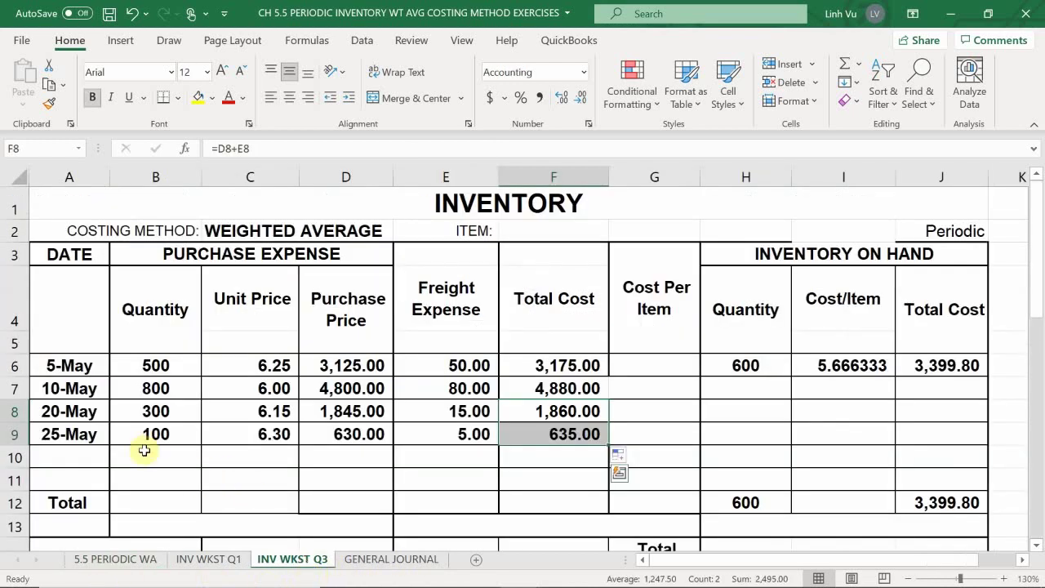
{"action": "scroll", "coordinate": [132, 454], "scroll_direction": "down", "scroll_amount": 6}
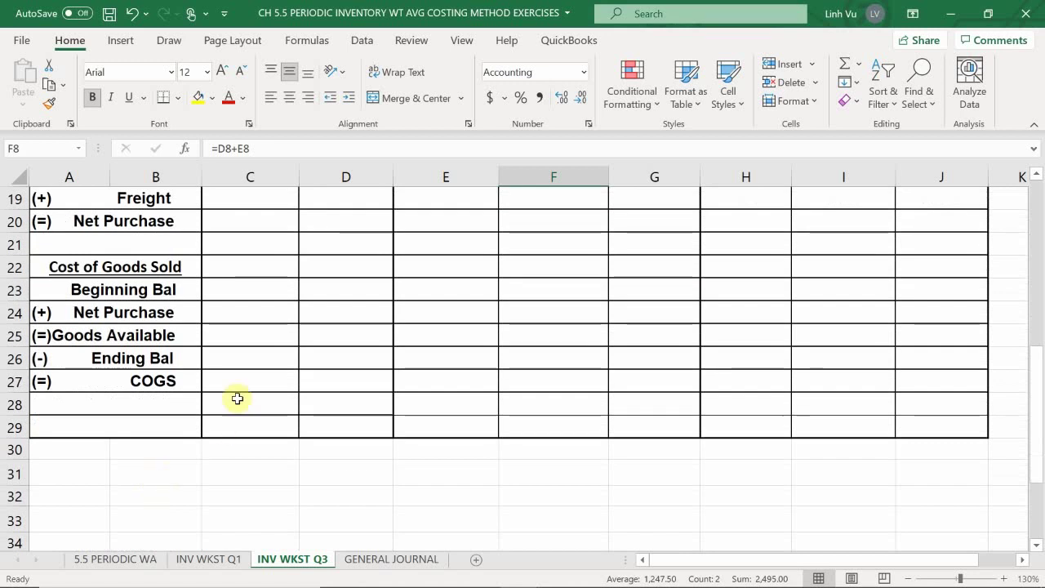
{"action": "left_click", "coordinate": [232, 362]}
{"action": "type", "text": "400"}
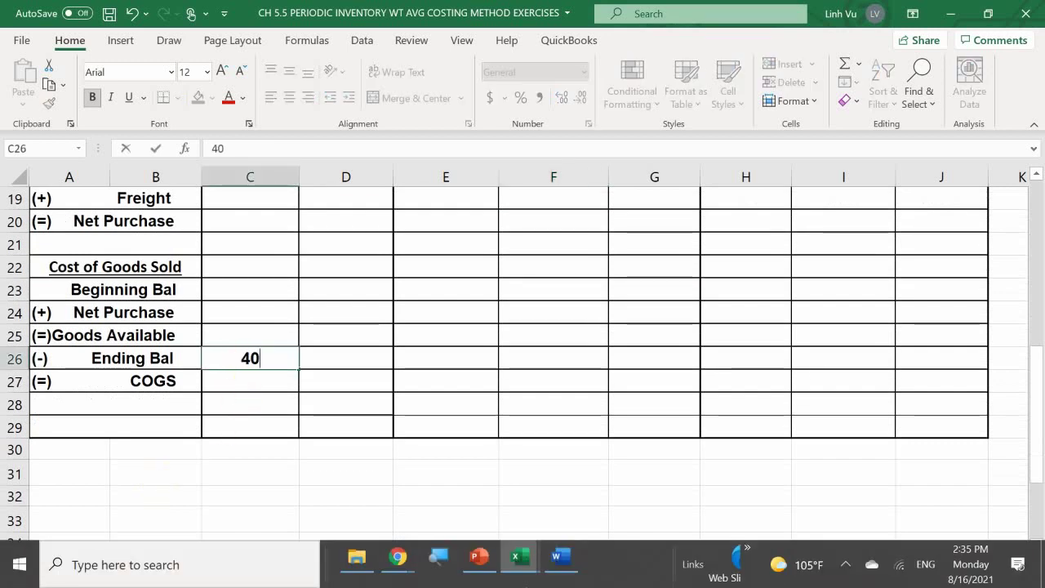
{"action": "key", "text": "Return"}
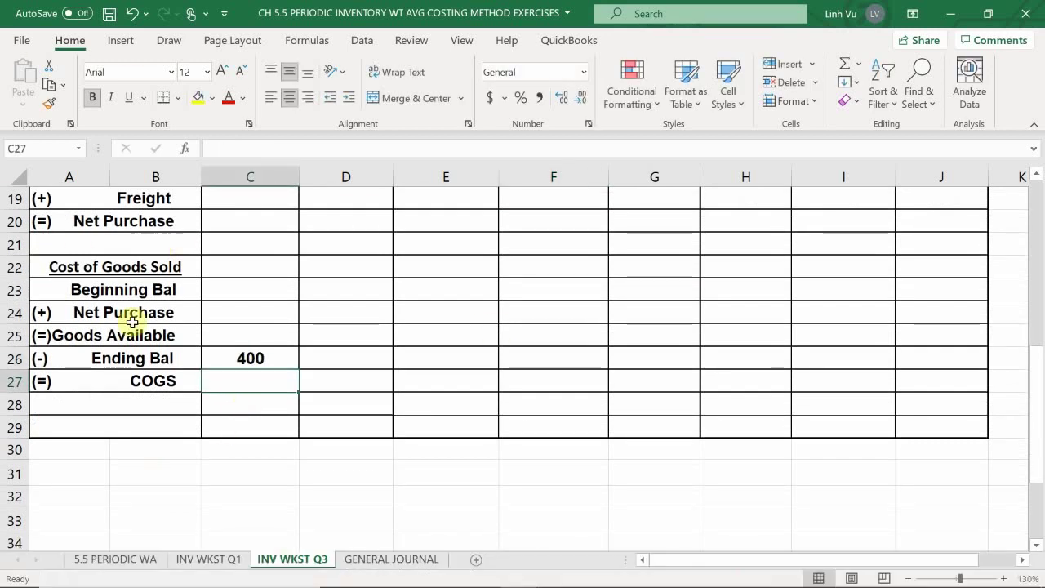
{"action": "scroll", "coordinate": [132, 324], "scroll_direction": "up", "scroll_amount": 2}
{"action": "scroll", "coordinate": [132, 323], "scroll_direction": "up", "scroll_amount": 5}
{"action": "scroll", "coordinate": [132, 324], "scroll_direction": "down", "scroll_amount": 2}
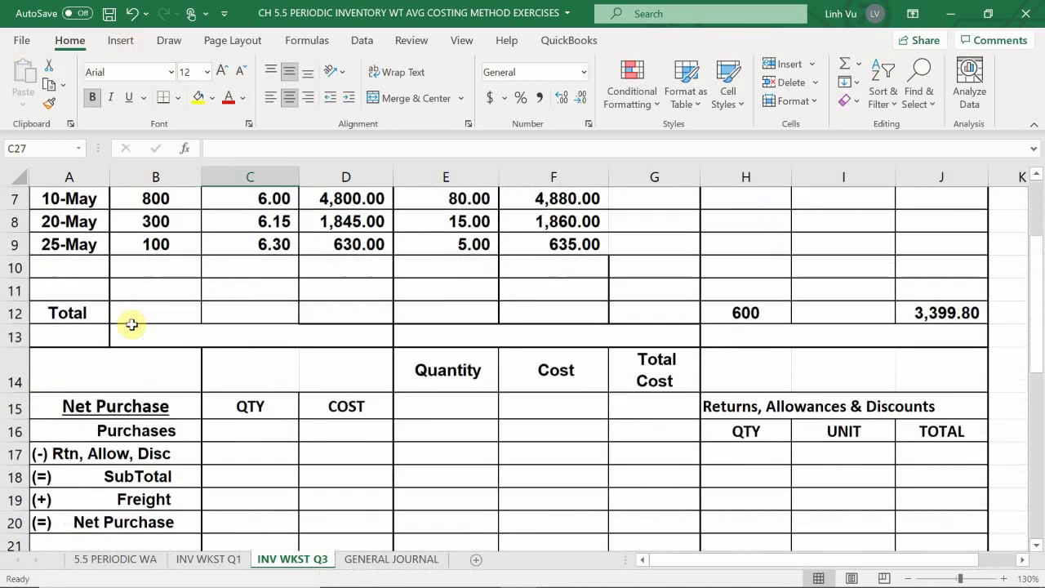
{"action": "scroll", "coordinate": [133, 324], "scroll_direction": "up", "scroll_amount": 1}
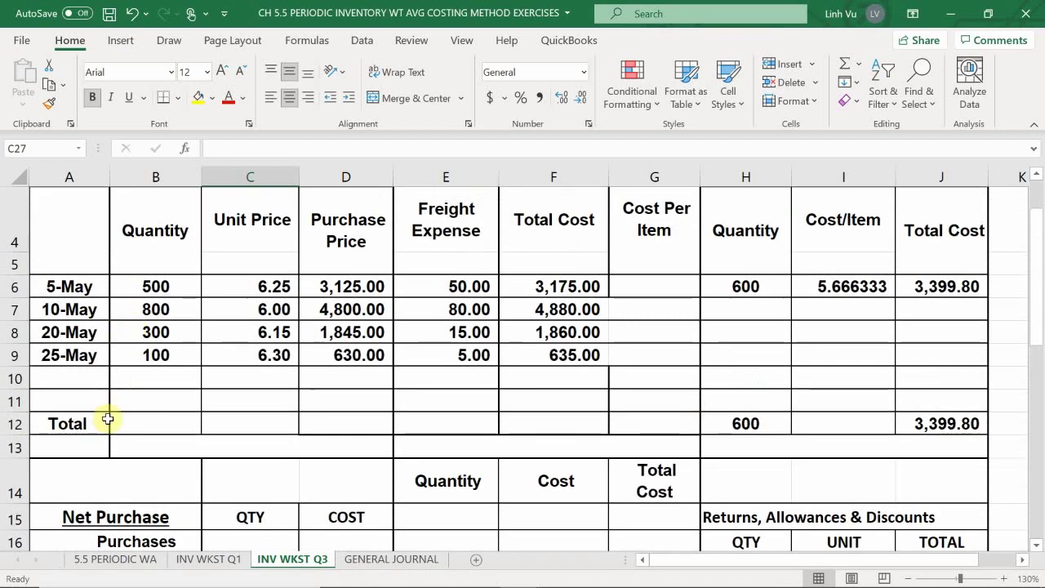
Enter a SUM formula in B12 totalling the quantity column to 1700.
{"action": "left_click", "coordinate": [129, 429]}
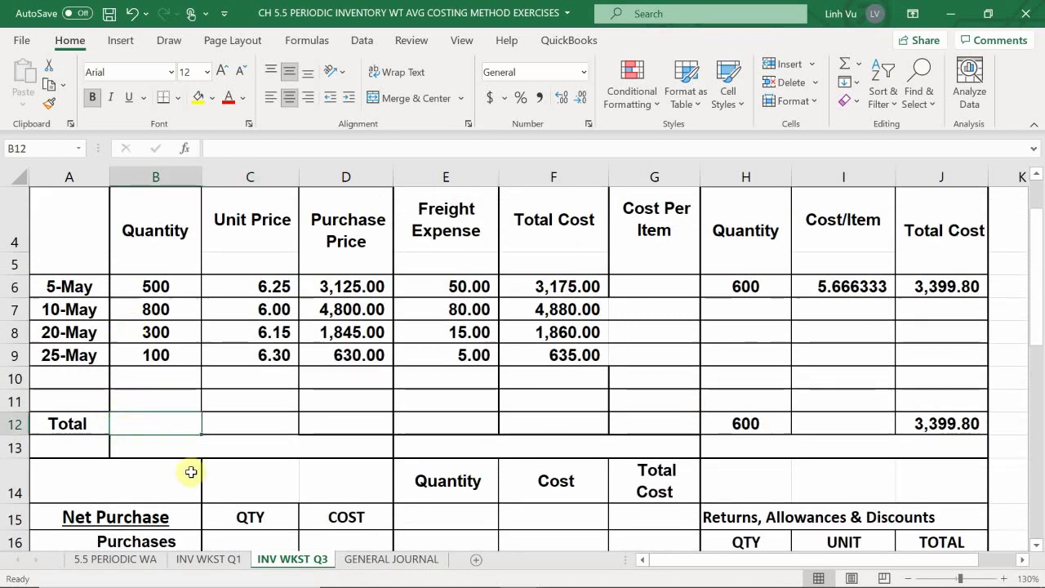
{"action": "type", "text": "="}
{"action": "key", "text": "Up"}
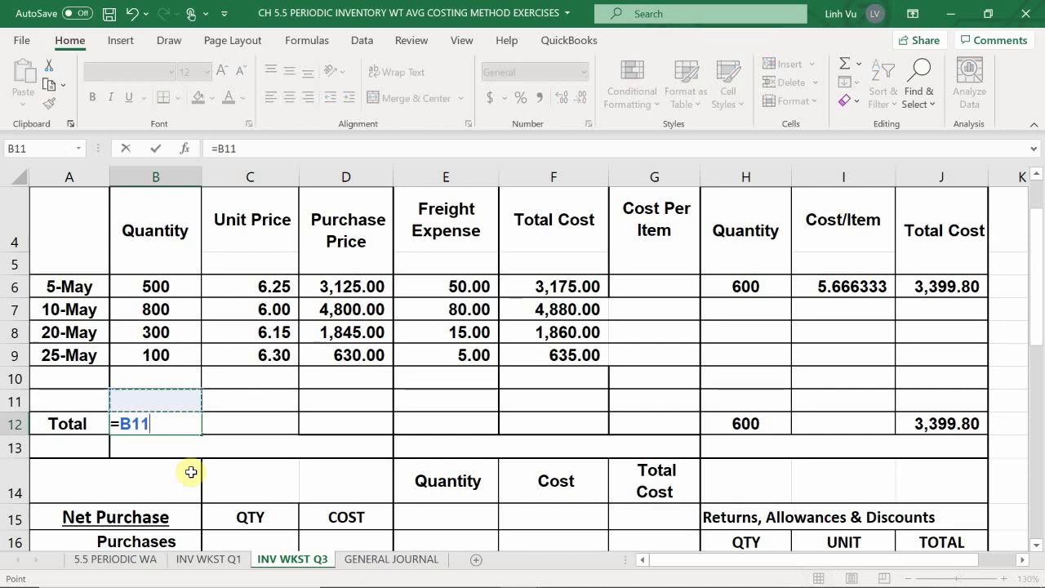
{"action": "key", "text": "BackSpace"}
{"action": "key", "text": "BackSpace"}
{"action": "key", "text": "BackSpace"}
{"action": "type", "text": "S"}
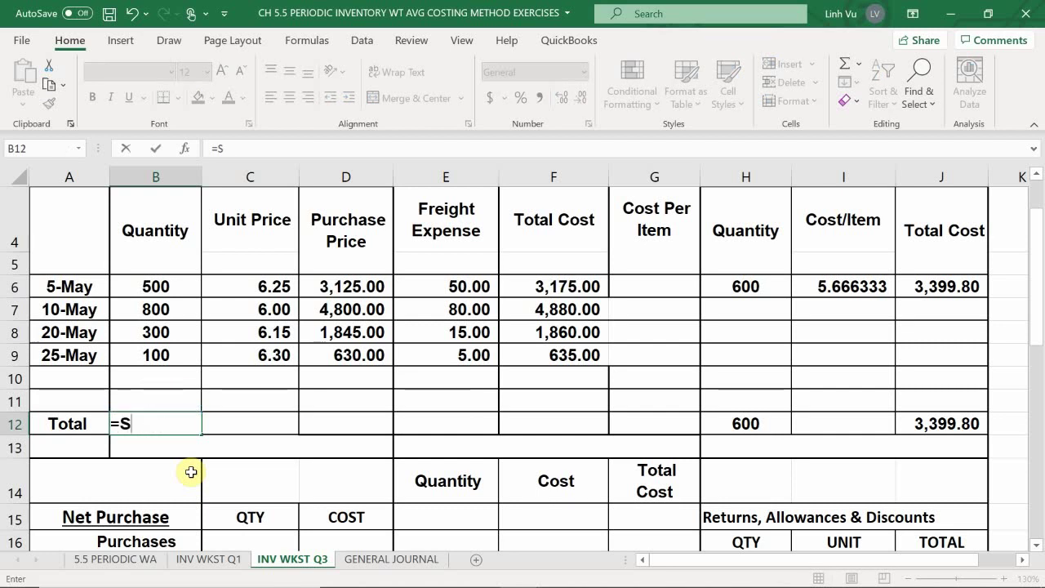
{"action": "type", "text": "UM("}
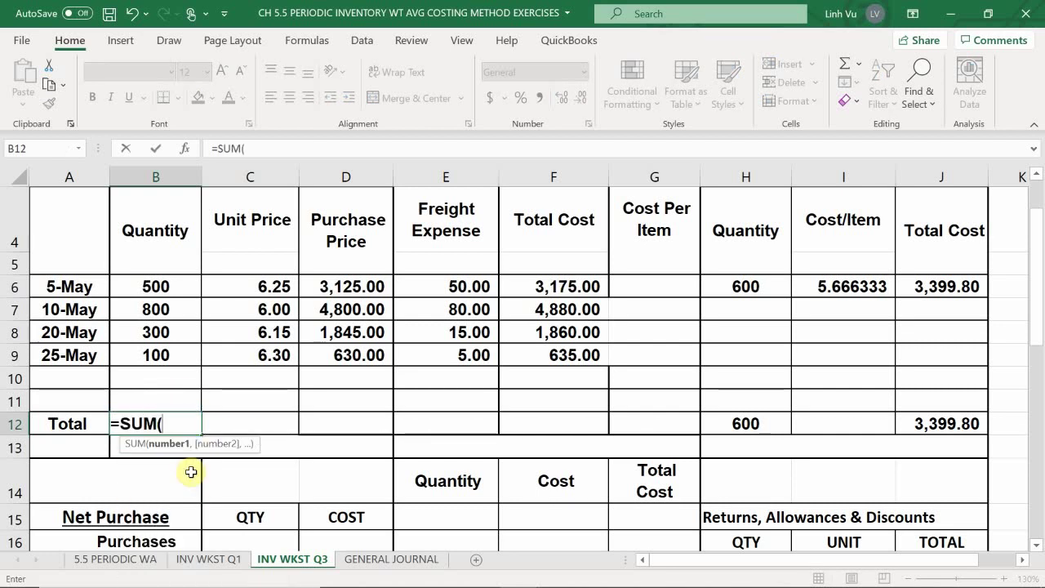
{"action": "key", "text": "Up"}
{"action": "key", "text": "shift+Up"}
{"action": "key", "text": "shift+Up"}
{"action": "key", "text": "shift+Up"}
{"action": "key", "text": "shift+Up"}
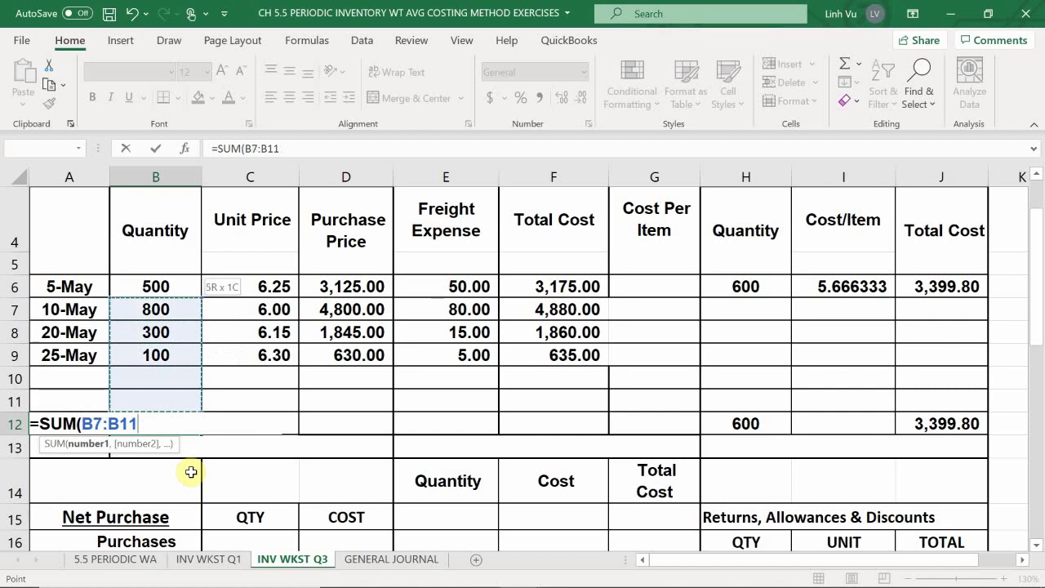
{"action": "key", "text": "shift+Up"}
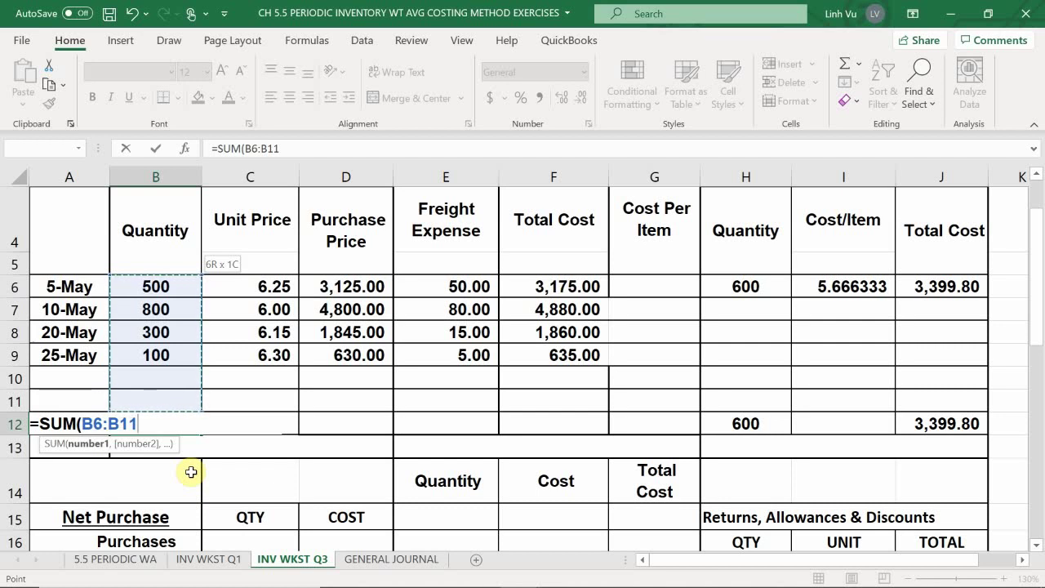
{"action": "key", "text": "Return"}
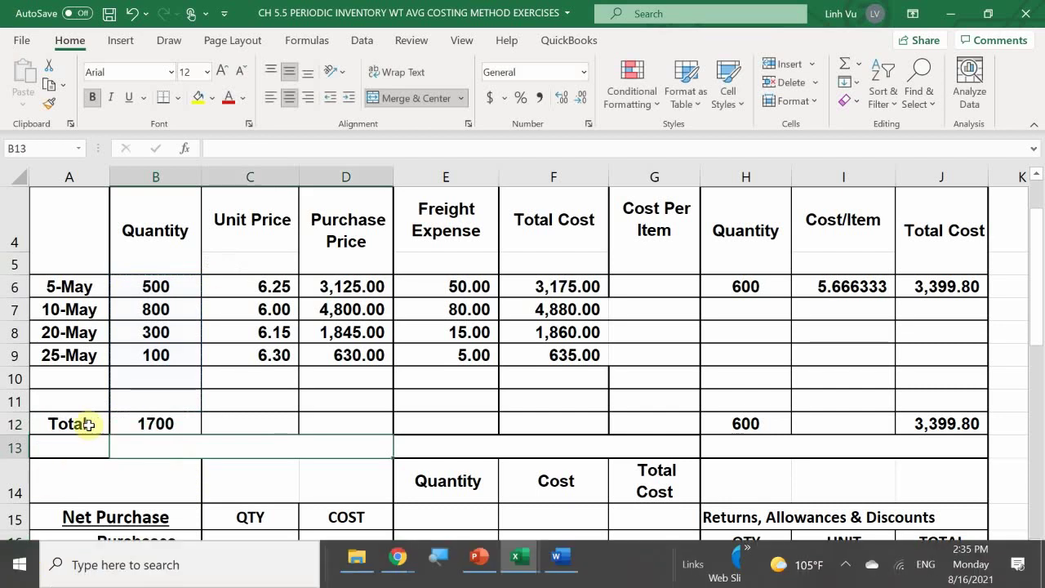
Copy the total formula across row 12 to F12, clearing the unwanted unit price total in C12.
{"action": "left_click", "coordinate": [175, 426]}
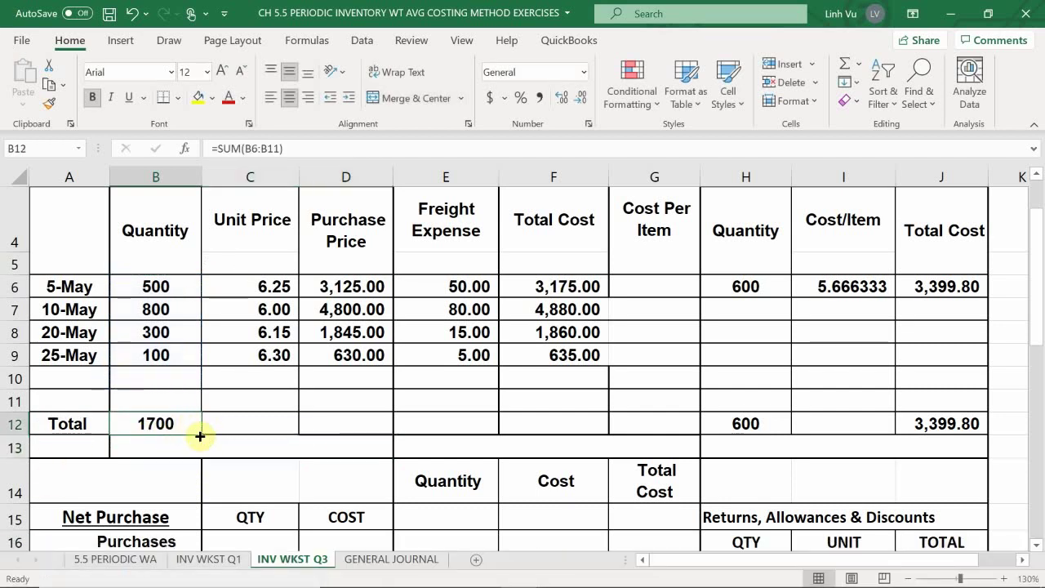
{"action": "left_click_drag", "start_coordinate": [200, 436], "coordinate": [390, 433]}
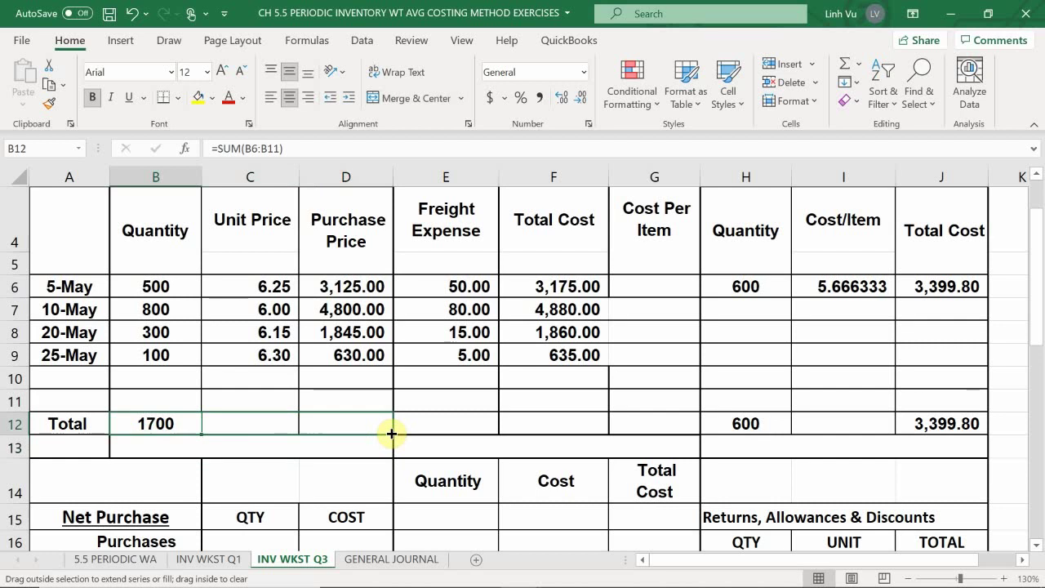
{"action": "left_click_drag", "start_coordinate": [391, 434], "coordinate": [392, 435]}
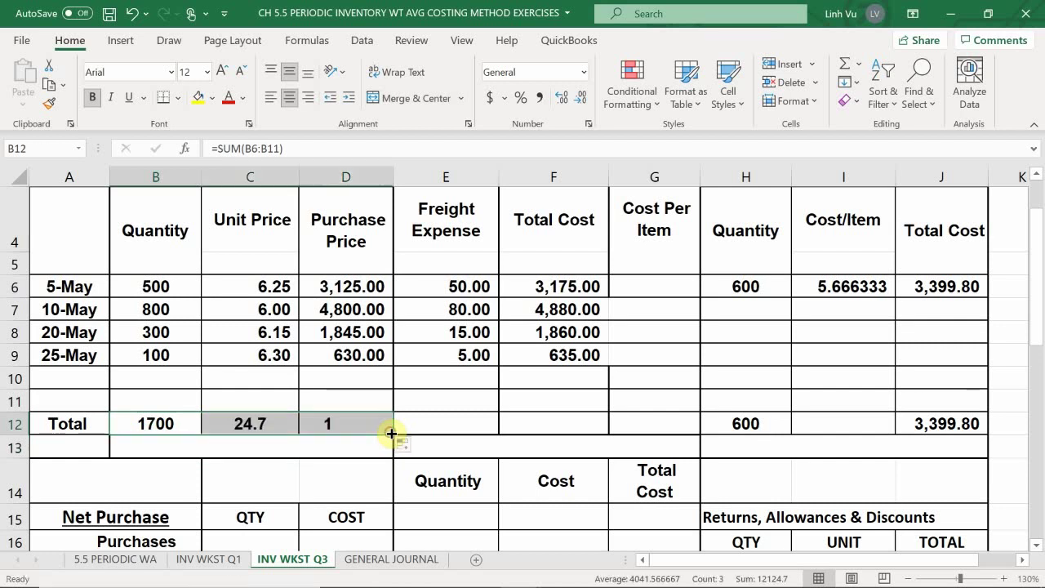
{"action": "left_click", "coordinate": [272, 429]}
{"action": "key", "text": "BackSpace"}
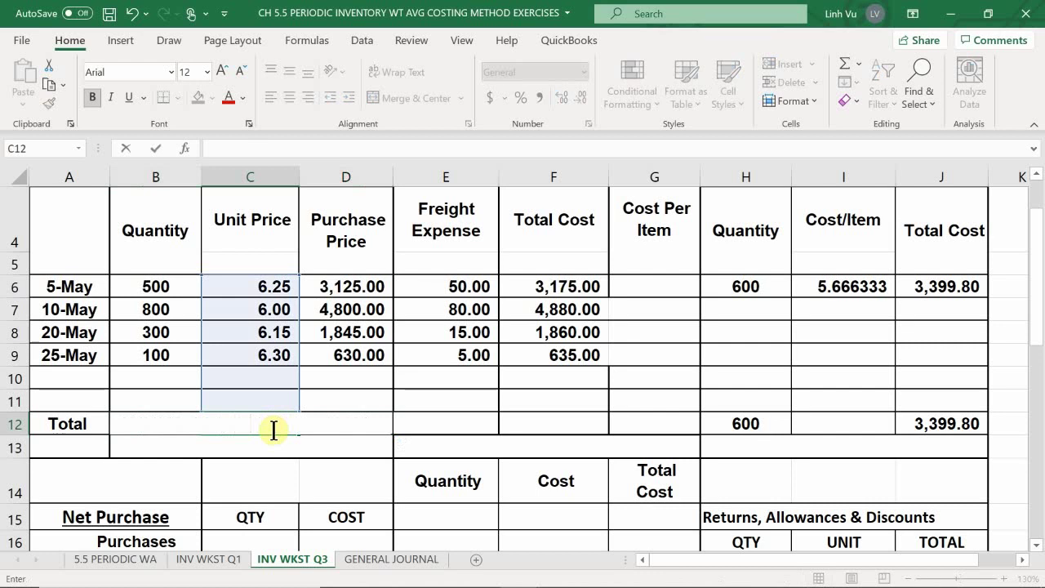
{"action": "key", "text": "Return"}
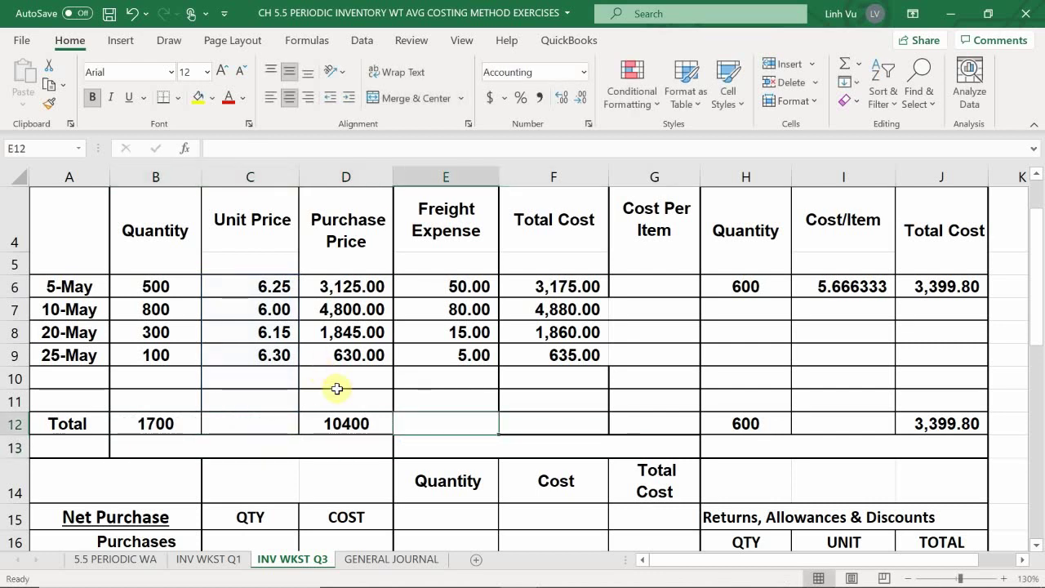
{"action": "left_click", "coordinate": [362, 422]}
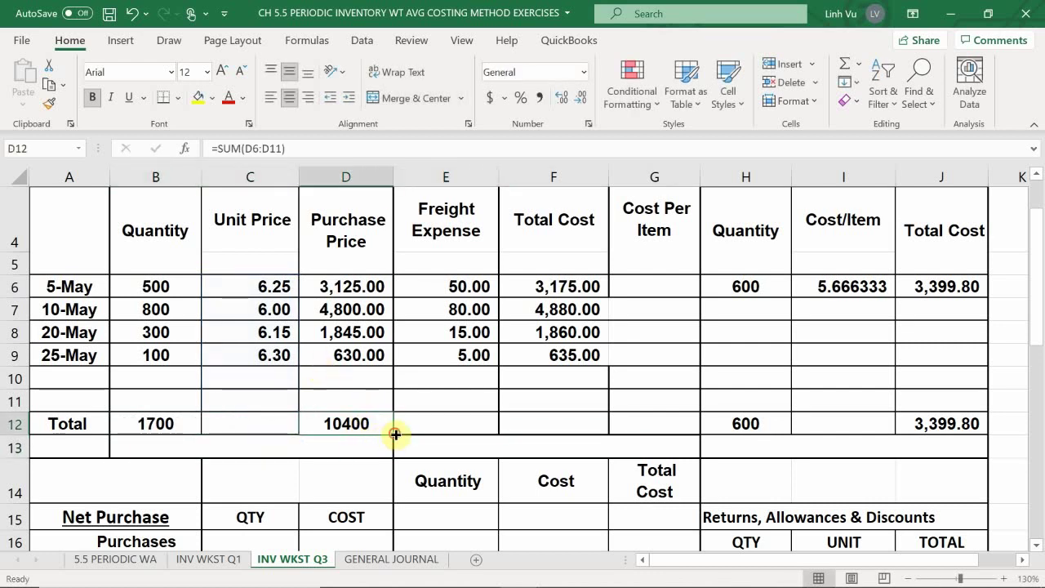
{"action": "left_click_drag", "start_coordinate": [394, 434], "coordinate": [611, 433]}
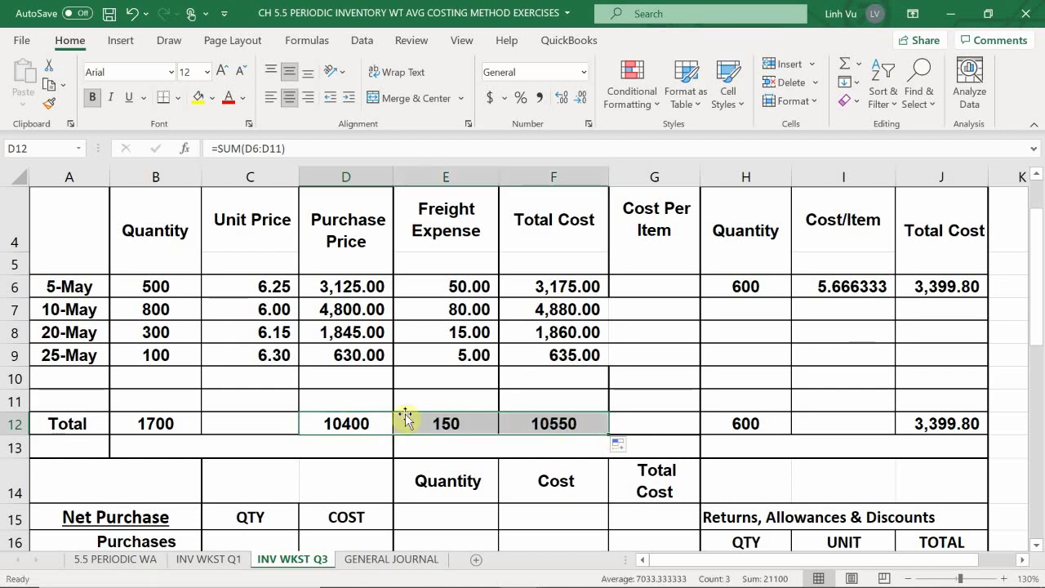
Apply Comma Style to the D12:F12 totals (10,400.00, 150.00, 10,550.00).
{"action": "left_click", "coordinate": [359, 423]}
{"action": "left_click_drag", "start_coordinate": [321, 427], "coordinate": [542, 423]}
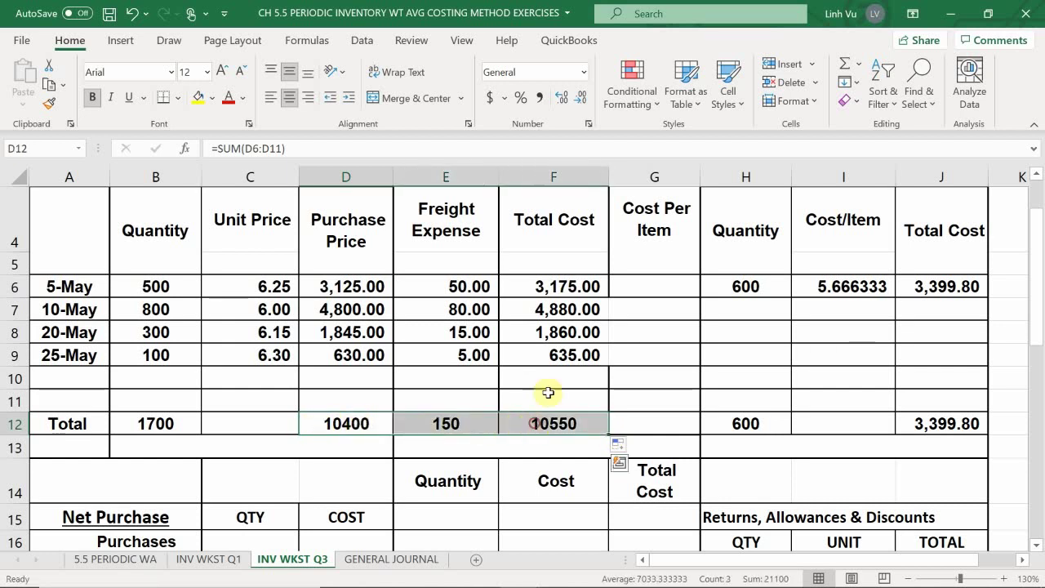
{"action": "left_click", "coordinate": [539, 97]}
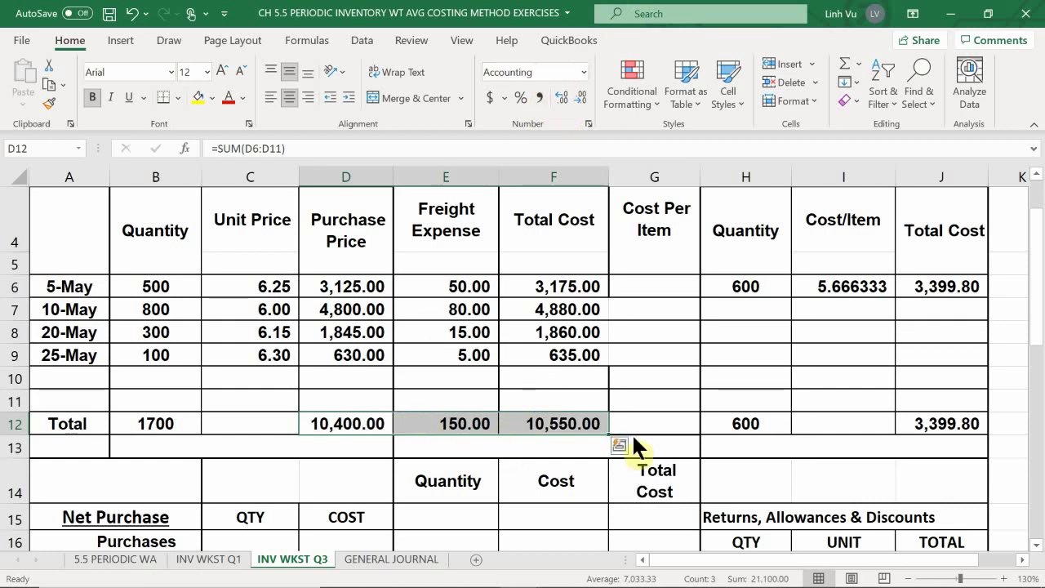
{"action": "left_click", "coordinate": [671, 422]}
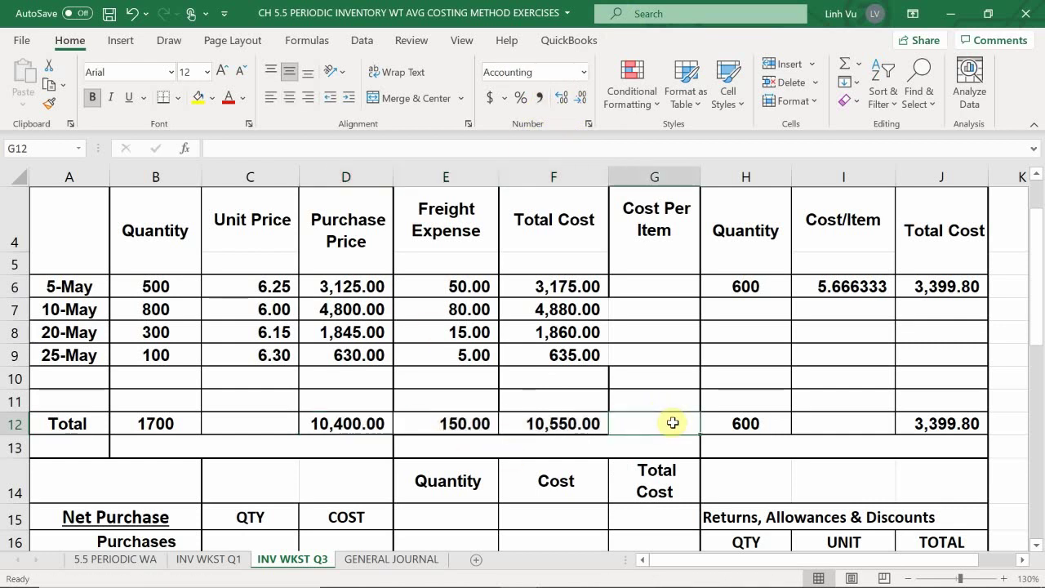
Link the Purchases row to the row 12 totals: C16 =B12 (1700) and D16 =D12 (10,400.00).
{"action": "scroll", "coordinate": [674, 419], "scroll_direction": "down", "scroll_amount": 1}
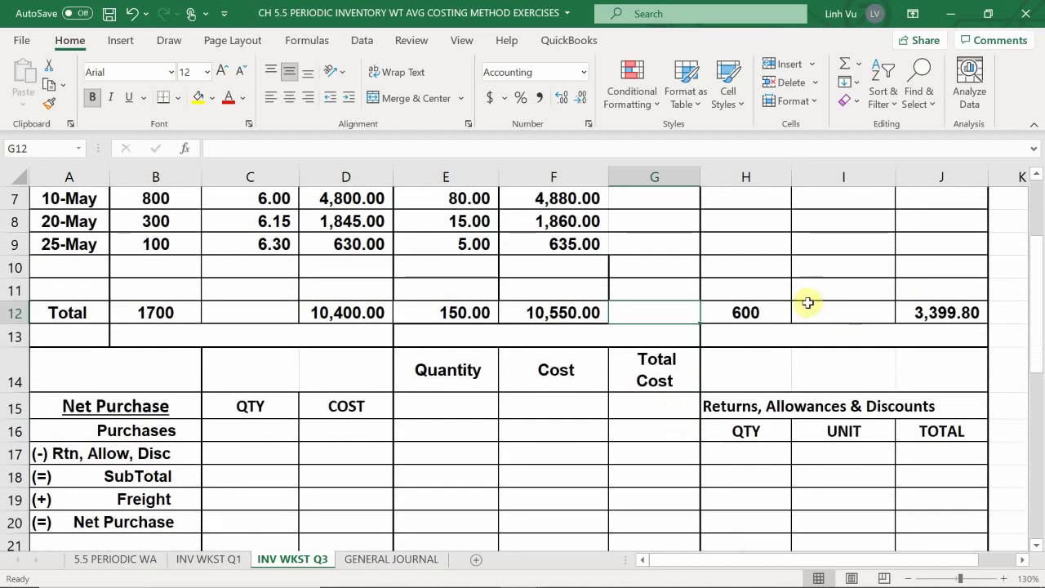
{"action": "left_click", "coordinate": [649, 326]}
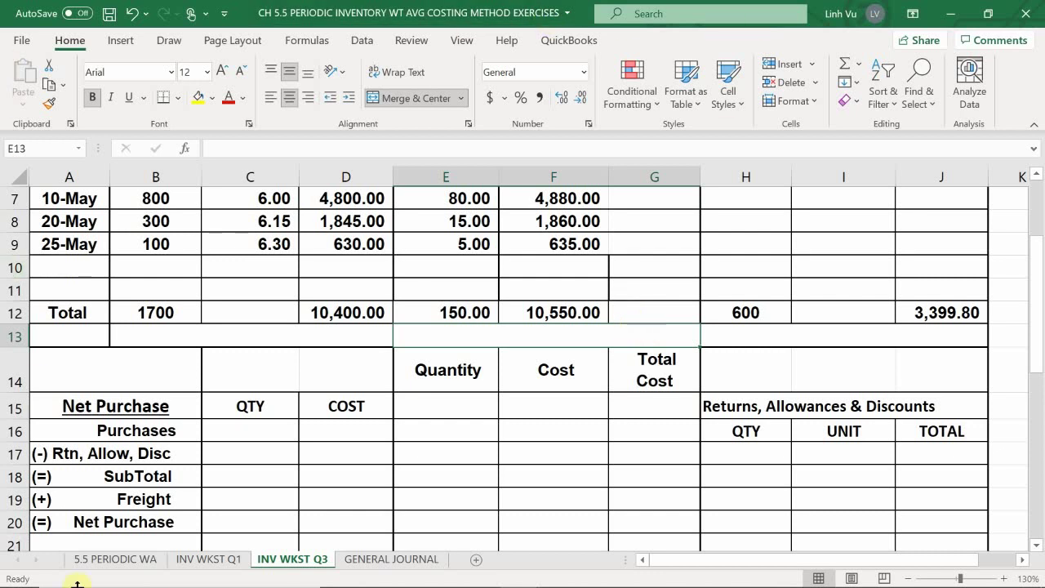
{"action": "scroll", "coordinate": [274, 389], "scroll_direction": "down", "scroll_amount": 2}
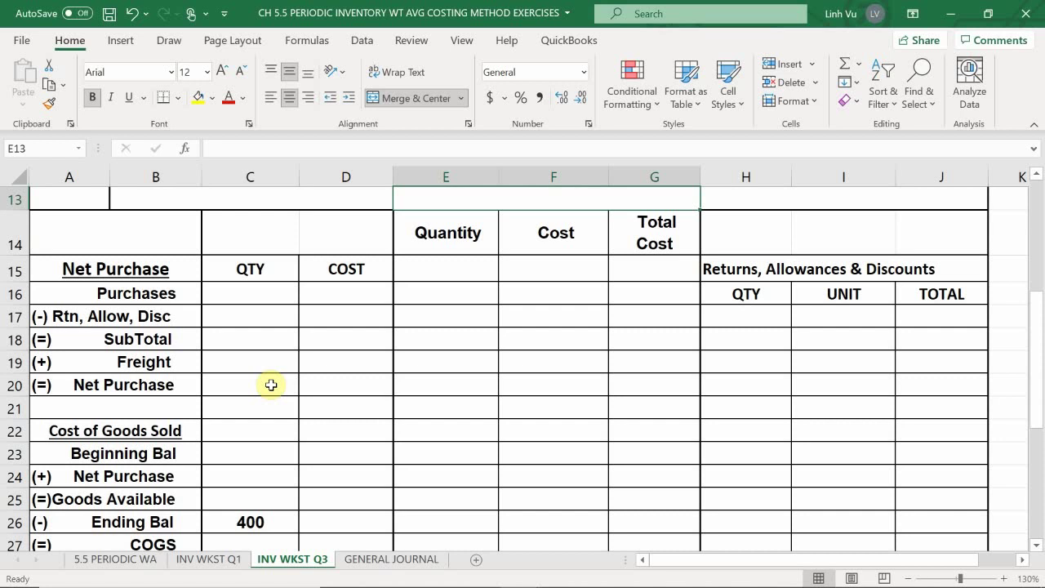
{"action": "scroll", "coordinate": [271, 386], "scroll_direction": "up", "scroll_amount": 1}
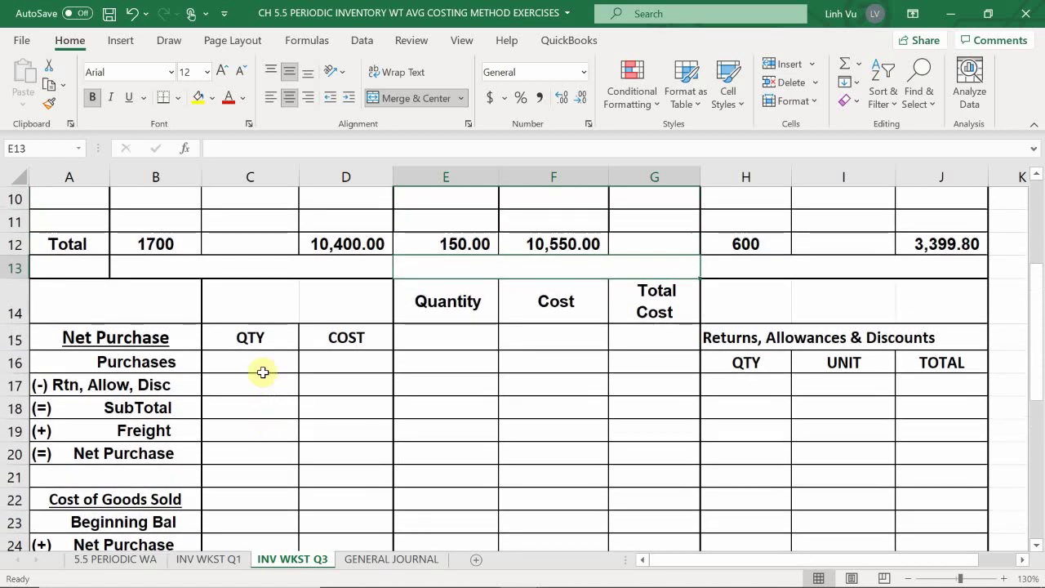
{"action": "left_click", "coordinate": [274, 363]}
{"action": "mouse_move", "coordinate": [434, 586]}
{"action": "type", "text": "="}
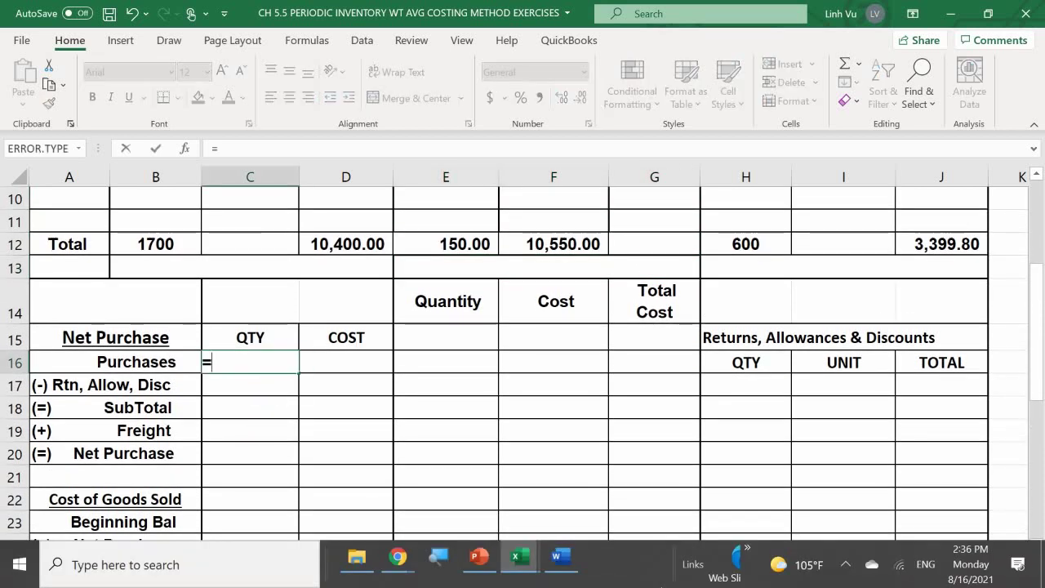
{"action": "key", "text": "Left"}
{"action": "key", "text": "Up"}
{"action": "key", "text": "Up"}
{"action": "key", "text": "Up"}
{"action": "key", "text": "Up"}
{"action": "key", "text": "Return"}
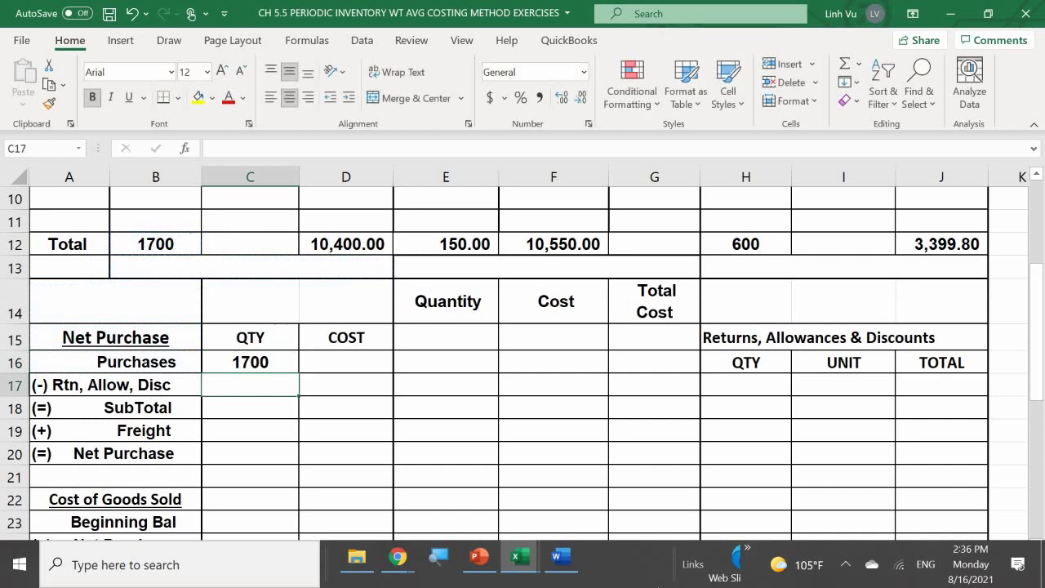
{"action": "key", "text": "Up"}
{"action": "key", "text": "Right"}
{"action": "type", "text": "="}
{"action": "key", "text": "Up"}
{"action": "key", "text": "Up"}
{"action": "key", "text": "Up"}
{"action": "key", "text": "Up"}
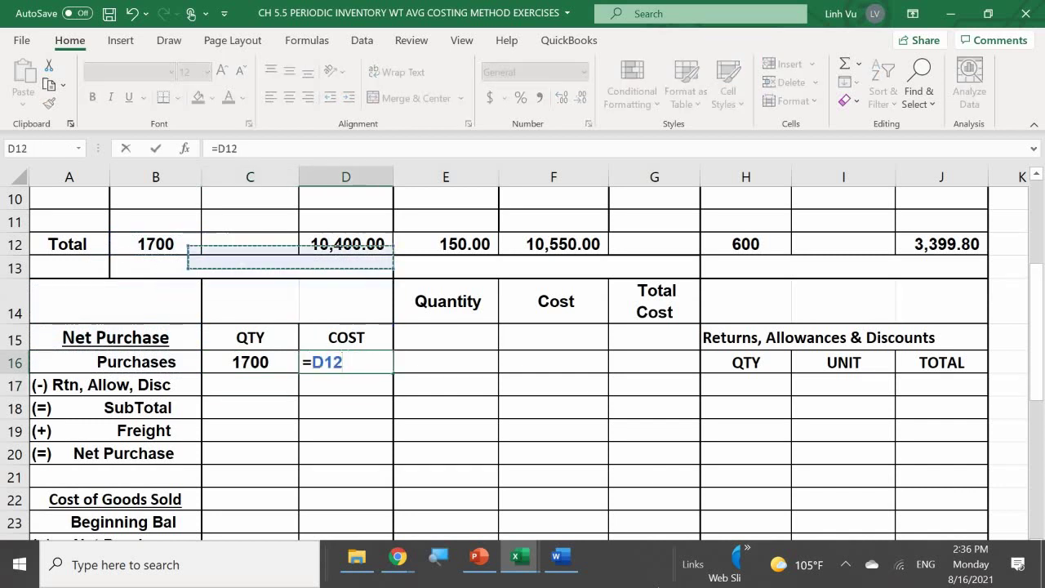
{"action": "key", "text": "Return"}
{"action": "key", "text": "Left"}
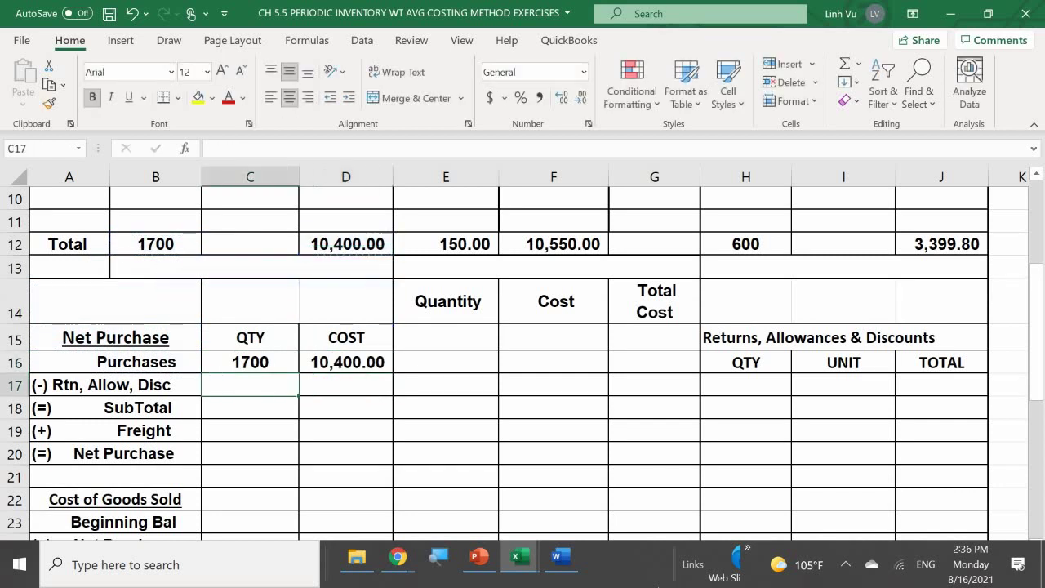
Enter 0 for both the returns quantity C17 and returns cost D17.
{"action": "type", "text": "0"}
{"action": "key", "text": "Return"}
{"action": "key", "text": "Up"}
{"action": "key", "text": "Right"}
{"action": "type", "text": "0"}
{"action": "key", "text": "Return"}
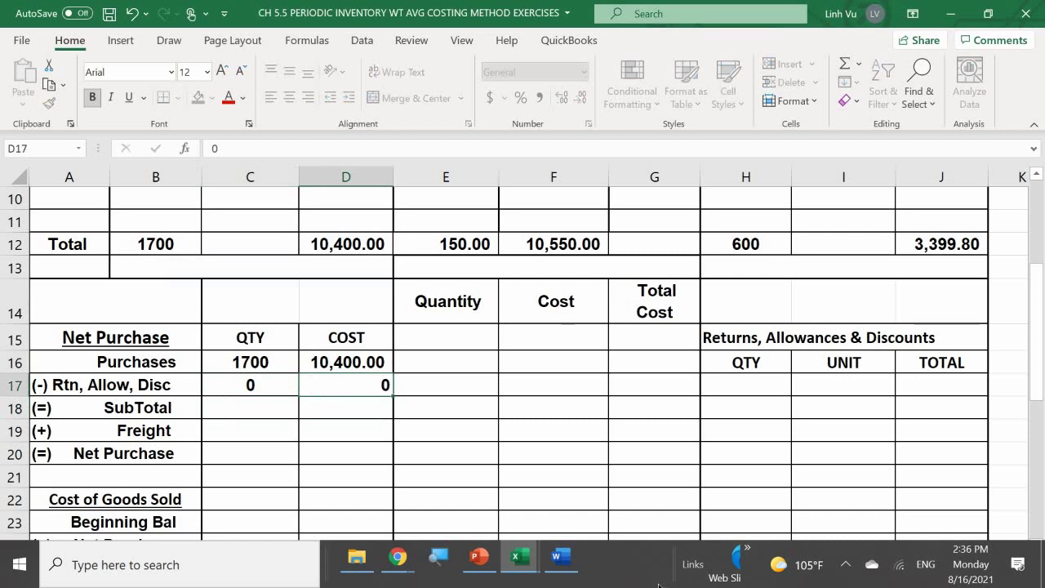
{"action": "key", "text": "Left"}
Calculate the subtotal row with =C16-C17 in C18 and =D16-D17 in D18.
{"action": "type", "text": "="}
{"action": "key", "text": "Up"}
{"action": "key", "text": "Up"}
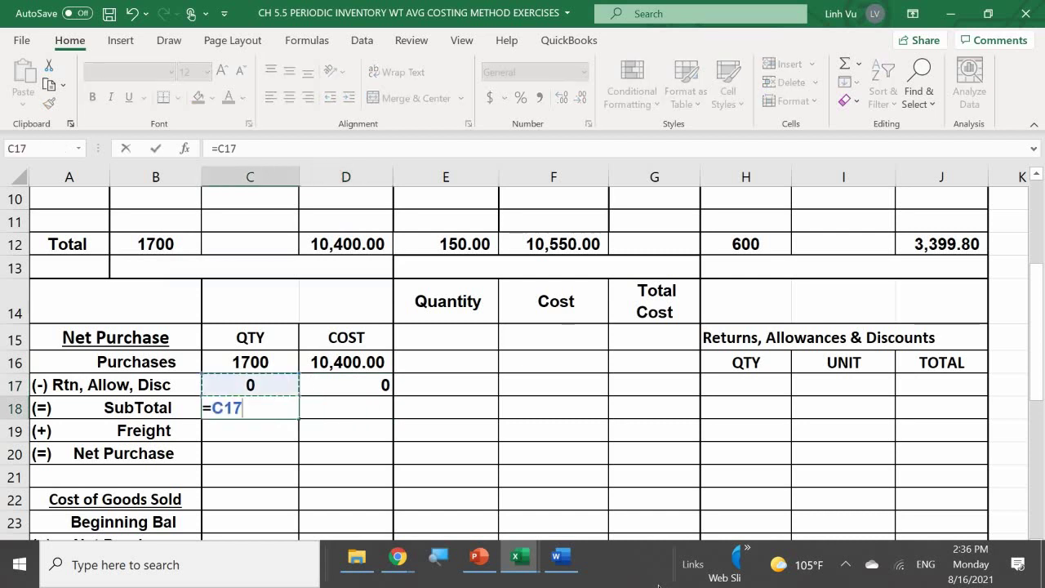
{"action": "type", "text": "-"}
{"action": "key", "text": "Up"}
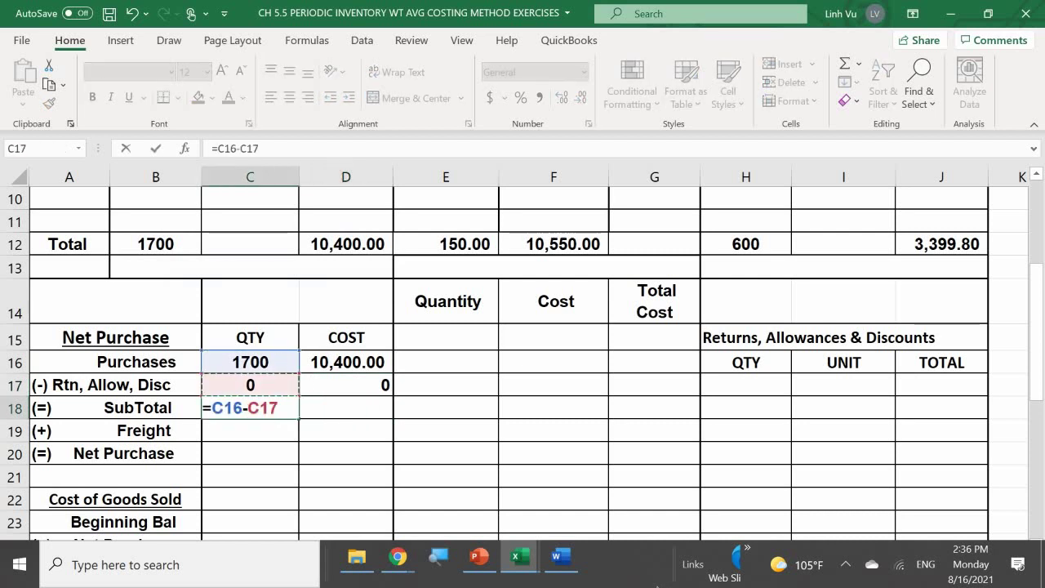
{"action": "key", "text": "Return"}
{"action": "key", "text": "Up"}
{"action": "key", "text": "Right"}
{"action": "type", "text": "="}
{"action": "key", "text": "Up"}
{"action": "key", "text": "Up"}
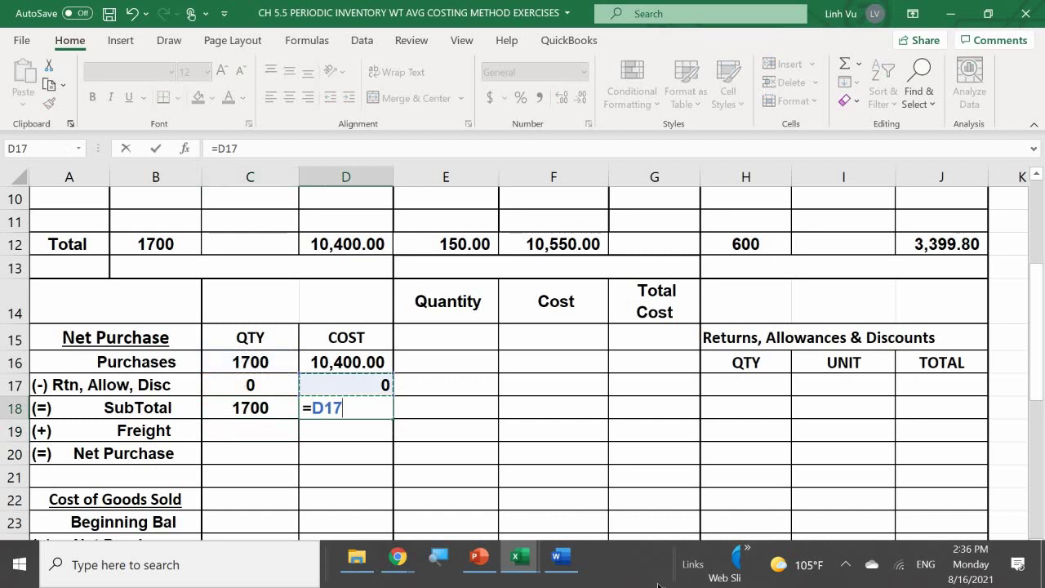
{"action": "type", "text": "-"}
{"action": "key", "text": "Up"}
{"action": "key", "text": "Return"}
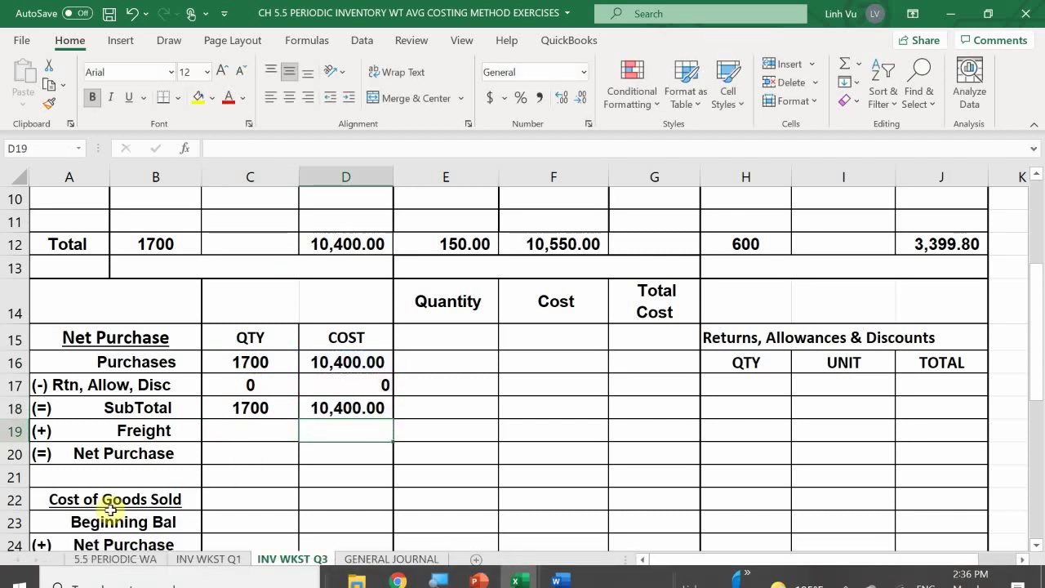
Enter freight as 0 quantity in C19 and =E12 (150.00) in D19.
{"action": "left_click", "coordinate": [270, 422]}
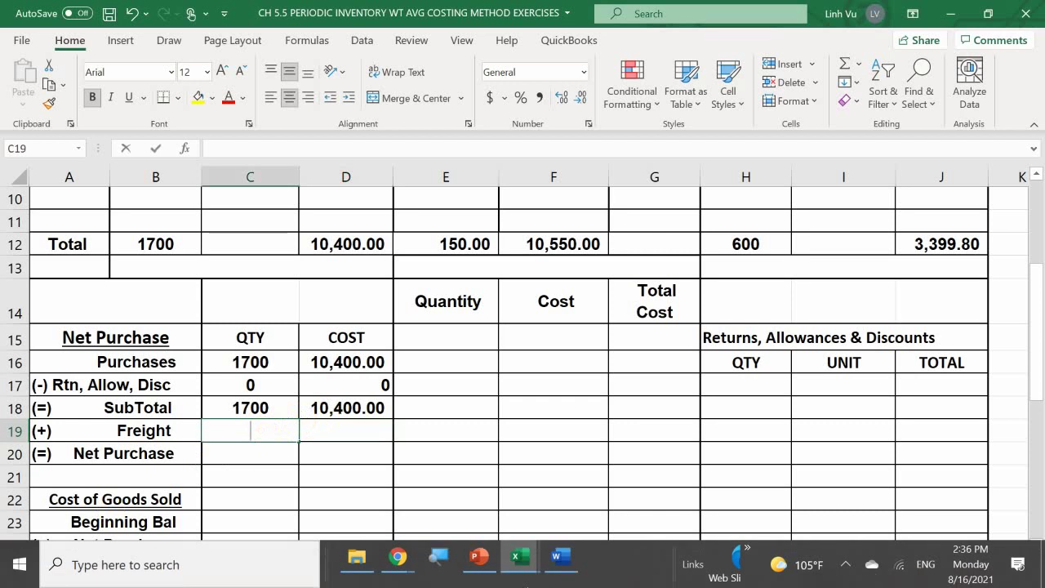
{"action": "type", "text": "0"}
{"action": "key", "text": "Return"}
{"action": "key", "text": "Right"}
{"action": "key", "text": "Up"}
{"action": "type", "text": "="}
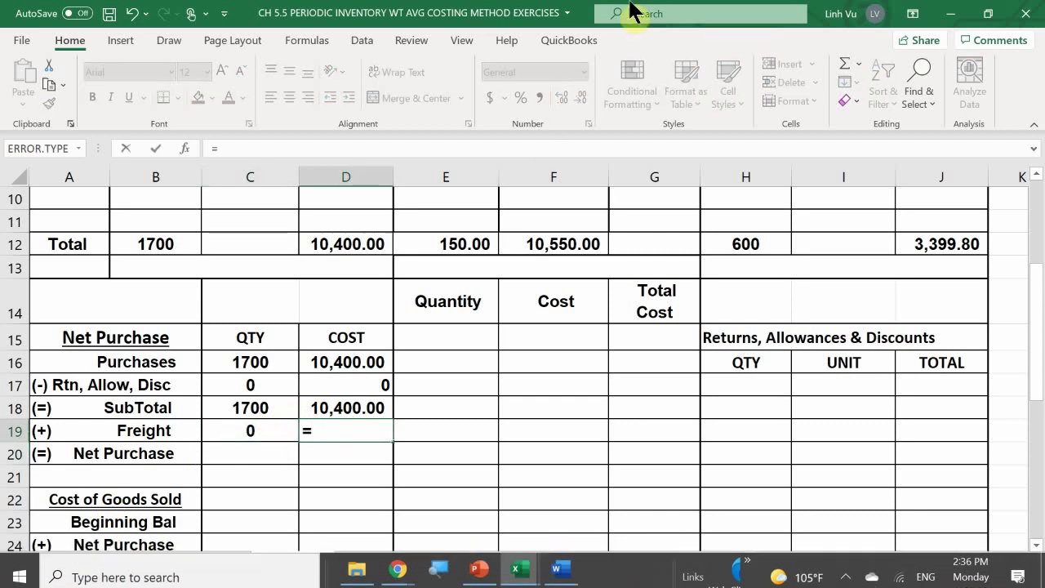
{"action": "left_click", "coordinate": [466, 245]}
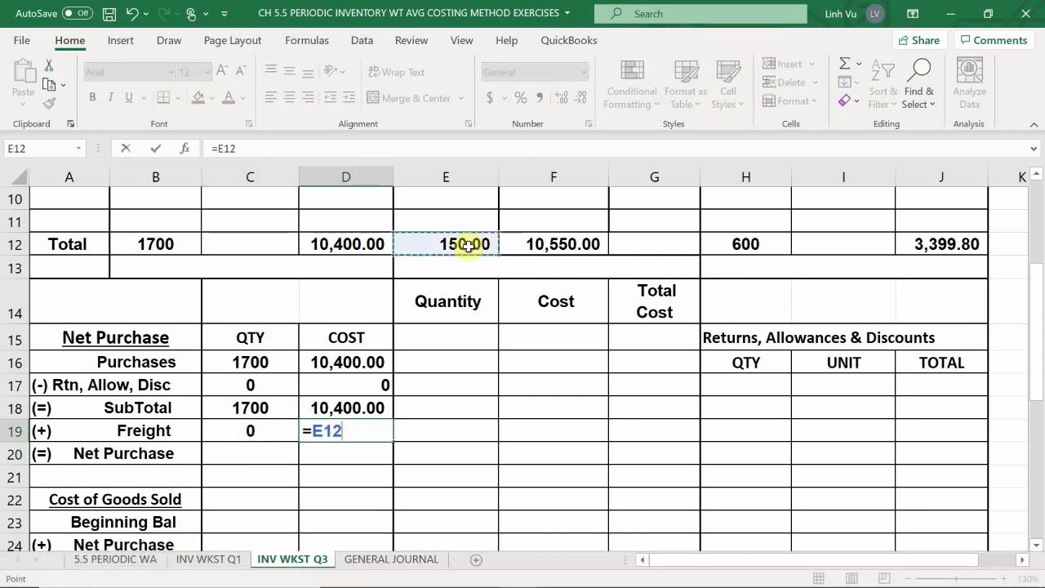
{"action": "key", "text": "Return"}
Total the net purchase with =C18+C19 (1700) in C20 and =D18+D19 (10,550.00) in D20.
{"action": "key", "text": "Left"}
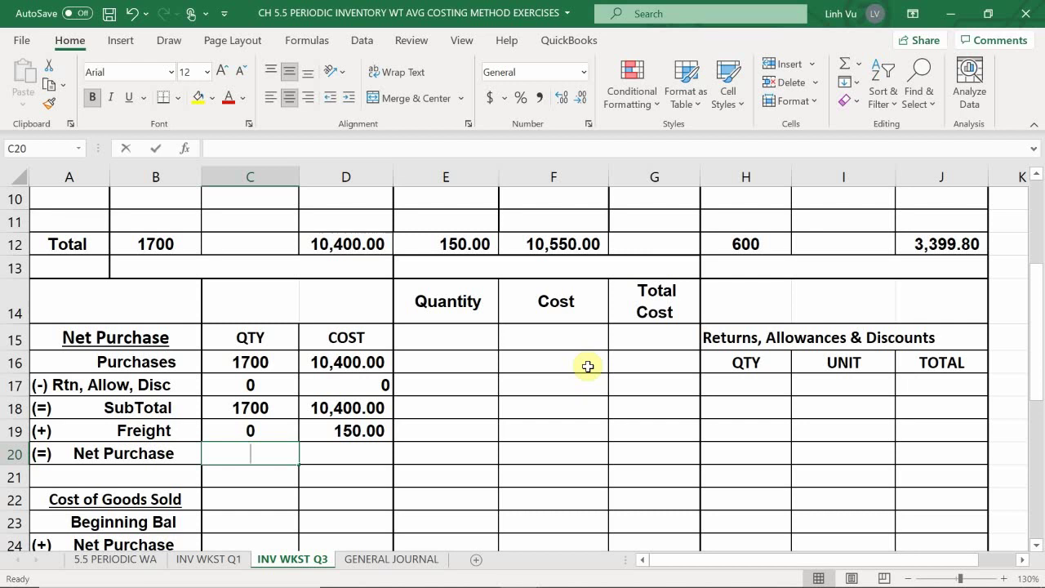
{"action": "type", "text": "="}
{"action": "key", "text": "Up"}
{"action": "key", "text": "Up"}
{"action": "type", "text": "+"}
{"action": "key", "text": "Up"}
{"action": "key", "text": "Return"}
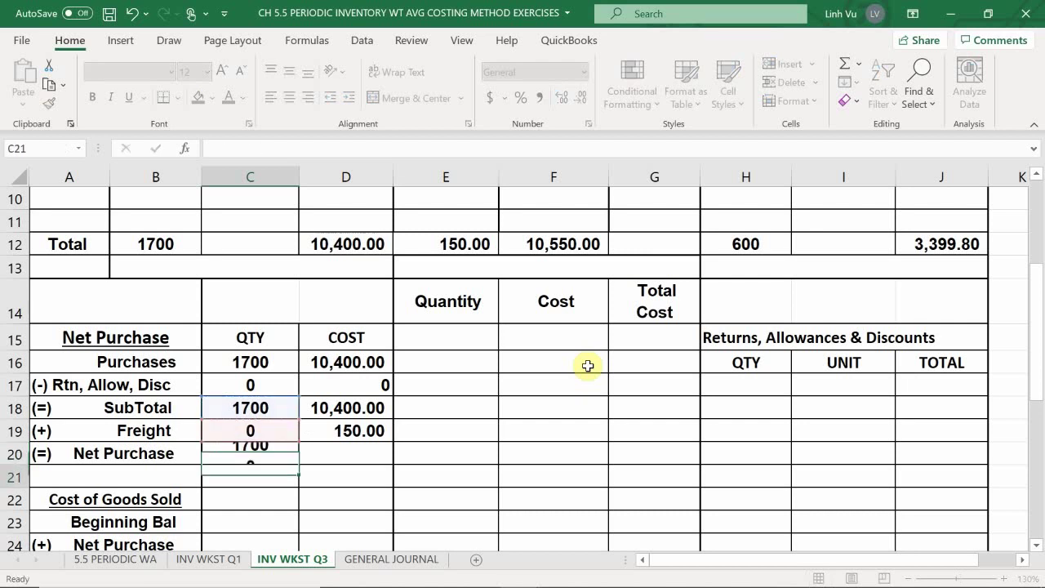
{"action": "key", "text": "Up"}
{"action": "key", "text": "Right"}
{"action": "type", "text": "="}
{"action": "key", "text": "Up"}
{"action": "key", "text": "Up"}
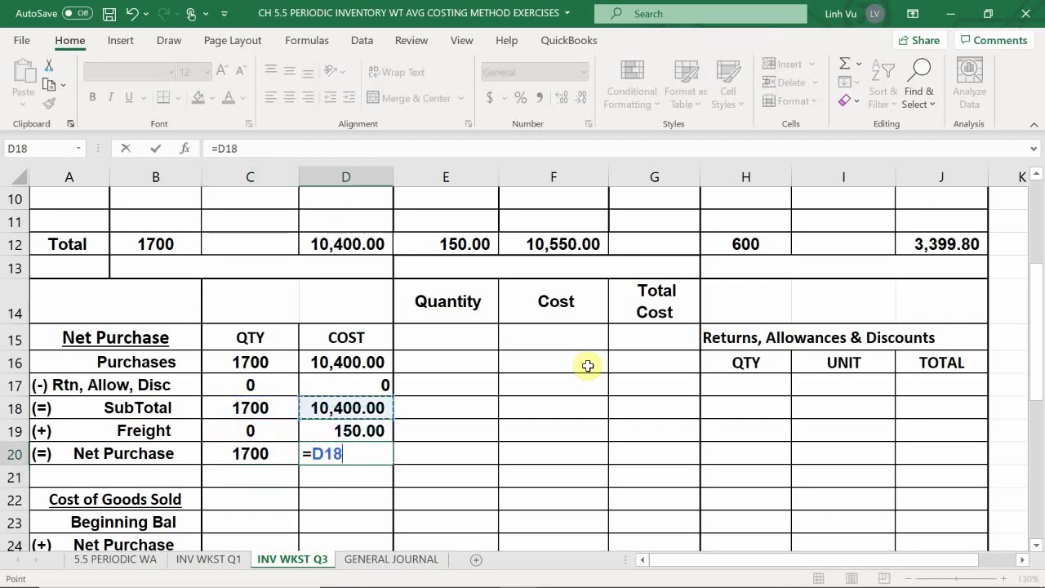
{"action": "type", "text": "+"}
{"action": "key", "text": "Up"}
{"action": "key", "text": "Return"}
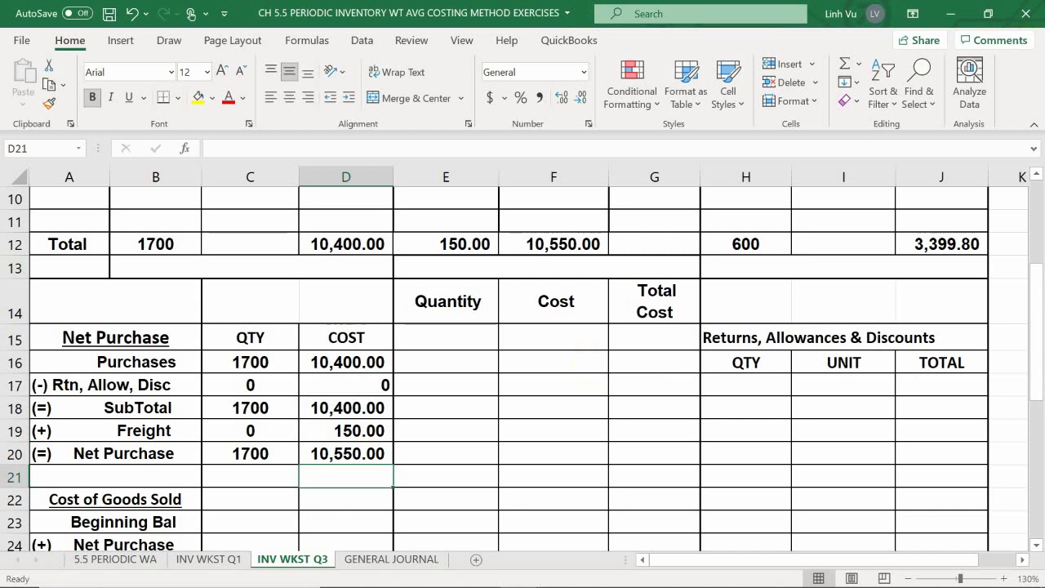
Enter =H12 (600) in C23 and =J12 (3,399.80) in D23 for the beginning balance.
{"action": "scroll", "coordinate": [234, 400], "scroll_direction": "down", "scroll_amount": 2}
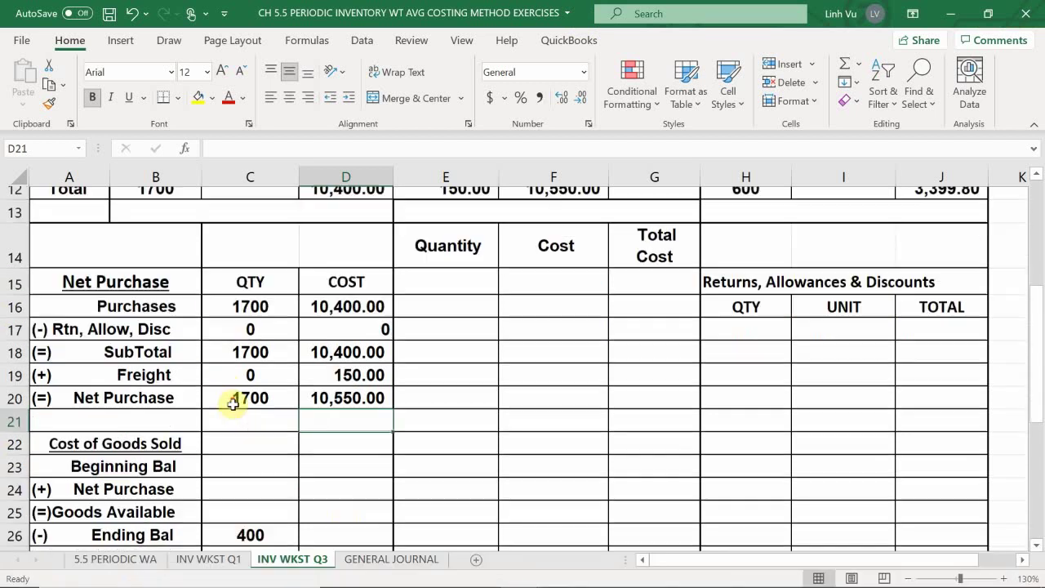
{"action": "scroll", "coordinate": [233, 403], "scroll_direction": "down", "scroll_amount": 1}
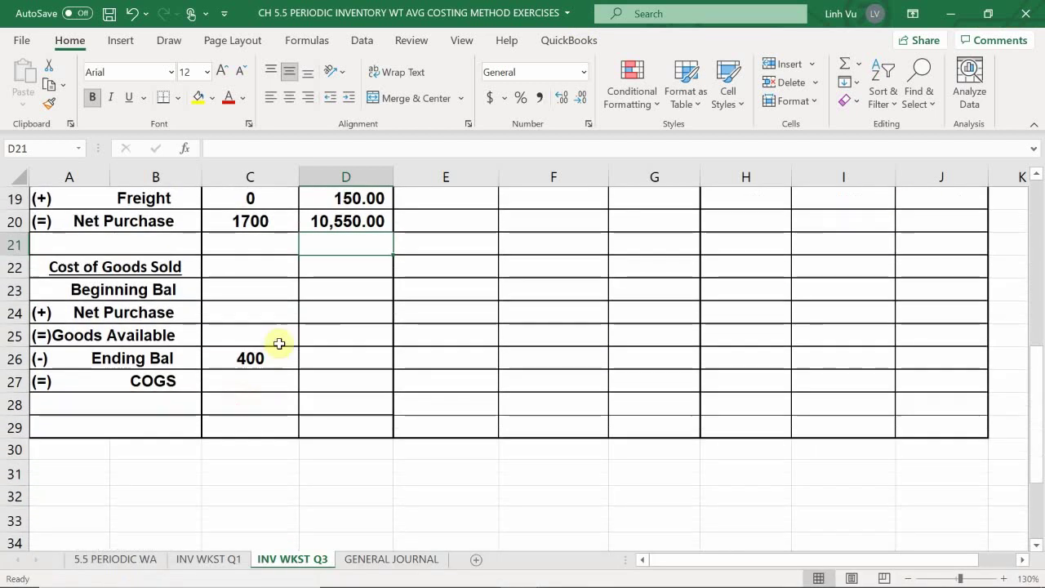
{"action": "left_click", "coordinate": [240, 285]}
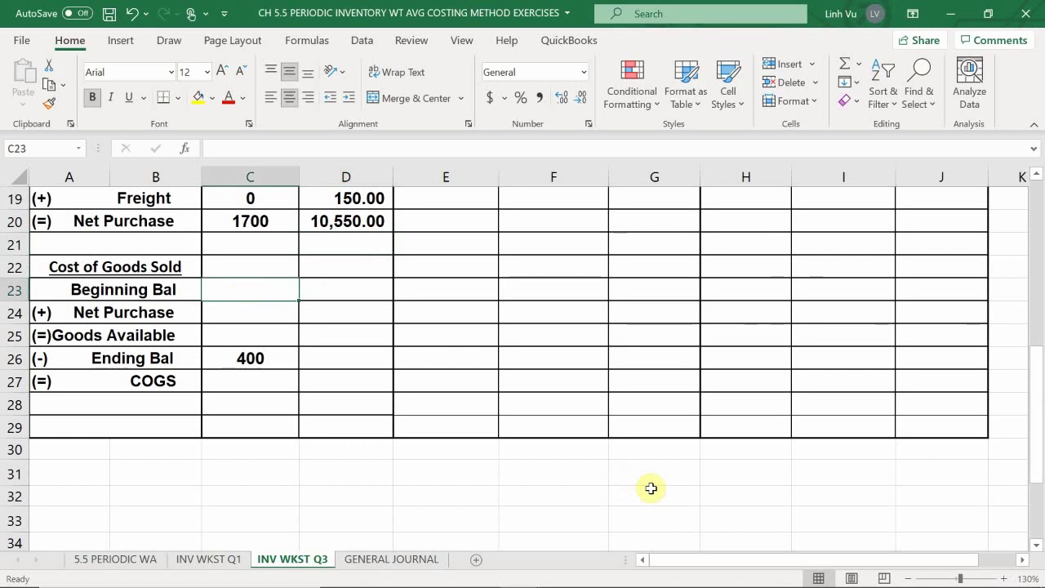
{"action": "type", "text": "="}
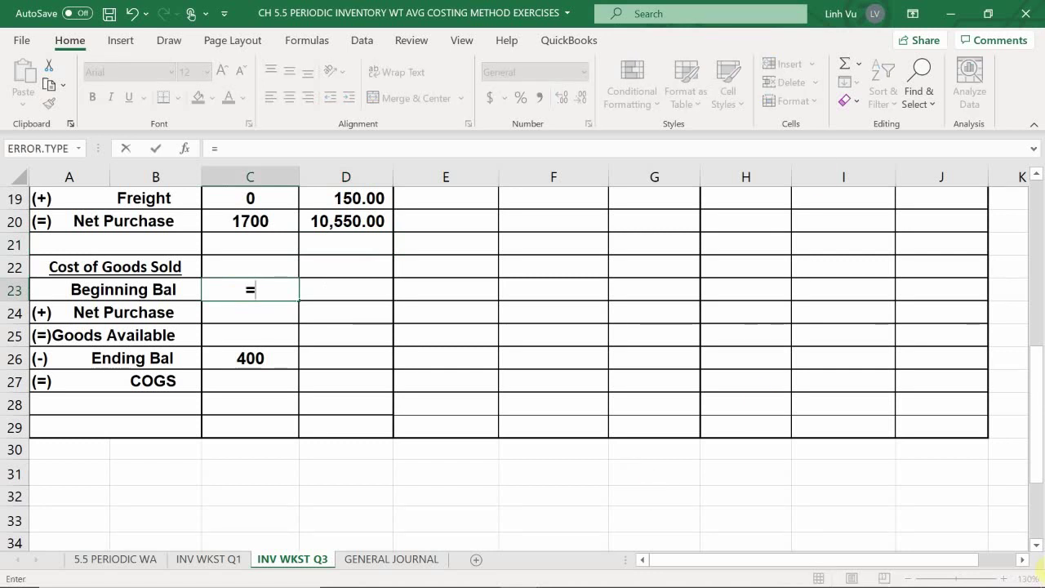
{"action": "scroll", "coordinate": [840, 352], "scroll_direction": "up", "scroll_amount": 2}
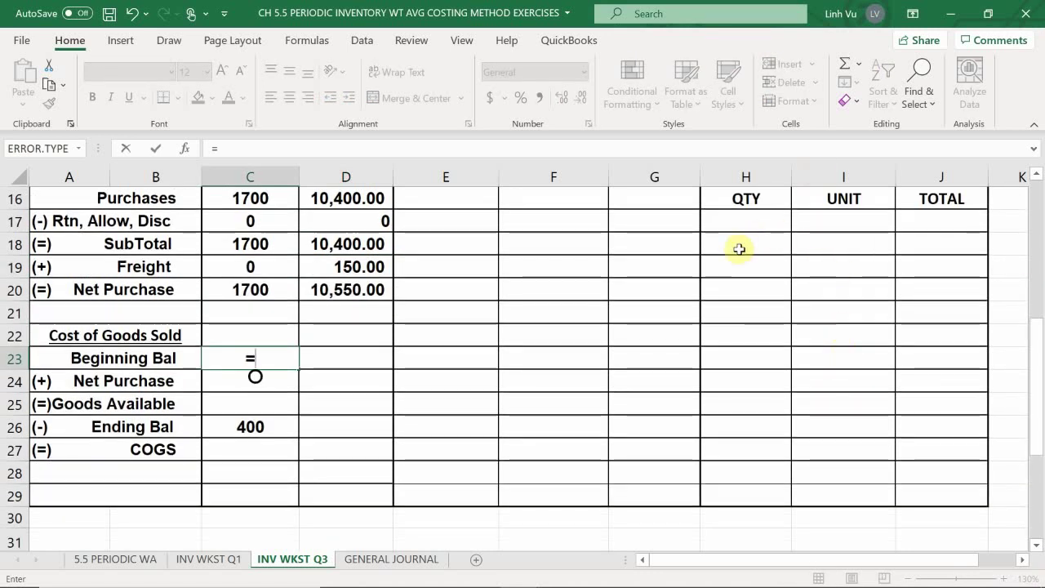
{"action": "scroll", "coordinate": [771, 229], "scroll_direction": "up", "scroll_amount": 1}
{"action": "left_click", "coordinate": [755, 244]}
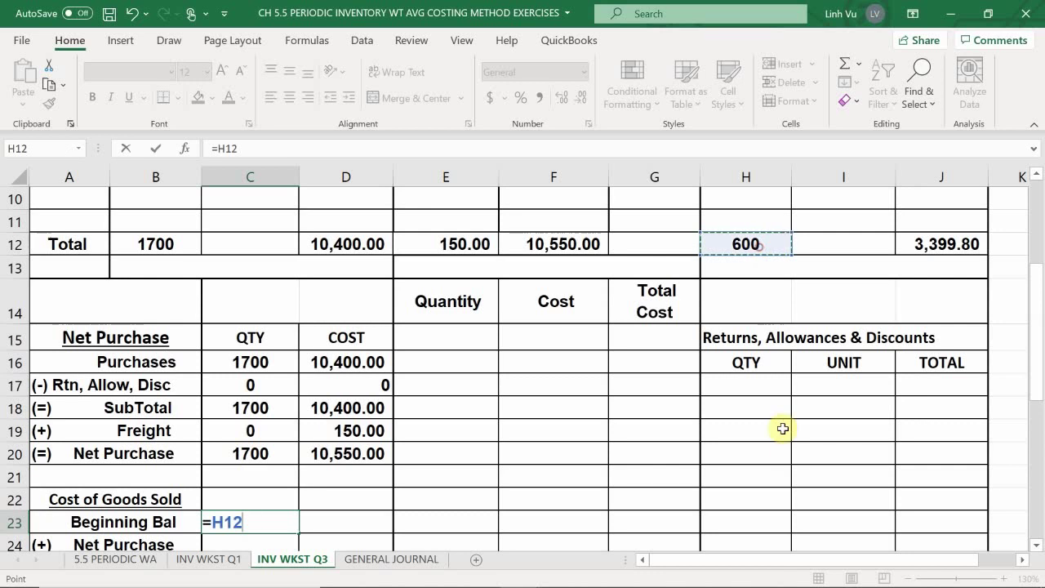
{"action": "key", "text": "Return"}
{"action": "key", "text": "Up"}
{"action": "key", "text": "Right"}
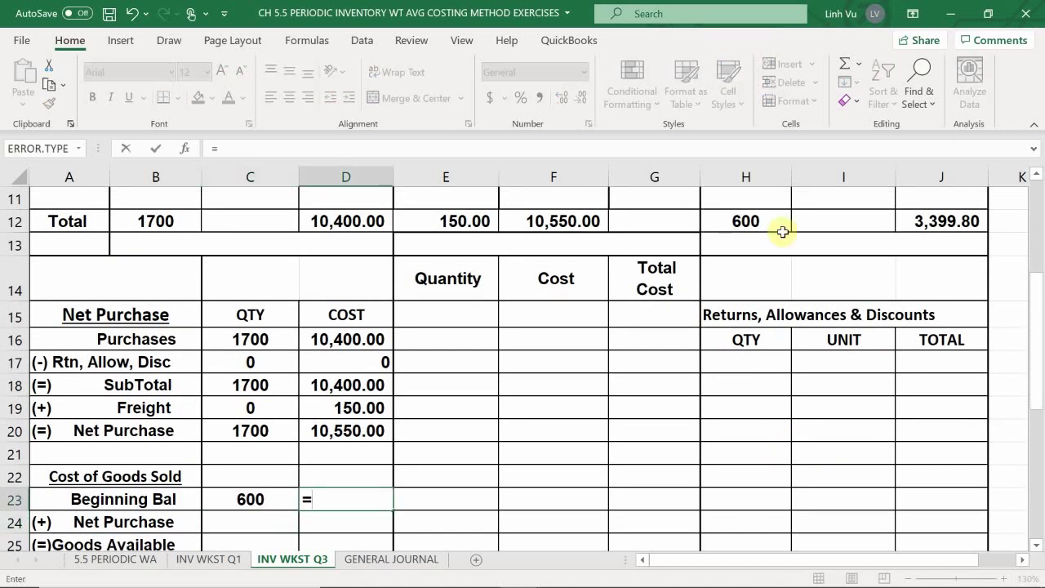
{"action": "left_click", "coordinate": [918, 221]}
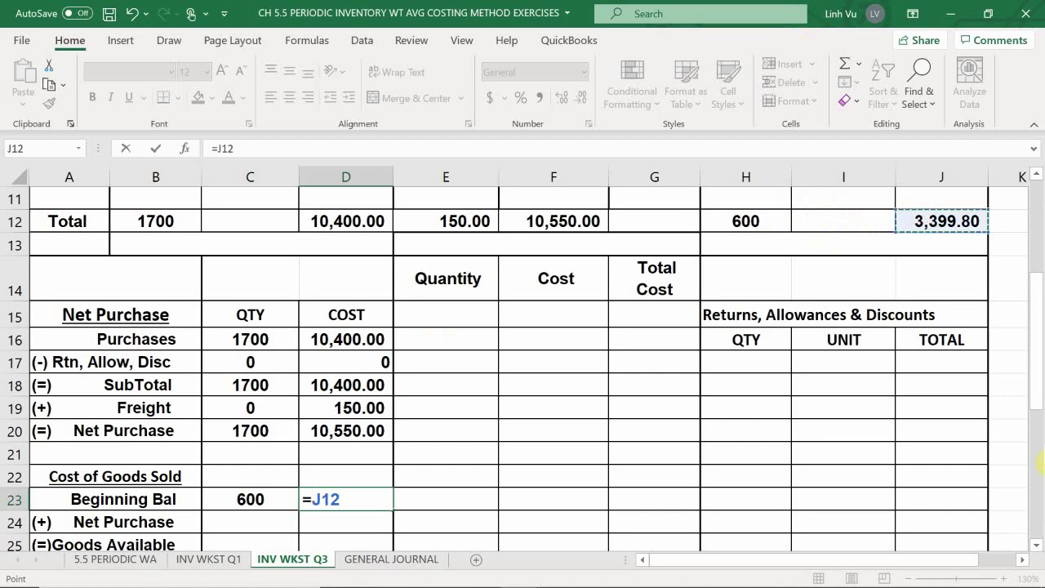
{"action": "key", "text": "Return"}
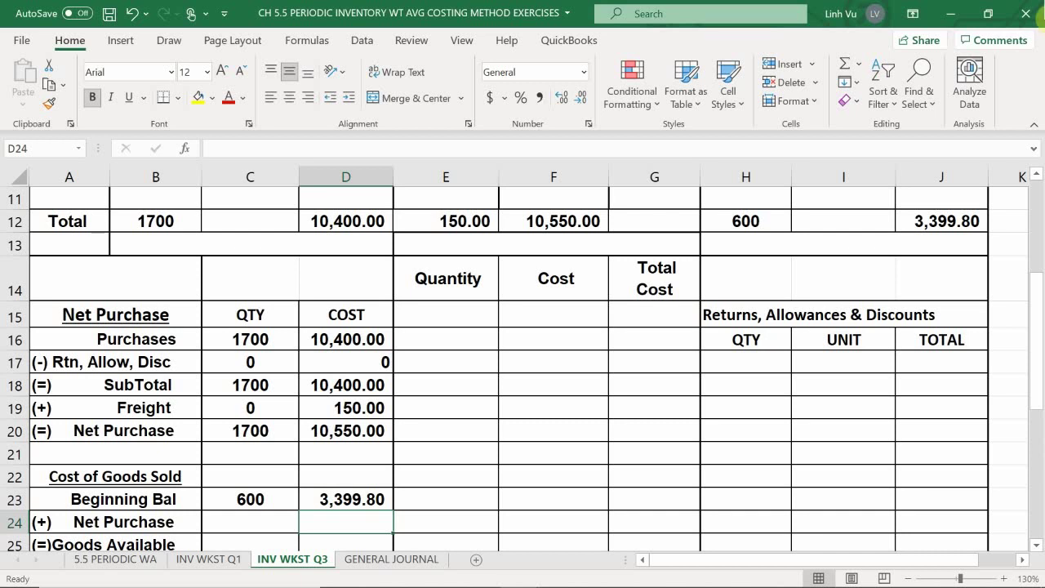
{"action": "scroll", "coordinate": [249, 408], "scroll_direction": "down", "scroll_amount": 1}
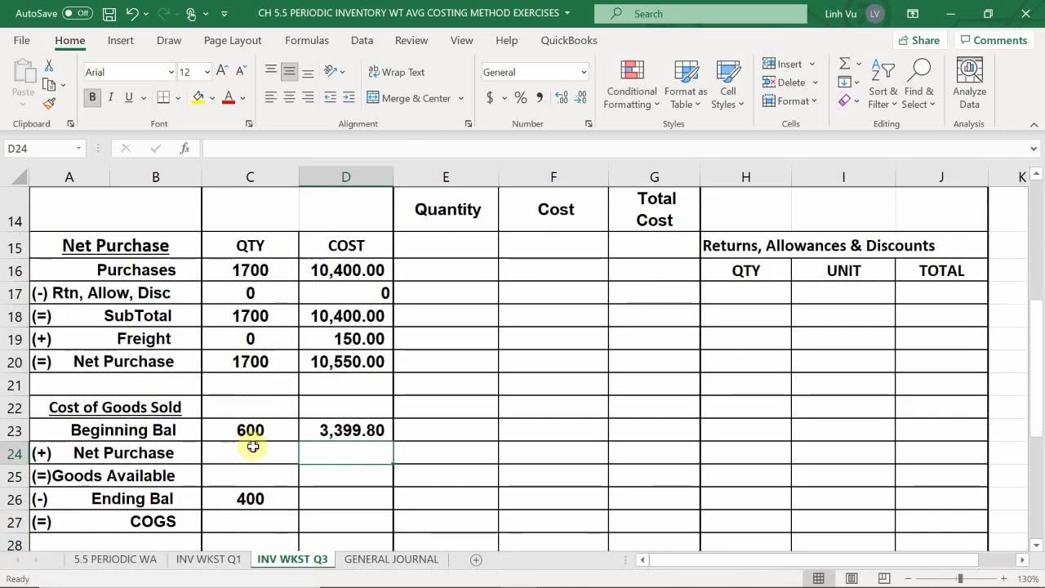
Bring the net purchase into row 24 with =C20 (1700) and =D20 (10,550.00).
{"action": "left_click", "coordinate": [250, 449]}
{"action": "type", "text": "="}
{"action": "key", "text": "Up"}
{"action": "key", "text": "Up"}
{"action": "key", "text": "Up"}
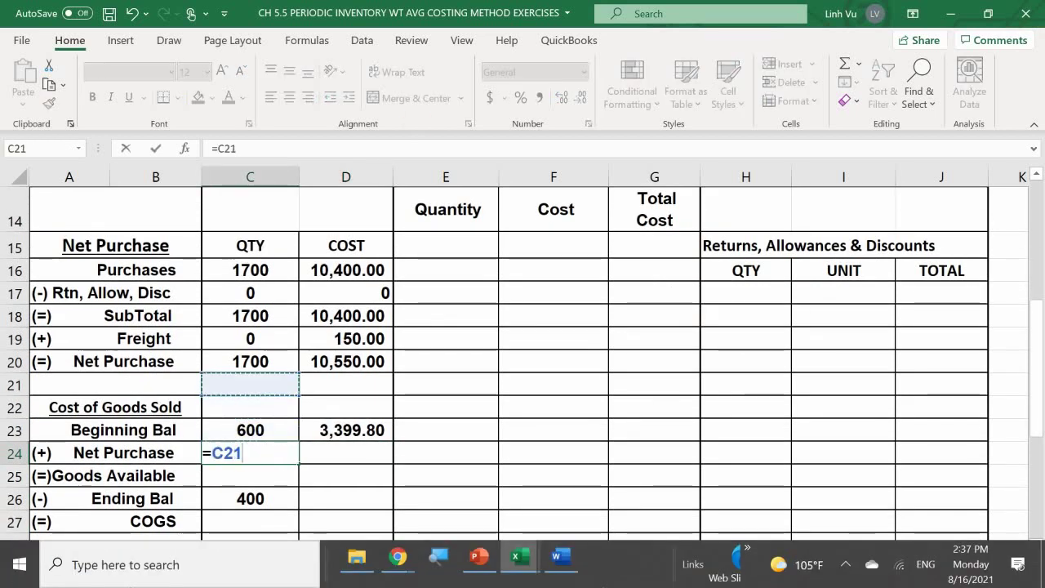
{"action": "key", "text": "Up"}
{"action": "key", "text": "Return"}
{"action": "left_click", "coordinate": [346, 452]}
{"action": "type", "text": "="}
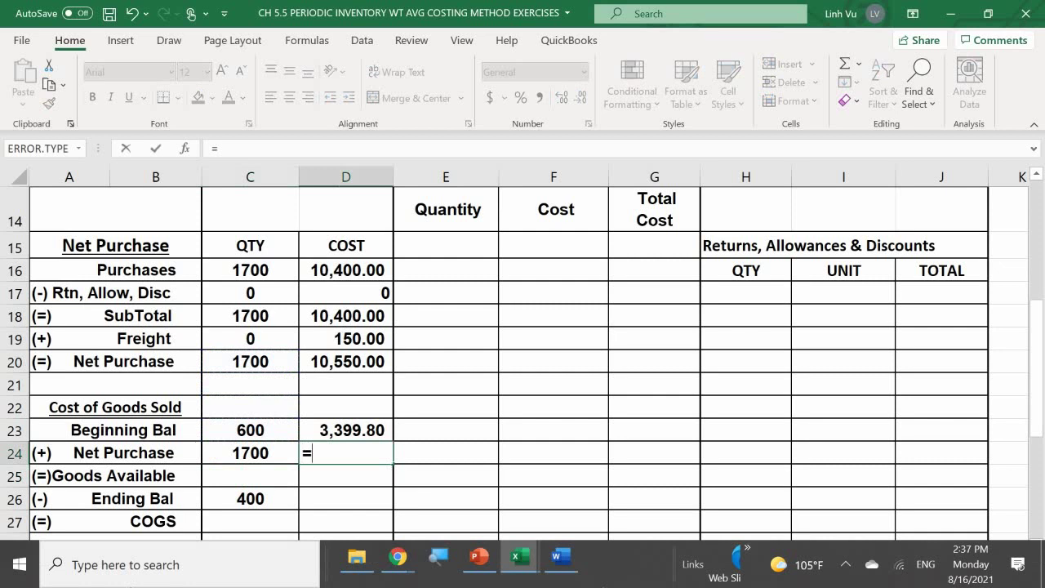
{"action": "key", "text": "Up"}
{"action": "key", "text": "Up"}
Total Goods Available with =C23+C24 (2300) in C25 and =D23+D24 (13,949.80) in D25.
{"action": "key", "text": "Up"}
{"action": "key", "text": "Up"}
{"action": "key", "text": "Return"}
{"action": "key", "text": "Left"}
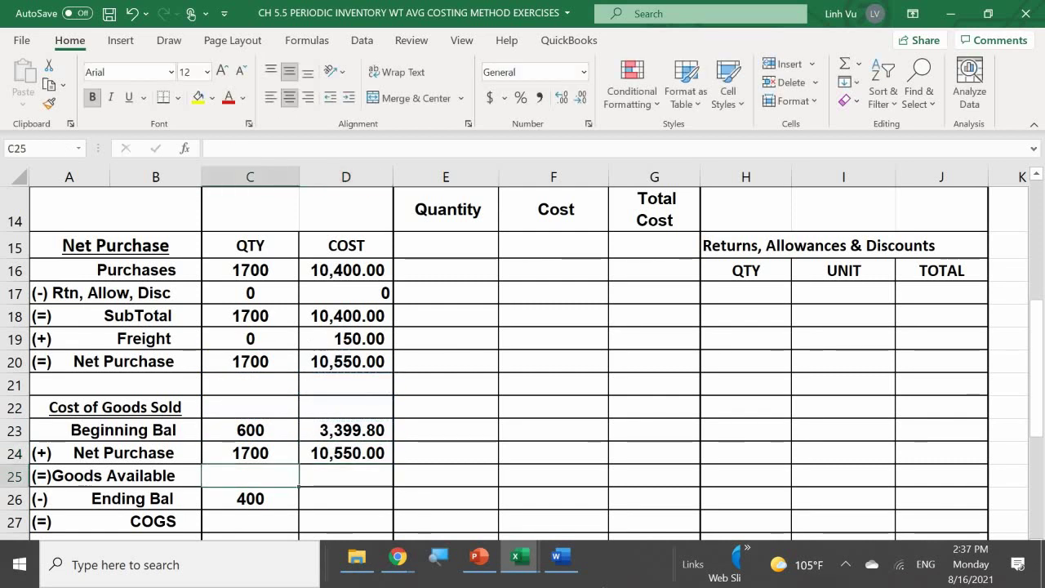
{"action": "type", "text": "="}
{"action": "key", "text": "Up"}
{"action": "key", "text": "Up"}
{"action": "type", "text": "+"}
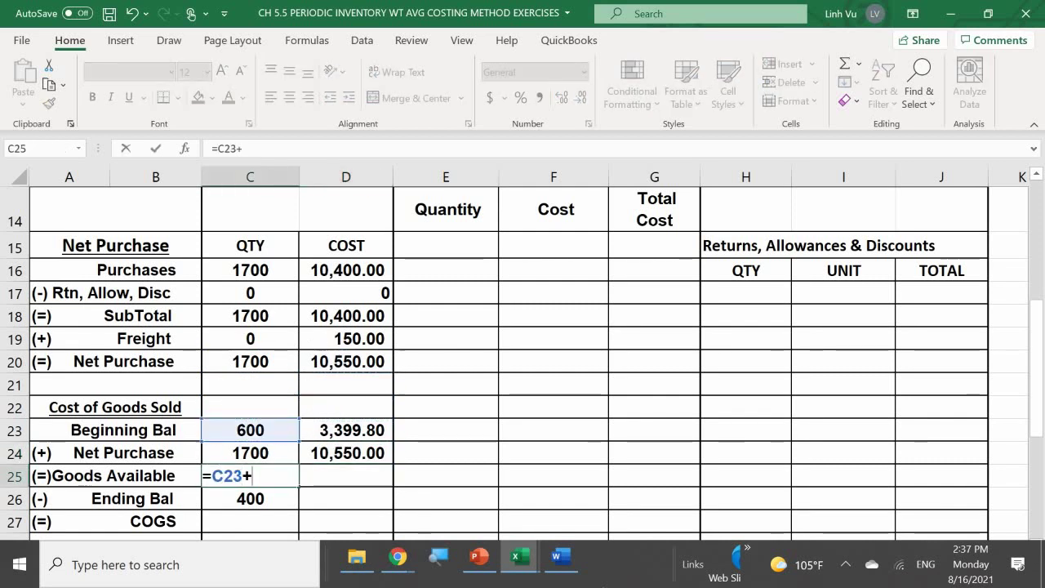
{"action": "left_click", "coordinate": [250, 453]}
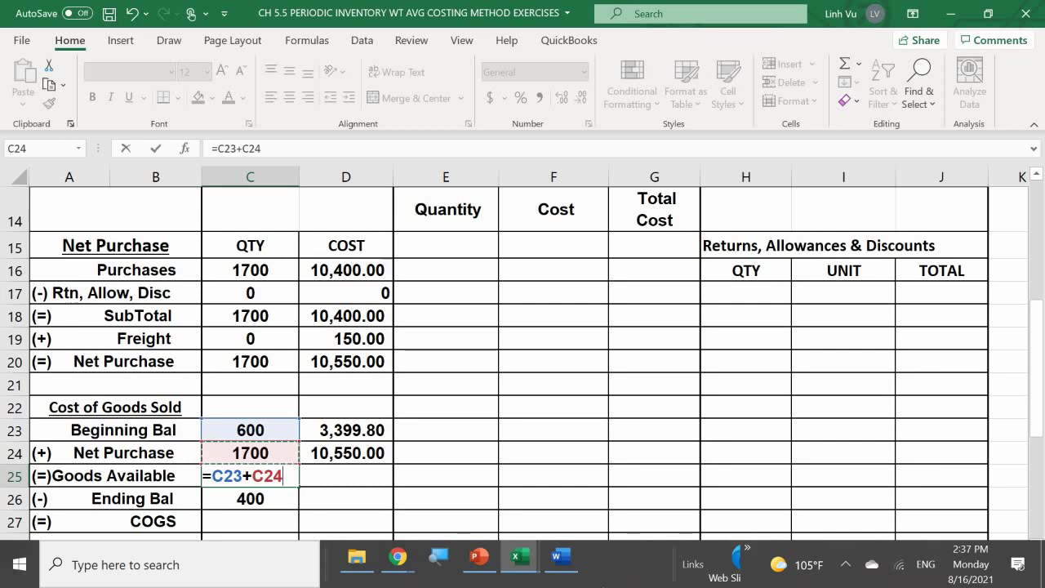
{"action": "key", "text": "Return"}
{"action": "left_click", "coordinate": [346, 475]}
{"action": "type", "text": "="}
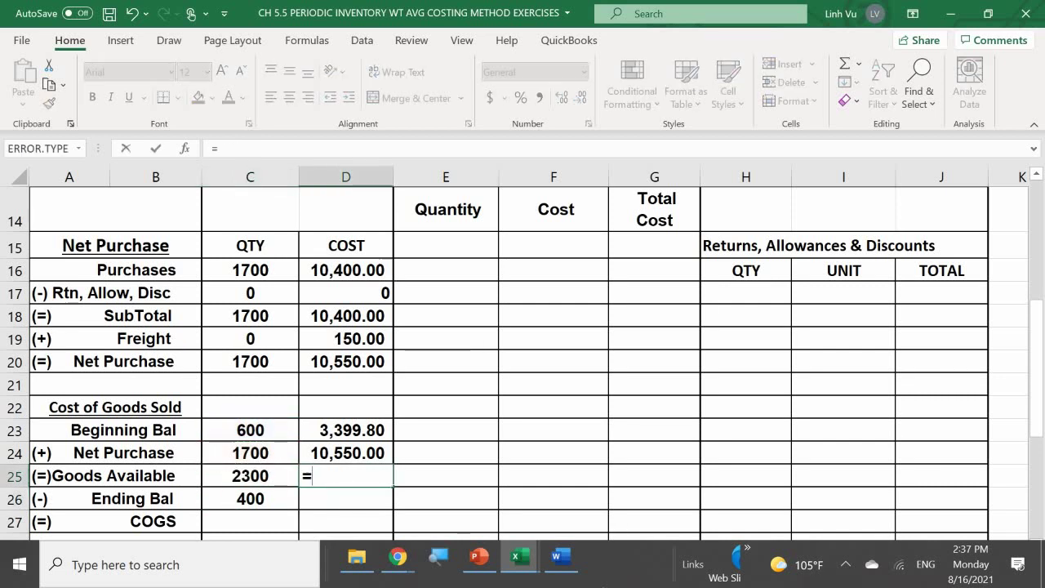
{"action": "left_click", "coordinate": [346, 429]}
{"action": "key", "text": "Up"}
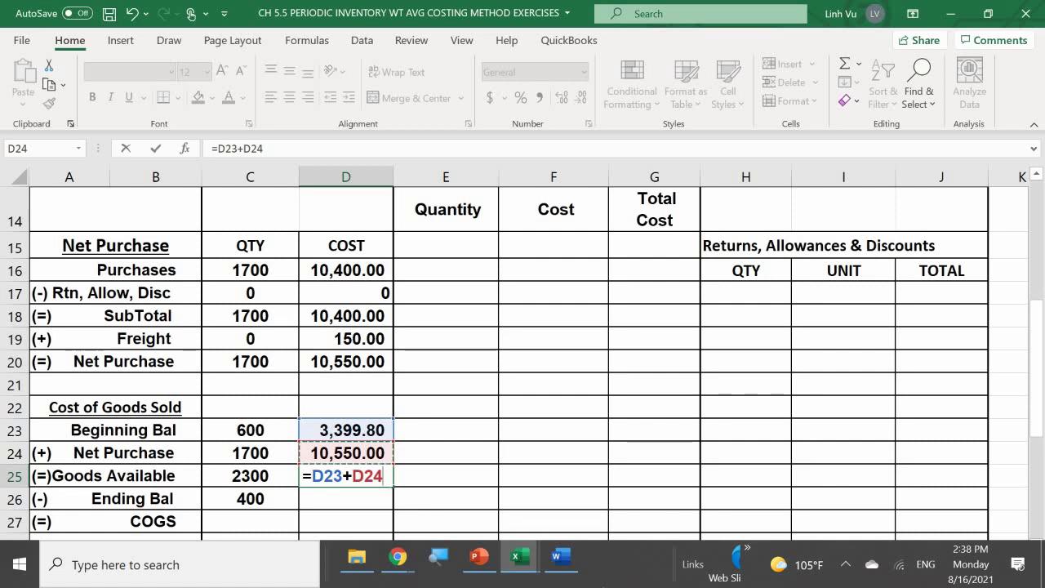
{"action": "key", "text": "Return"}
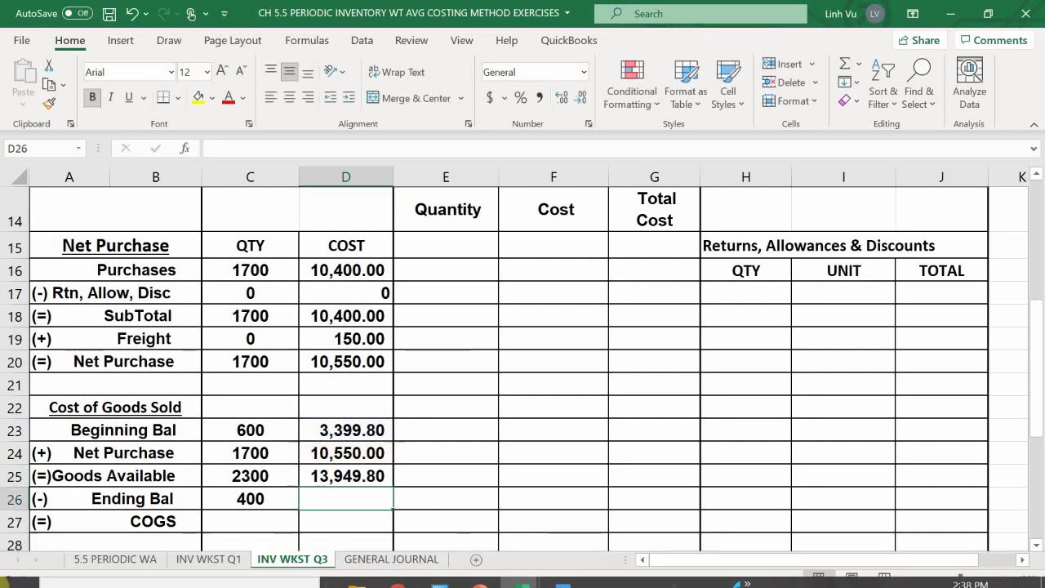
Enter =C25 (2300) in E25 and =D25 (13,949.80) in G25.
{"action": "scroll", "coordinate": [294, 335], "scroll_direction": "down", "scroll_amount": 2}
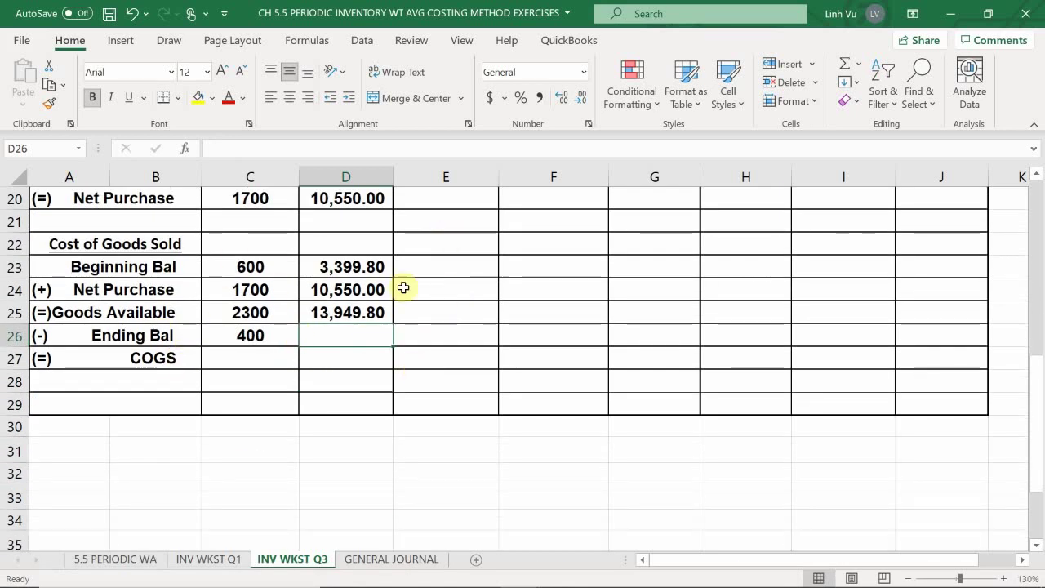
{"action": "left_click", "coordinate": [448, 311]}
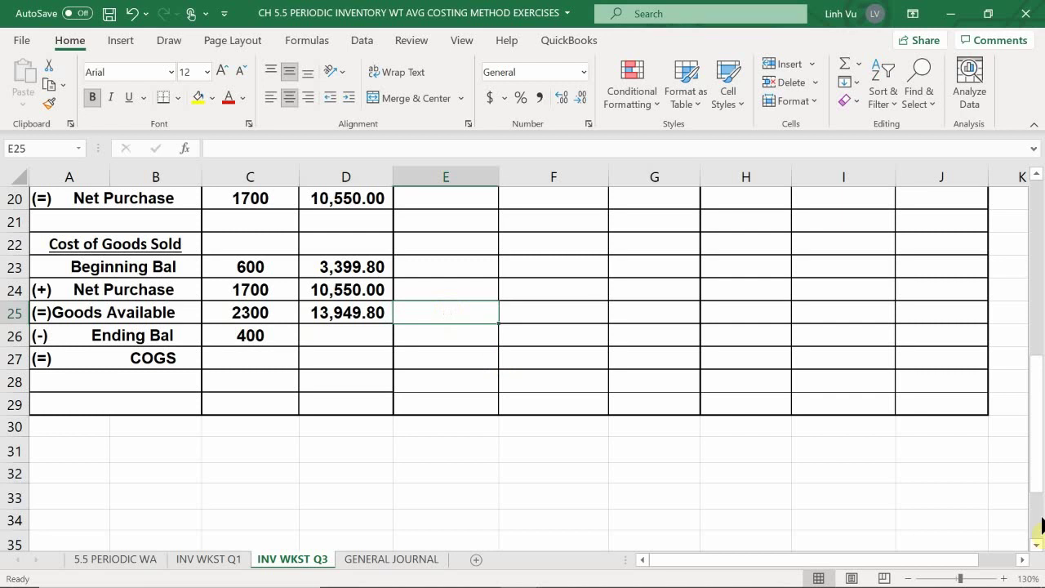
{"action": "type", "text": "="}
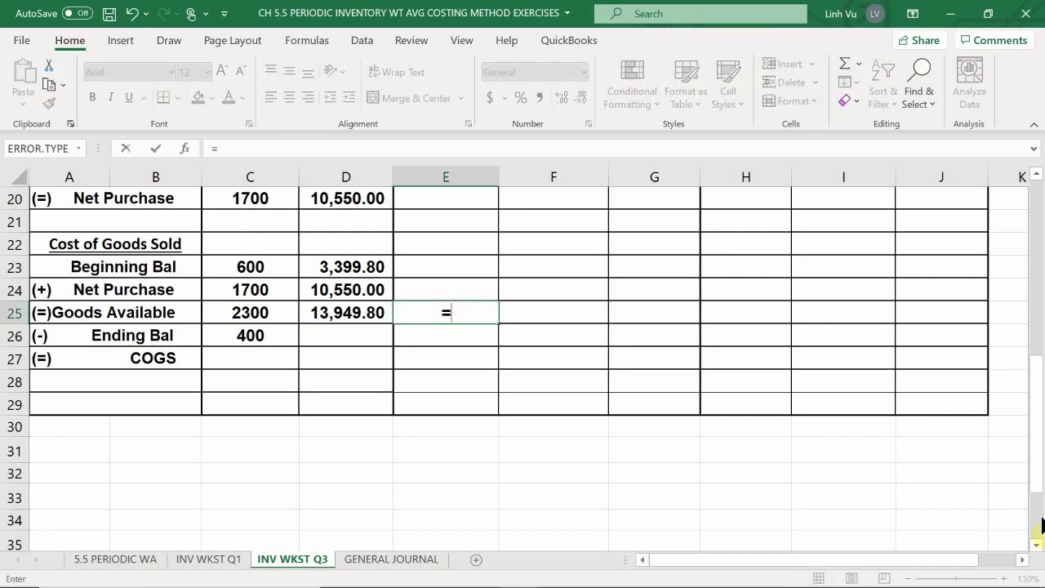
{"action": "key", "text": "Left"}
{"action": "key", "text": "Left"}
{"action": "key", "text": "Left"}
{"action": "key", "text": "Right"}
{"action": "key", "text": "Right"}
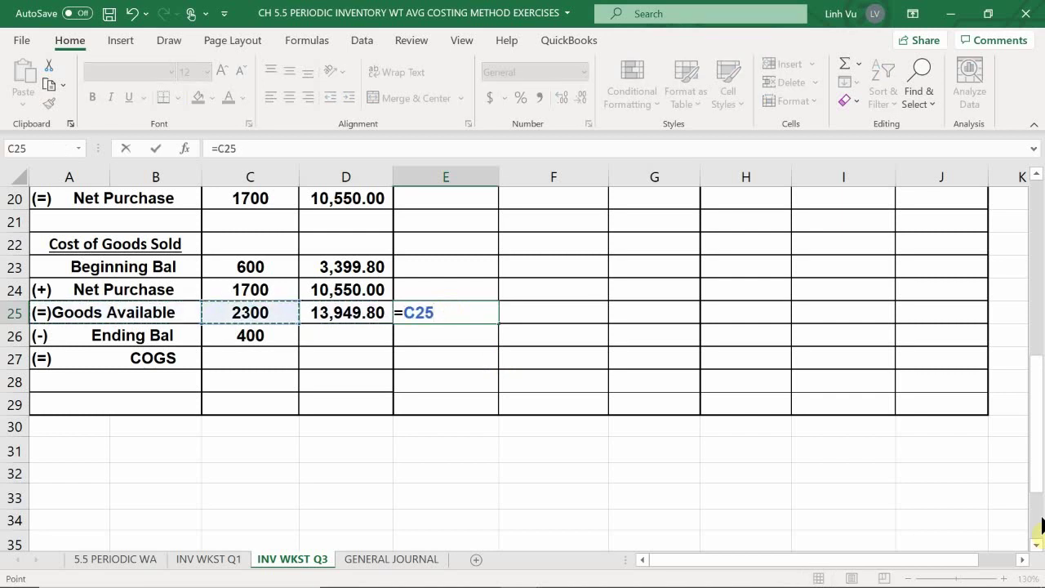
{"action": "key", "text": "Return"}
{"action": "key", "text": "Right"}
{"action": "key", "text": "Up"}
{"action": "key", "text": "Right"}
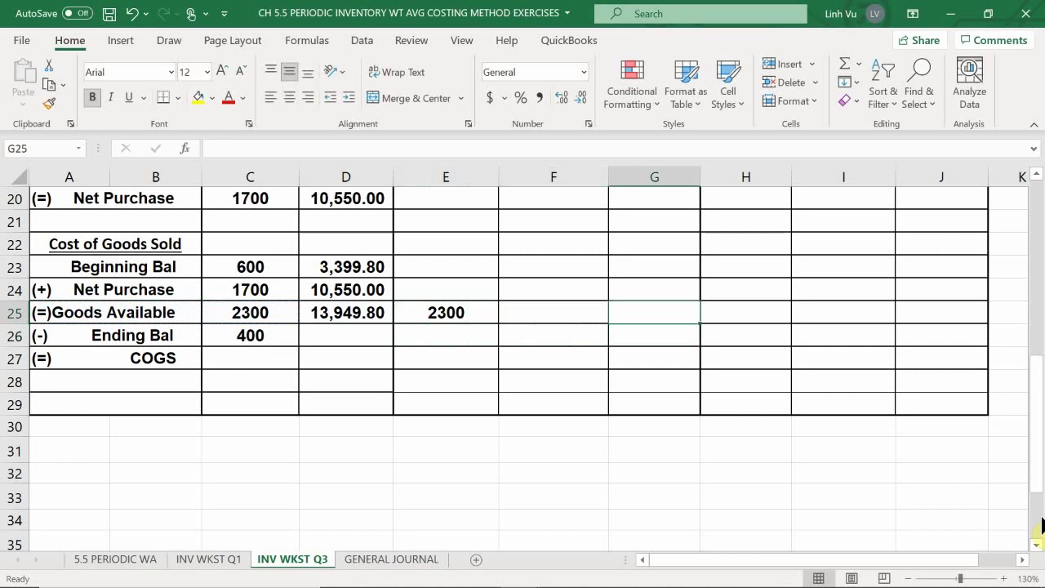
{"action": "type", "text": "="}
{"action": "key", "text": "Left"}
{"action": "key", "text": "Left"}
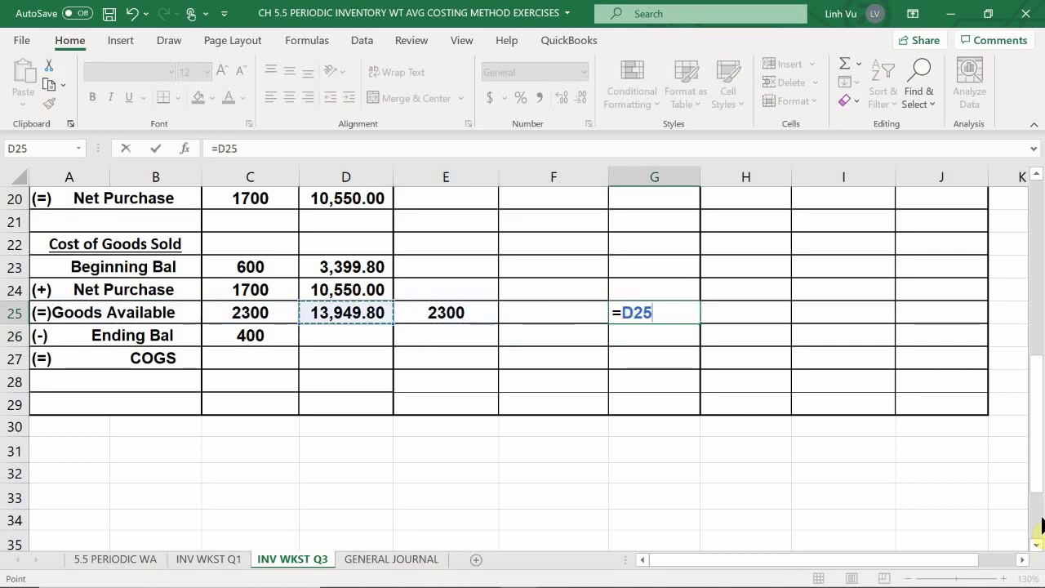
{"action": "key", "text": "Return"}
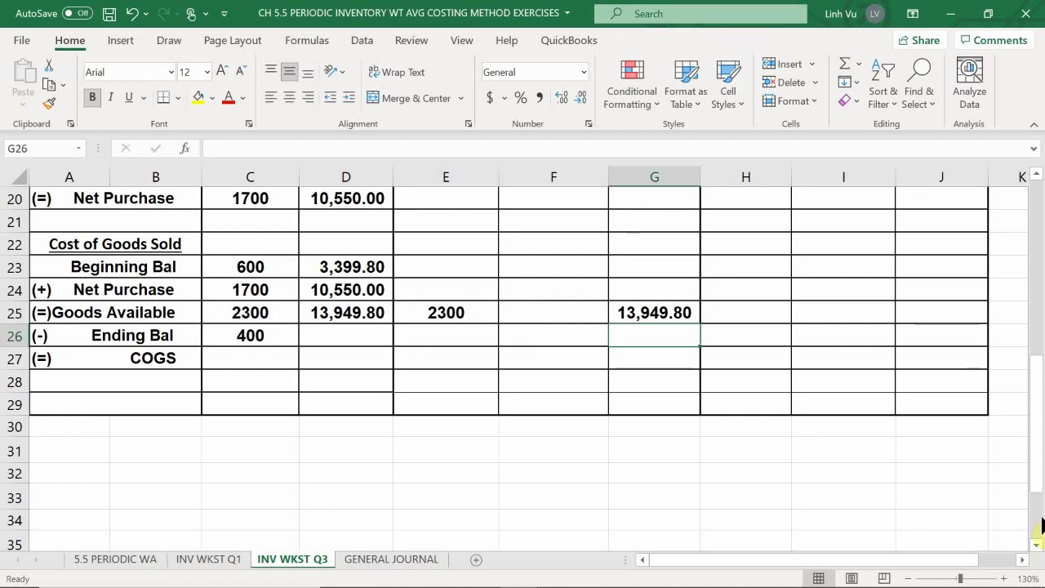
Compute unit cost =G25/E25 in F25 and add three decimals to show 6.0651304.
{"action": "key", "text": "Left"}
{"action": "key", "text": "Up"}
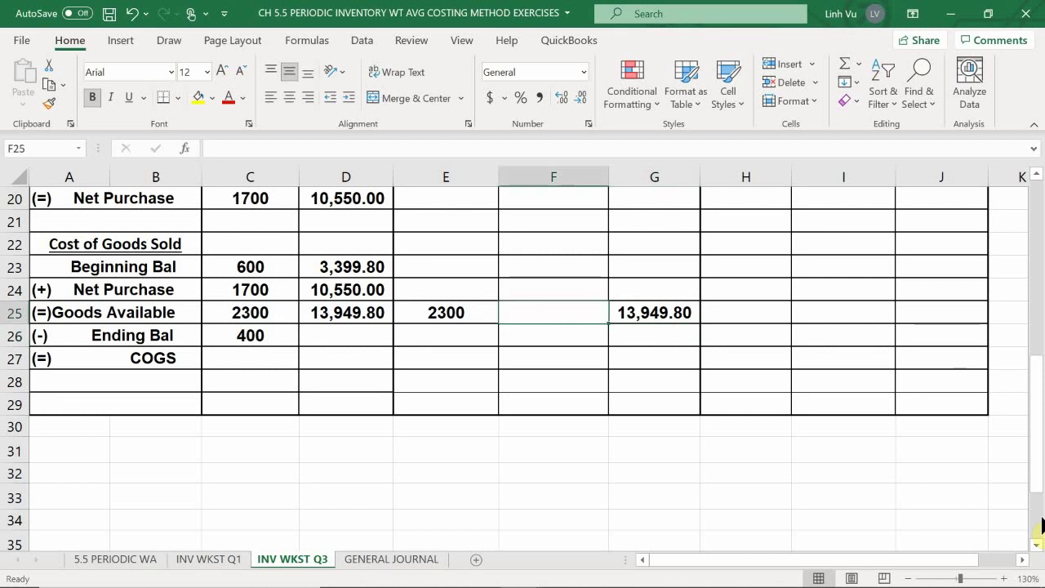
{"action": "type", "text": "="}
{"action": "key", "text": "Right"}
{"action": "type", "text": "/"}
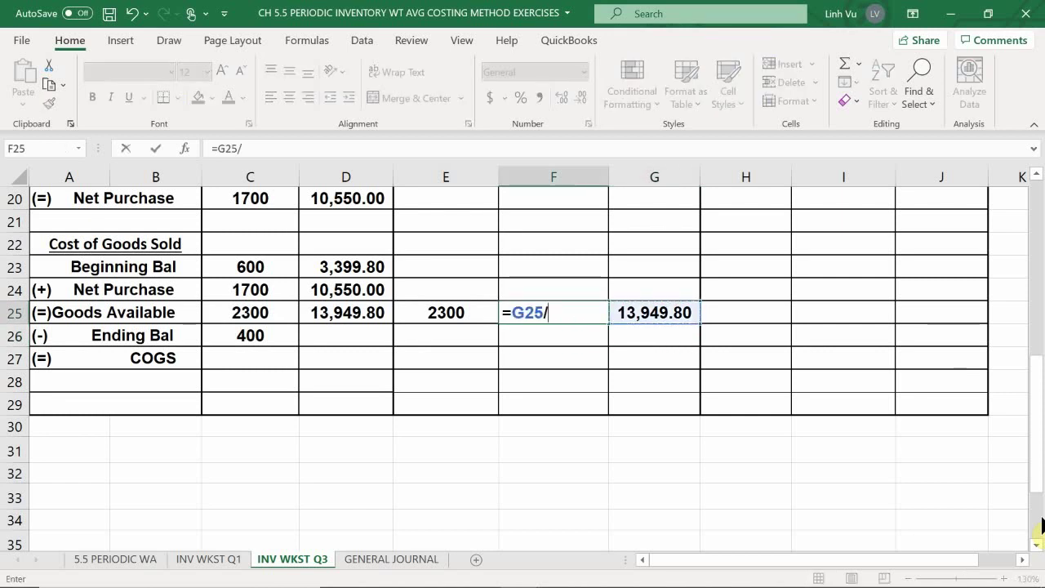
{"action": "key", "text": "Left"}
{"action": "key", "text": "Return"}
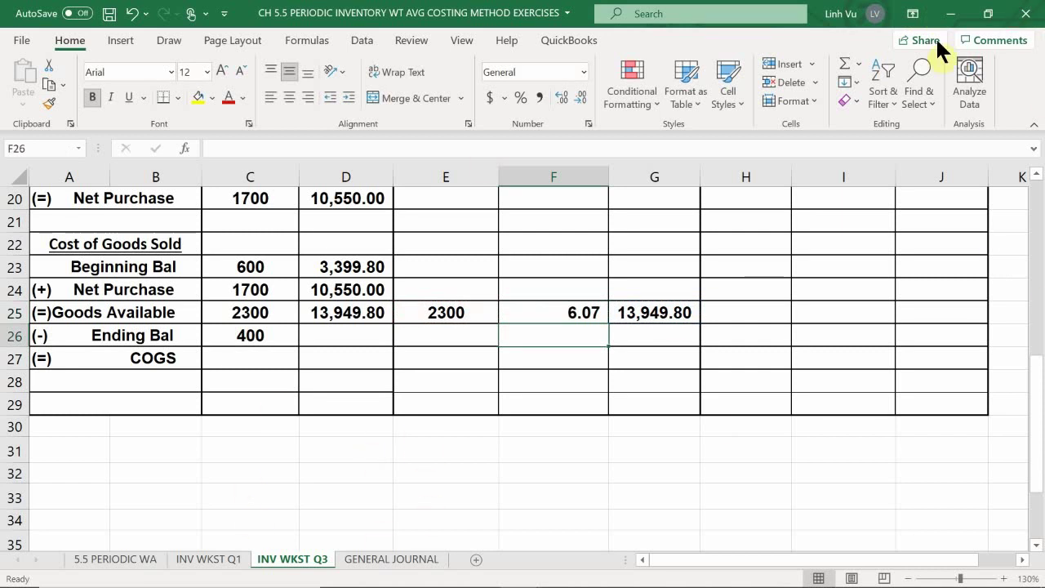
{"action": "left_click", "coordinate": [563, 316]}
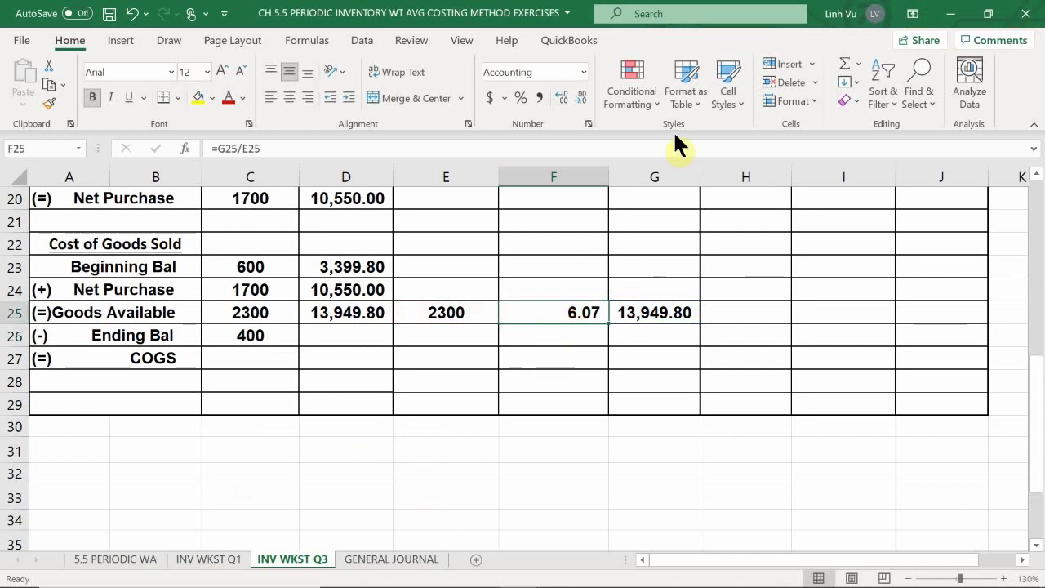
{"action": "left_click", "coordinate": [561, 97]}
{"action": "left_click", "coordinate": [562, 98]}
{"action": "left_click", "coordinate": [561, 97]}
{"action": "left_click", "coordinate": [562, 97]}
{"action": "left_click", "coordinate": [561, 97]}
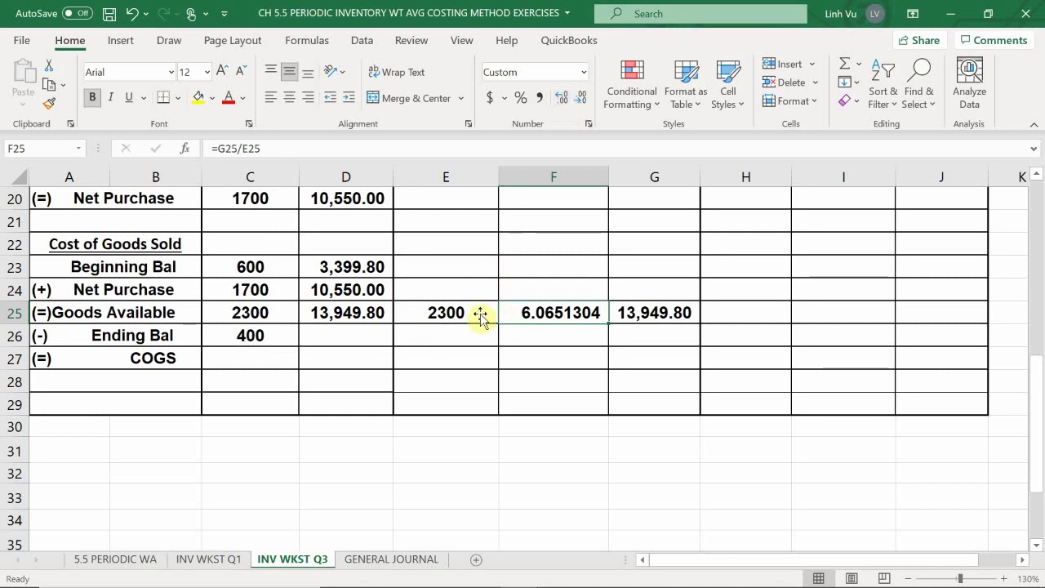
{"action": "left_click", "coordinate": [253, 356]}
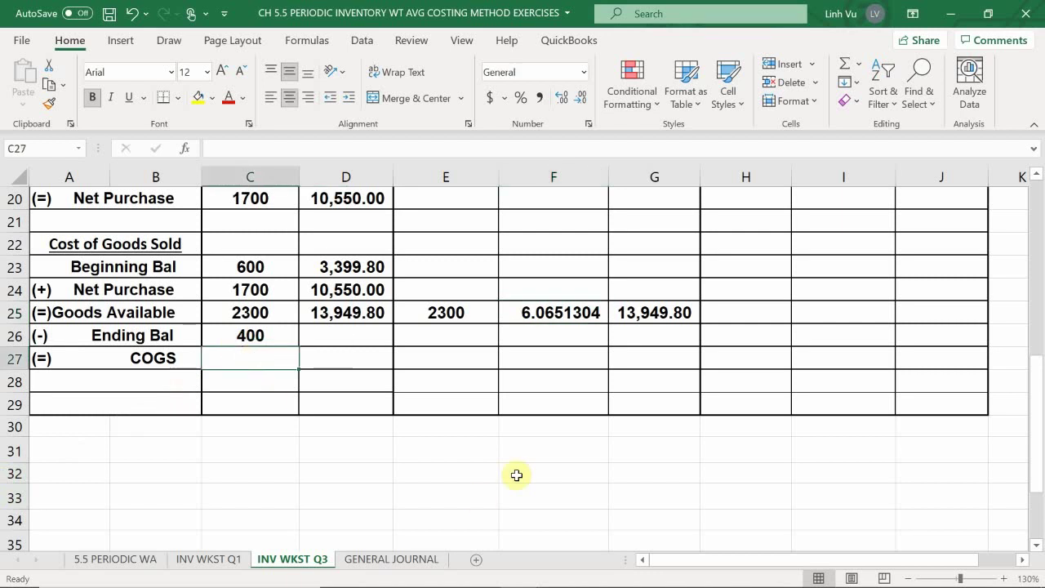
Enter =C25-C26 in C27 to get 1900 COGS units.
{"action": "type", "text": "="}
{"action": "key", "text": "Up"}
{"action": "key", "text": "Up"}
{"action": "type", "text": "-"}
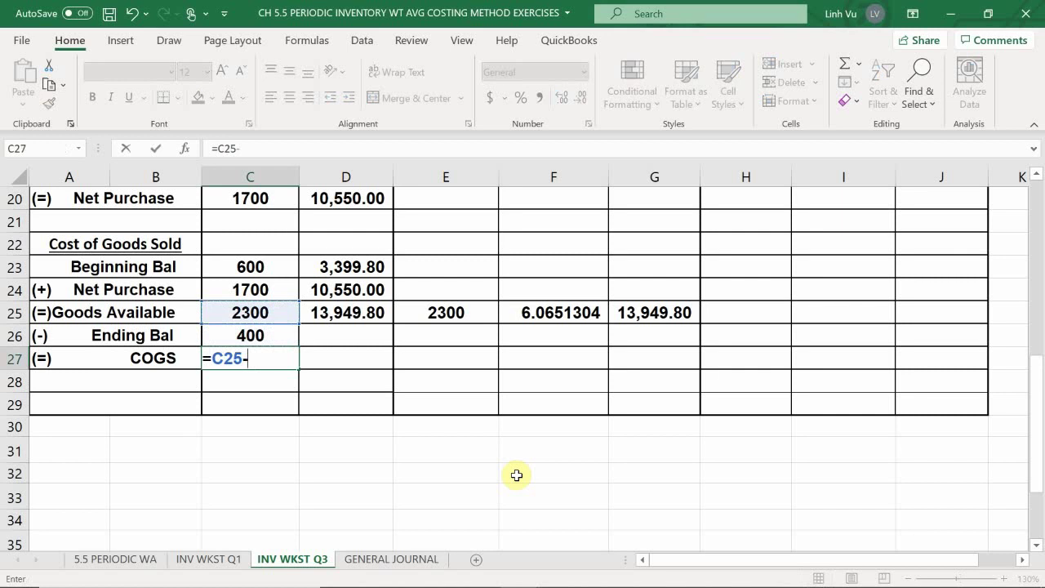
{"action": "key", "text": "Up"}
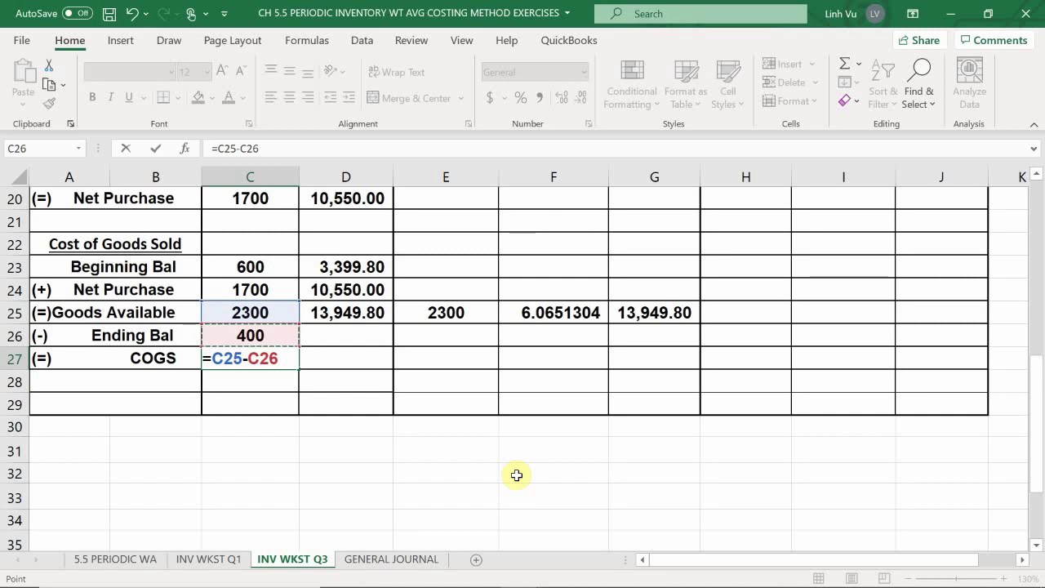
{"action": "key", "text": "Return"}
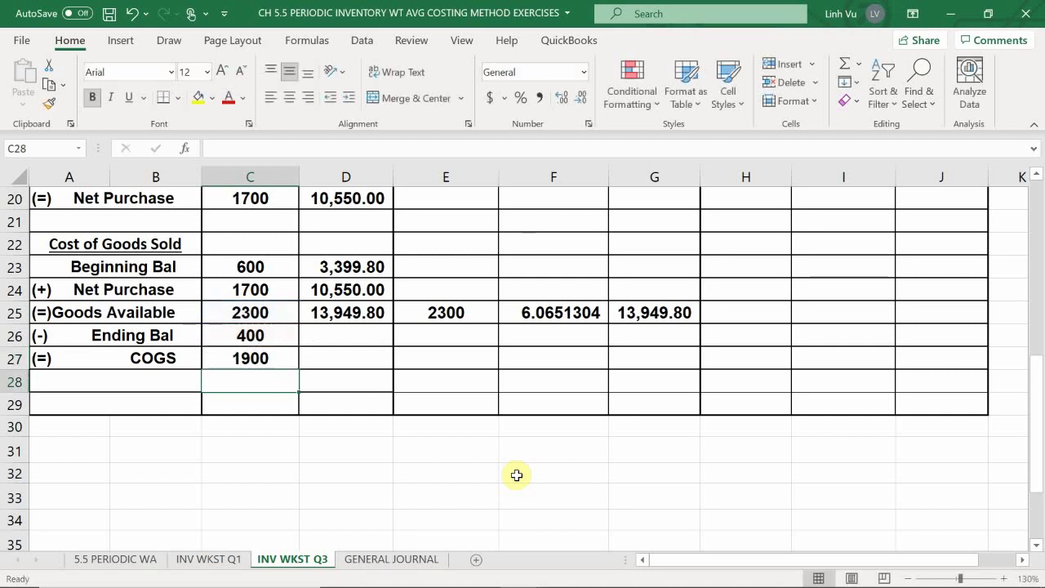
Fill E27 with =C27 (1900) and F27 with =F25 (6.0651304).
{"action": "key", "text": "Right"}
{"action": "key", "text": "Right"}
{"action": "key", "text": "Up"}
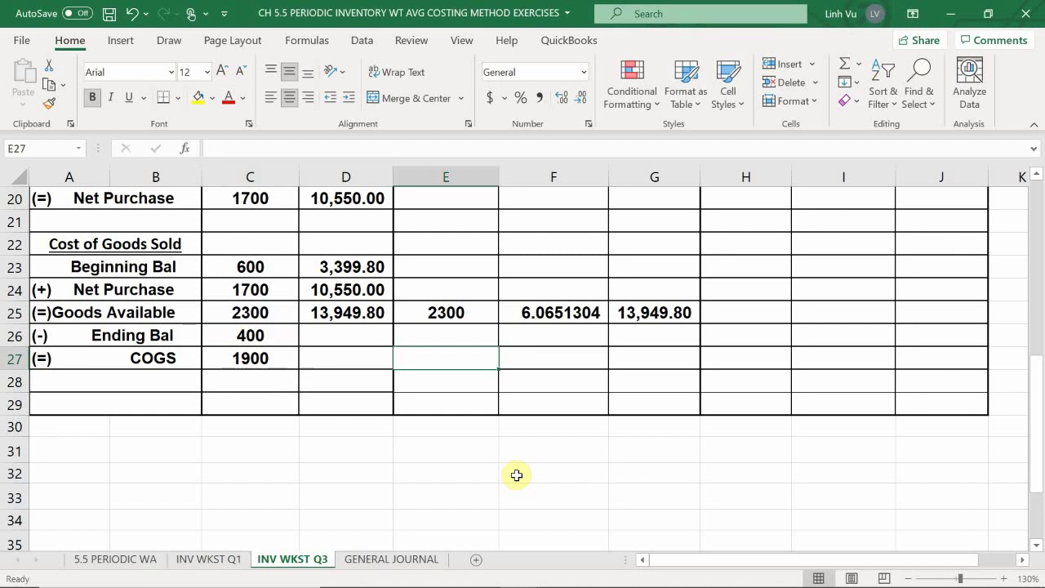
{"action": "type", "text": "="}
{"action": "key", "text": "Left"}
{"action": "key", "text": "Left"}
{"action": "key", "text": "Left"}
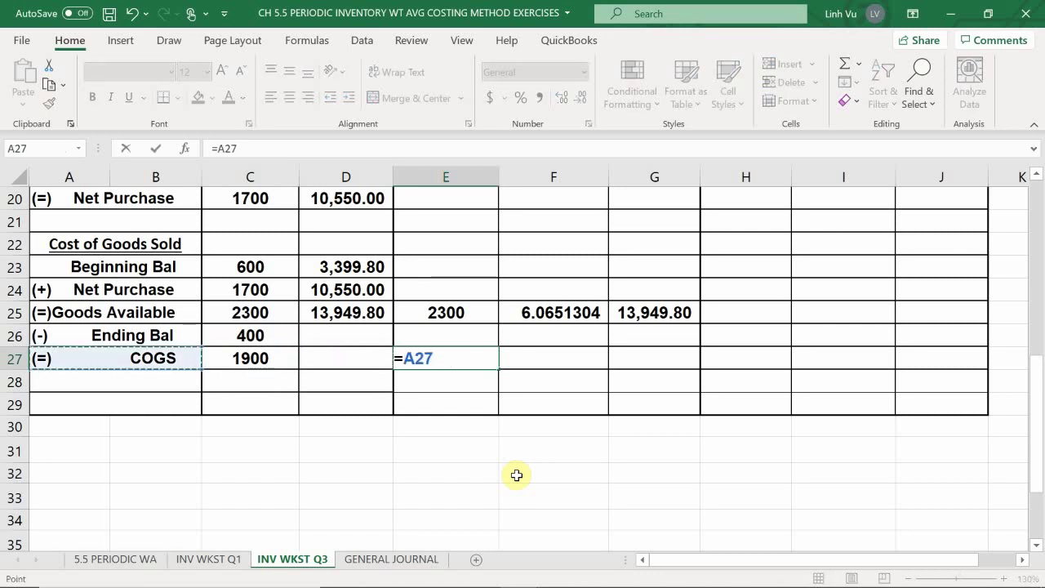
{"action": "key", "text": "Right"}
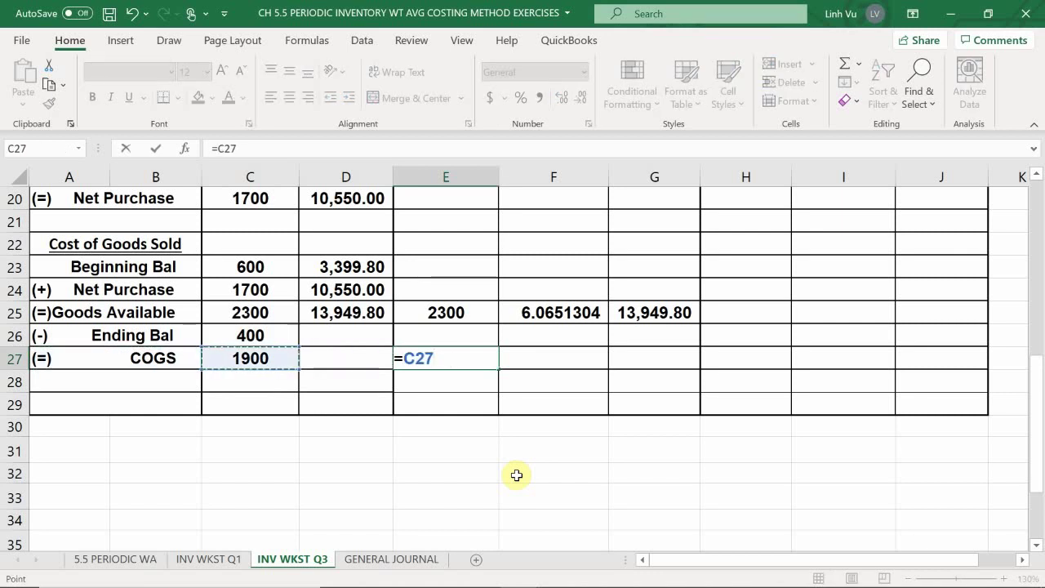
{"action": "key", "text": "Return"}
{"action": "key", "text": "Right"}
{"action": "key", "text": "Up"}
{"action": "type", "text": "="}
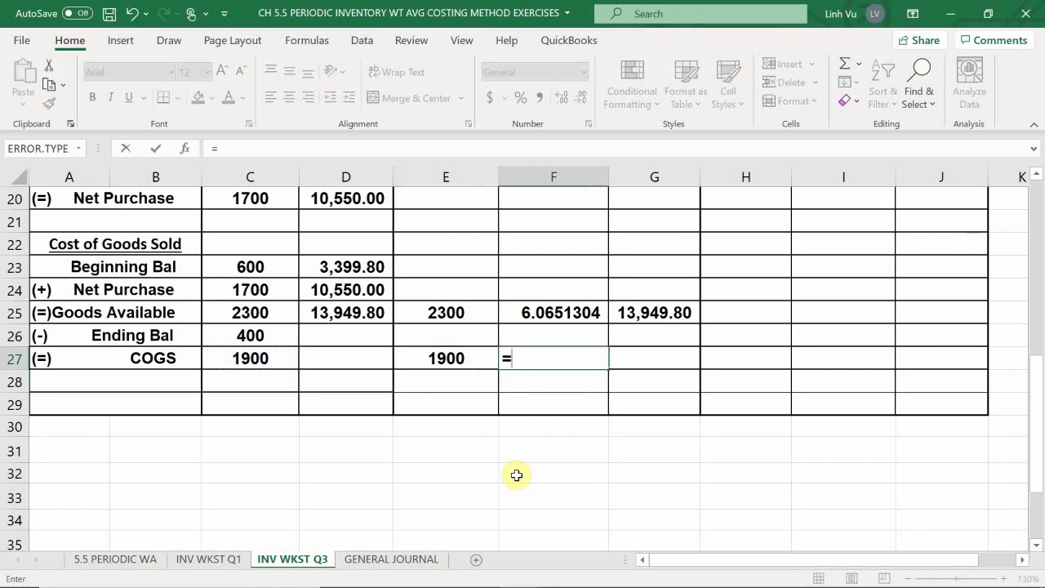
{"action": "key", "text": "Up"}
{"action": "key", "text": "Up"}
{"action": "key", "text": "Return"}
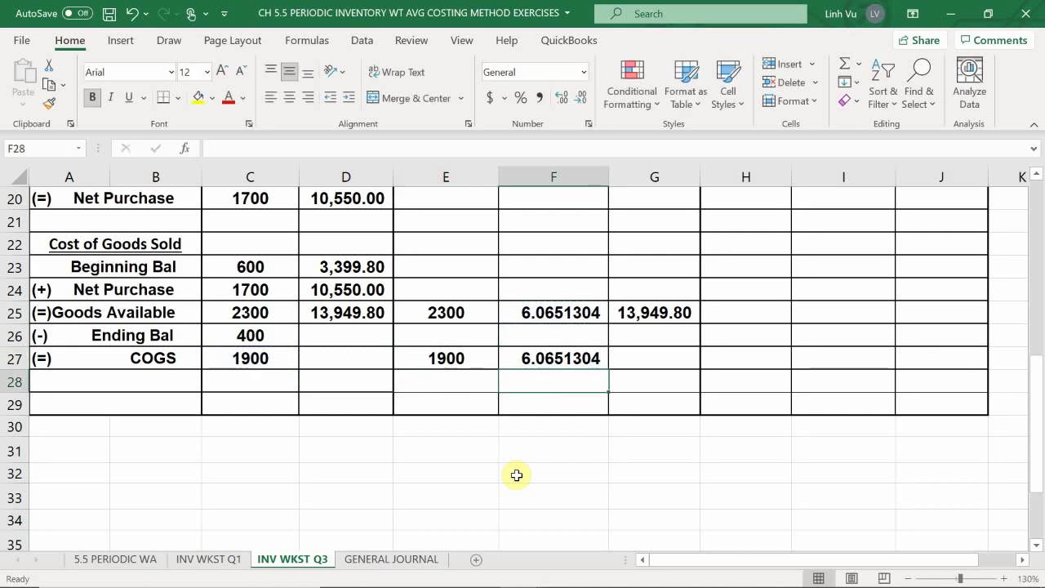
{"action": "key", "text": "Right"}
Enter =ROUND(E27*F27,2) in G27, so COGS total cost shows 11523.75.
{"action": "key", "text": "Up"}
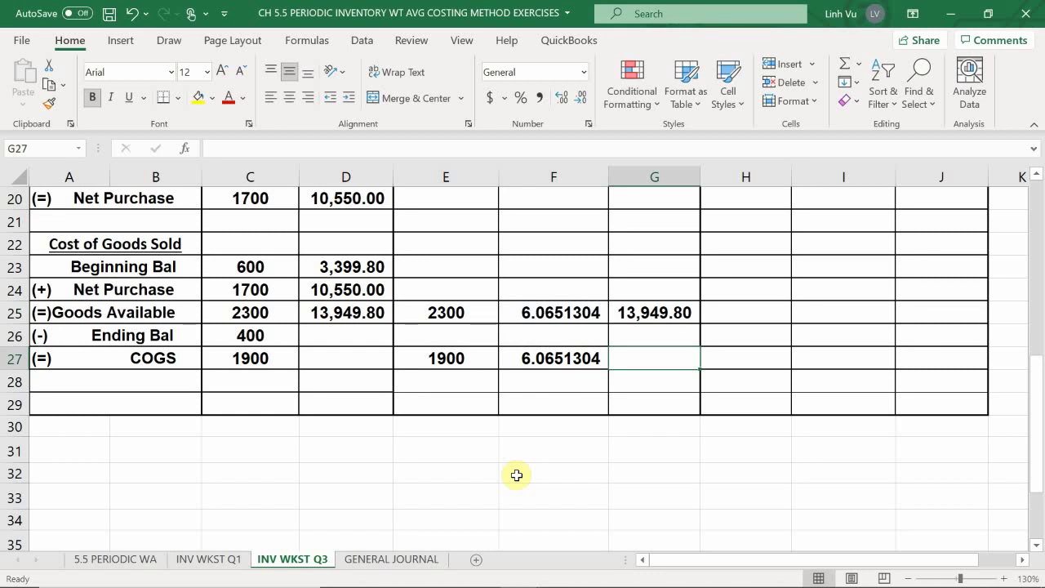
{"action": "type", "text": "=RPIM"}
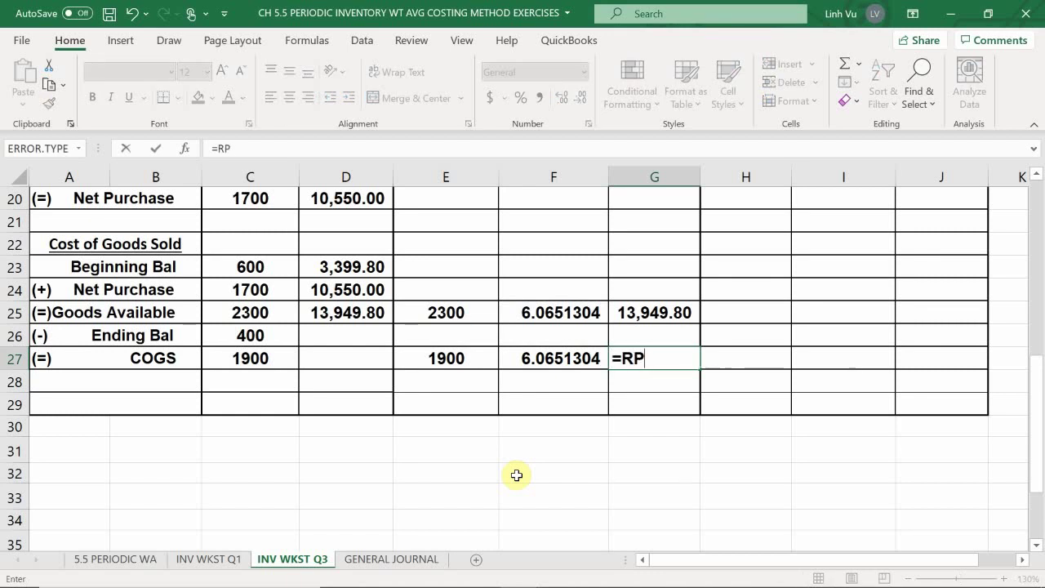
{"action": "key", "text": "BackSpace"}
{"action": "key", "text": "BackSpace"}
{"action": "key", "text": "BackSpace"}
{"action": "type", "text": "I"}
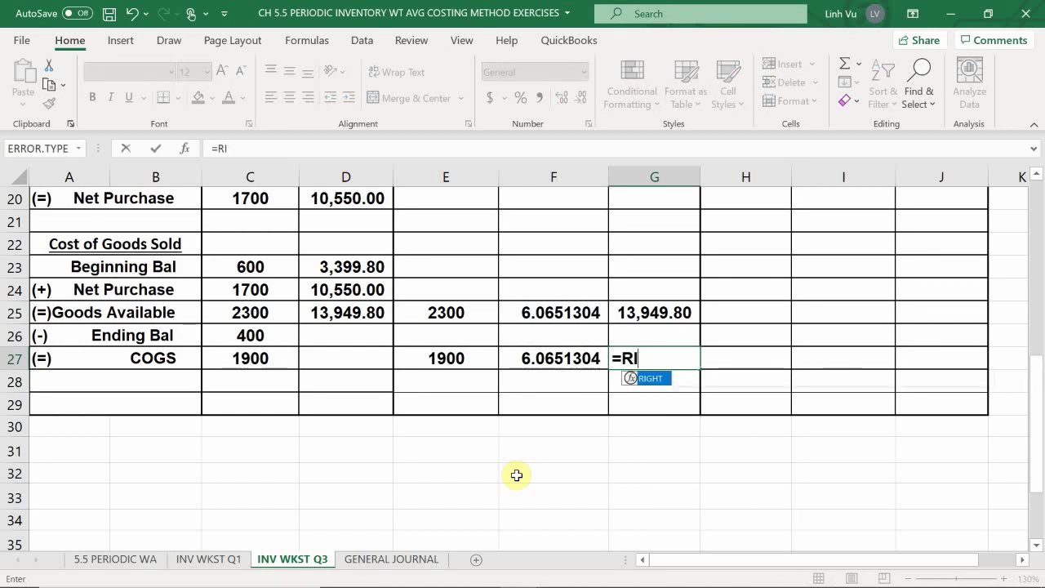
{"action": "key", "text": "BackSpace"}
{"action": "type", "text": "OUND("}
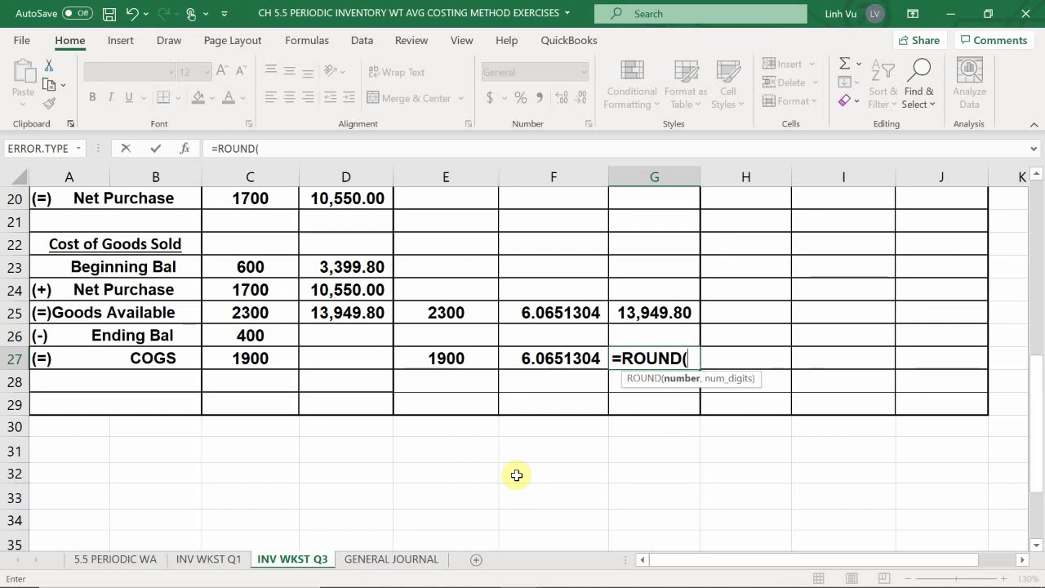
{"action": "key", "text": "Left"}
{"action": "key", "text": "Left"}
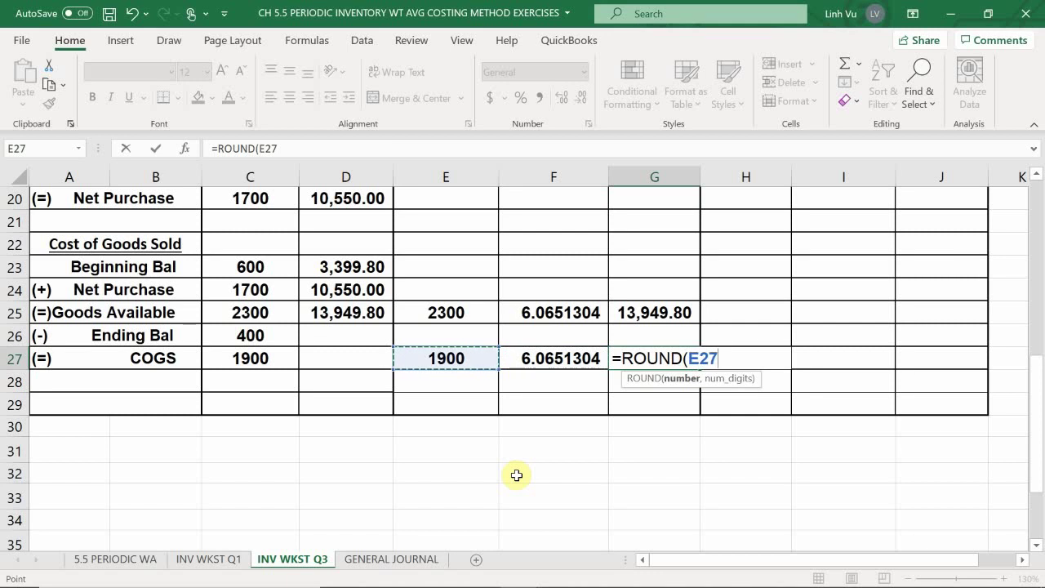
{"action": "type", "text": "*"}
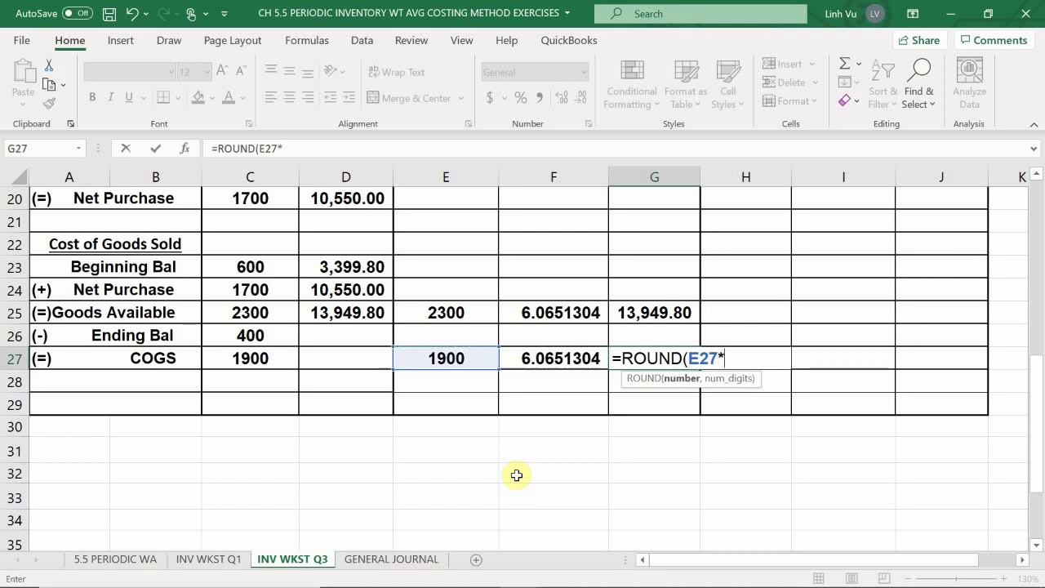
{"action": "key", "text": "Left"}
{"action": "key", "text": "Left"}
{"action": "key", "text": "Right"}
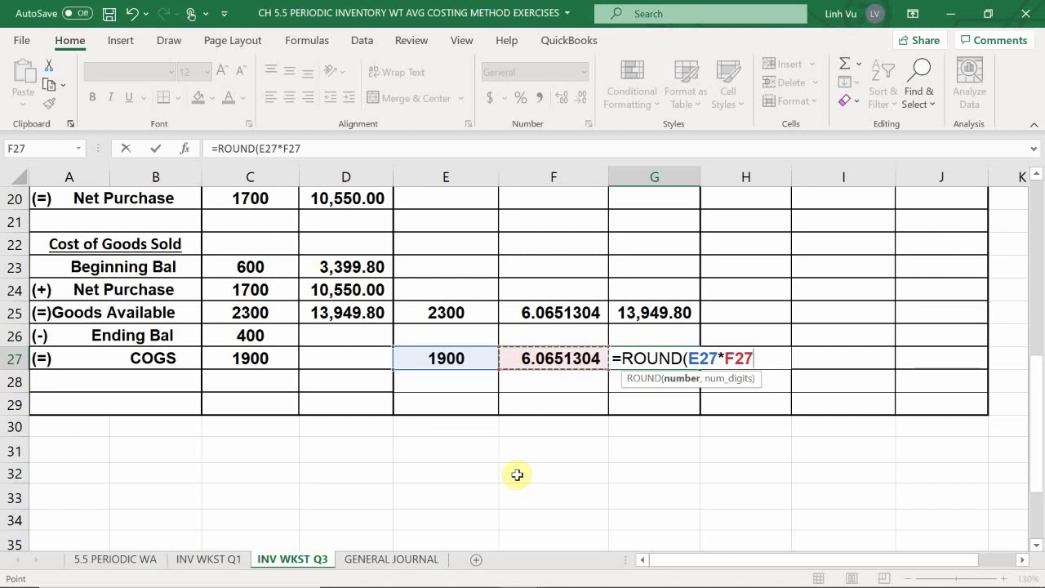
{"action": "type", "text": "."}
{"action": "type", "text": ","}
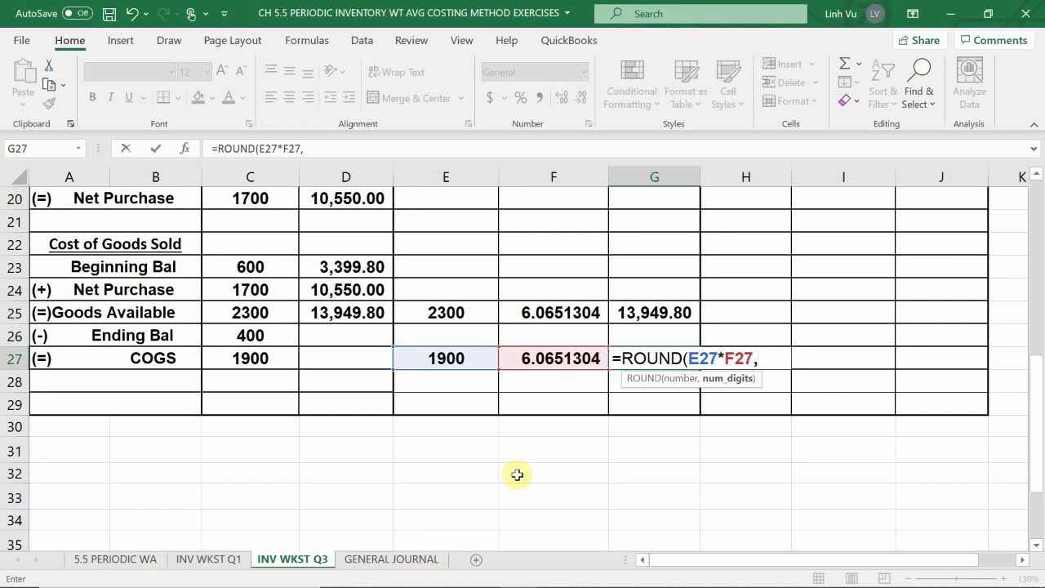
{"action": "type", "text": "2"}
{"action": "key", "text": "Return"}
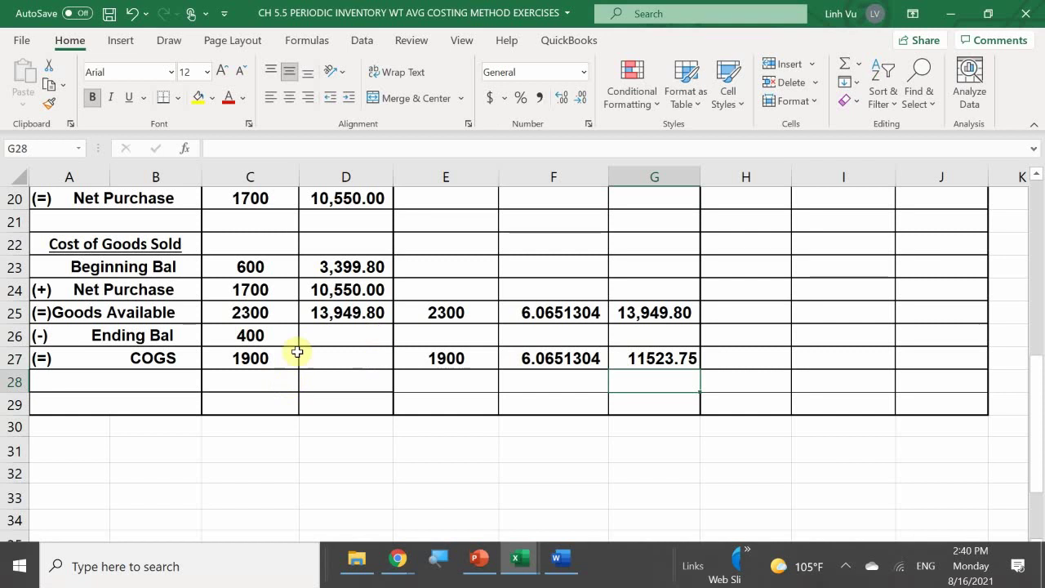
Link the COGS cost in D27 to G27 so it shows 11523.75.
{"action": "left_click", "coordinate": [365, 353]}
{"action": "type", "text": "="}
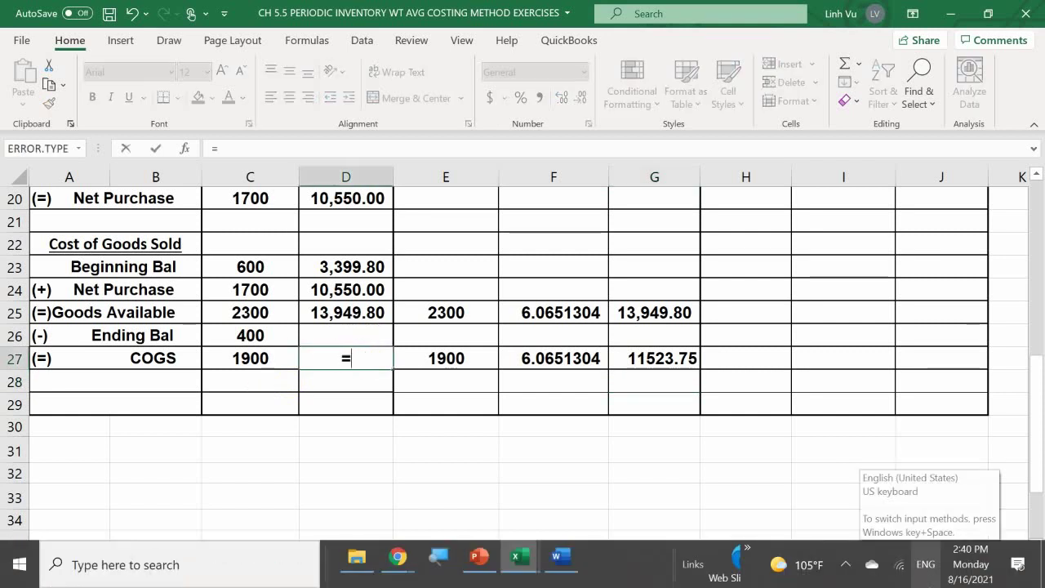
{"action": "key", "text": "Right"}
{"action": "key", "text": "Right"}
{"action": "key", "text": "Right"}
{"action": "key", "text": "Return"}
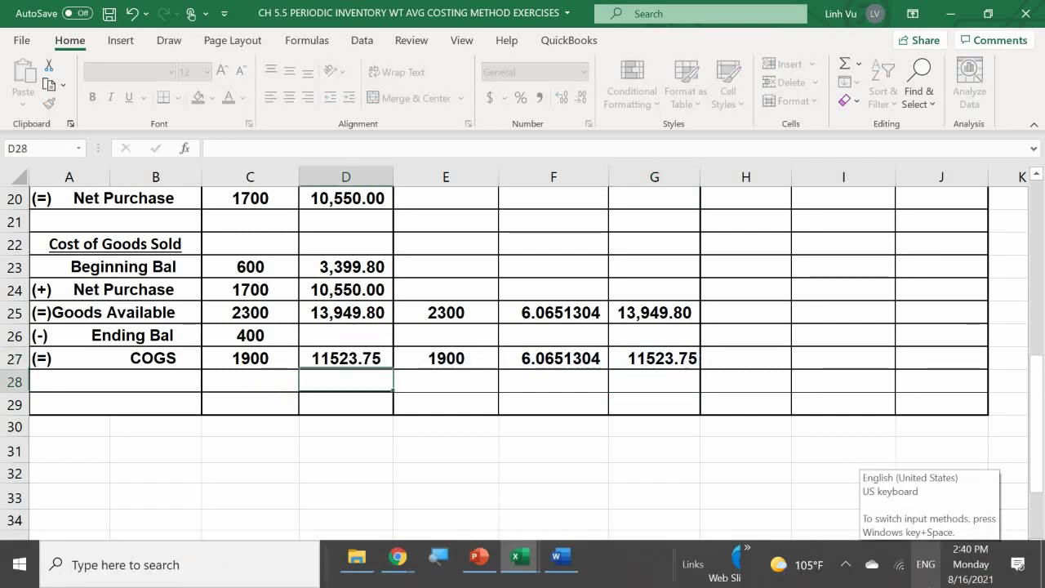
{"action": "key", "text": "Up"}
Set the ending balance cost in D26 to =D25-D27, giving 2,426.05.
{"action": "key", "text": "Up"}
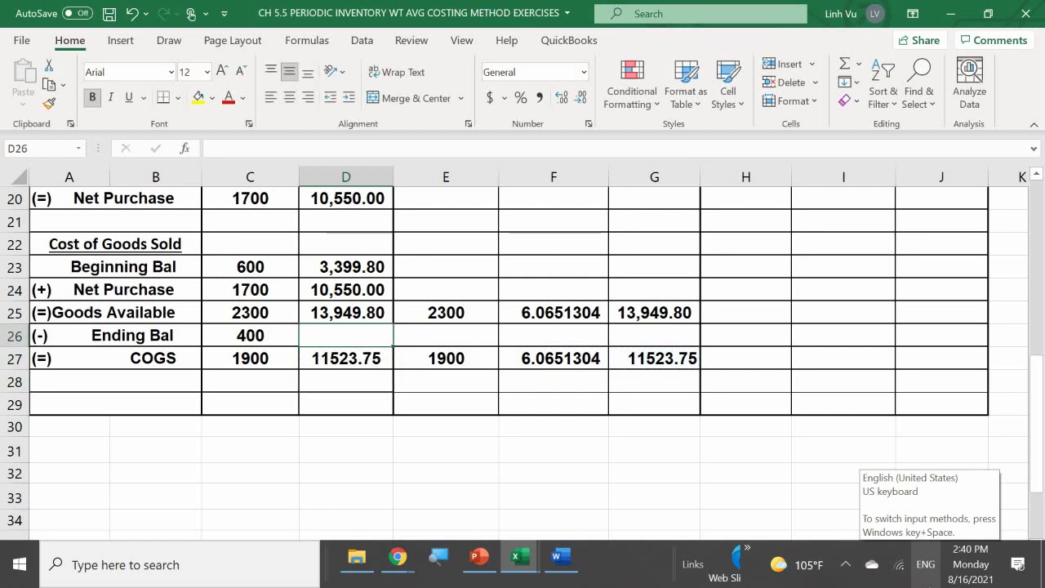
{"action": "type", "text": "="}
{"action": "key", "text": "Up"}
{"action": "type", "text": "-"}
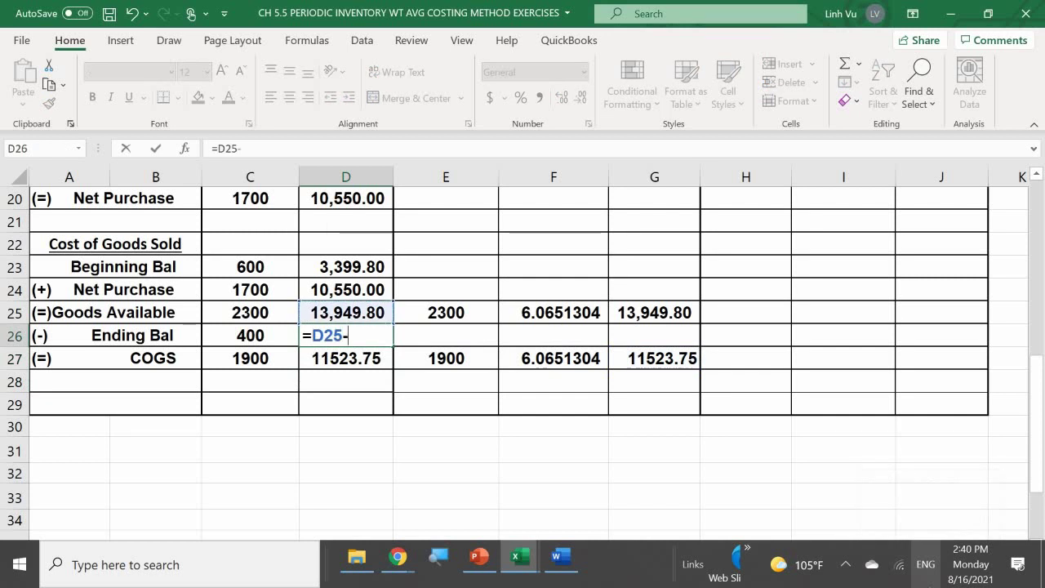
{"action": "key", "text": "Down"}
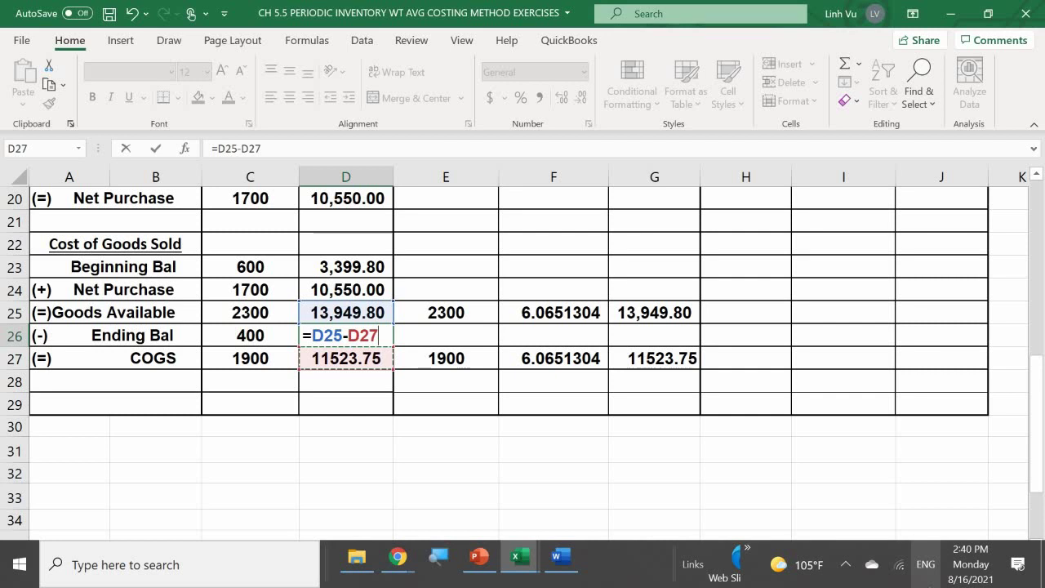
{"action": "key", "text": "Return"}
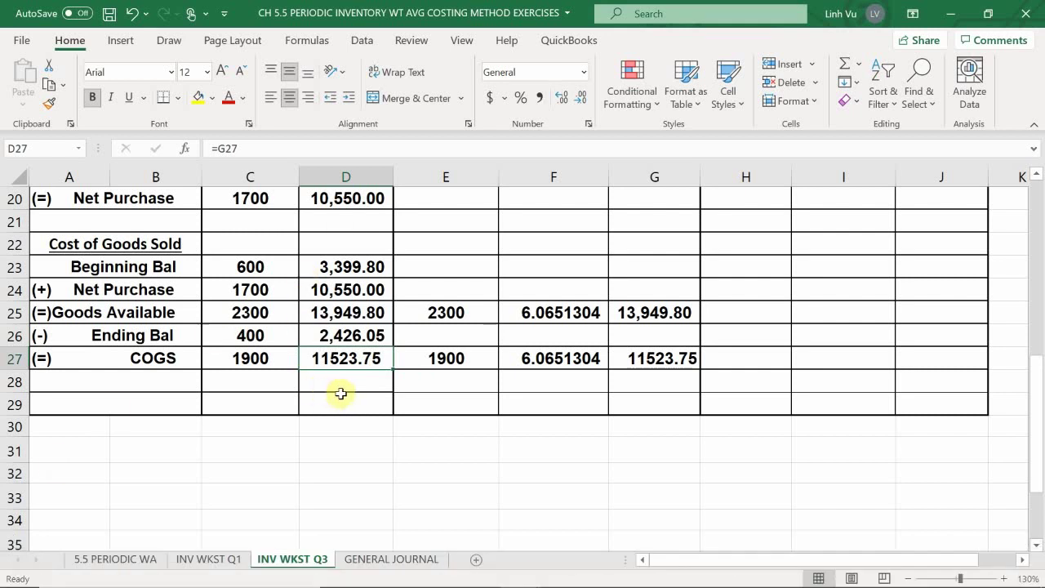
On GENERAL JOURNAL, copy the four April account names from B4:B7 into B12:B15.
{"action": "left_click", "coordinate": [402, 562]}
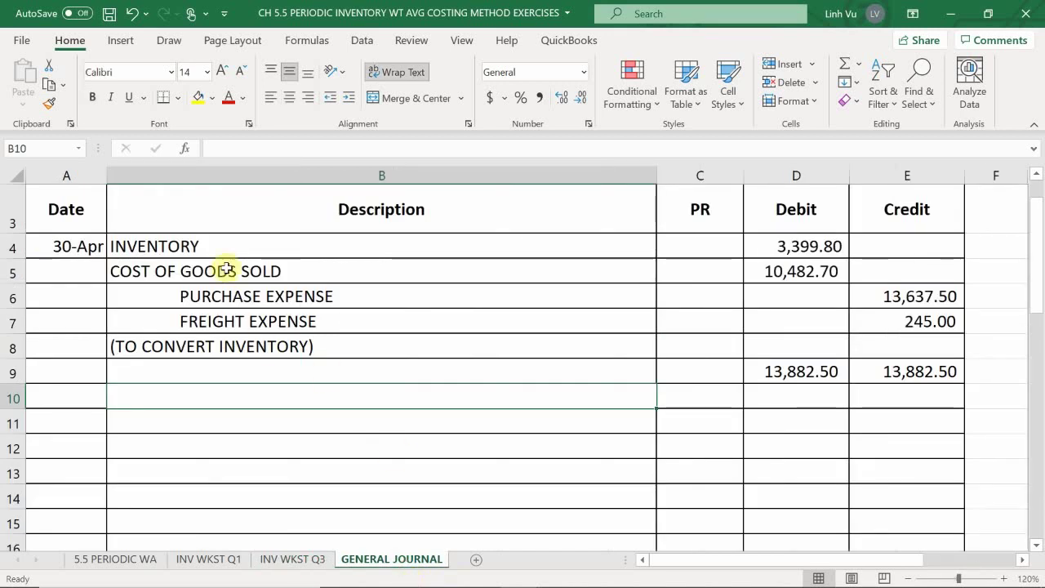
{"action": "left_click", "coordinate": [261, 242]}
{"action": "left_click_drag", "start_coordinate": [262, 242], "coordinate": [381, 320]}
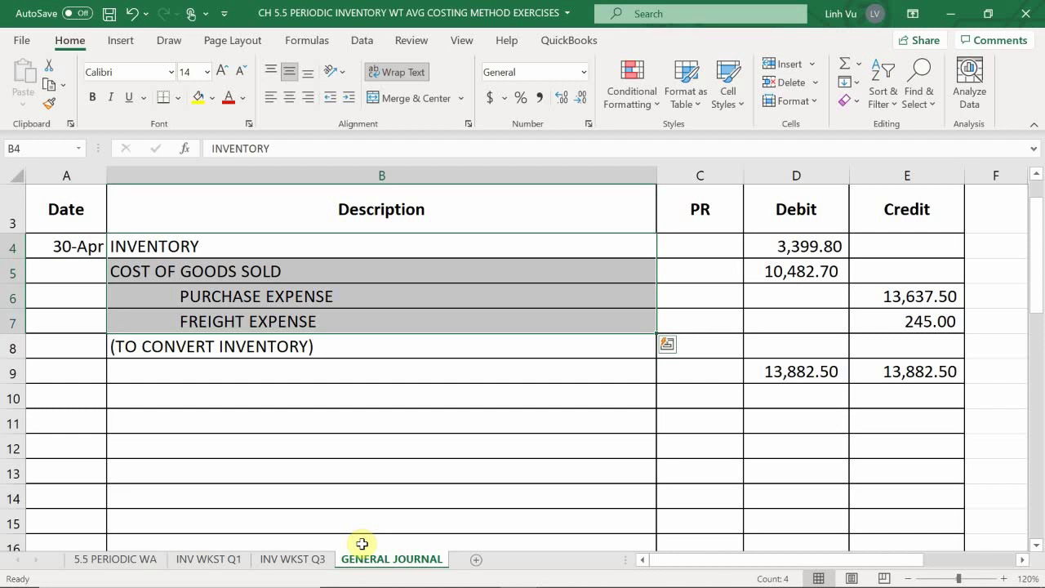
{"action": "key", "text": "ctrl+q"}
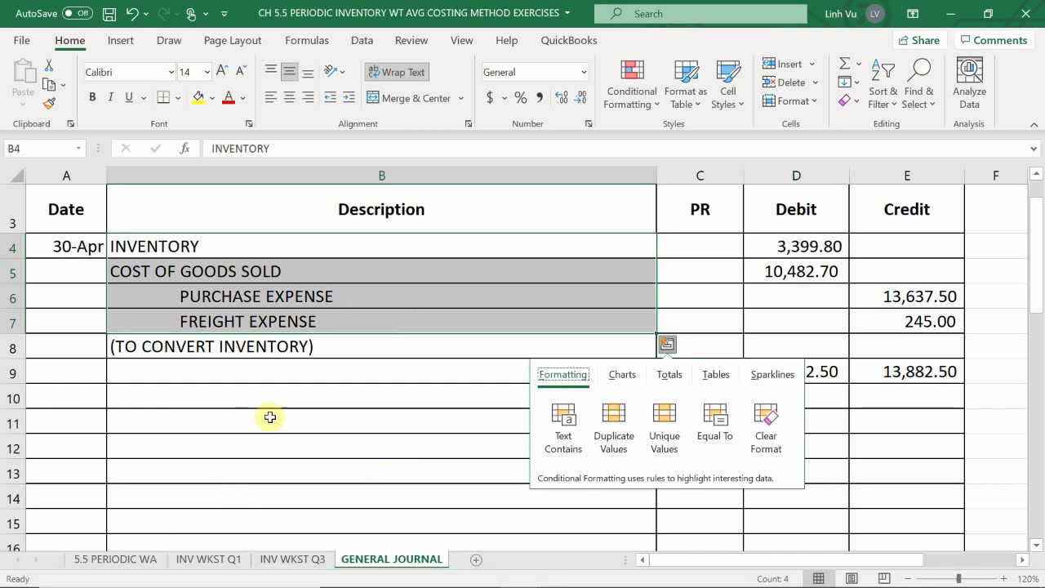
{"action": "left_click", "coordinate": [223, 429]}
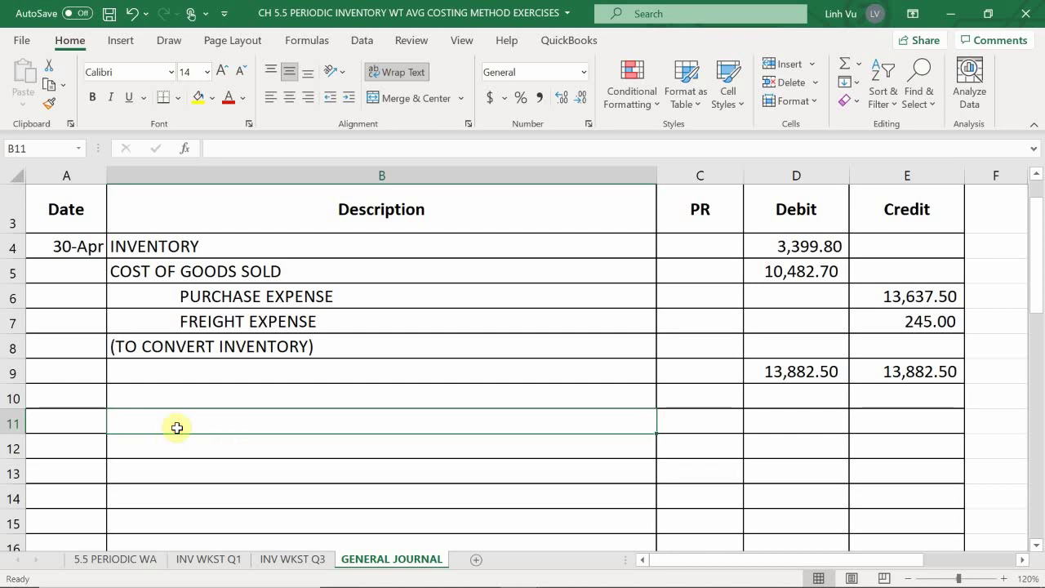
{"action": "left_click", "coordinate": [273, 320]}
{"action": "left_click", "coordinate": [265, 249]}
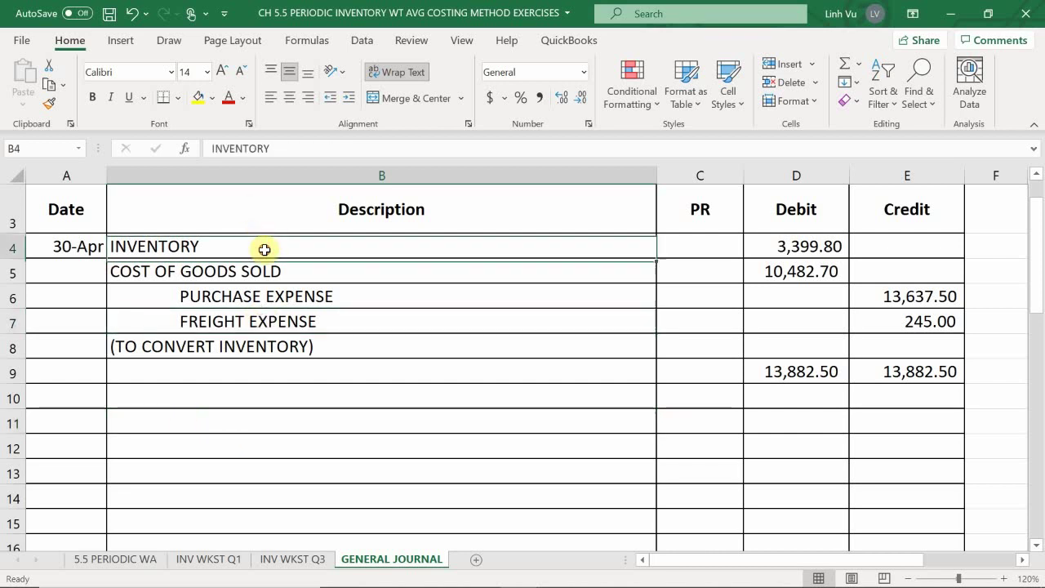
{"action": "left_click_drag", "start_coordinate": [265, 249], "coordinate": [255, 324]}
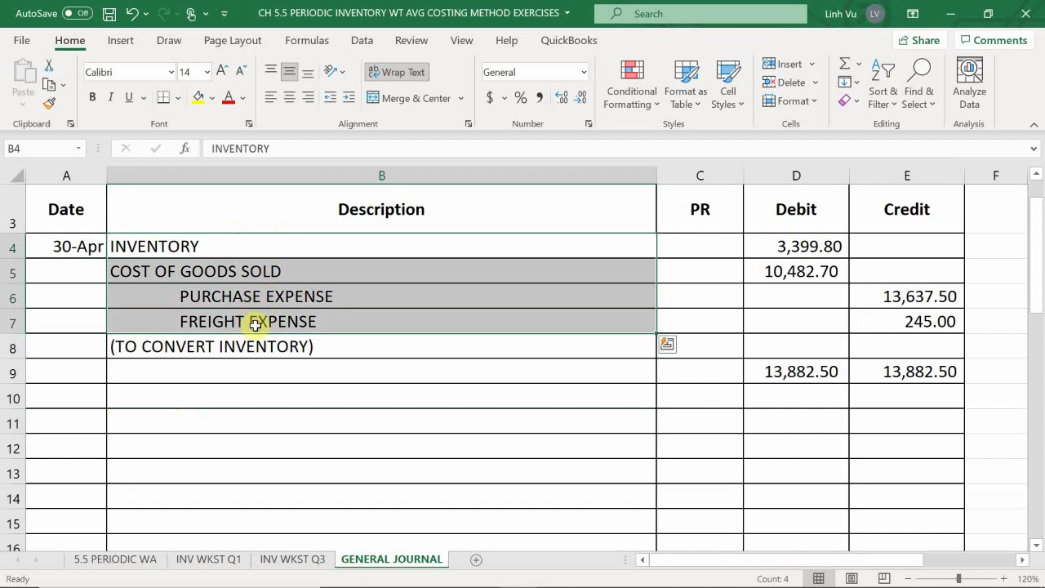
{"action": "key", "text": "ctrl+c"}
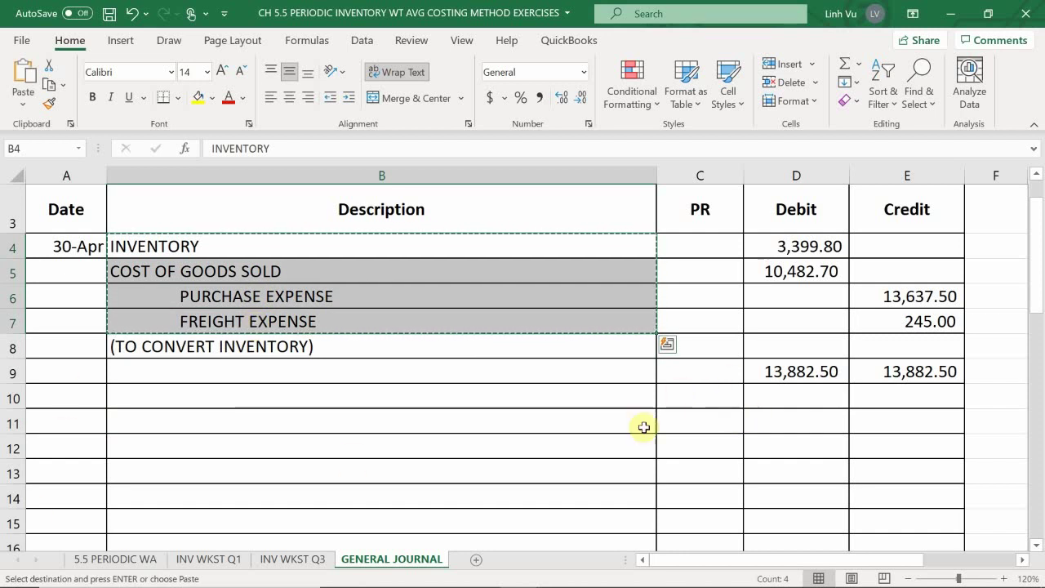
{"action": "left_click", "coordinate": [208, 450]}
{"action": "key", "text": "ctrl+v"}
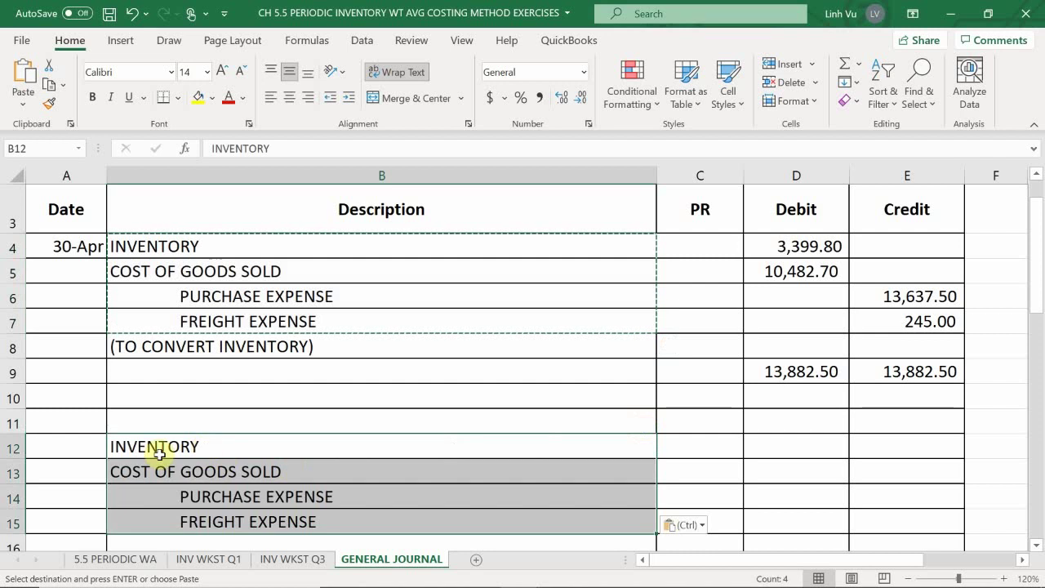
Date the new entry 5/31 in A12.
{"action": "left_click", "coordinate": [71, 454]}
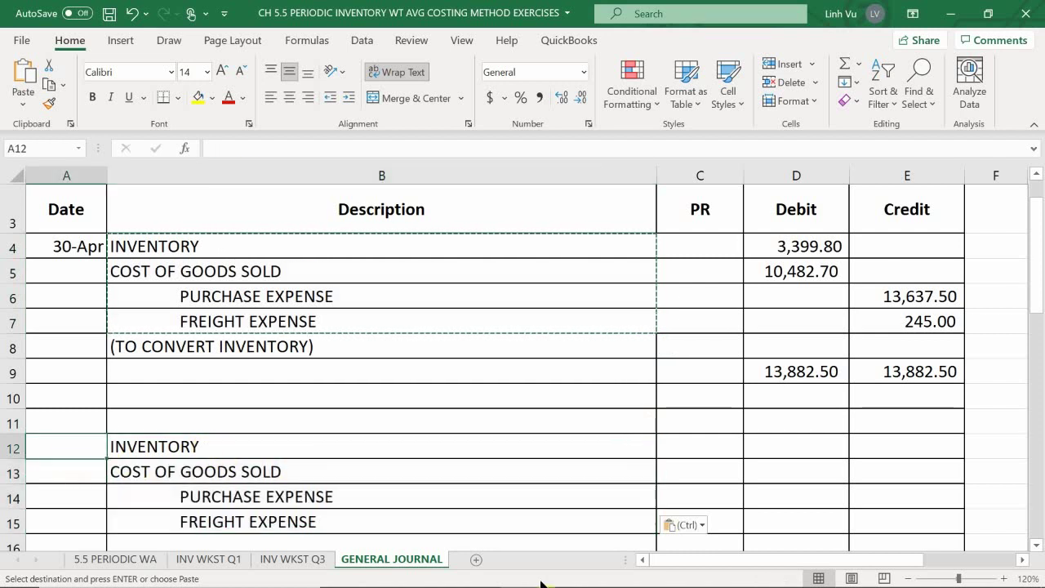
{"action": "type", "text": "5/31"}
{"action": "key", "text": "Return"}
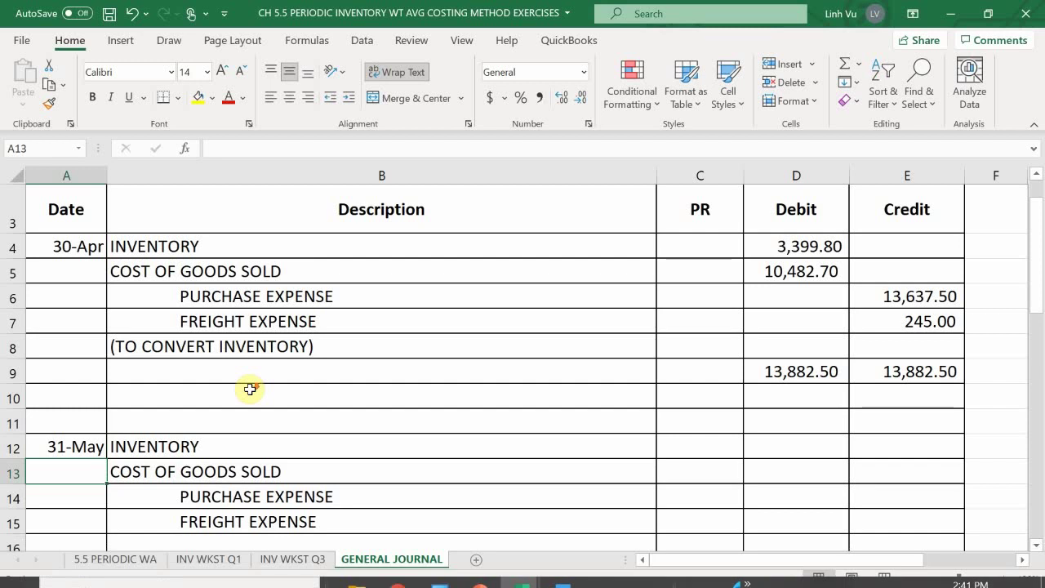
{"action": "scroll", "coordinate": [250, 389], "scroll_direction": "down", "scroll_amount": 2}
Label B16 as INVENTORY for the second inventory line.
{"action": "left_click", "coordinate": [221, 371]}
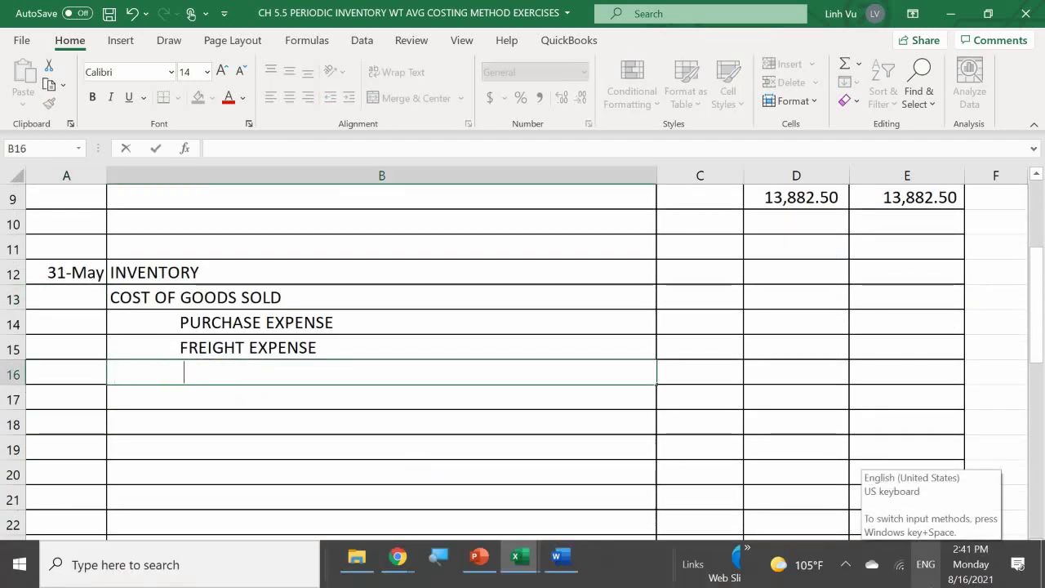
{"action": "key", "text": "BackSpace"}
{"action": "key", "text": "BackSpace"}
{"action": "key", "text": "BackSpace"}
{"action": "key", "text": "BackSpace"}
{"action": "key", "text": "BackSpace"}
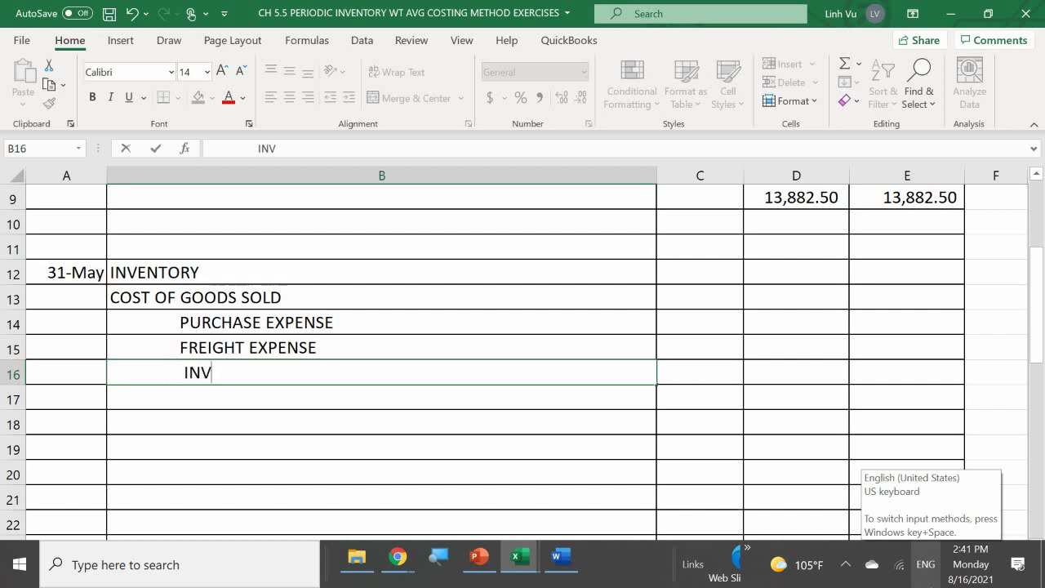
{"action": "type", "text": "INVENTORY"}
{"action": "key", "text": "Return"}
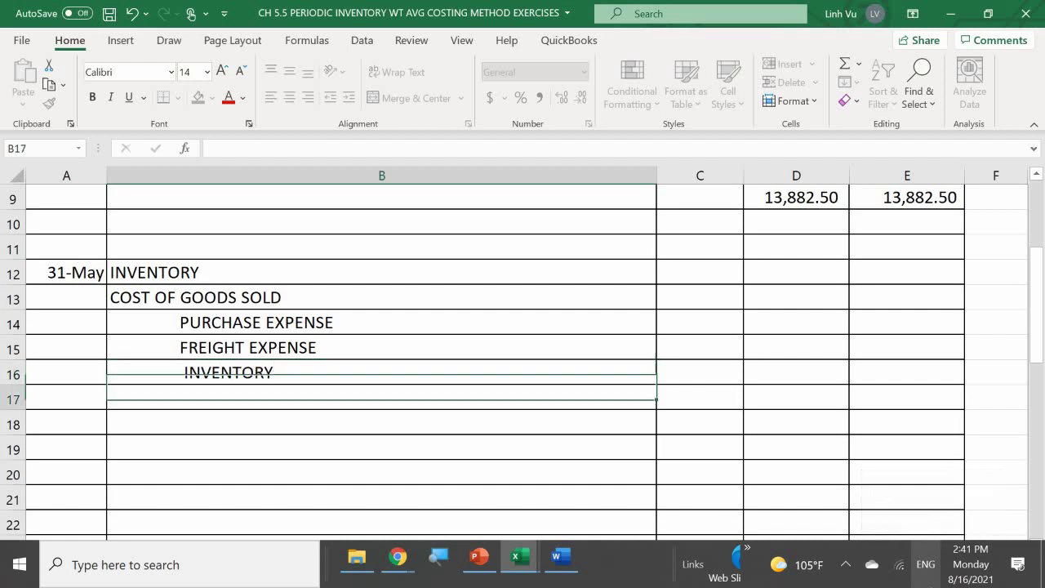
Link the debits to INV WKST Q3: ending balance 2,426.05 and COGS 11523.75.
{"action": "left_click", "coordinate": [790, 276]}
{"action": "type", "text": "="}
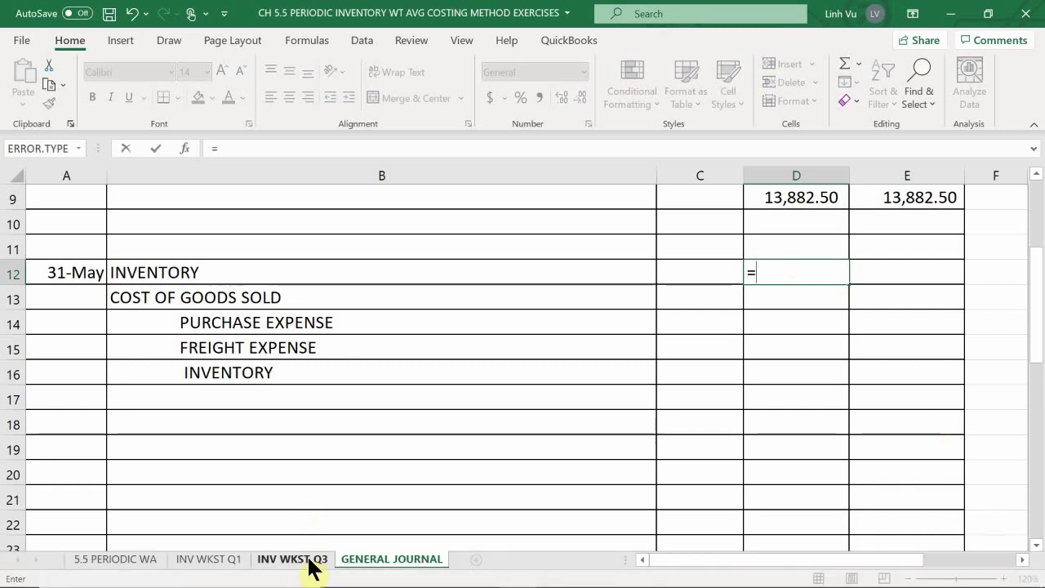
{"action": "left_click", "coordinate": [293, 563]}
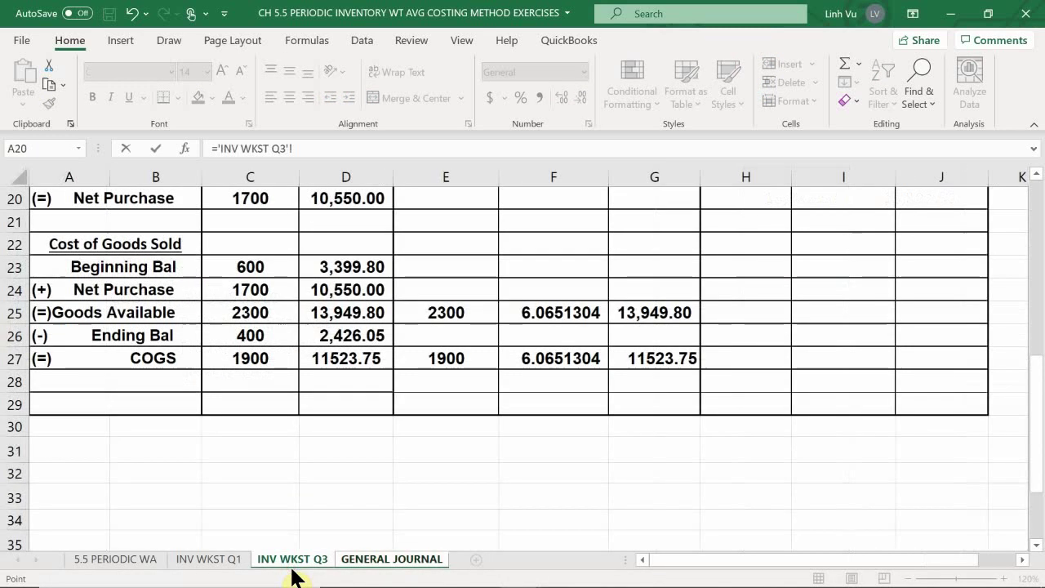
{"action": "left_click", "coordinate": [331, 335]}
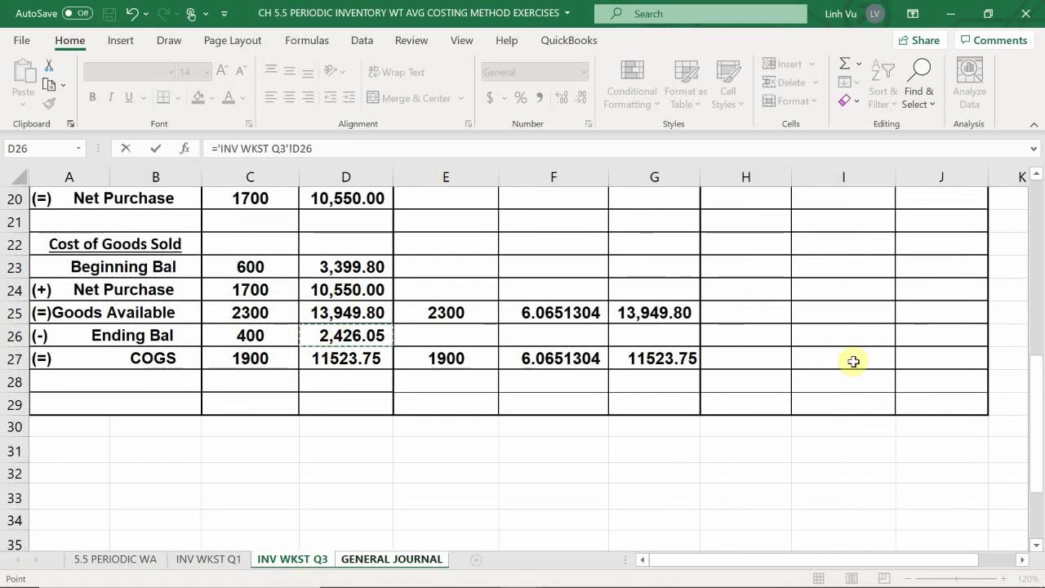
{"action": "key", "text": "Return"}
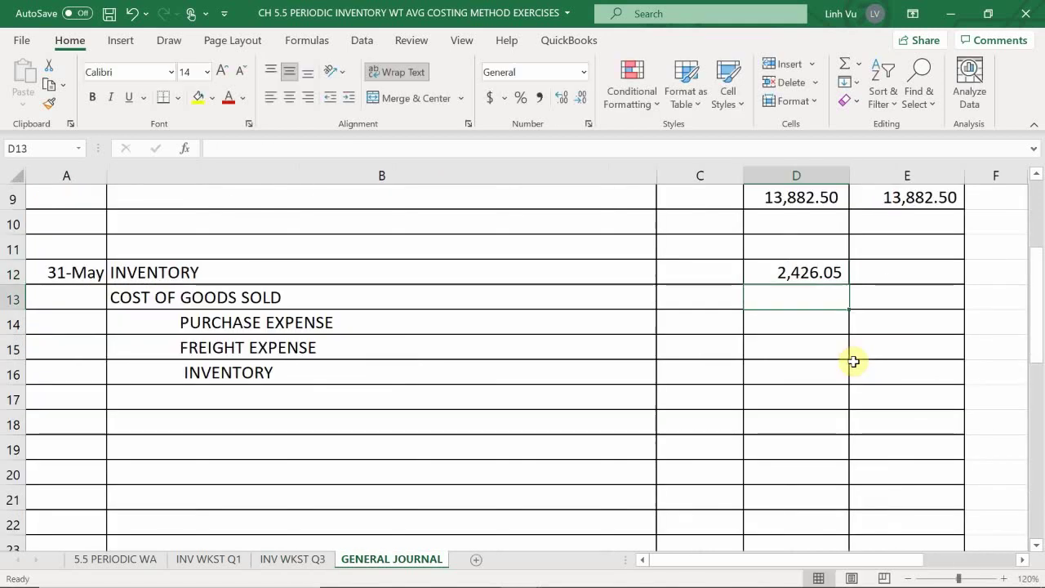
{"action": "type", "text": "="}
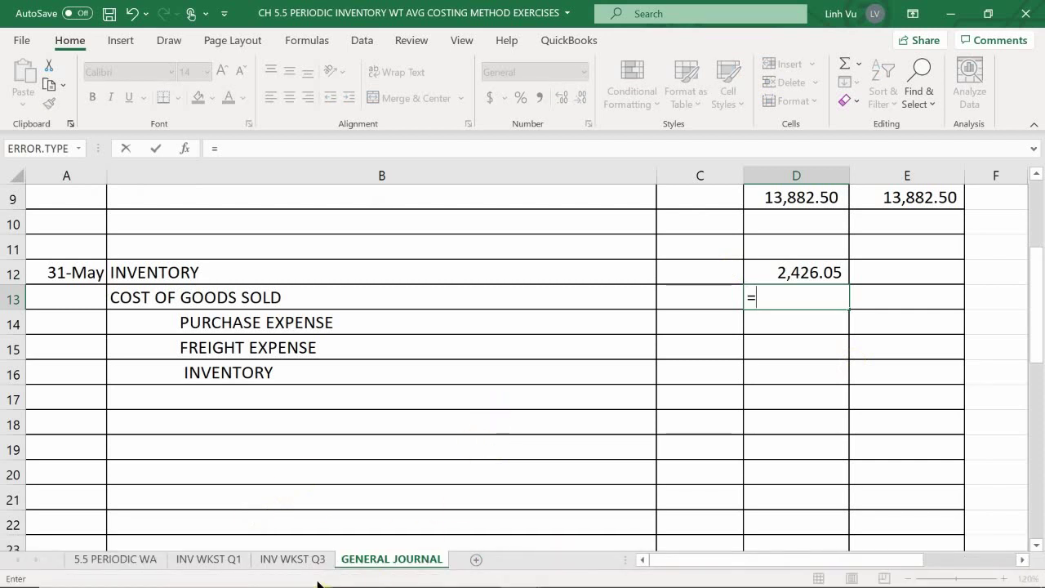
{"action": "left_click", "coordinate": [293, 563]}
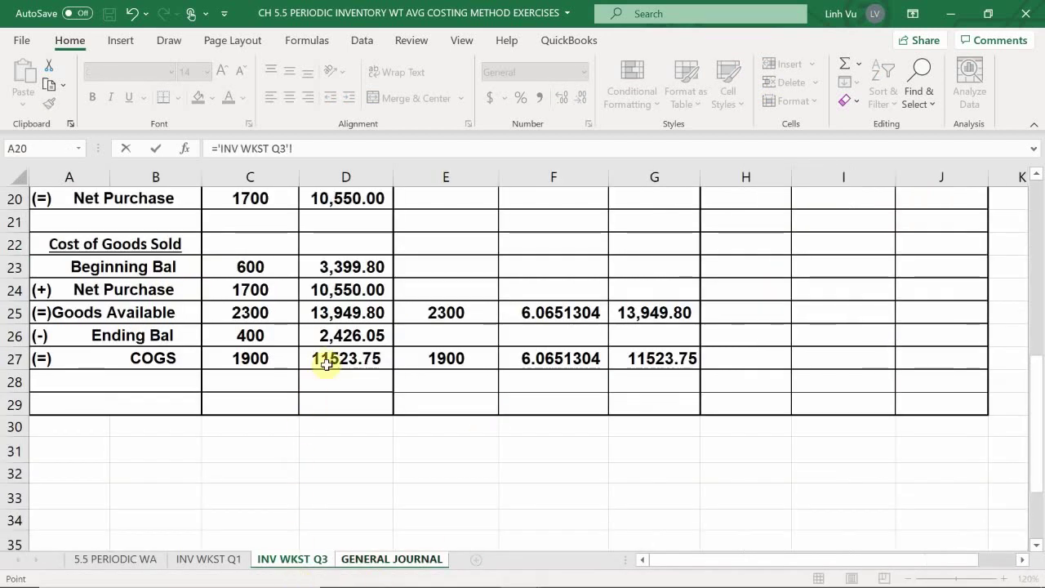
{"action": "left_click", "coordinate": [350, 315]}
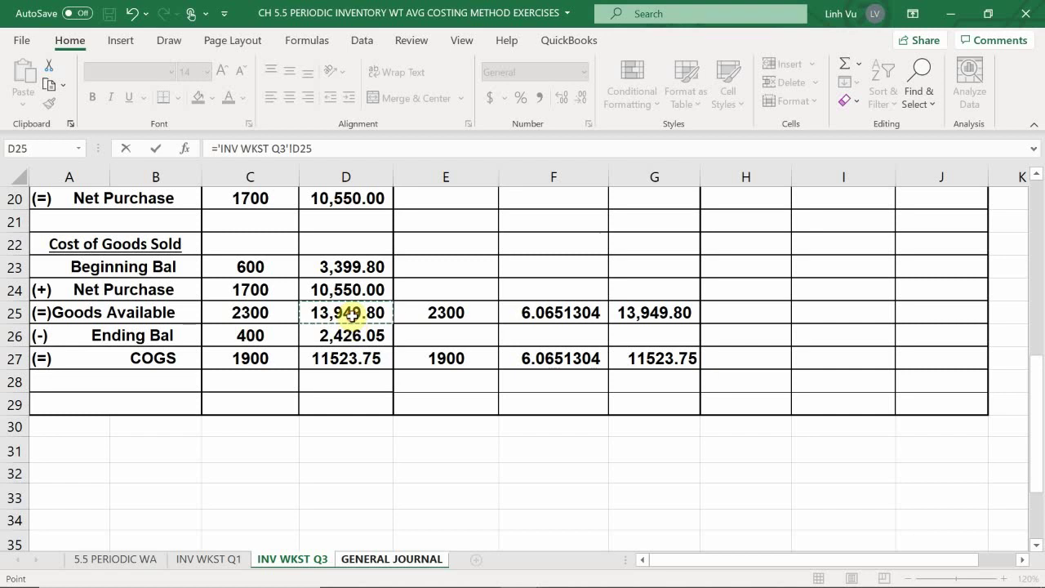
{"action": "left_click", "coordinate": [325, 358]}
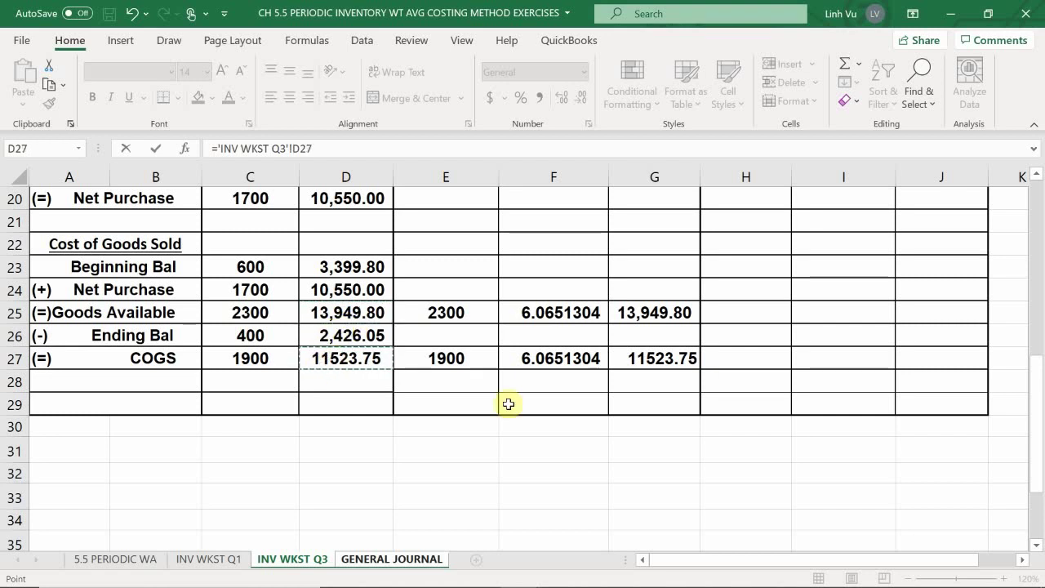
{"action": "key", "text": "Return"}
Credit E14 with the INV WKST Q3 purchases cost, 10,400.00.
{"action": "key", "text": "Right"}
{"action": "type", "text": "="}
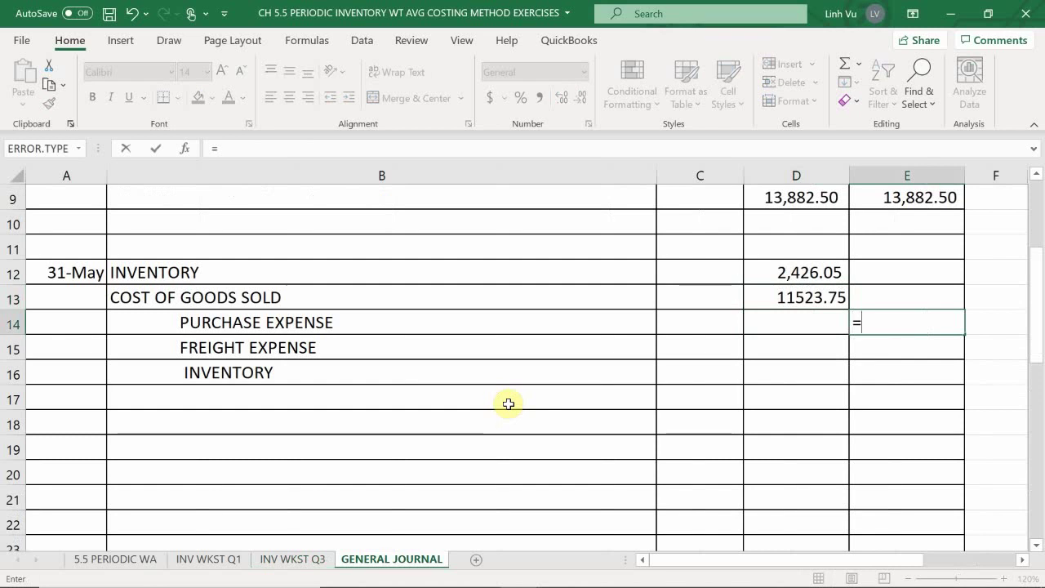
{"action": "mouse_move", "coordinate": [310, 569]}
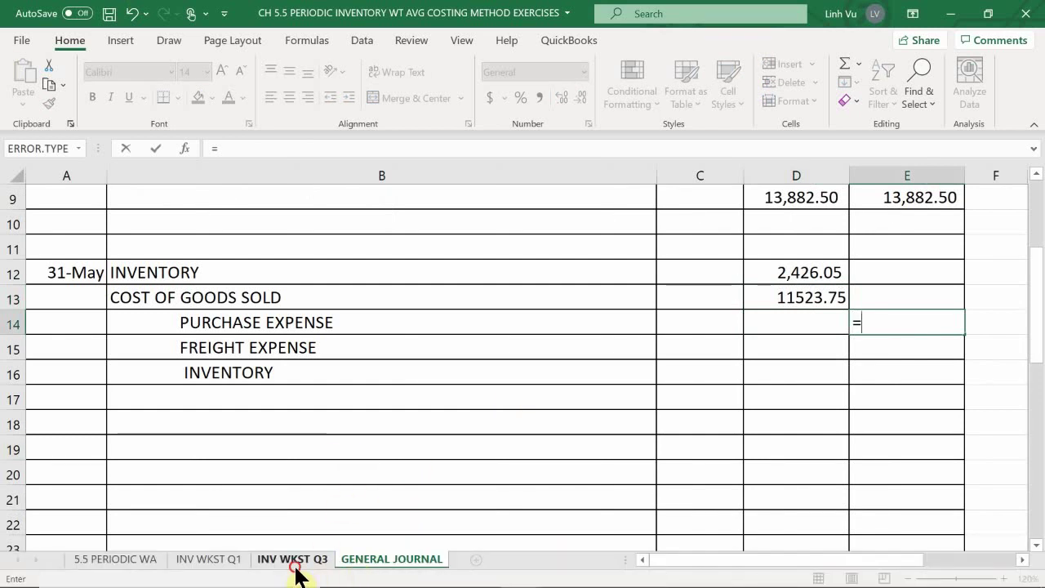
{"action": "left_click", "coordinate": [294, 562]}
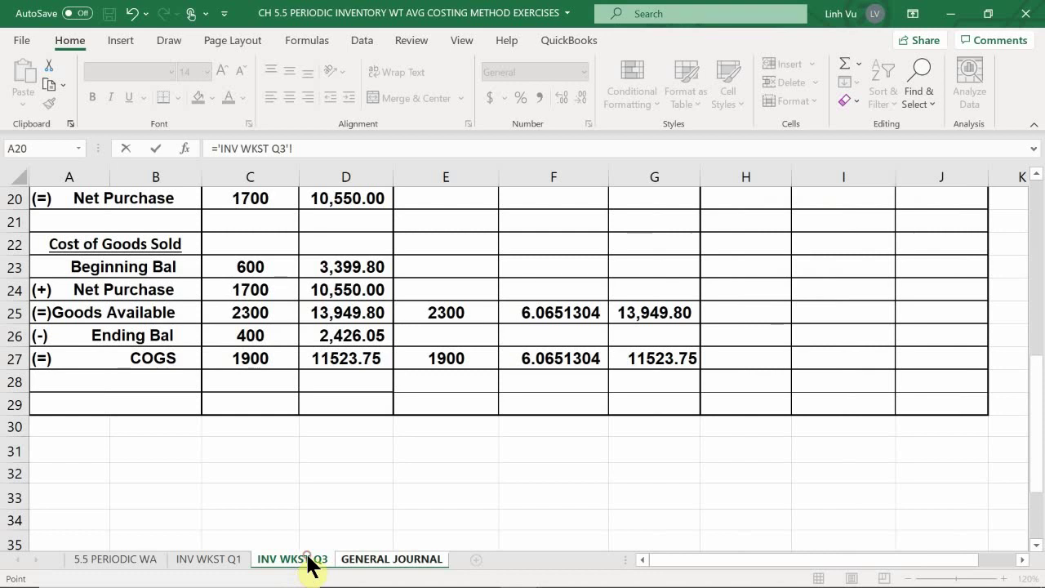
{"action": "scroll", "coordinate": [354, 422], "scroll_direction": "up", "scroll_amount": 3}
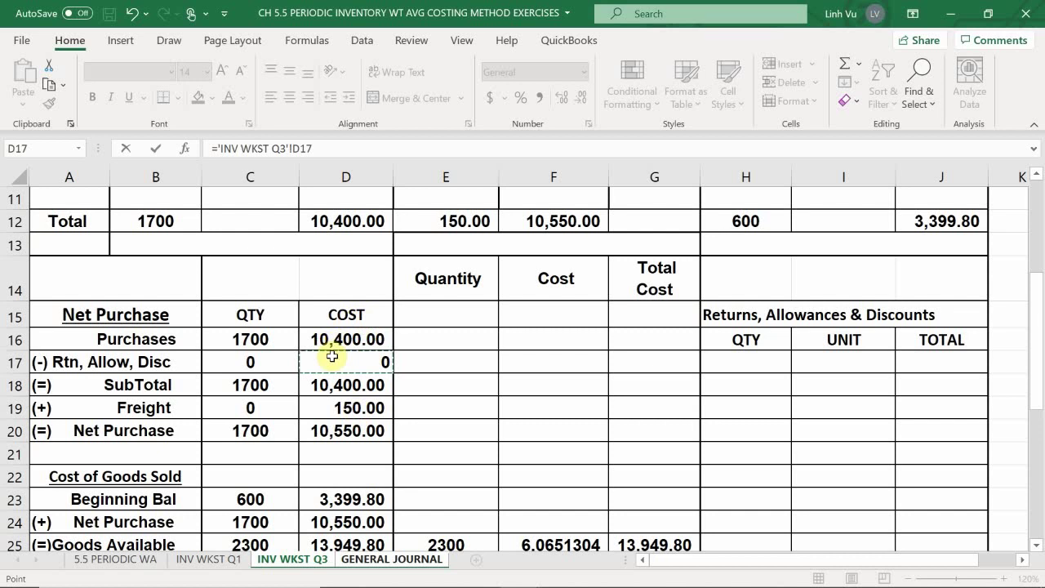
{"action": "left_click", "coordinate": [338, 341]}
{"action": "mouse_move", "coordinate": [282, 582]}
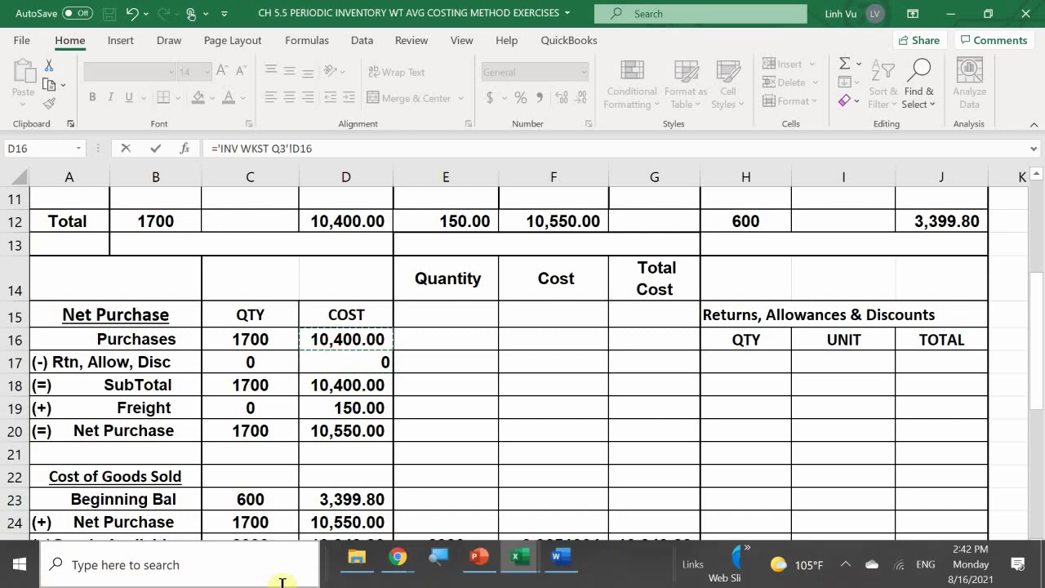
{"action": "key", "text": "Return"}
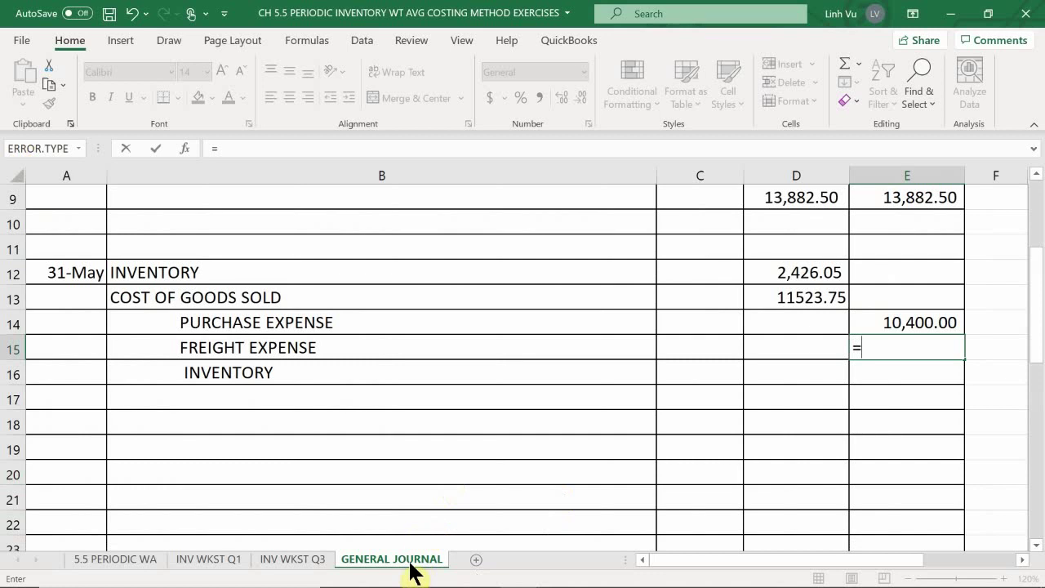
Credit E15 and E16 with freight 150.00 and beginning balance 3,399.80 from INV WKST Q3.
{"action": "left_click", "coordinate": [302, 563]}
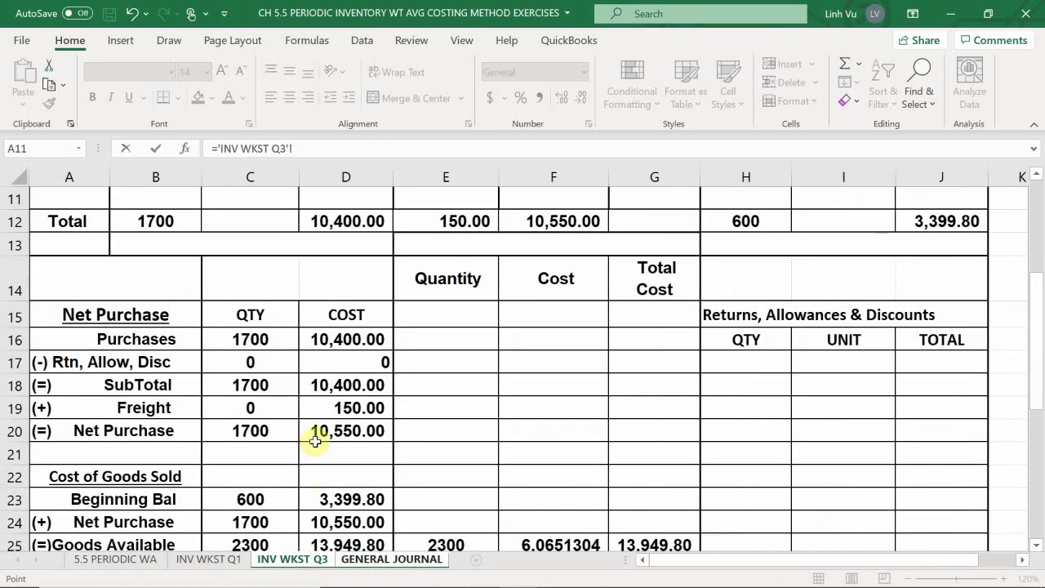
{"action": "left_click", "coordinate": [359, 406]}
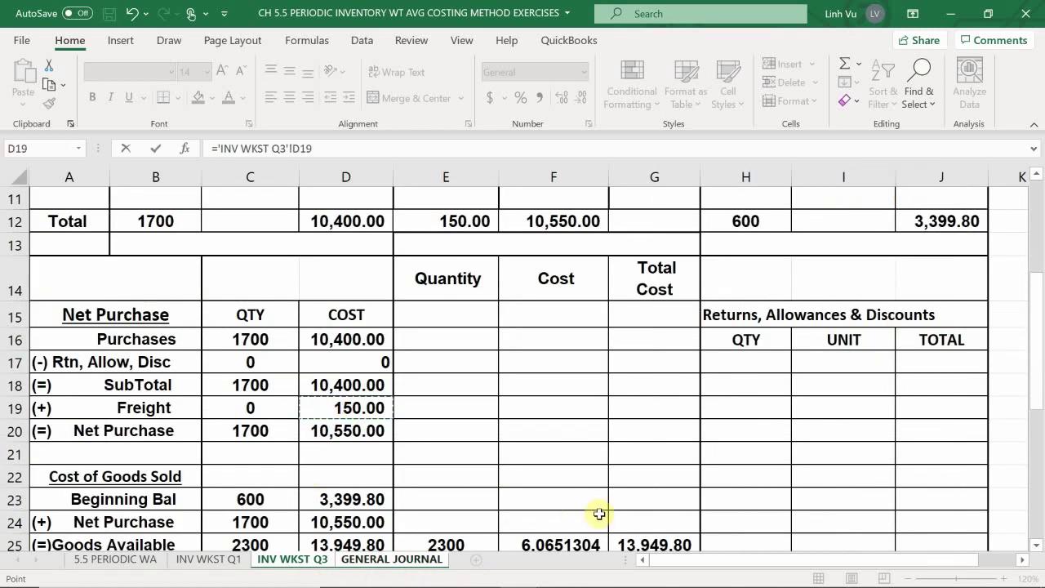
{"action": "key", "text": "Return"}
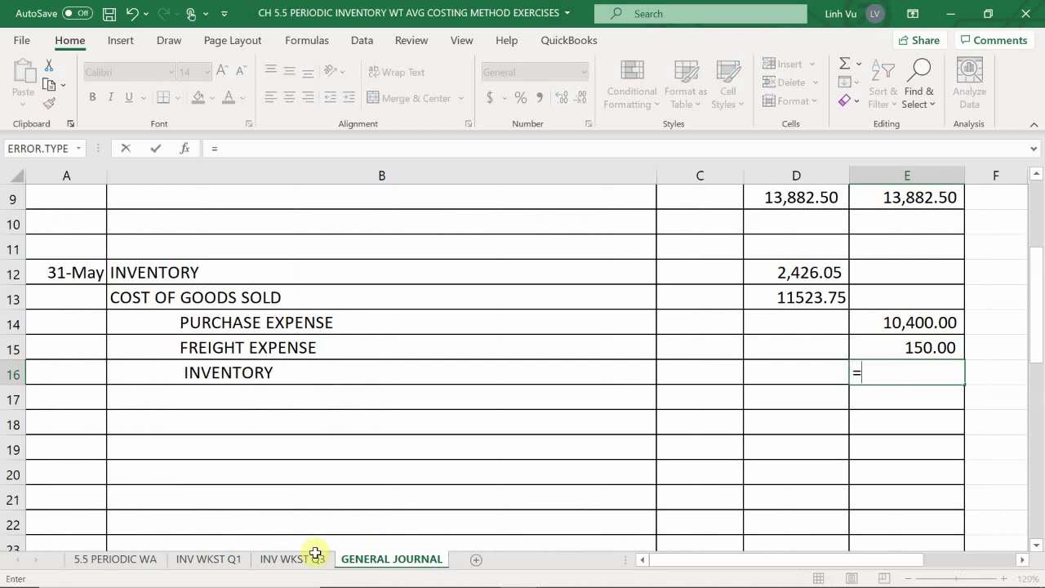
{"action": "left_click", "coordinate": [292, 562]}
{"action": "scroll", "coordinate": [313, 475], "scroll_direction": "down", "scroll_amount": 1}
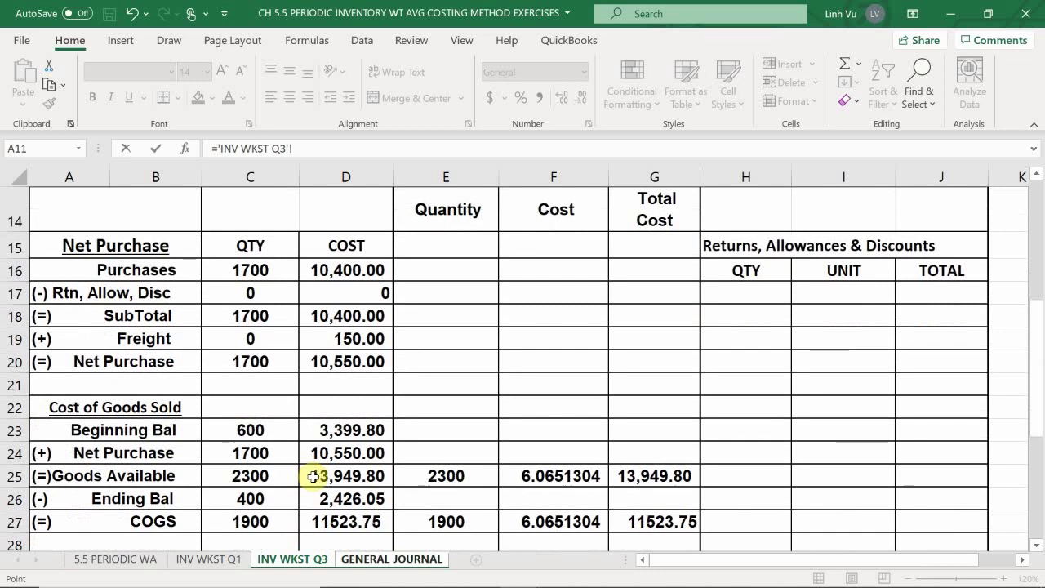
{"action": "left_click", "coordinate": [329, 434]}
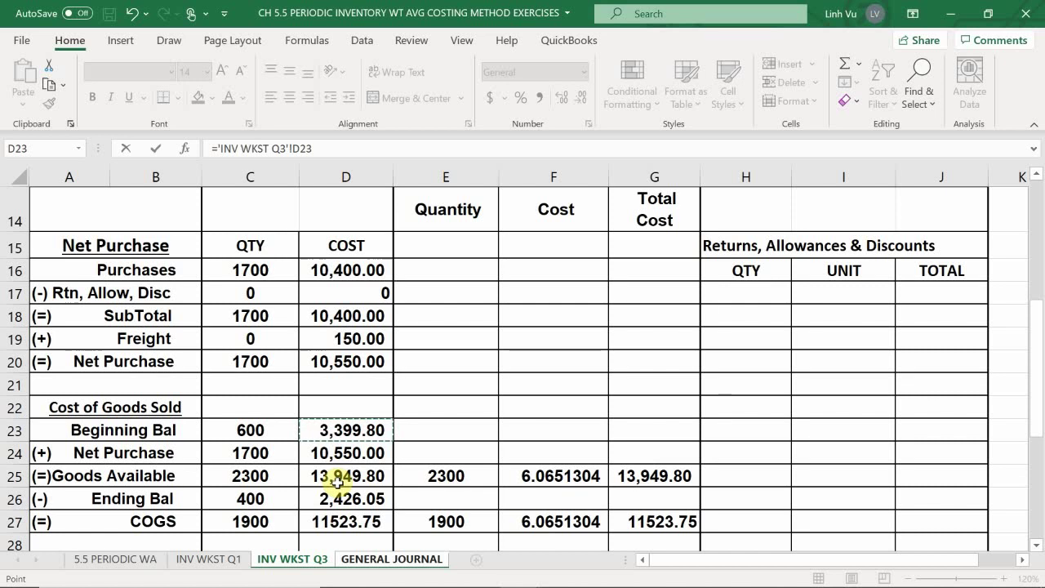
{"action": "key", "text": "Return"}
{"action": "key", "text": "Down"}
{"action": "key", "text": "Down"}
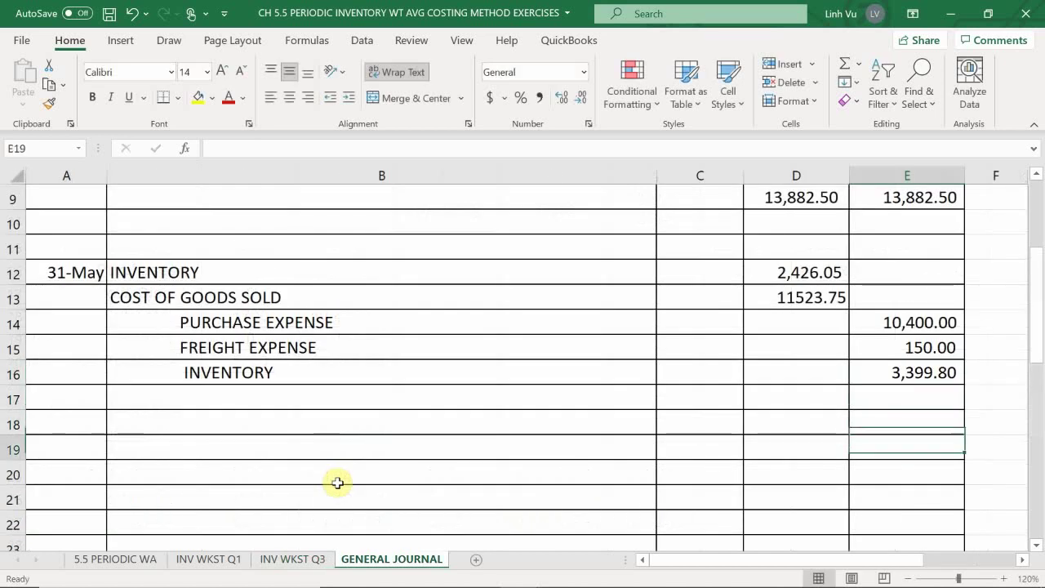
Sum D12:D17 in D19 and fill the total into E19, both showing 13,949.80.
{"action": "key", "text": "Left"}
{"action": "type", "text": "="}
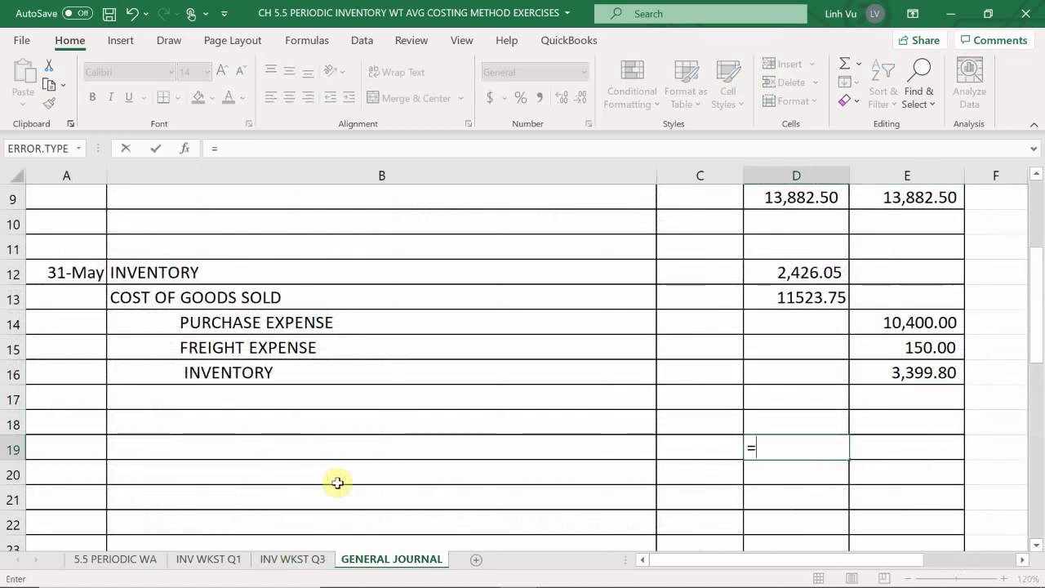
{"action": "type", "text": "SUM("}
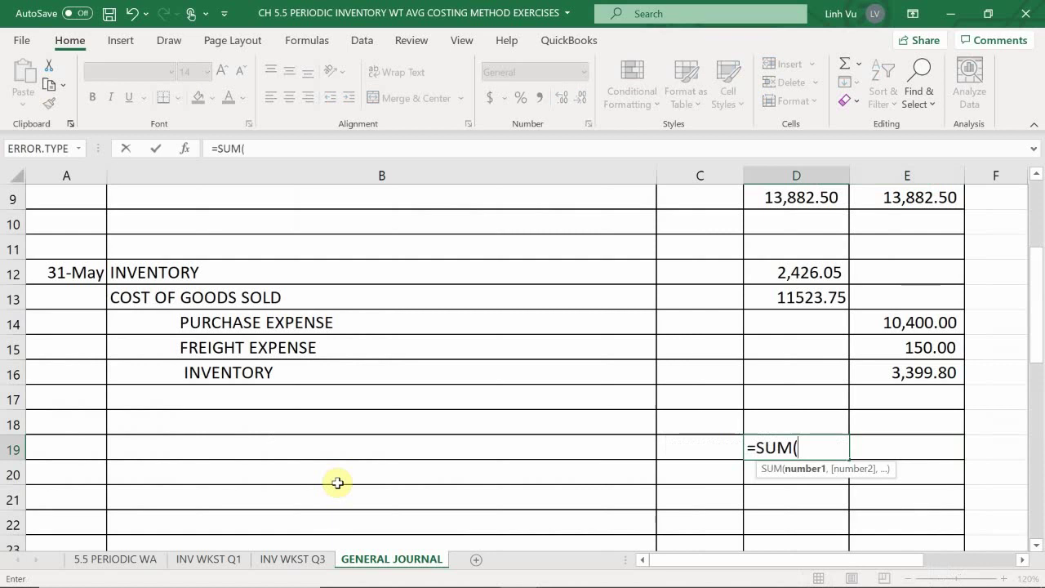
{"action": "key", "text": "Up"}
{"action": "key", "text": "Up"}
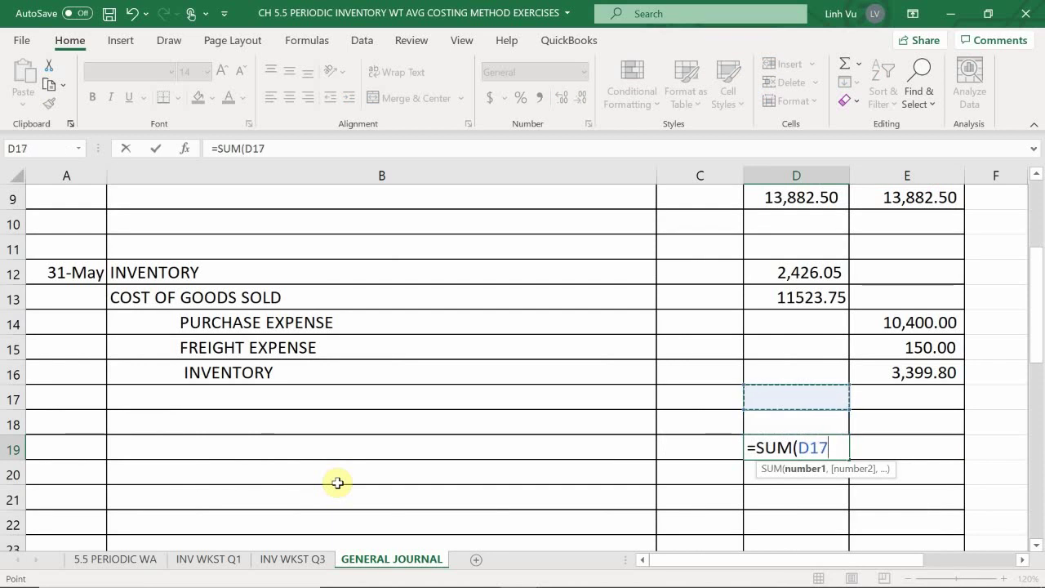
{"action": "key", "text": "shift+Up"}
{"action": "key", "text": "shift+Up"}
{"action": "key", "text": "shift+Up"}
{"action": "key", "text": "shift+Up"}
{"action": "key", "text": "shift+Up"}
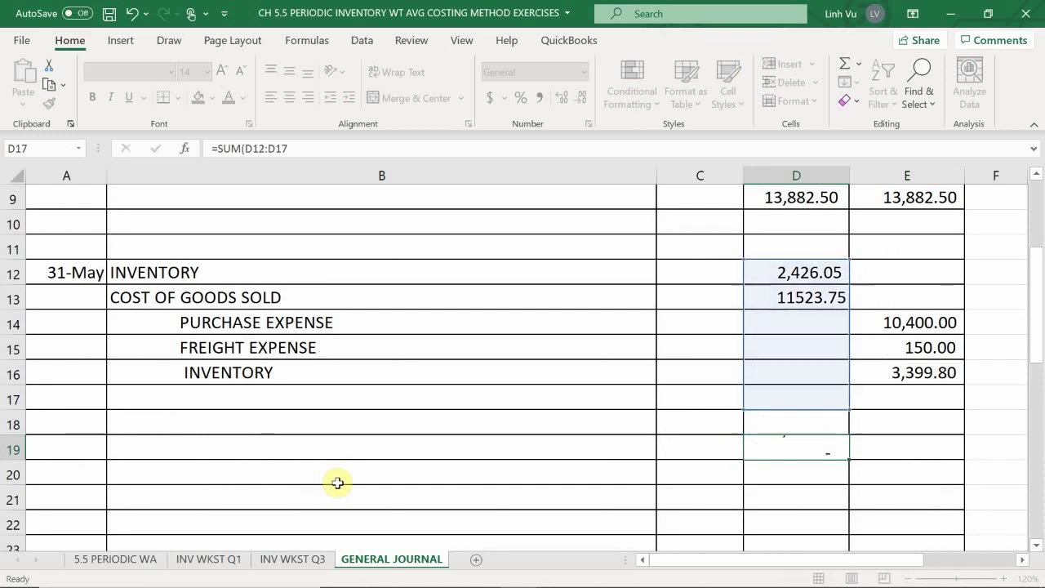
{"action": "key", "text": "Return"}
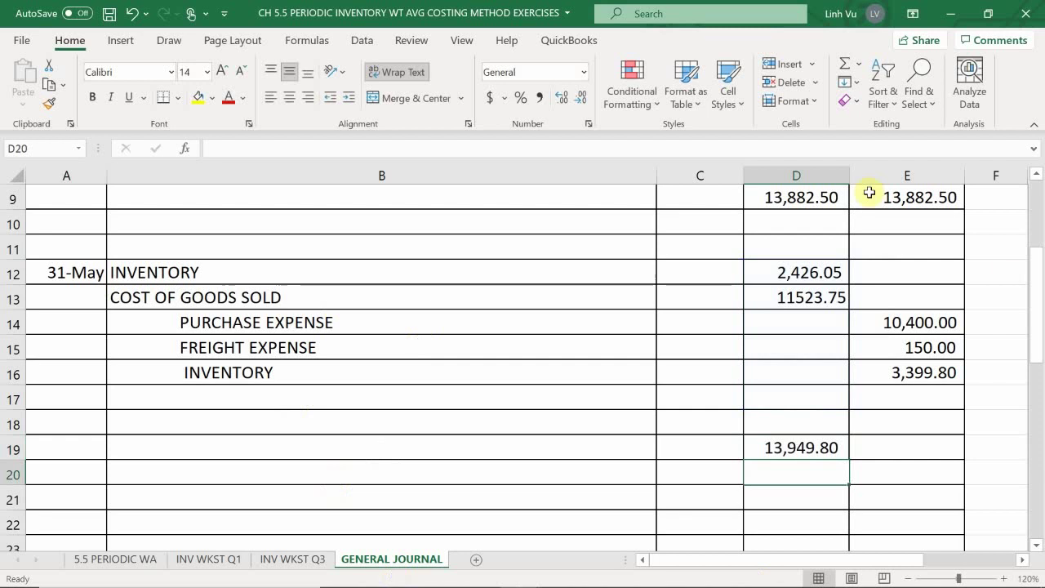
{"action": "left_click", "coordinate": [829, 450]}
{"action": "left_click_drag", "start_coordinate": [846, 460], "coordinate": [955, 449]}
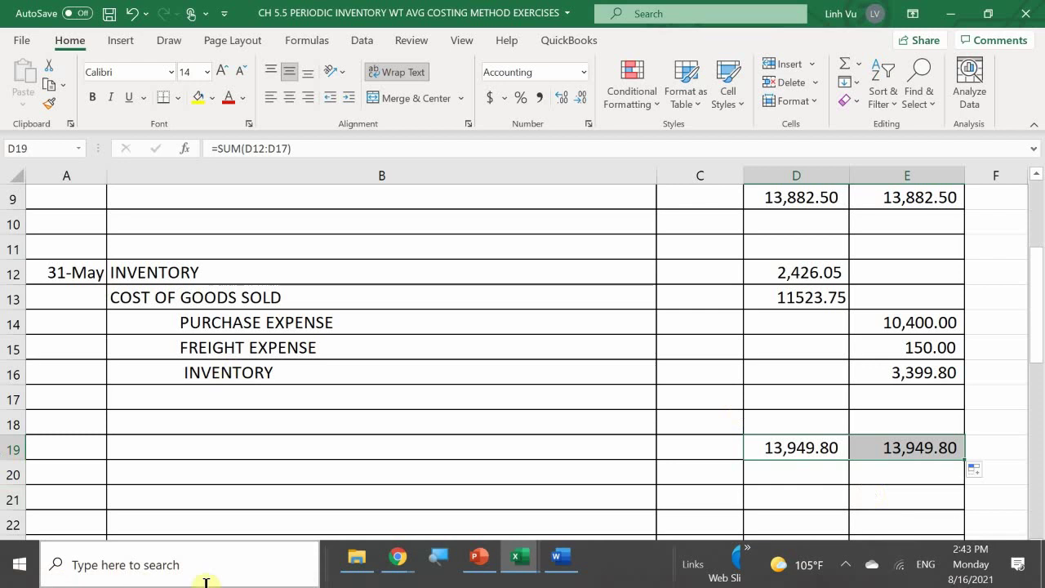
{"action": "left_click", "coordinate": [216, 399]}
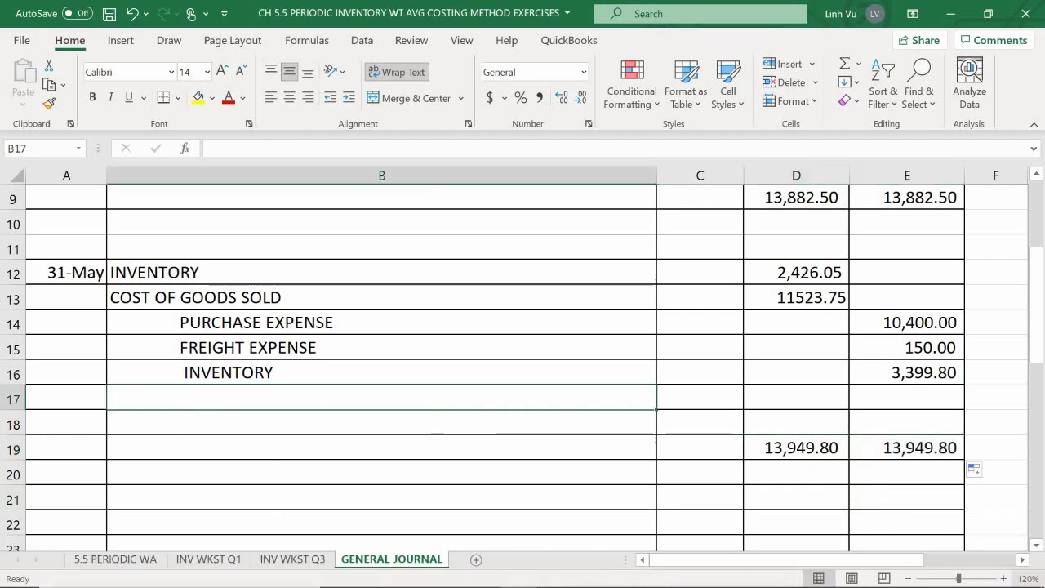
{"action": "type", "text": "("}
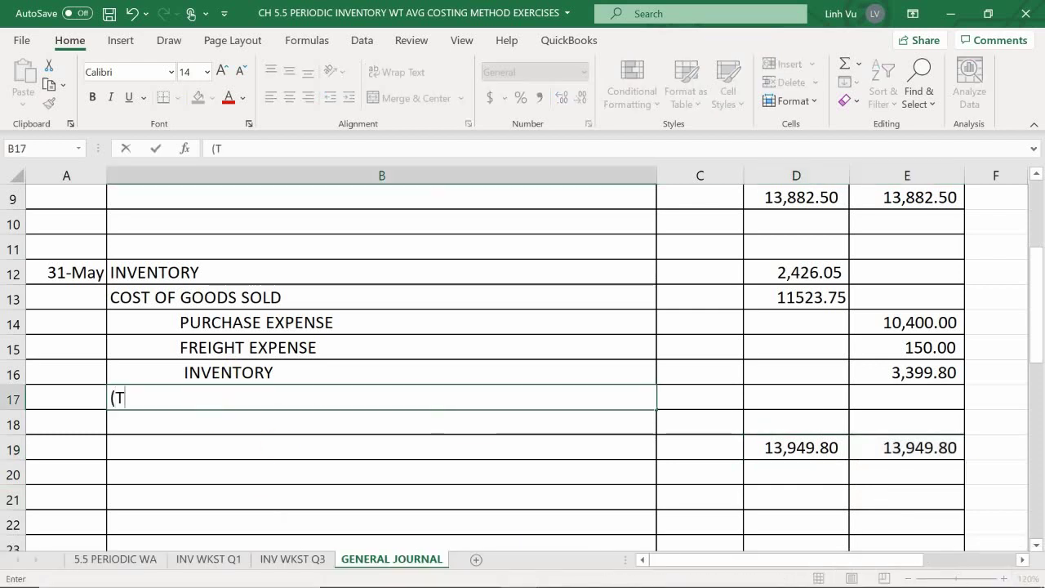
{"action": "type", "text": "To"}
{"action": "key", "text": "BackSpace"}
{"action": "type", "text": "O CONVERT INVENTORY"}
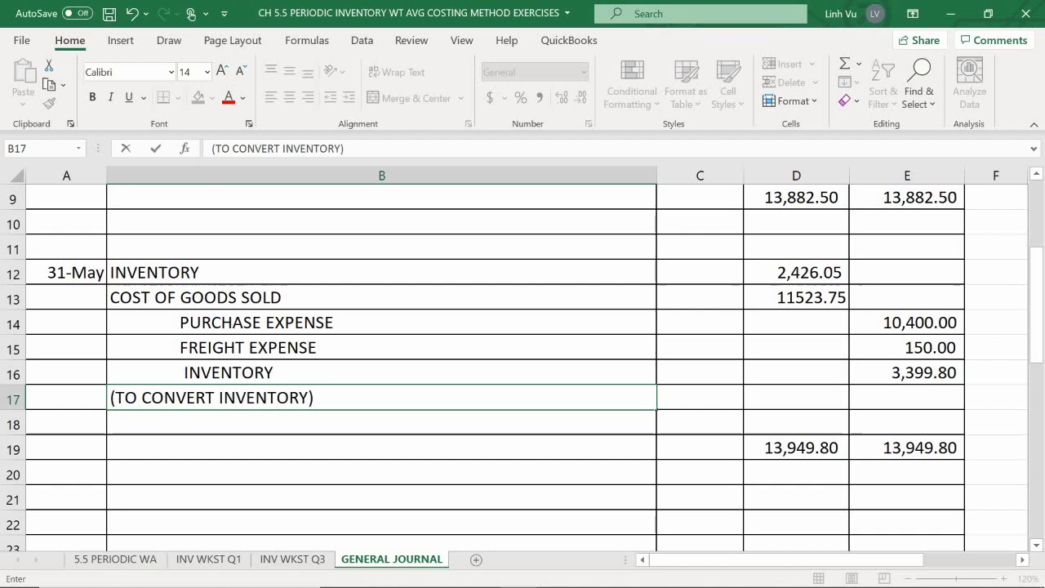
{"action": "key", "text": "Return"}
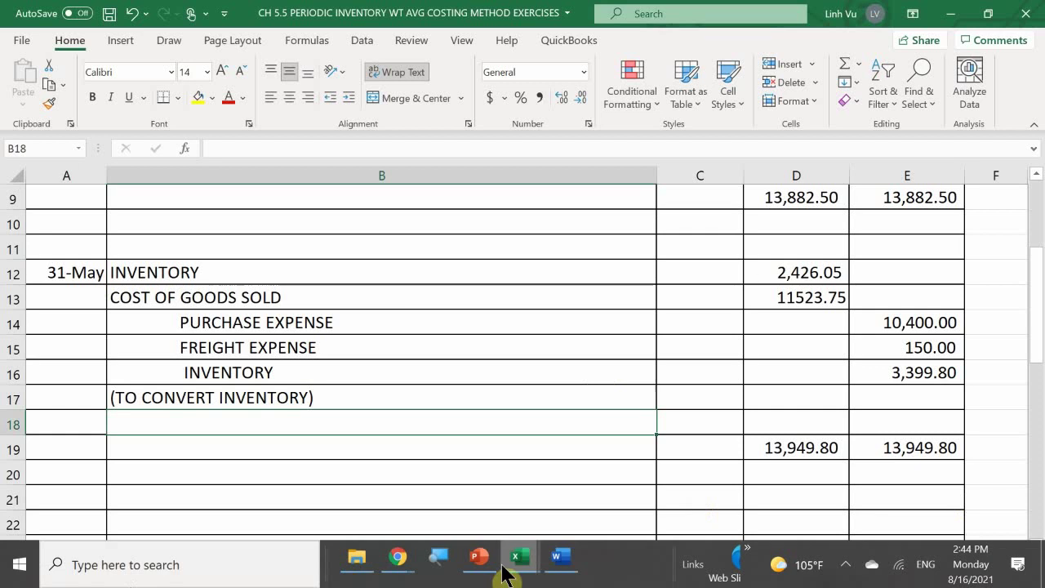
Switch to the Exercises 2 workbook and review the June purchases on 5.5 PERIODIC WA 2.
{"action": "mouse_move", "coordinate": [507, 540]}
{"action": "left_click", "coordinate": [501, 507]}
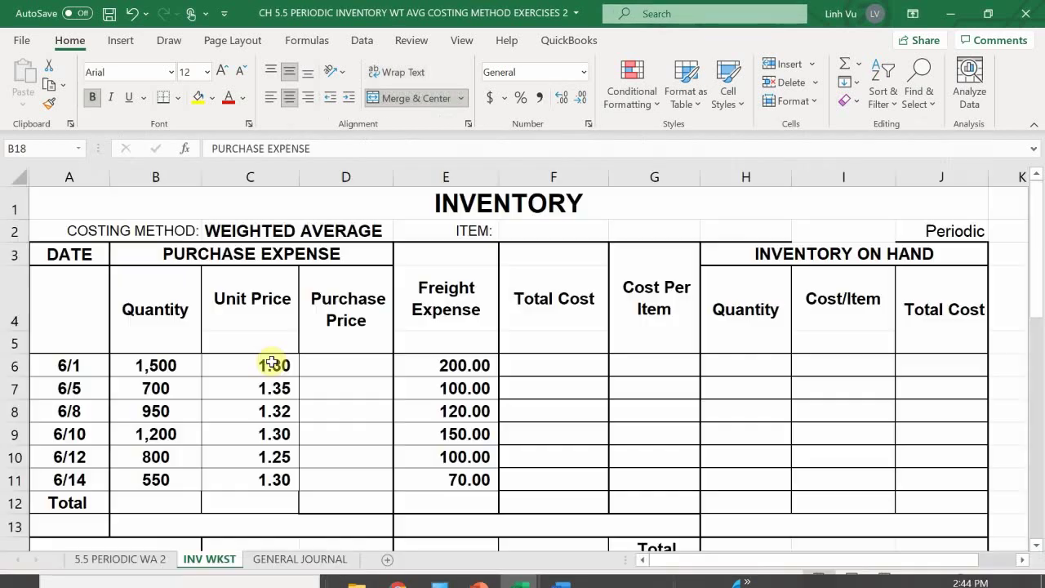
{"action": "left_click", "coordinate": [353, 382]}
{"action": "scroll", "coordinate": [353, 381], "scroll_direction": "down", "scroll_amount": 1}
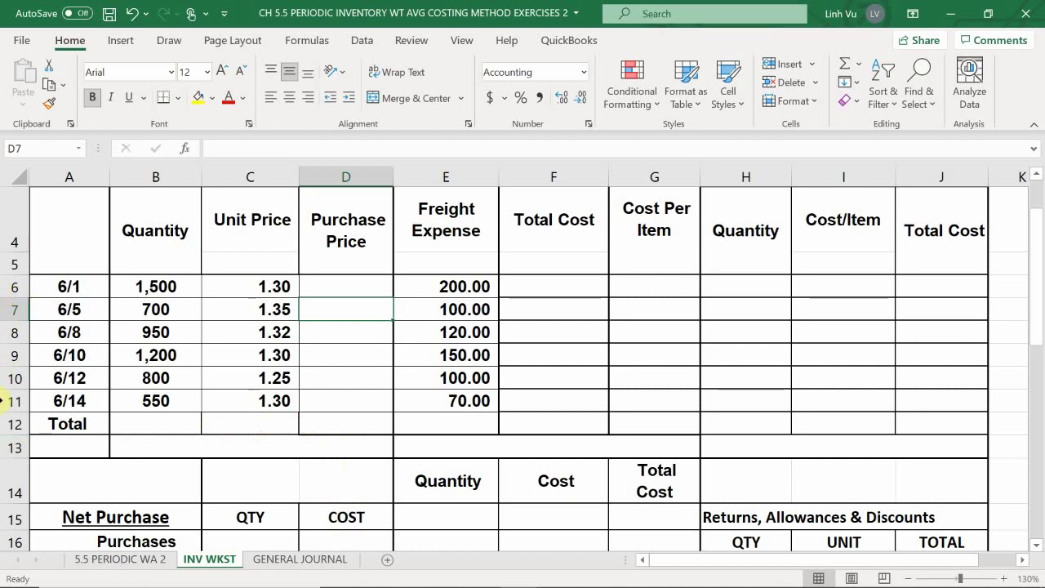
{"action": "scroll", "coordinate": [160, 400], "scroll_direction": "down", "scroll_amount": 4}
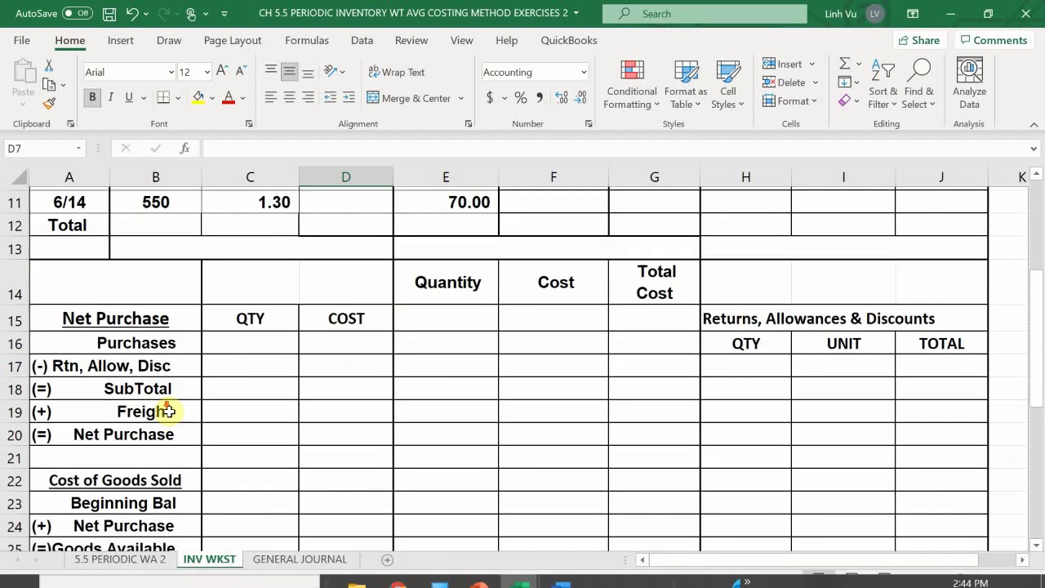
{"action": "left_click", "coordinate": [107, 563]}
{"action": "scroll", "coordinate": [133, 409], "scroll_direction": "up", "scroll_amount": 1}
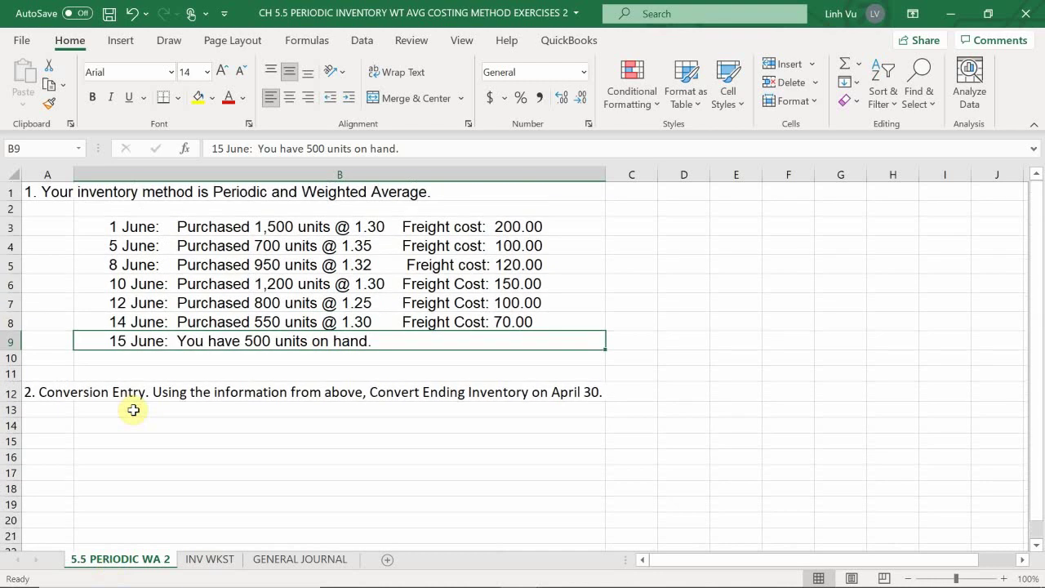
Enter 500 units as the ending balance in C26 of INV WKST.
{"action": "left_click", "coordinate": [201, 563]}
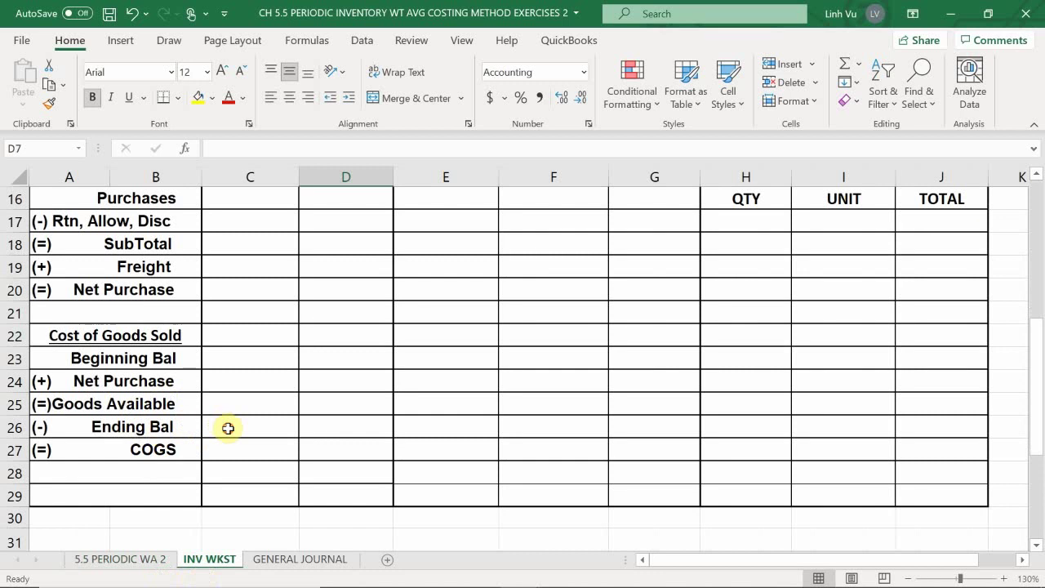
{"action": "left_click", "coordinate": [224, 428]}
{"action": "scroll", "coordinate": [225, 428], "scroll_direction": "up", "scroll_amount": 2}
{"action": "type", "text": "500"}
{"action": "key", "text": "Return"}
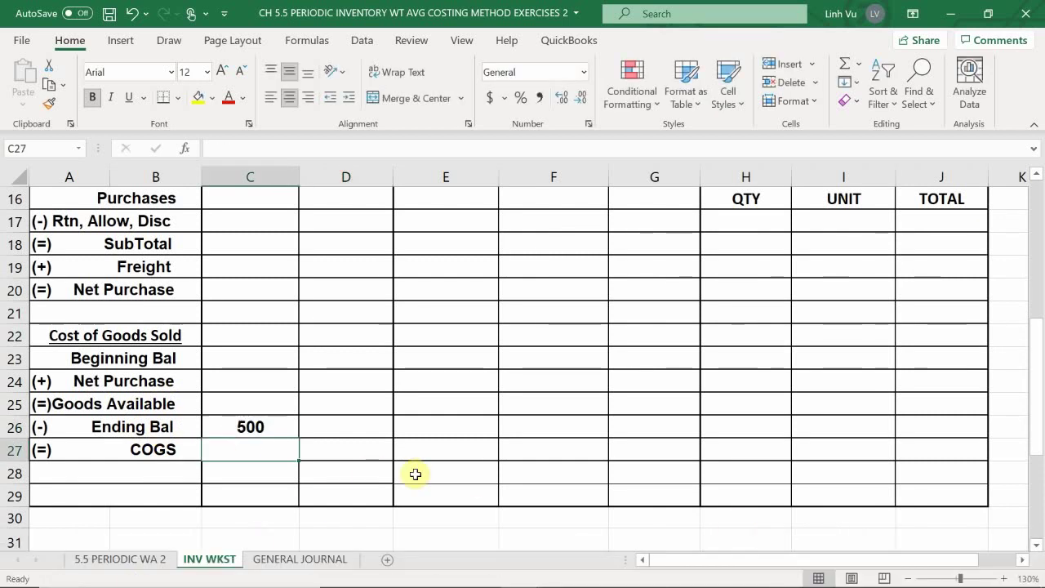
{"action": "scroll", "coordinate": [416, 473], "scroll_direction": "up", "scroll_amount": 2}
{"action": "scroll", "coordinate": [416, 473], "scroll_direction": "up", "scroll_amount": 3}
{"action": "scroll", "coordinate": [416, 474], "scroll_direction": "down", "scroll_amount": 1}
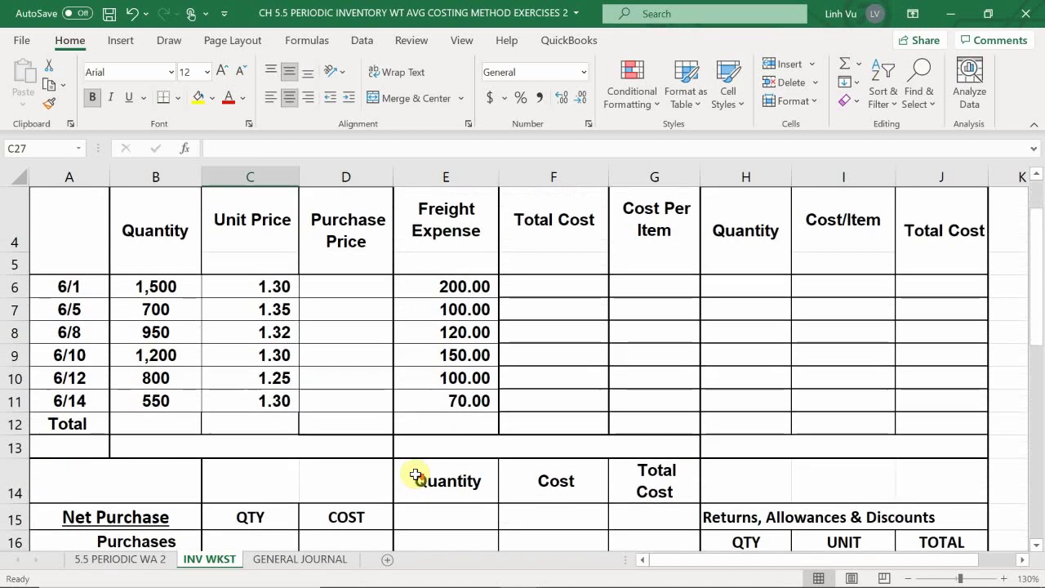
Enter the first purchase price in D6 as quantity times unit price, =B6*C6.
{"action": "left_click", "coordinate": [346, 285]}
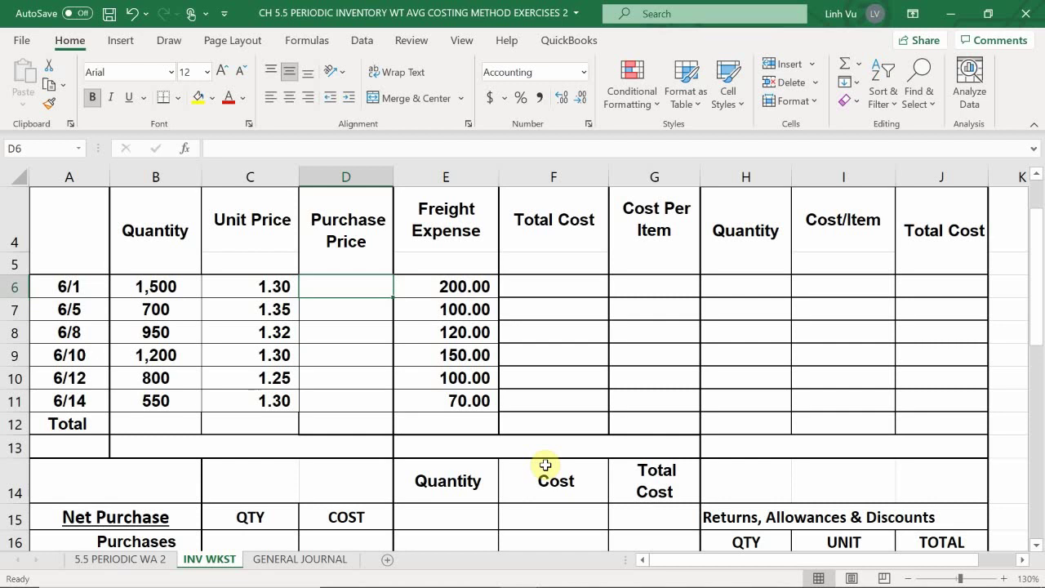
{"action": "type", "text": "="}
{"action": "key", "text": "Left"}
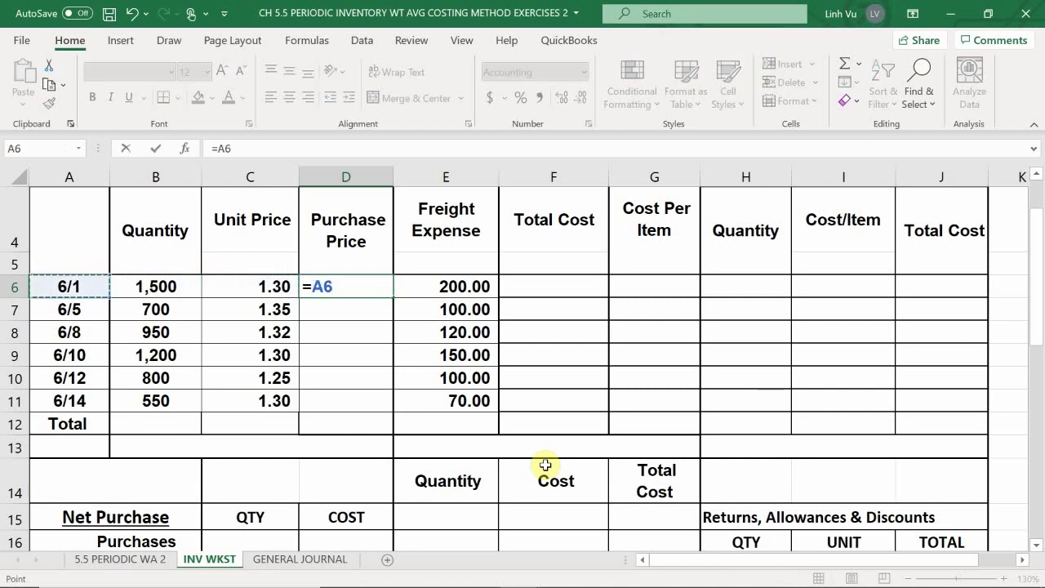
{"action": "key", "text": "Right"}
{"action": "type", "text": "*"}
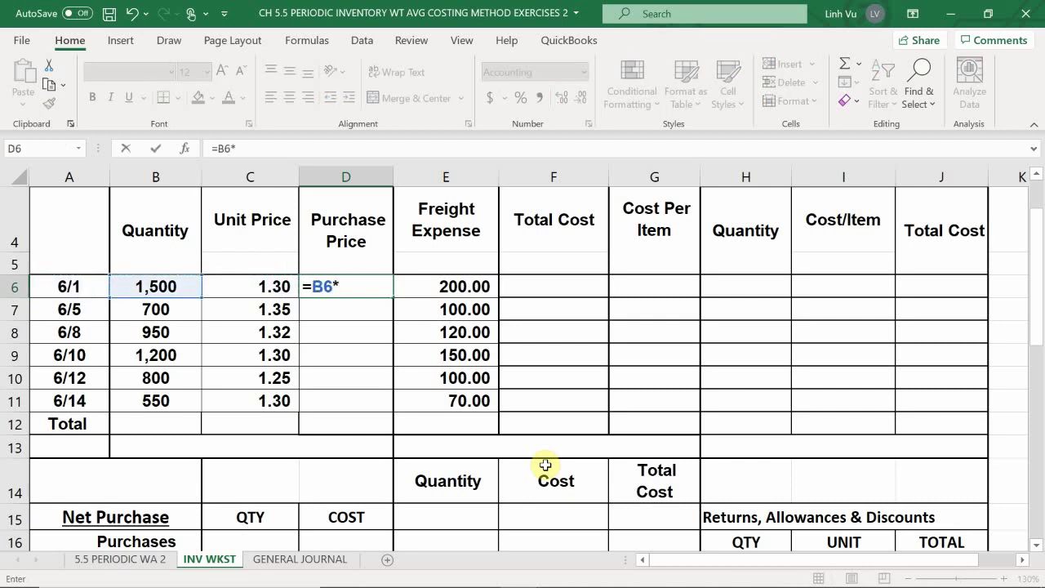
{"action": "key", "text": "Left"}
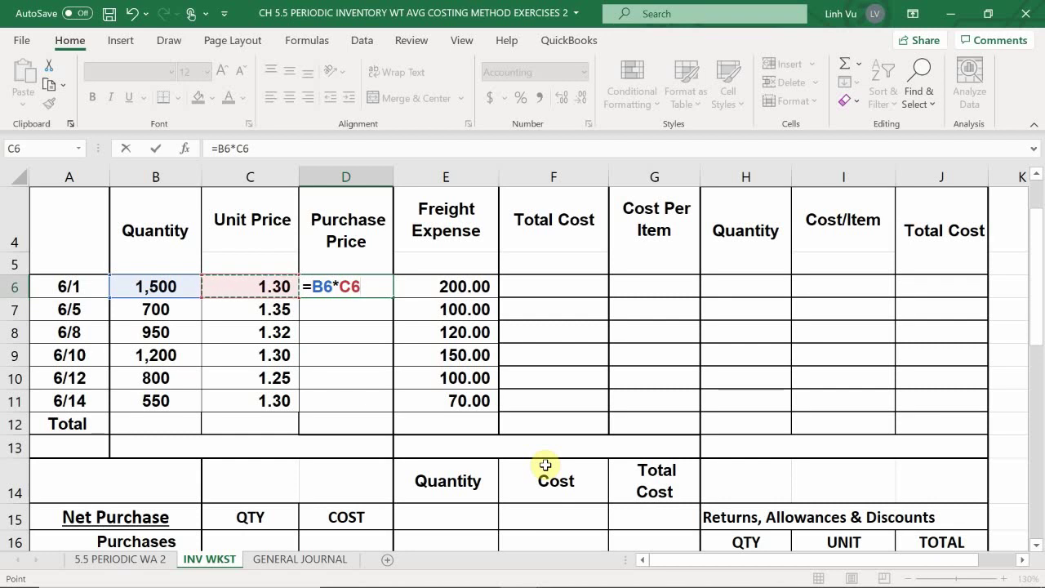
{"action": "key", "text": "Return"}
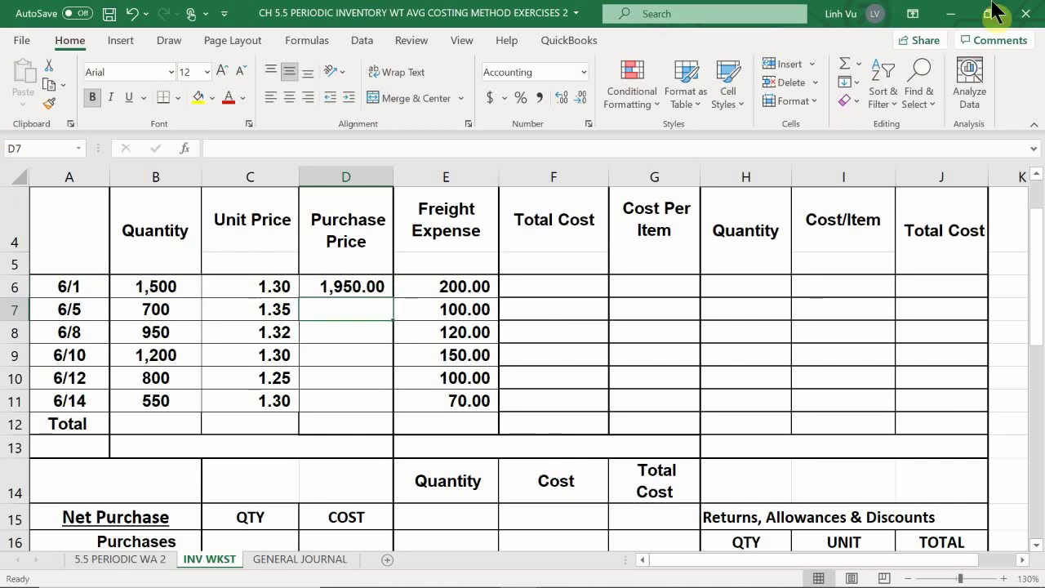
Set the first total cost in F6 to freight plus purchase price, =E6+D6.
{"action": "left_click", "coordinate": [552, 296]}
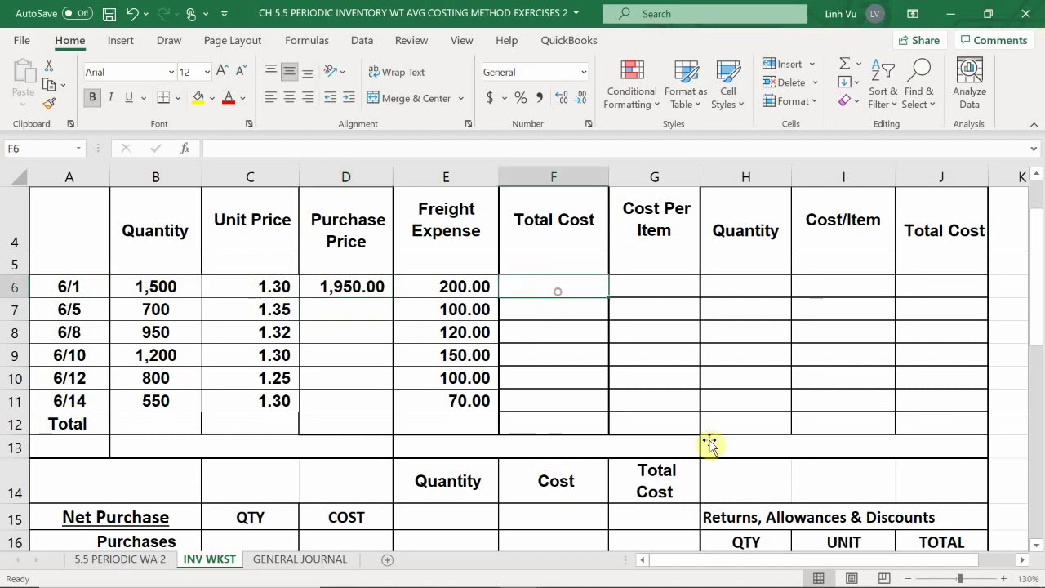
{"action": "type", "text": "="}
{"action": "key", "text": "Left"}
{"action": "key", "text": "Left"}
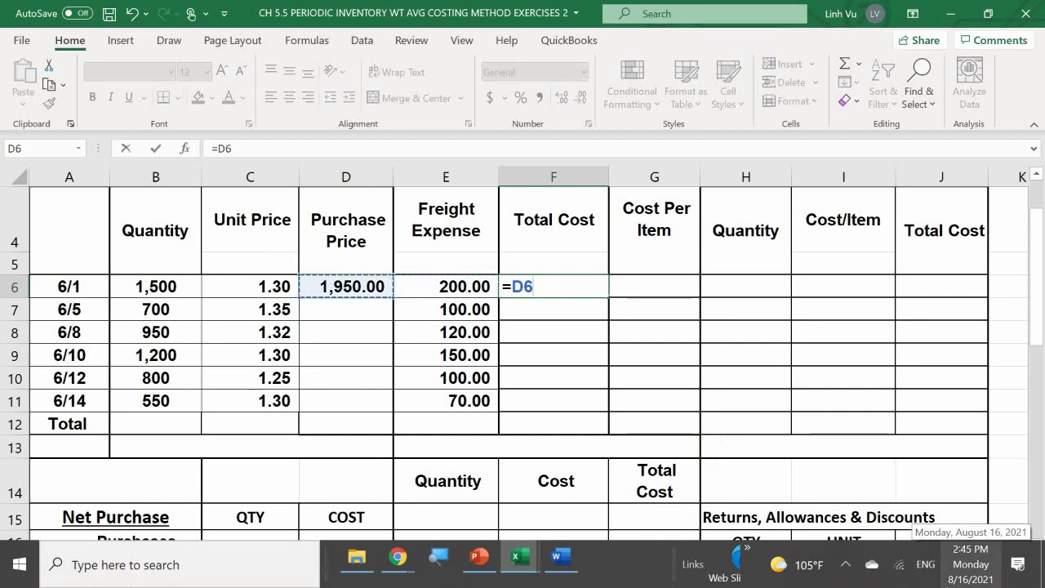
{"action": "type", "text": "+"}
{"action": "key", "text": "Left"}
{"action": "key", "text": "Return"}
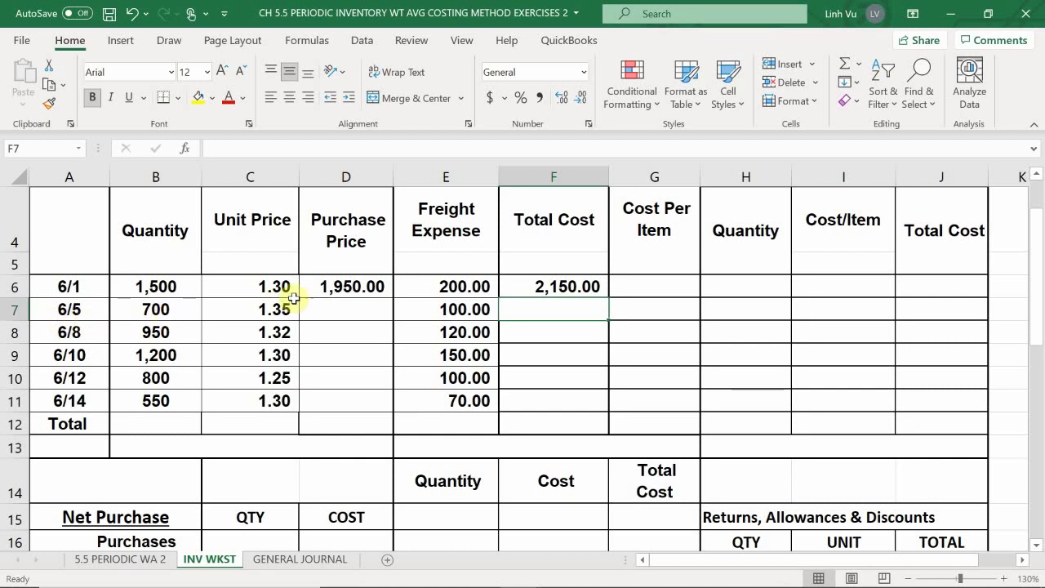
Copy the purchase price and total cost formulas down to row 7, giving 1,045.00.
{"action": "left_click", "coordinate": [363, 287]}
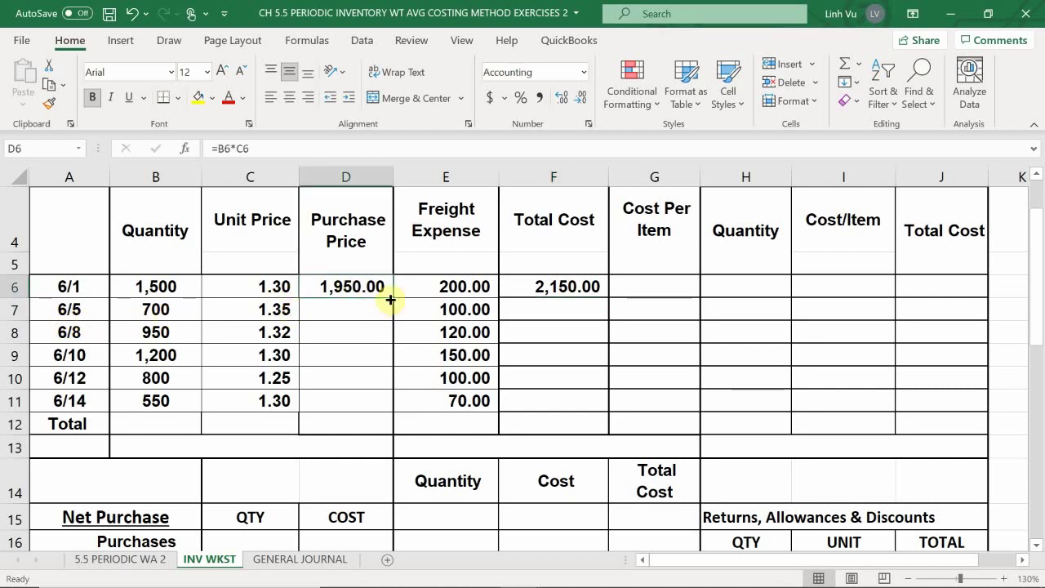
{"action": "left_click_drag", "start_coordinate": [392, 299], "coordinate": [394, 321]}
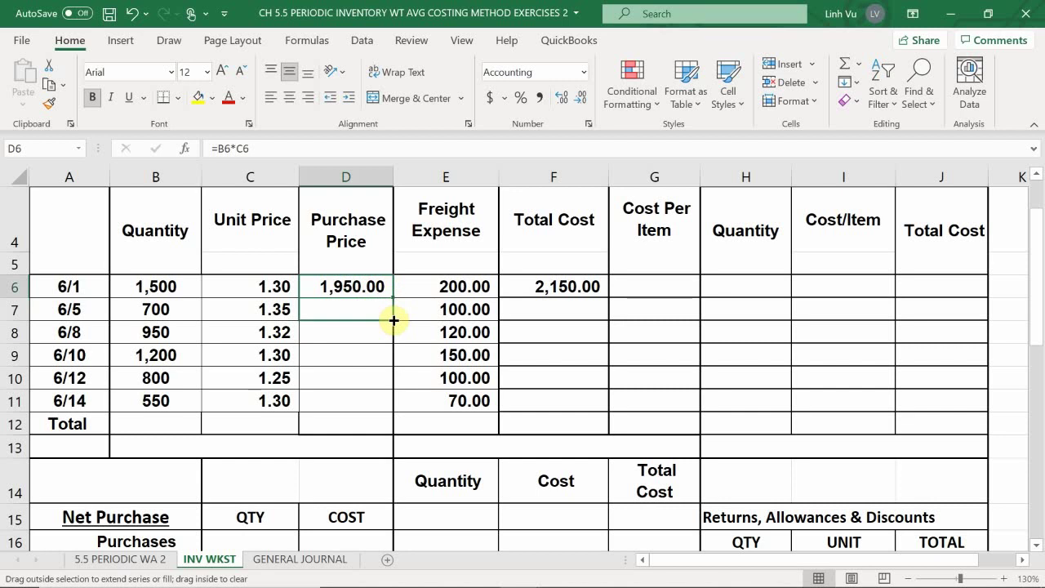
{"action": "left_click_drag", "start_coordinate": [393, 321], "coordinate": [393, 320]}
{"action": "left_click_drag", "start_coordinate": [393, 320], "coordinate": [394, 320]}
{"action": "left_click_drag", "start_coordinate": [393, 321], "coordinate": [394, 321]}
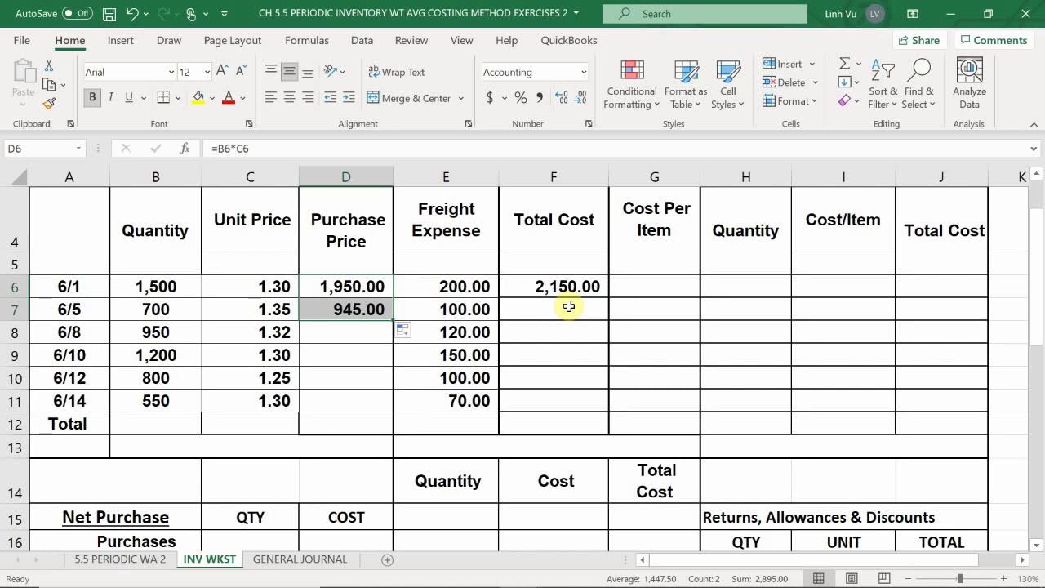
{"action": "left_click", "coordinate": [356, 336]}
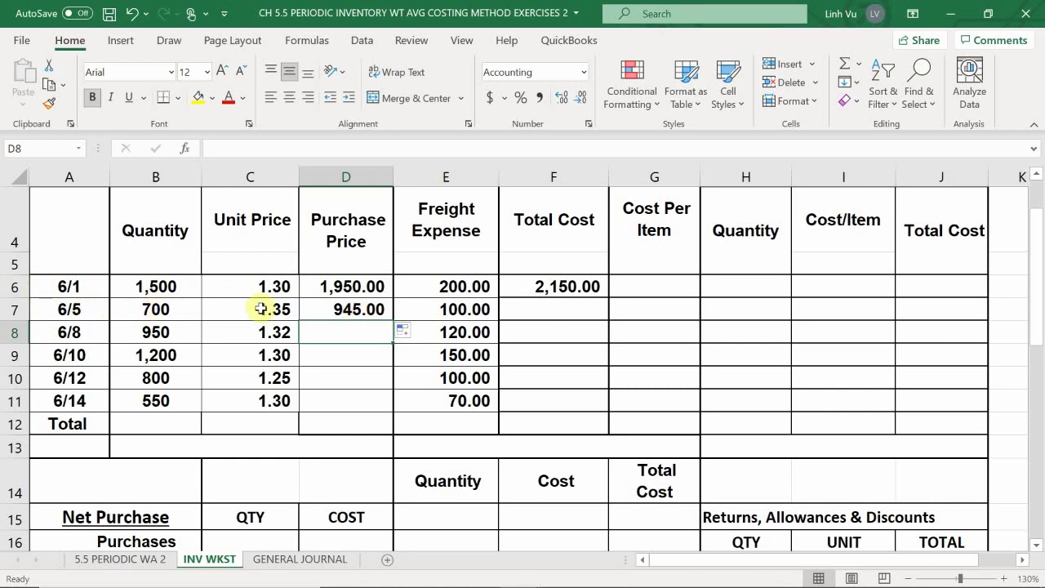
{"action": "left_click", "coordinate": [345, 308]}
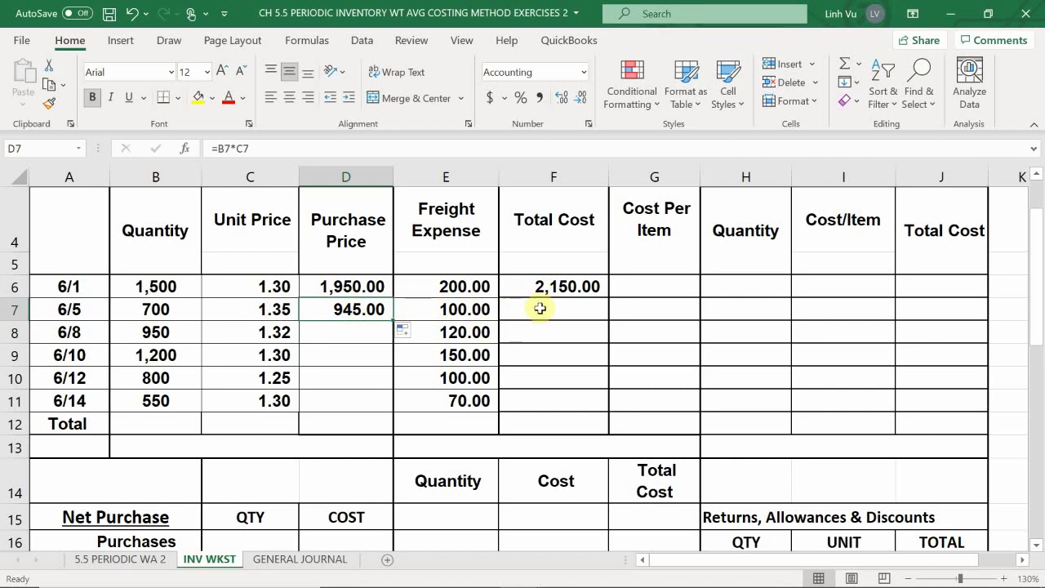
{"action": "left_click", "coordinate": [554, 305]}
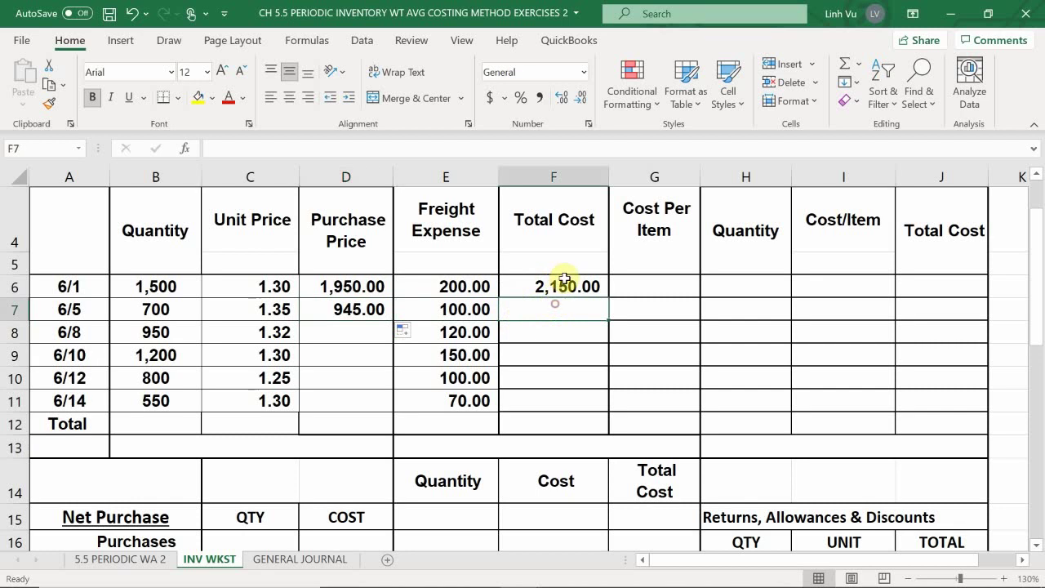
{"action": "left_click", "coordinate": [567, 282]}
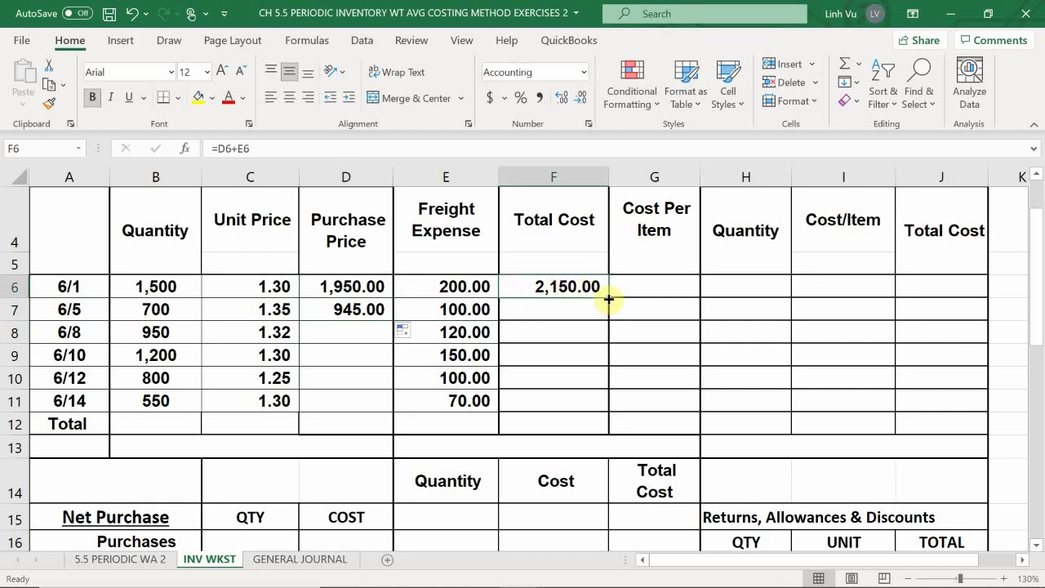
{"action": "left_click_drag", "start_coordinate": [608, 299], "coordinate": [607, 321]}
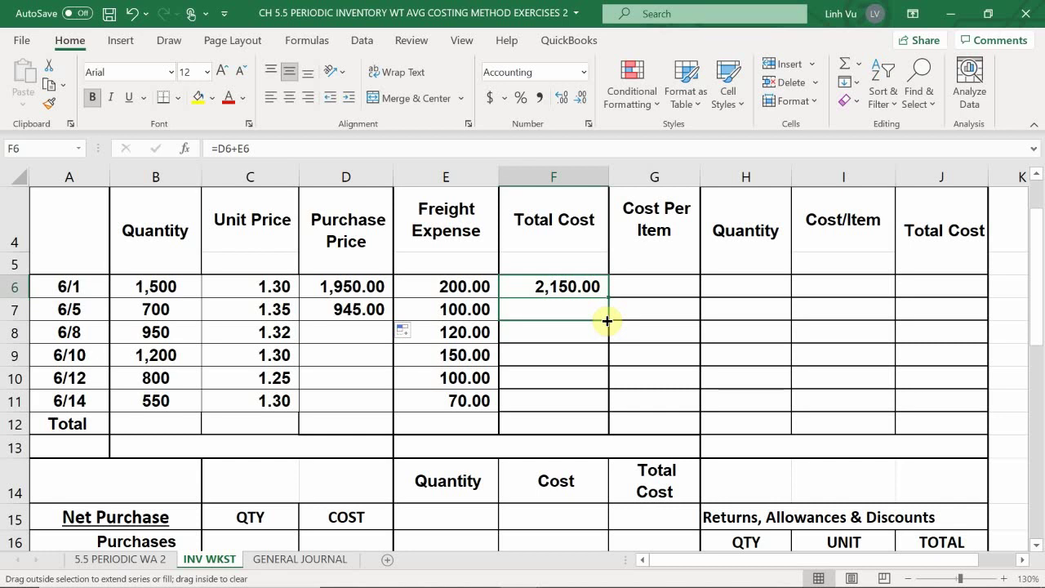
{"action": "left_click_drag", "start_coordinate": [606, 321], "coordinate": [605, 319]}
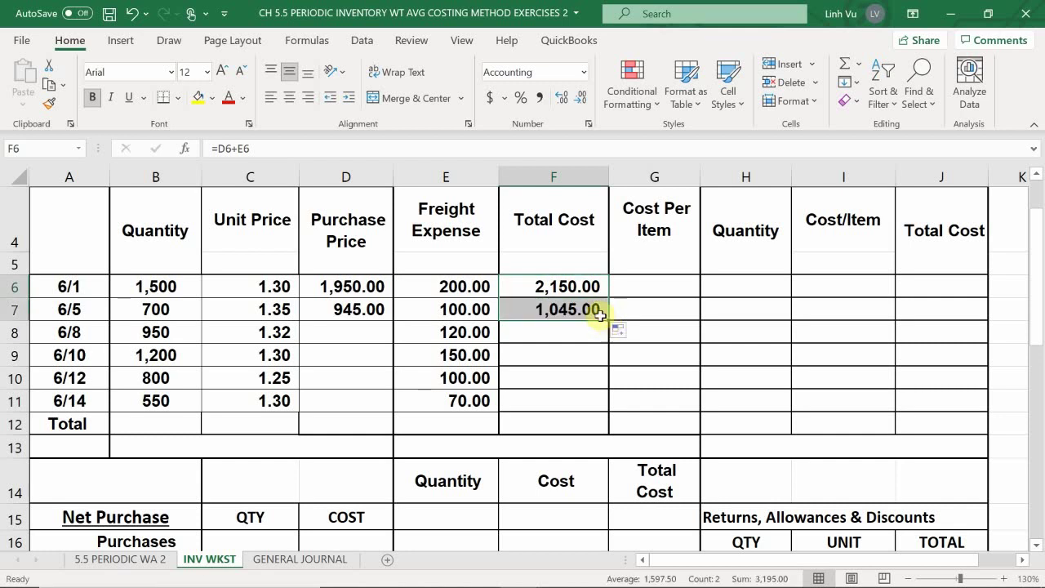
{"action": "scroll", "coordinate": [347, 356], "scroll_direction": "down", "scroll_amount": 1}
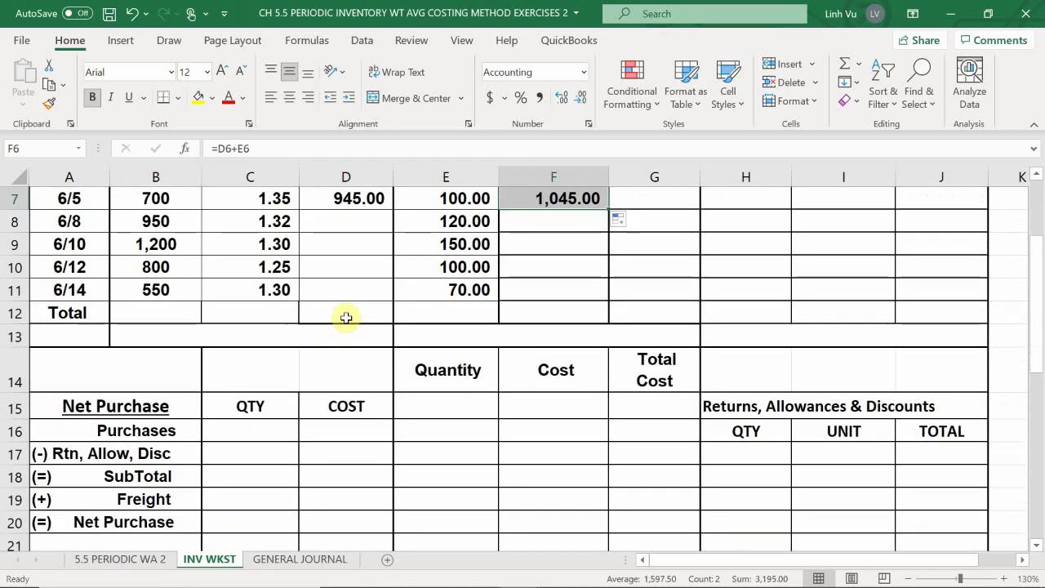
{"action": "scroll", "coordinate": [350, 264], "scroll_direction": "up", "scroll_amount": 1}
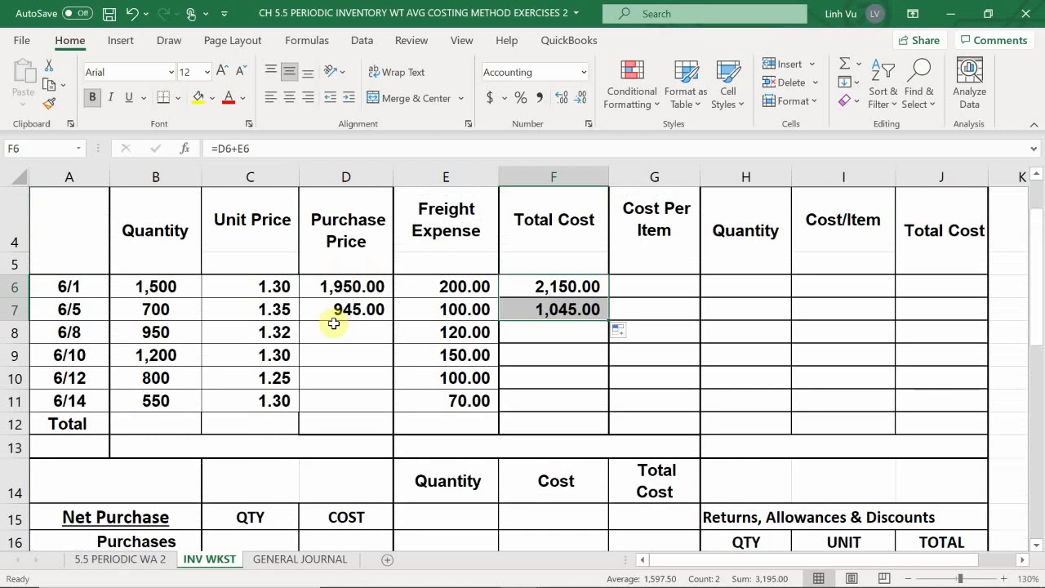
Extend both formulas to row 8 for the 6/8 purchase, giving 1,374.00.
{"action": "left_click", "coordinate": [363, 306]}
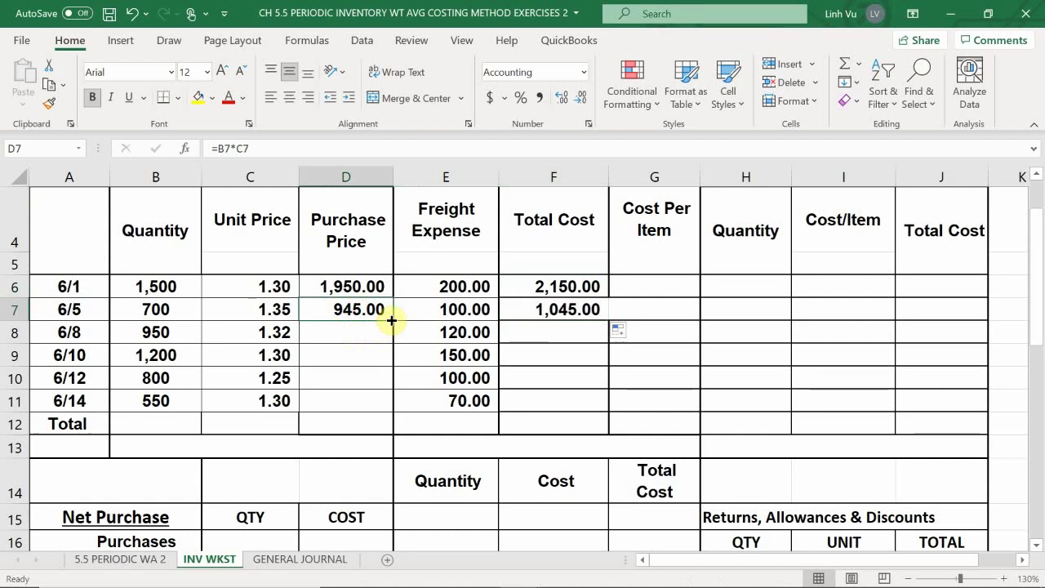
{"action": "left_click_drag", "start_coordinate": [392, 321], "coordinate": [392, 344]}
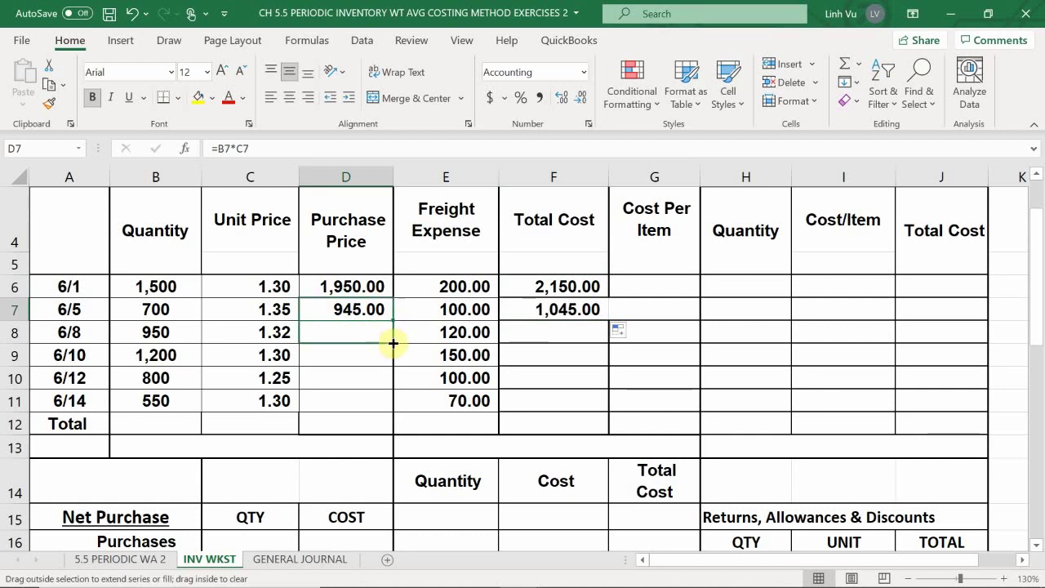
{"action": "left_click_drag", "start_coordinate": [392, 344], "coordinate": [393, 343]}
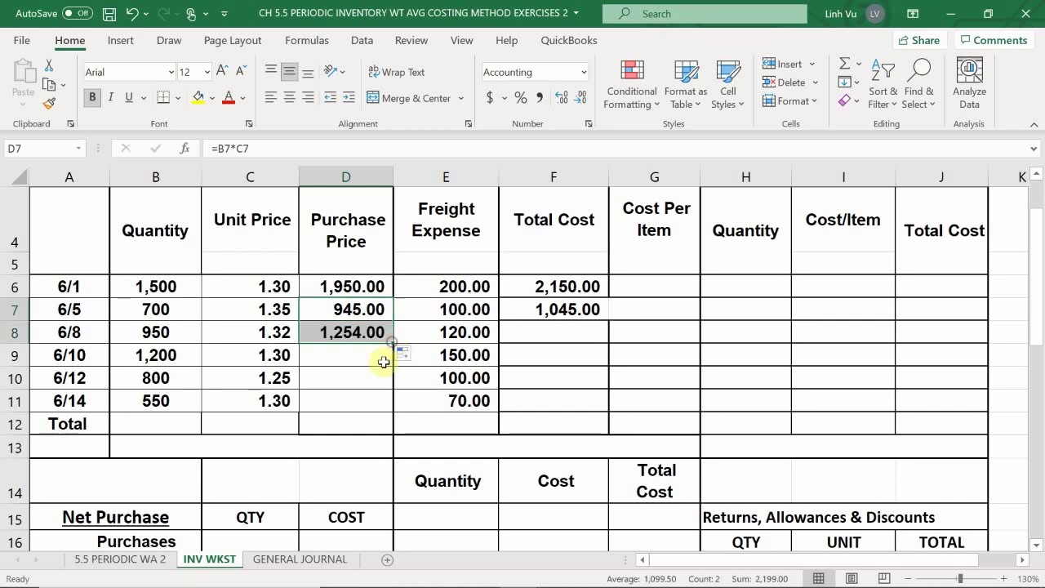
{"action": "left_click", "coordinate": [561, 304]}
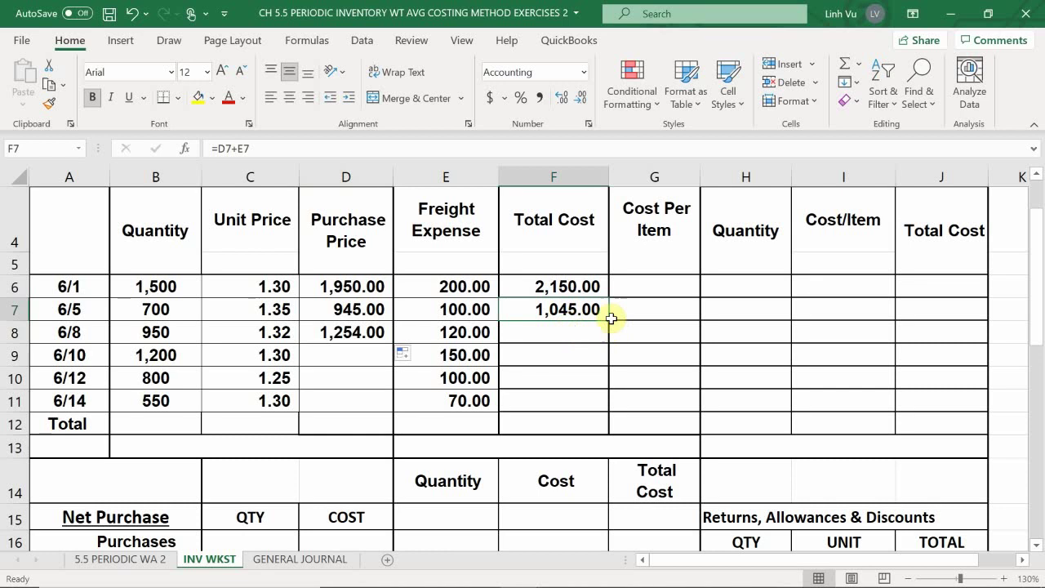
{"action": "left_click_drag", "start_coordinate": [610, 323], "coordinate": [608, 341]}
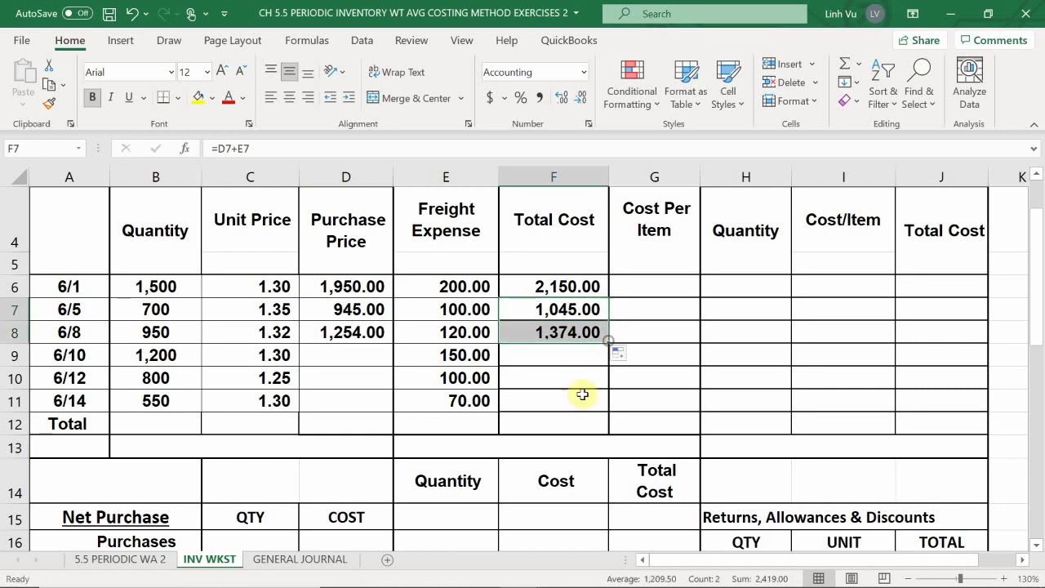
{"action": "scroll", "coordinate": [466, 327], "scroll_direction": "down", "scroll_amount": 1}
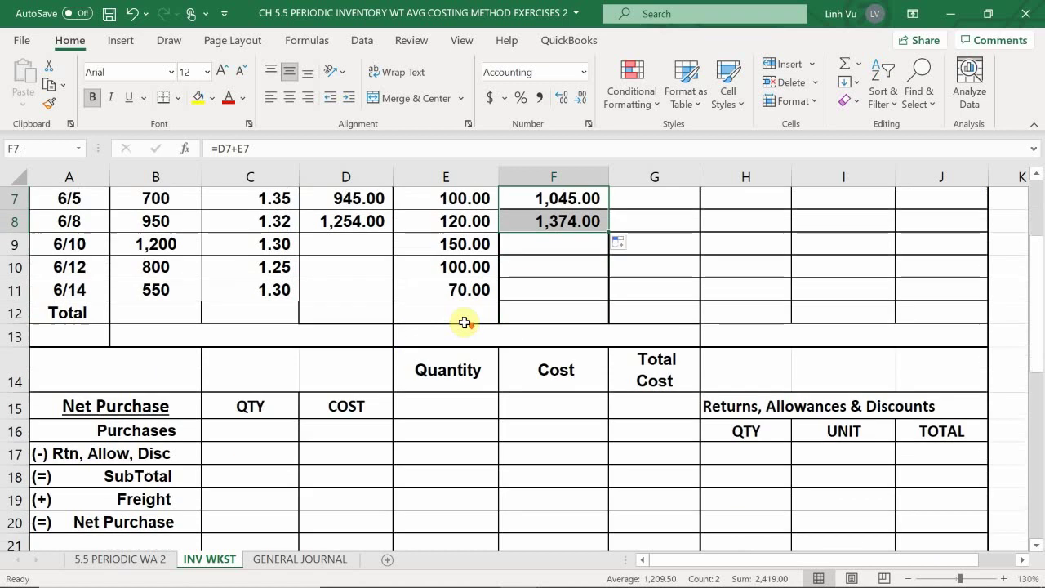
{"action": "scroll", "coordinate": [345, 253], "scroll_direction": "up", "scroll_amount": 1}
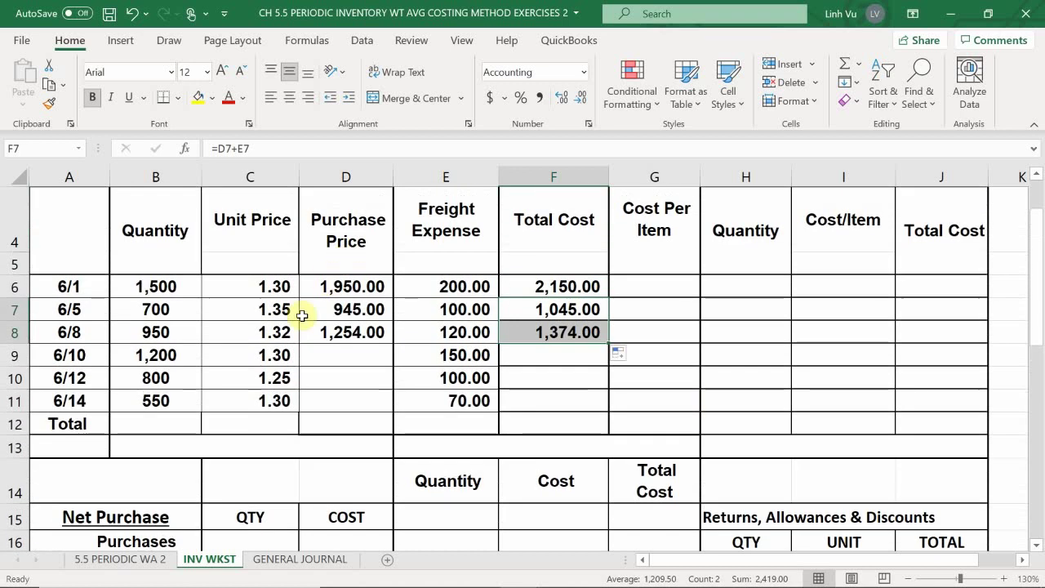
{"action": "left_click", "coordinate": [333, 354]}
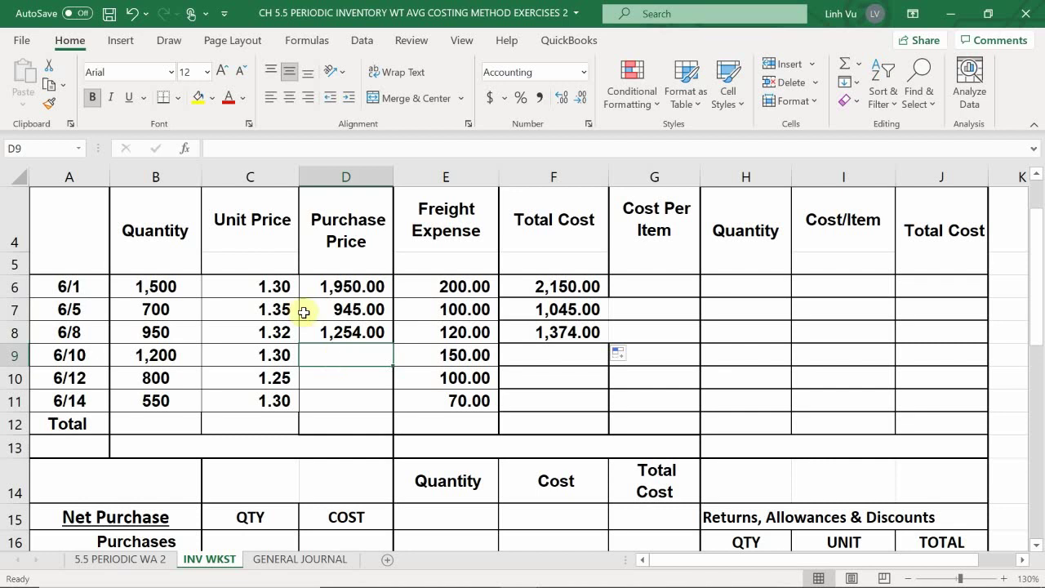
Copy the =B*C purchase price and =D+E total cost formulas into the 6/10 row, totalling 1,710.00.
{"action": "left_click", "coordinate": [344, 331]}
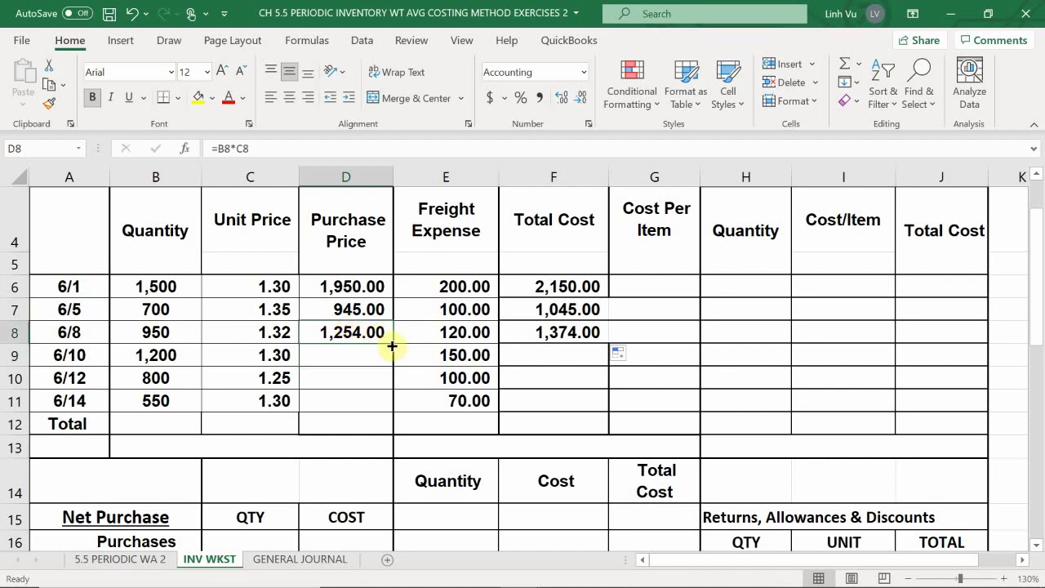
{"action": "left_click_drag", "start_coordinate": [392, 345], "coordinate": [393, 367]}
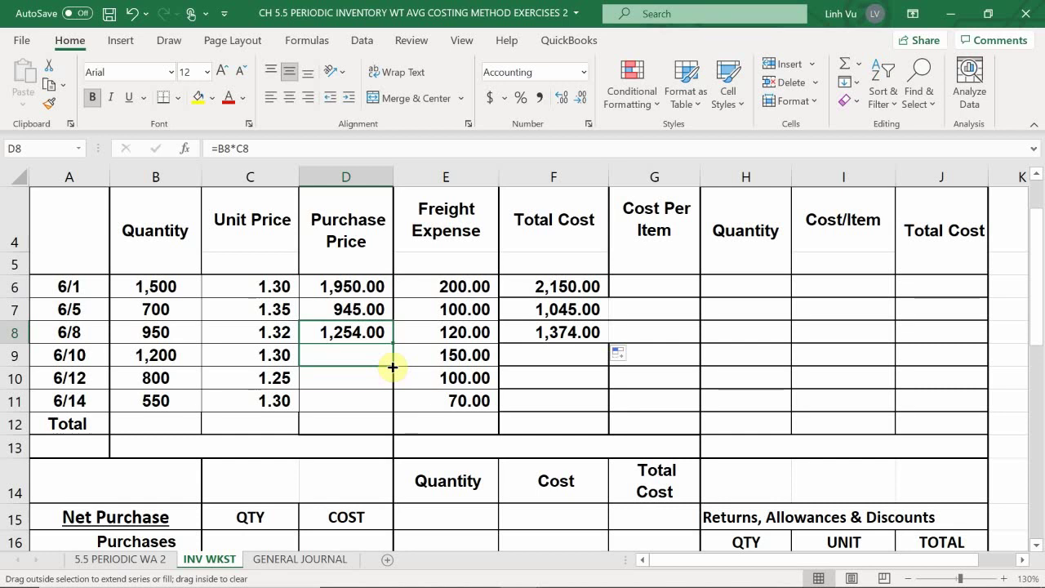
{"action": "left_click_drag", "start_coordinate": [393, 367], "coordinate": [393, 368]}
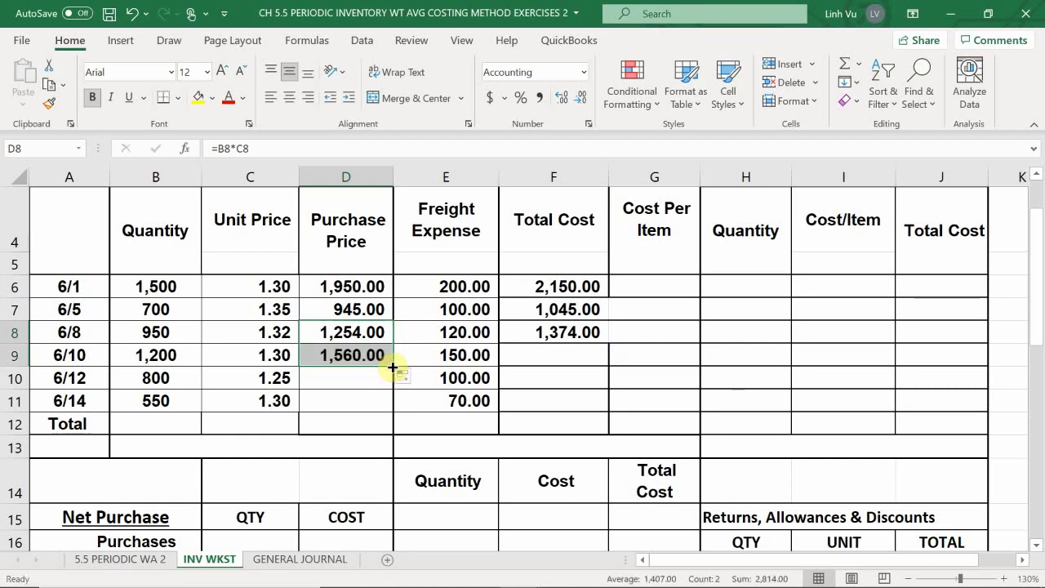
{"action": "left_click", "coordinate": [562, 329]}
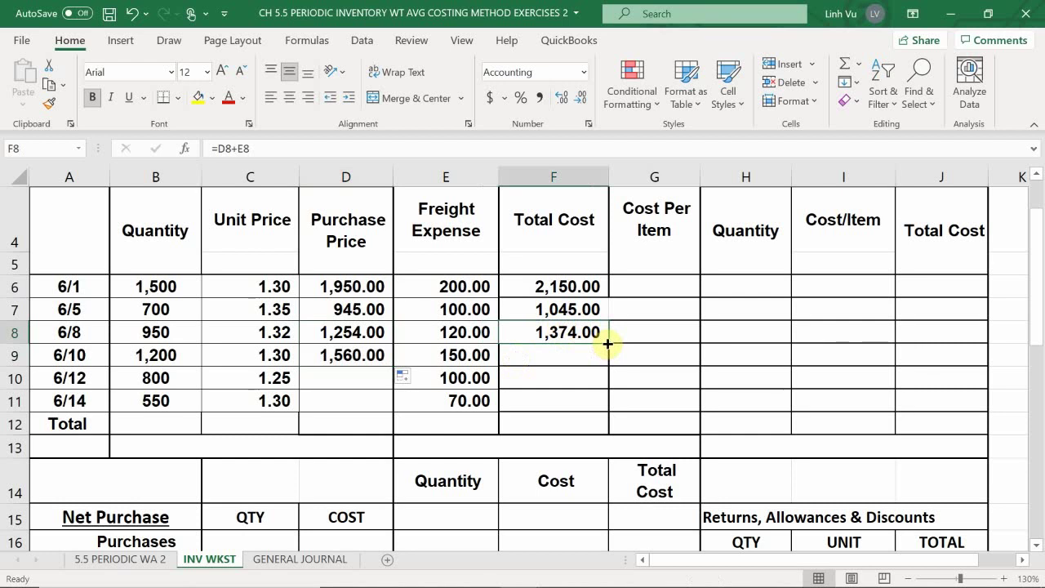
{"action": "left_click_drag", "start_coordinate": [608, 343], "coordinate": [609, 365]}
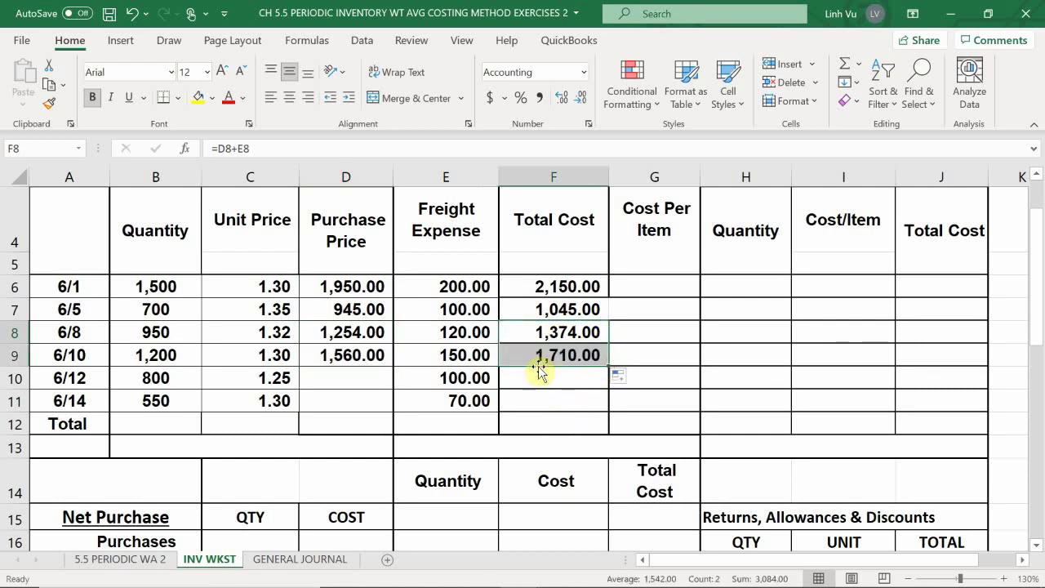
Fill the 6/12 row's purchase price and total cost formulas, giving a 1,100.00 total.
{"action": "left_click", "coordinate": [360, 379]}
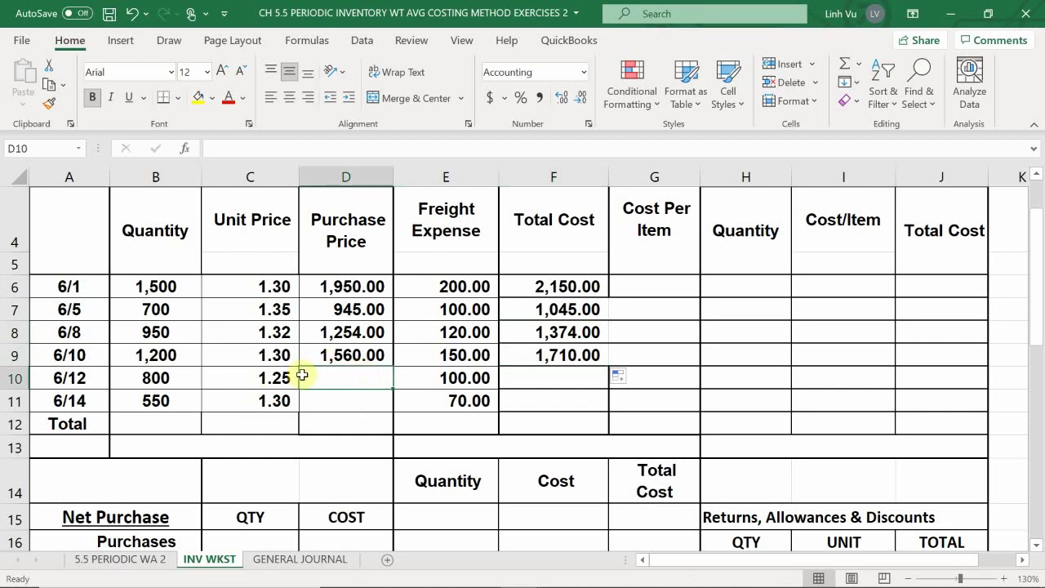
{"action": "left_click", "coordinate": [351, 359]}
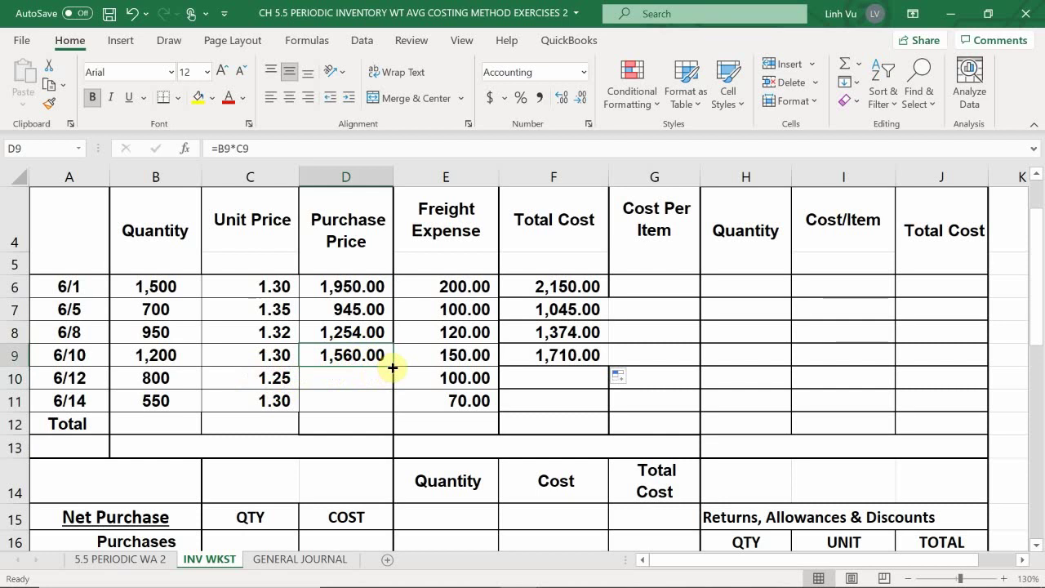
{"action": "left_click_drag", "start_coordinate": [393, 367], "coordinate": [390, 391]}
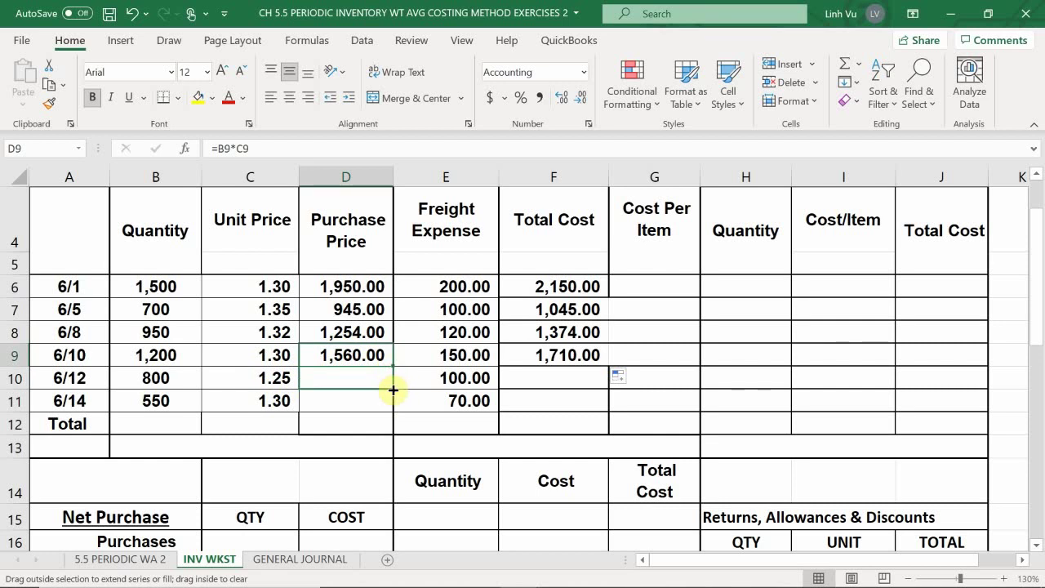
{"action": "left_click_drag", "start_coordinate": [393, 391], "coordinate": [393, 390]}
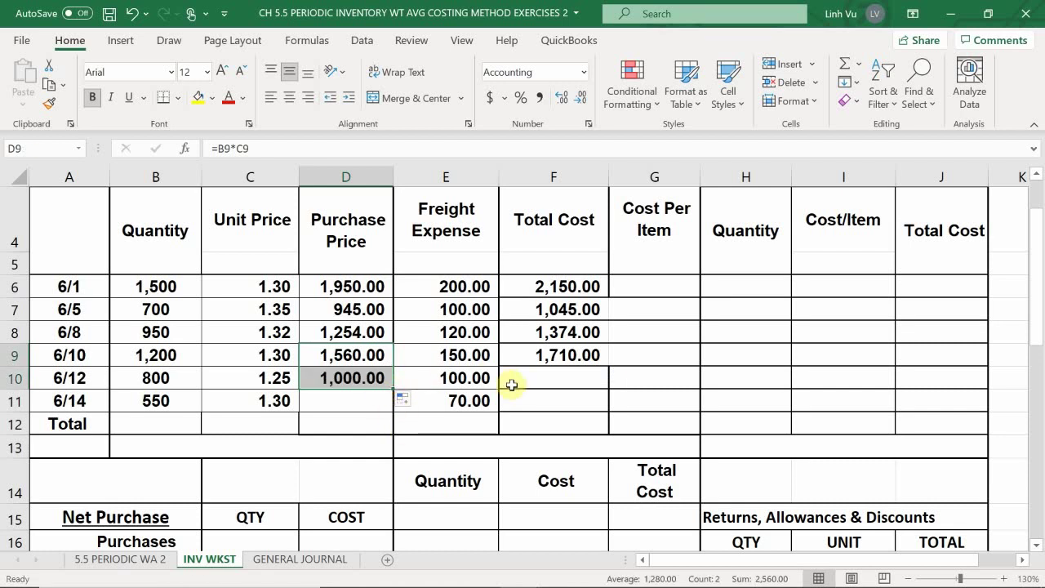
{"action": "left_click", "coordinate": [535, 371]}
{"action": "left_click", "coordinate": [572, 356]}
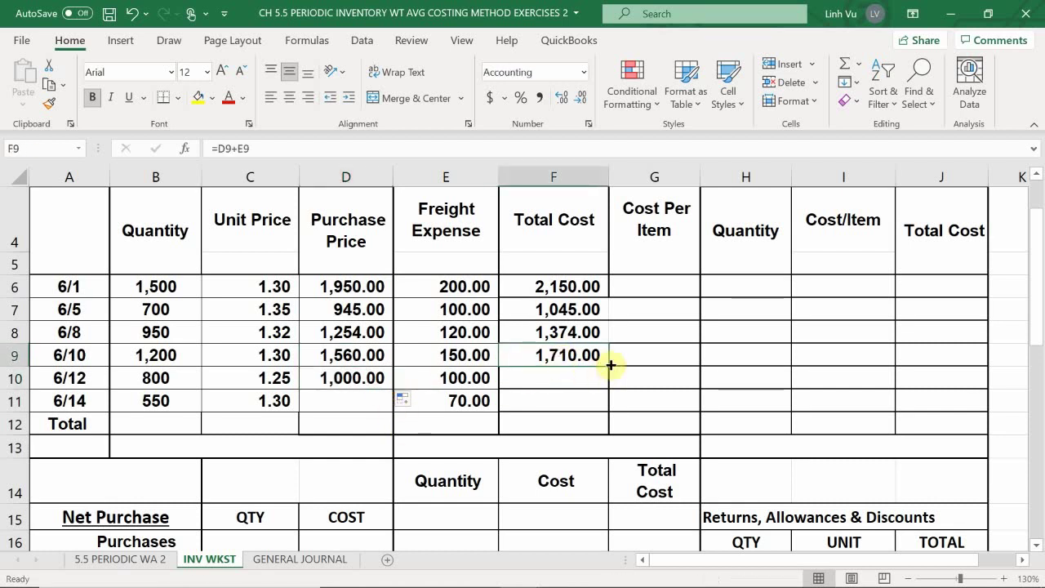
{"action": "left_click_drag", "start_coordinate": [611, 367], "coordinate": [600, 387]}
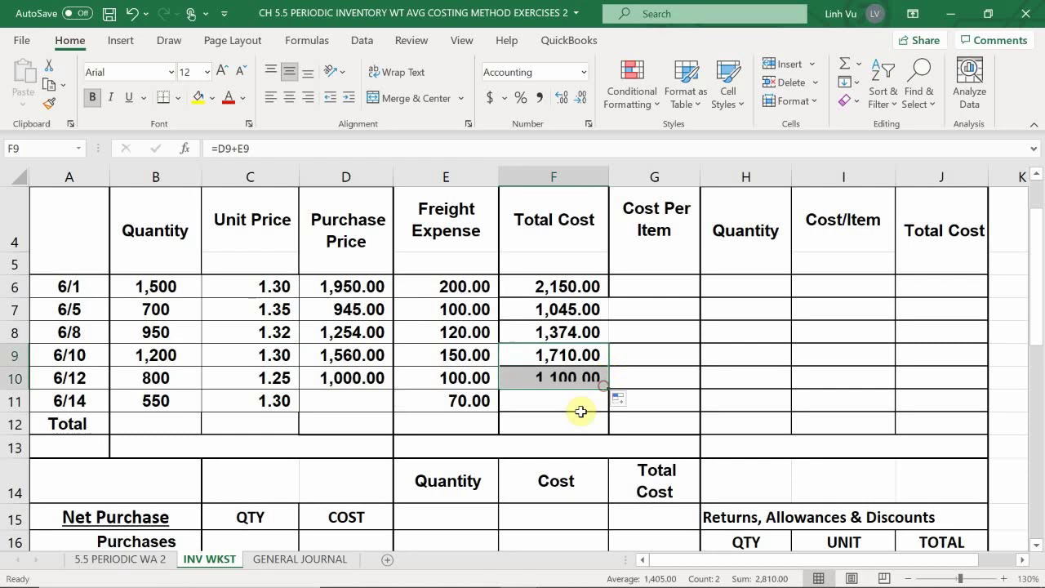
Fill the 6/14 row's purchase price (715.00) and total cost (785.00) formulas.
{"action": "left_click", "coordinate": [350, 406]}
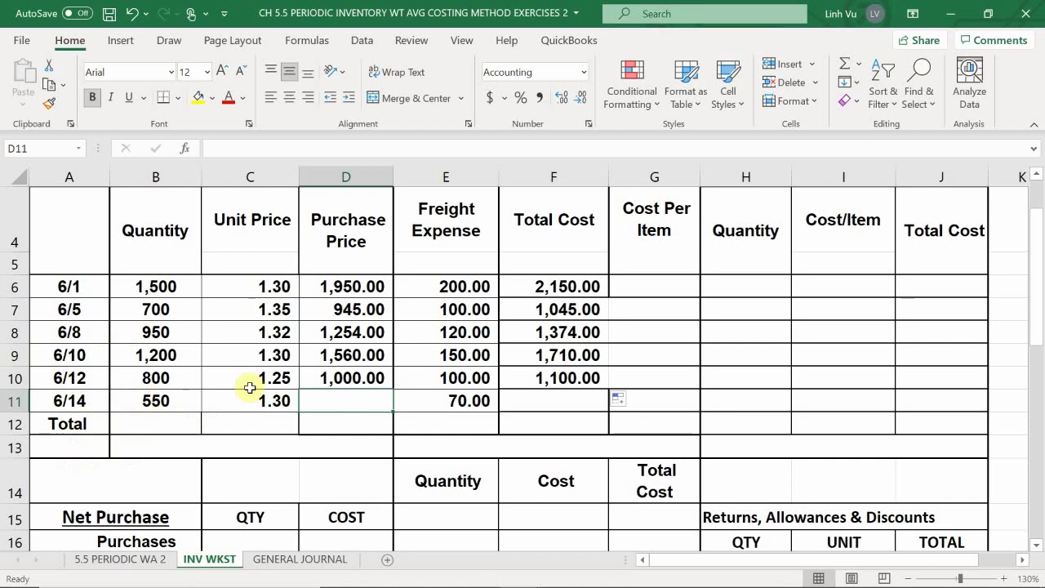
{"action": "left_click", "coordinate": [351, 371]}
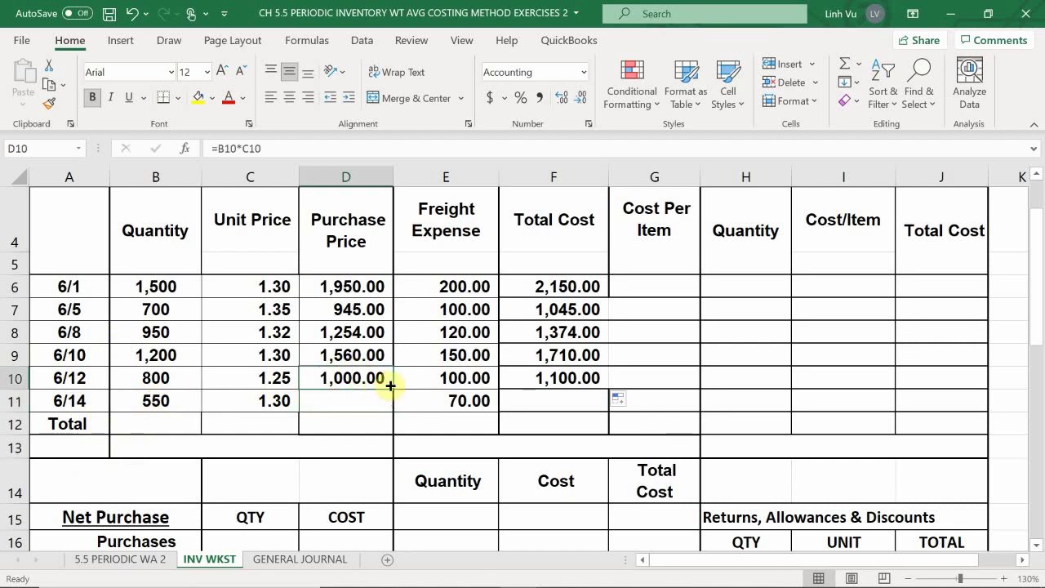
{"action": "left_click_drag", "start_coordinate": [393, 389], "coordinate": [393, 413]}
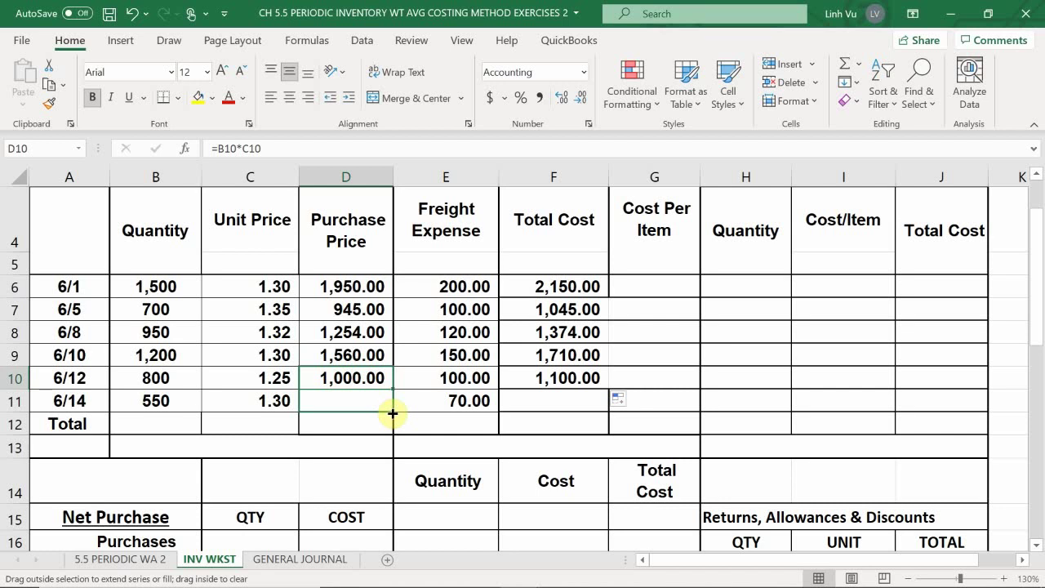
{"action": "left_click_drag", "start_coordinate": [393, 413], "coordinate": [390, 415]}
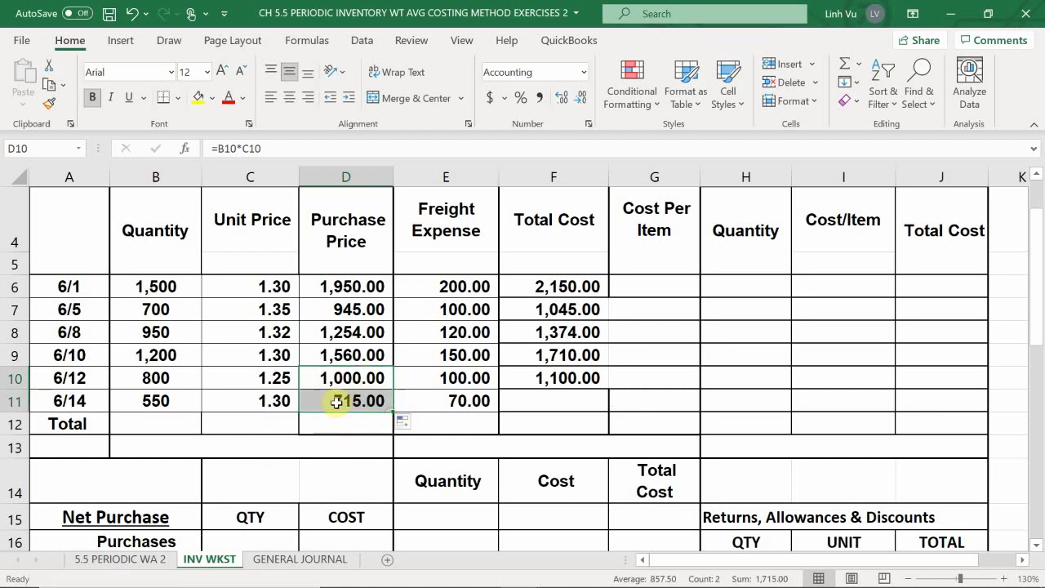
{"action": "left_click", "coordinate": [572, 396]}
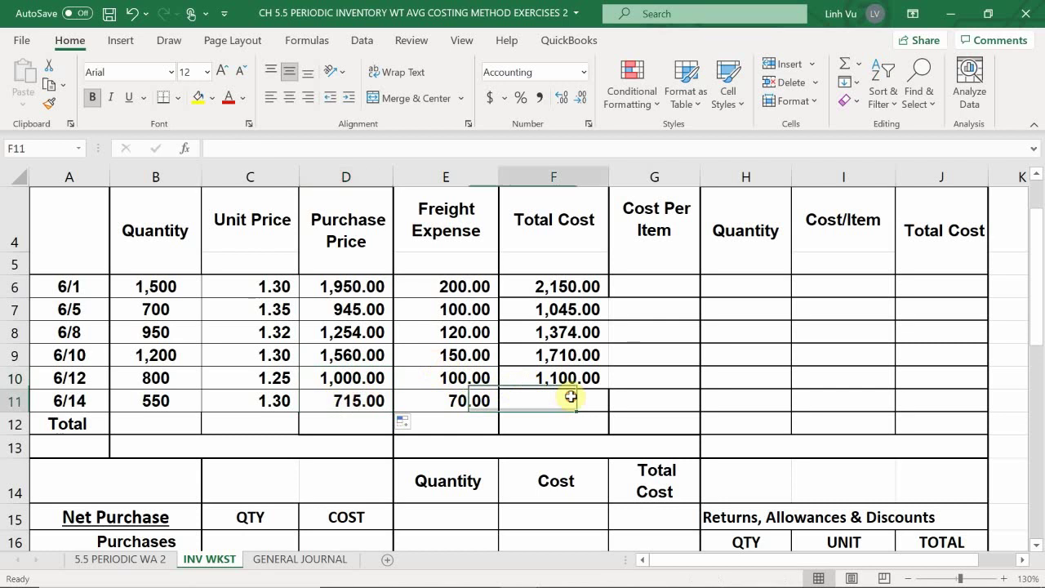
{"action": "left_click", "coordinate": [583, 373]}
{"action": "left_click_drag", "start_coordinate": [609, 390], "coordinate": [608, 410]}
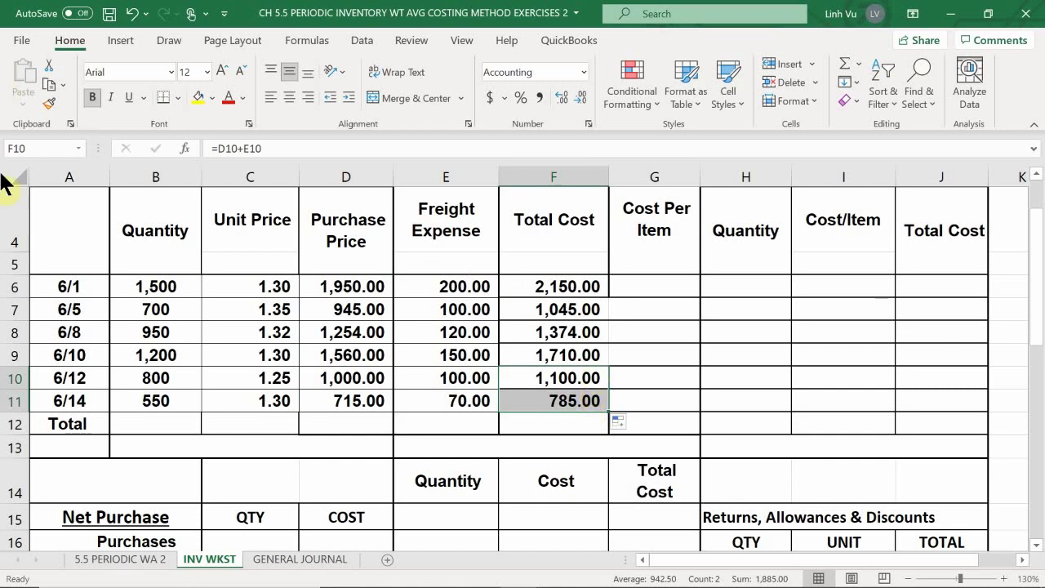
{"action": "scroll", "coordinate": [152, 327], "scroll_direction": "down", "scroll_amount": 1}
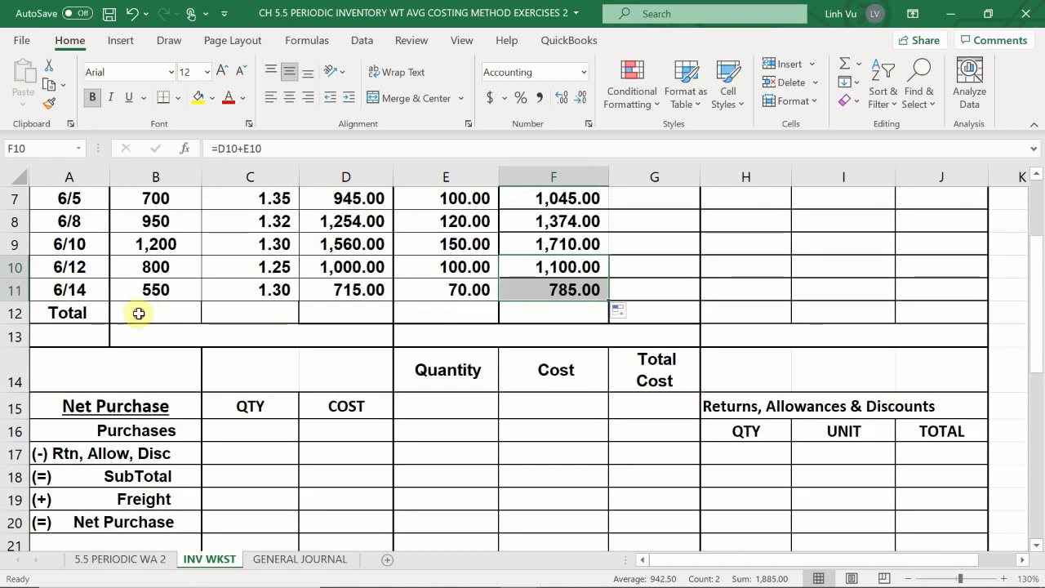
Enter =SUM(B6:B11) in B12 to total the June quantities at 5,700.
{"action": "left_click", "coordinate": [140, 312]}
{"action": "type", "text": "="}
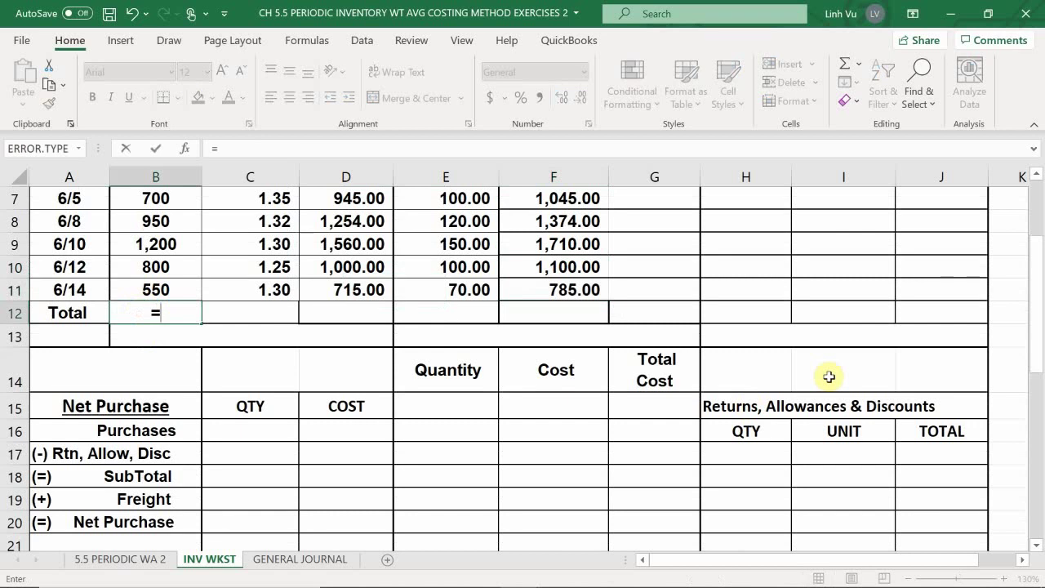
{"action": "type", "text": "SUM"}
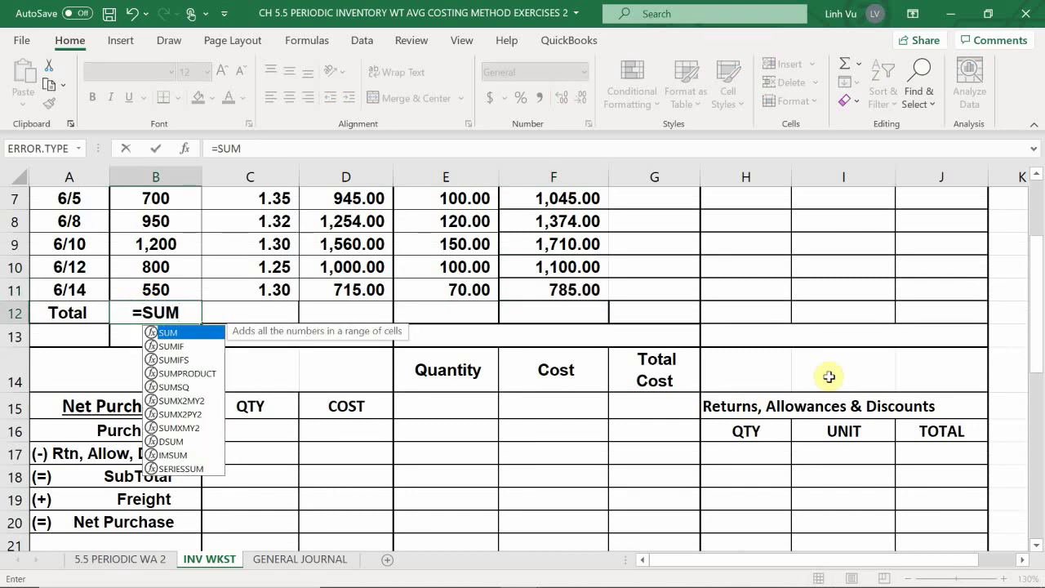
{"action": "type", "text": "("}
{"action": "key", "text": "Up"}
{"action": "key", "text": "shift+Up"}
{"action": "key", "text": "shift+Up"}
{"action": "key", "text": "shift+Up"}
{"action": "key", "text": "shift+Up"}
{"action": "key", "text": "shift+Up"}
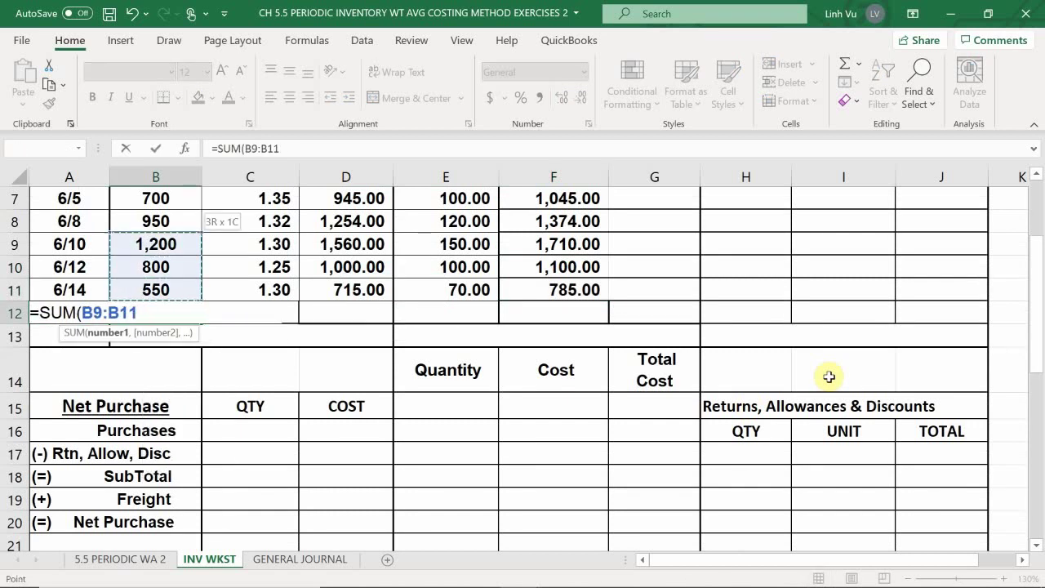
{"action": "scroll", "coordinate": [829, 376], "scroll_direction": "up", "scroll_amount": 1}
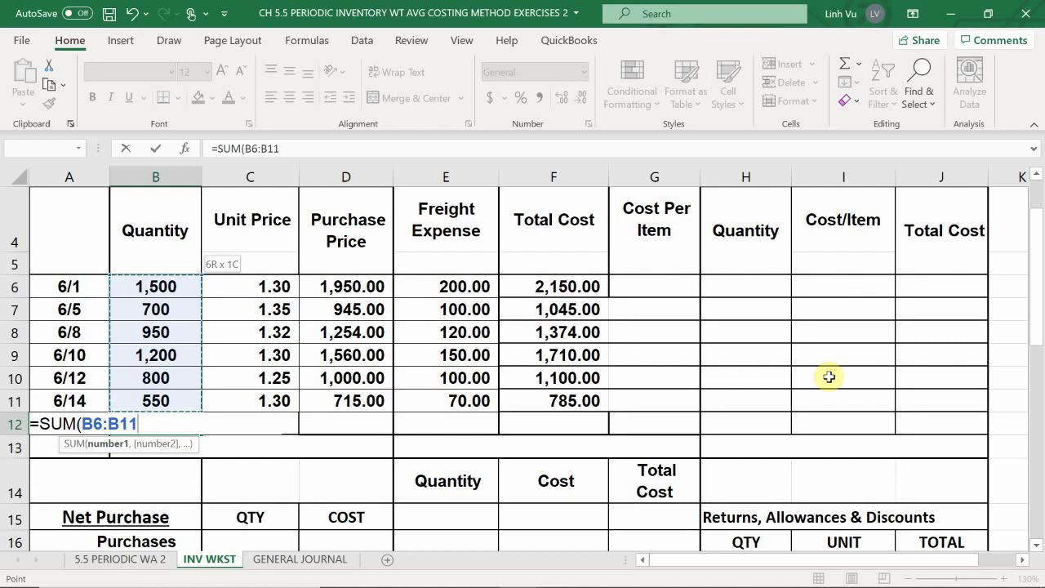
{"action": "key", "text": "Return"}
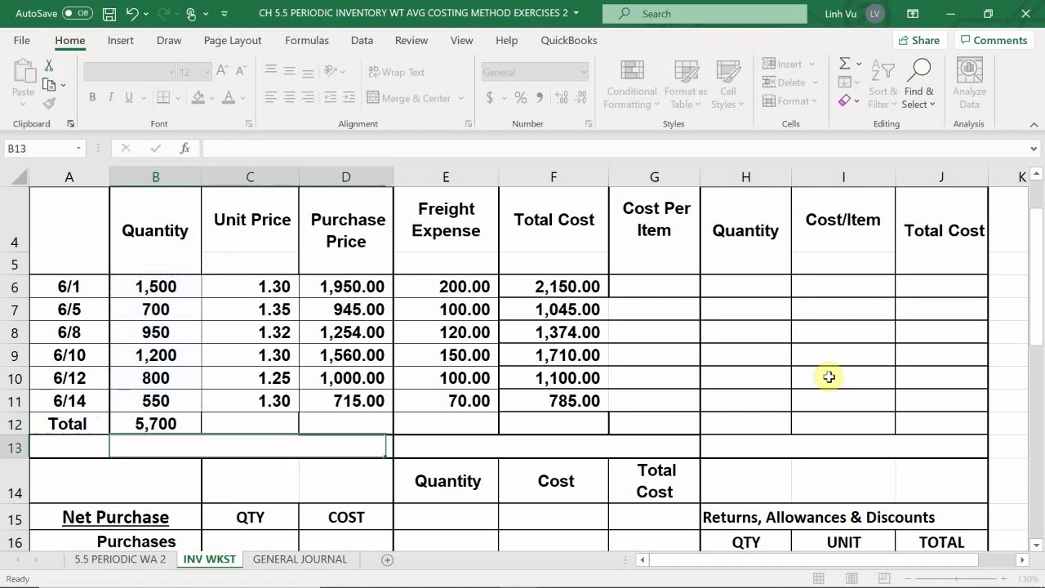
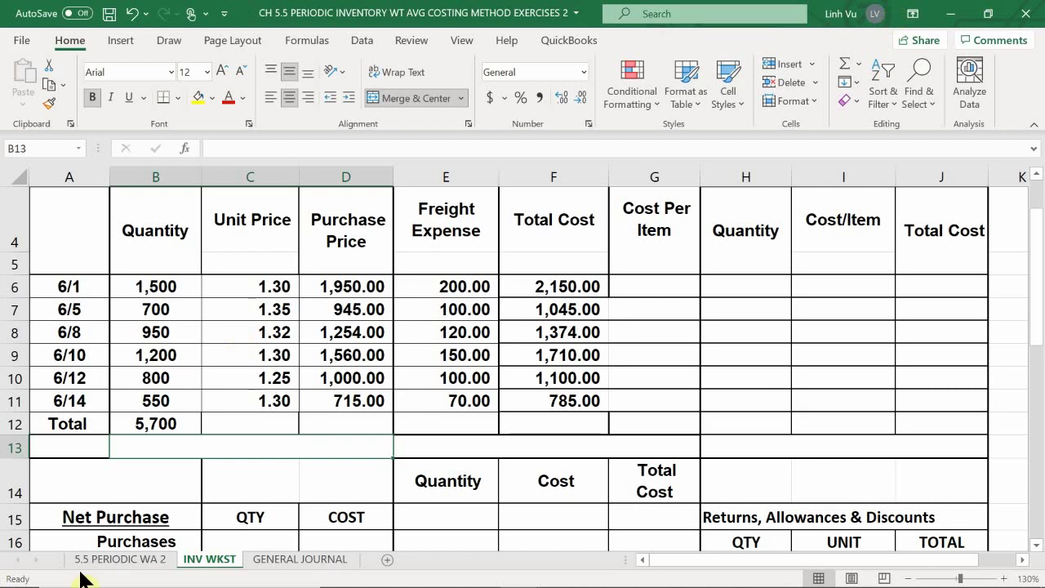
Copy the quantity SUM from B12 across row 12 and clear the Unit Price total in C12.
{"action": "left_click", "coordinate": [162, 427]}
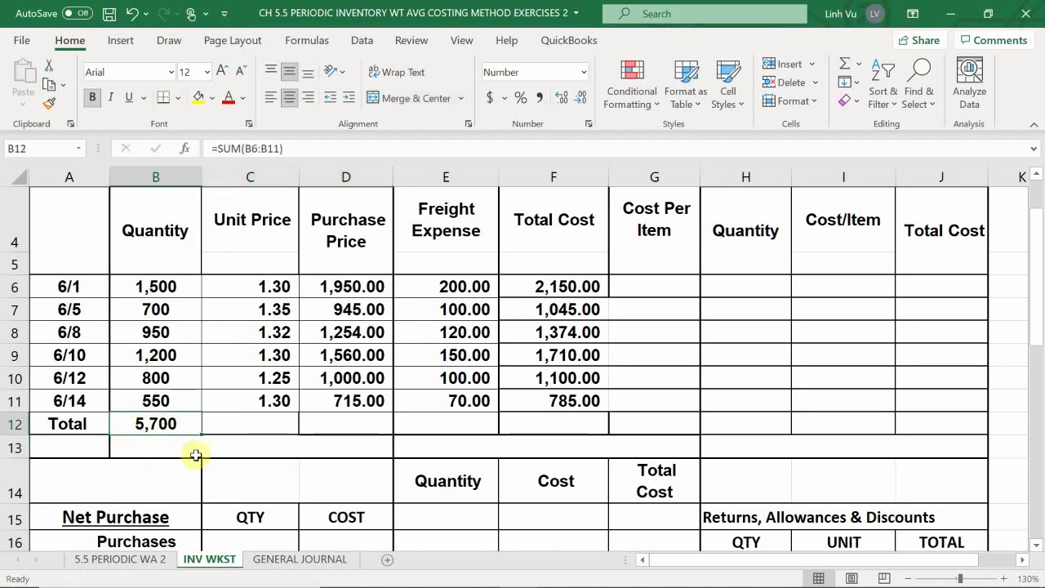
{"action": "left_click_drag", "start_coordinate": [200, 437], "coordinate": [393, 434]}
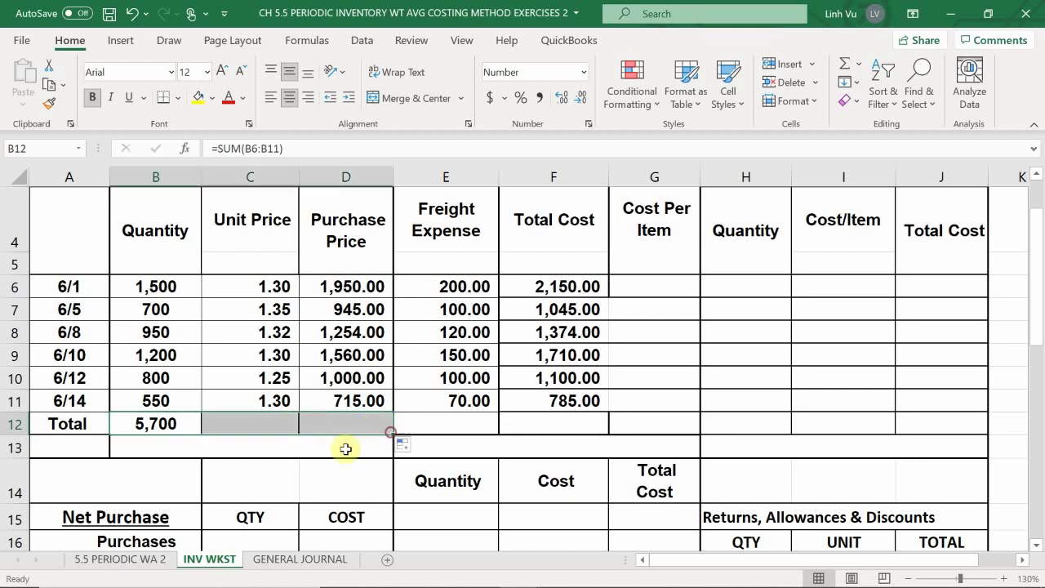
{"action": "left_click", "coordinate": [279, 425]}
{"action": "key", "text": "Delete"}
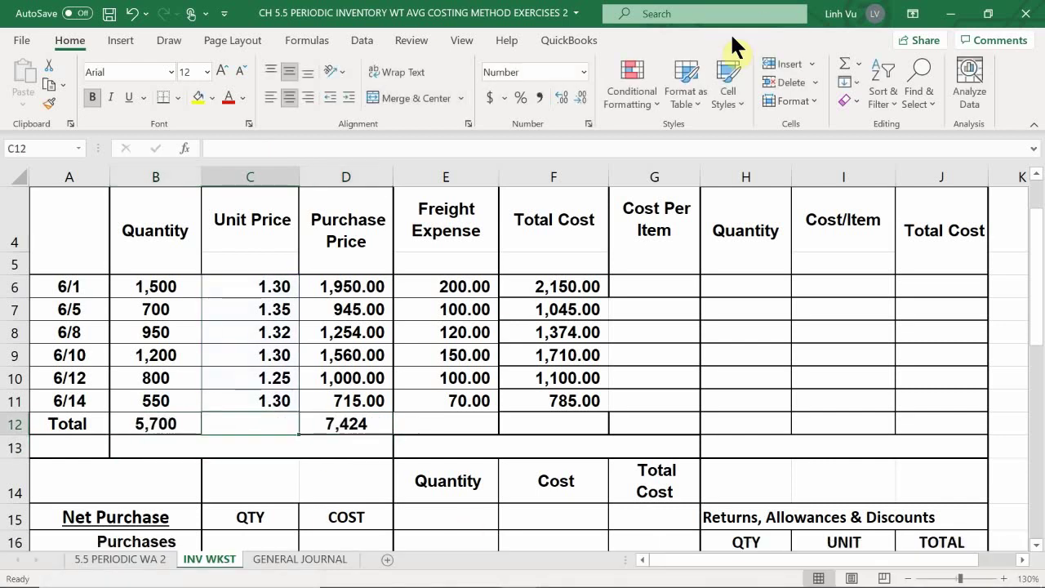
{"action": "left_click", "coordinate": [538, 94]}
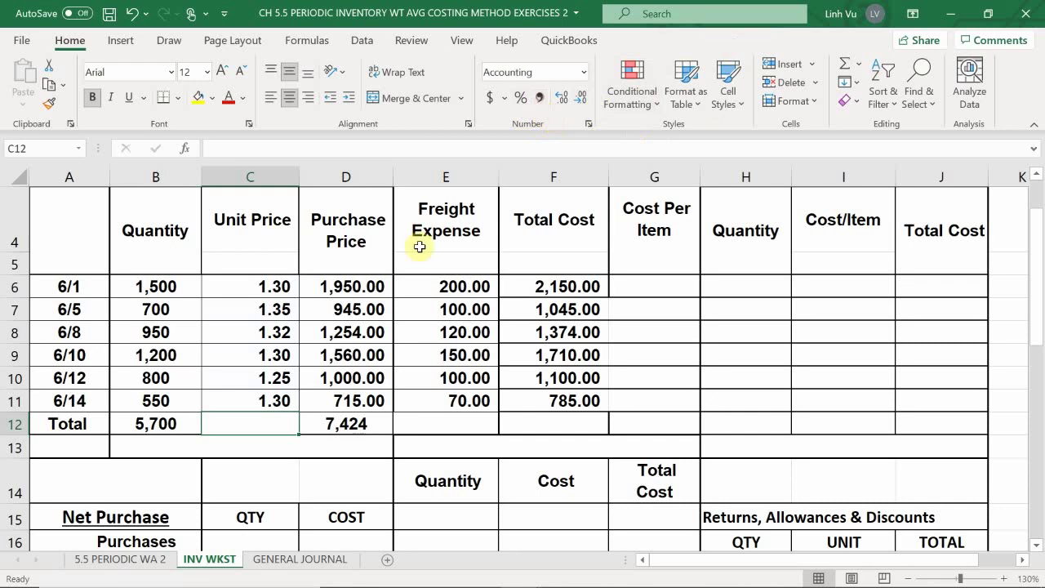
Apply Comma Style to D12 and fill its SUM into E12 and F12 (740.00, 8,164.00).
{"action": "left_click", "coordinate": [355, 423]}
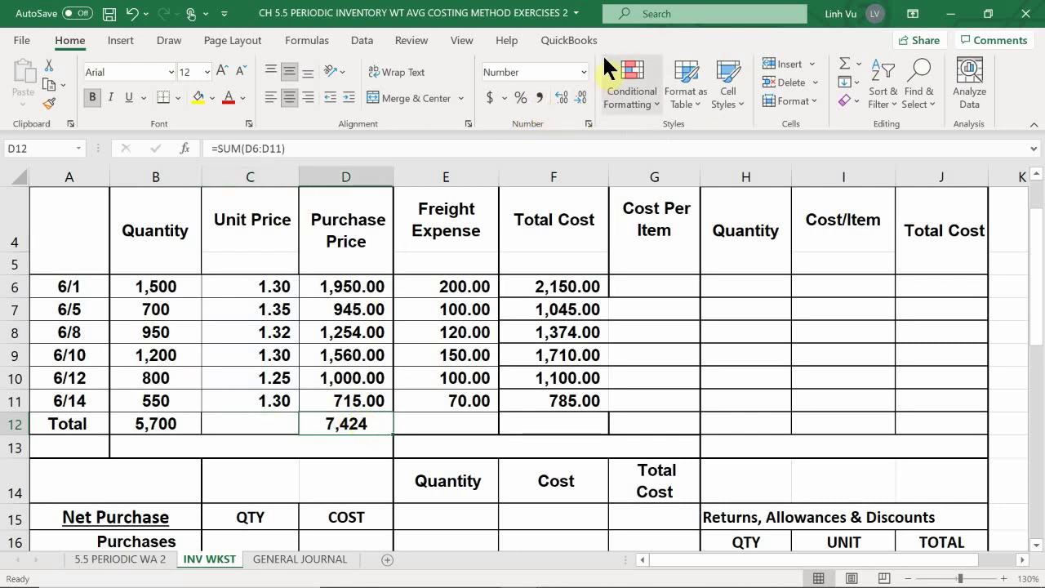
{"action": "left_click", "coordinate": [538, 98]}
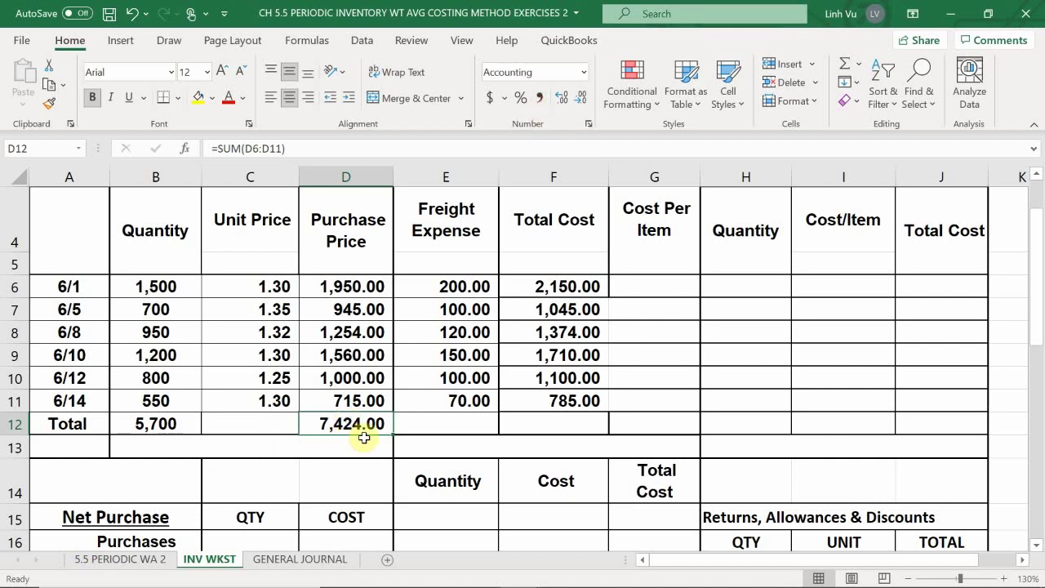
{"action": "left_click_drag", "start_coordinate": [393, 433], "coordinate": [495, 436]}
{"action": "left_click", "coordinate": [457, 422]}
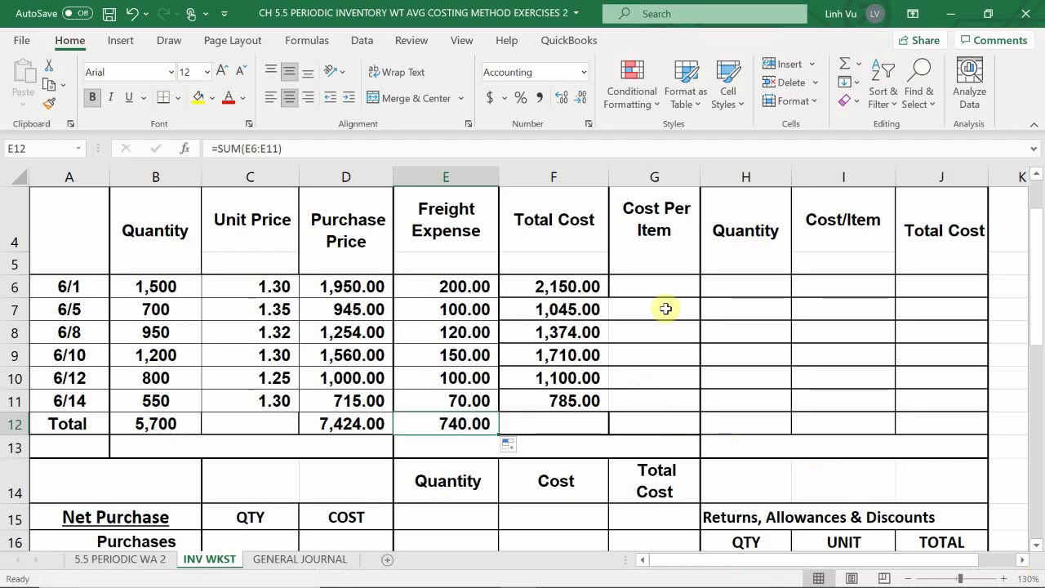
{"action": "left_click", "coordinate": [540, 425]}
{"action": "left_click", "coordinate": [490, 426]}
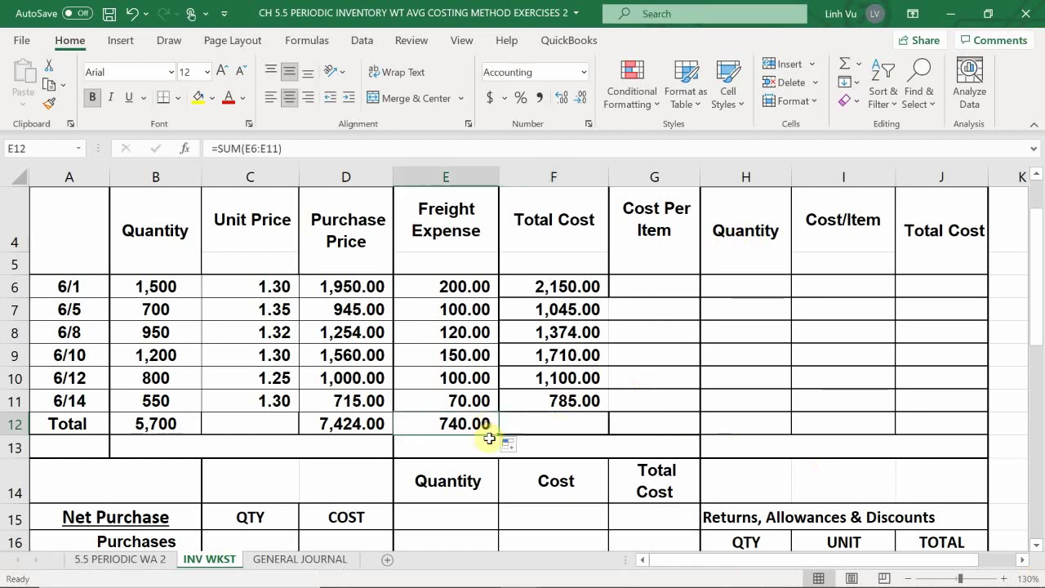
{"action": "left_click_drag", "start_coordinate": [498, 434], "coordinate": [608, 432]}
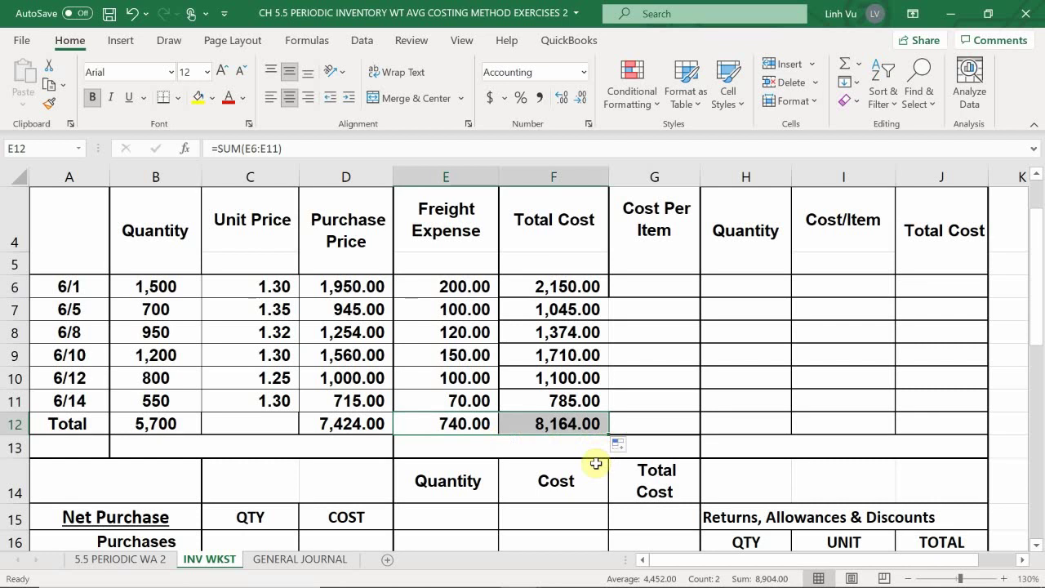
{"action": "left_click", "coordinate": [561, 397]}
Link the Purchases row to the totals: quantity =B12 and cost =D12.
{"action": "scroll", "coordinate": [566, 383], "scroll_direction": "down", "scroll_amount": 2}
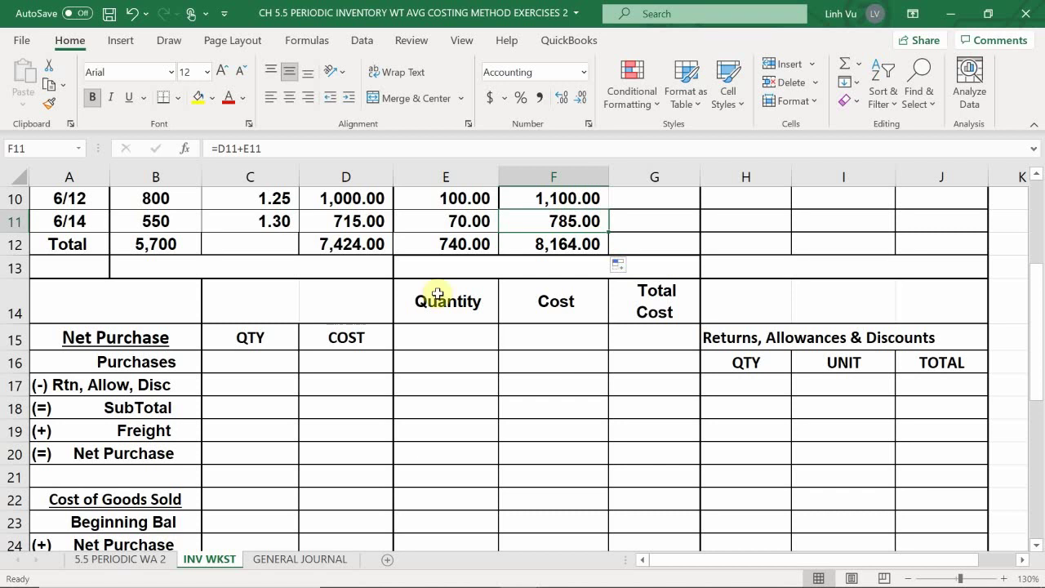
{"action": "left_click", "coordinate": [243, 367]}
{"action": "left_click", "coordinate": [243, 394]}
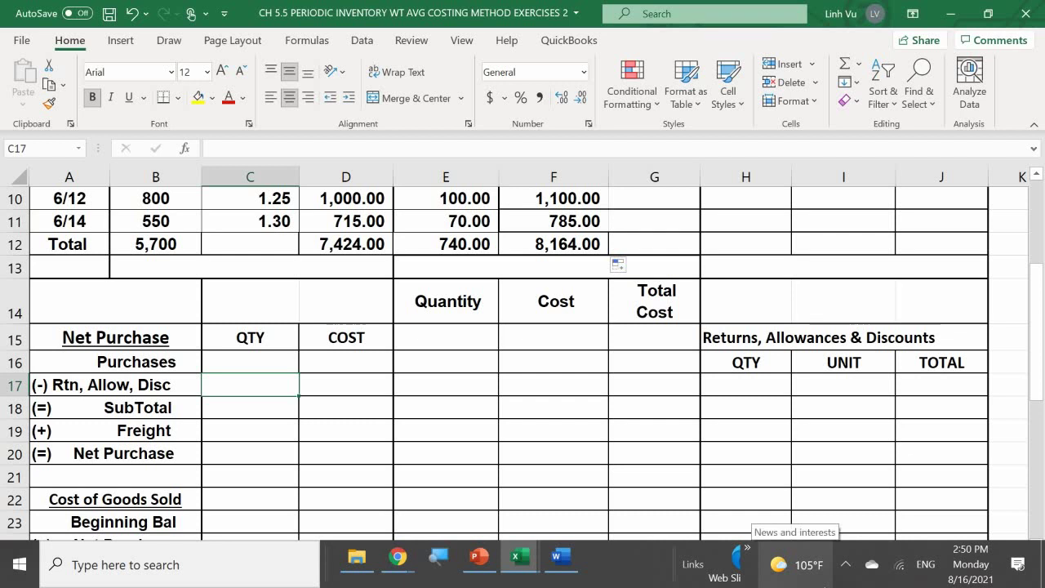
{"action": "key", "text": "Up"}
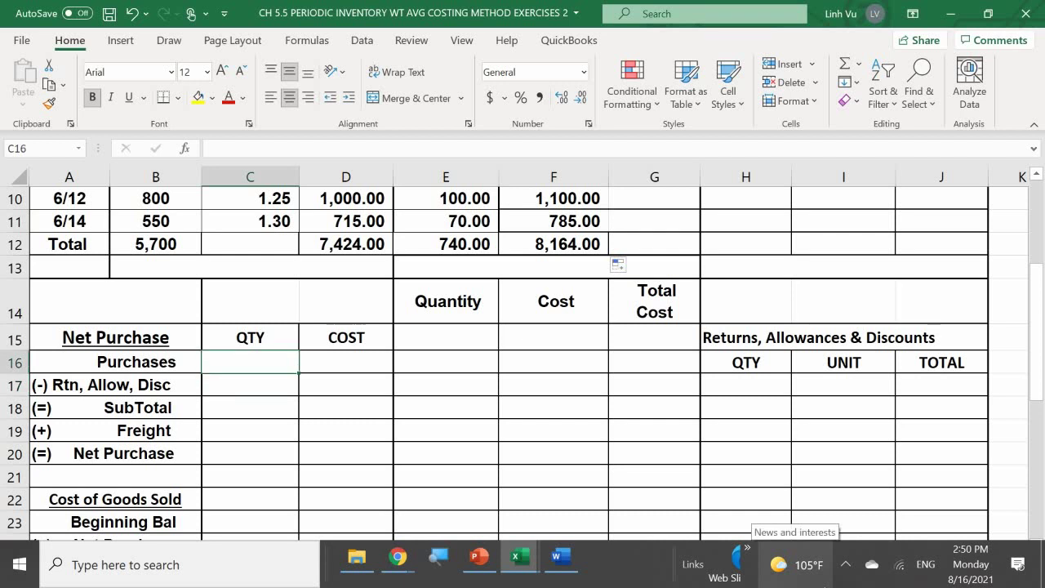
{"action": "type", "text": "="}
{"action": "left_click", "coordinate": [147, 245]}
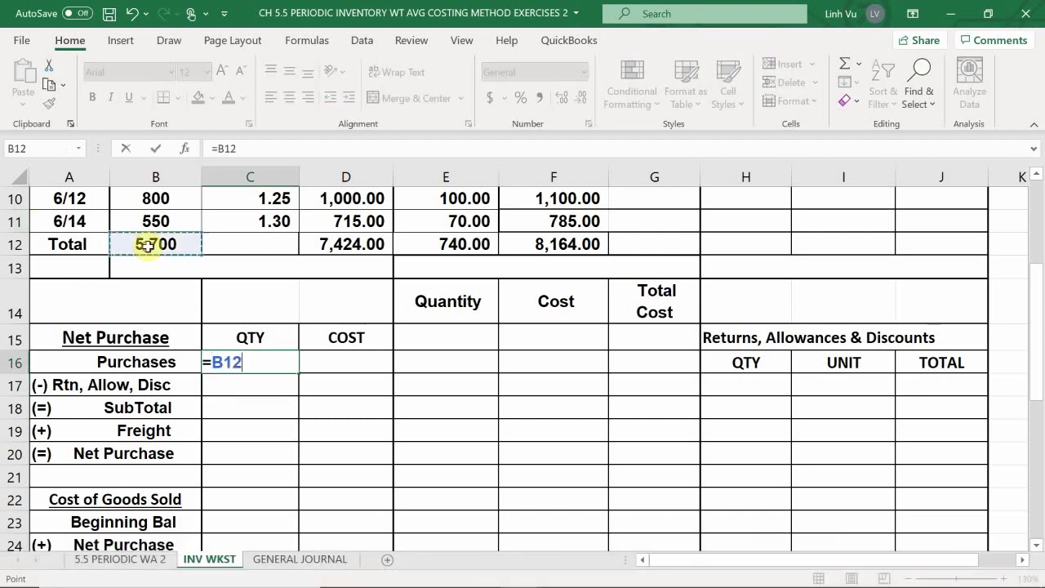
{"action": "key", "text": "Return"}
{"action": "key", "text": "Right"}
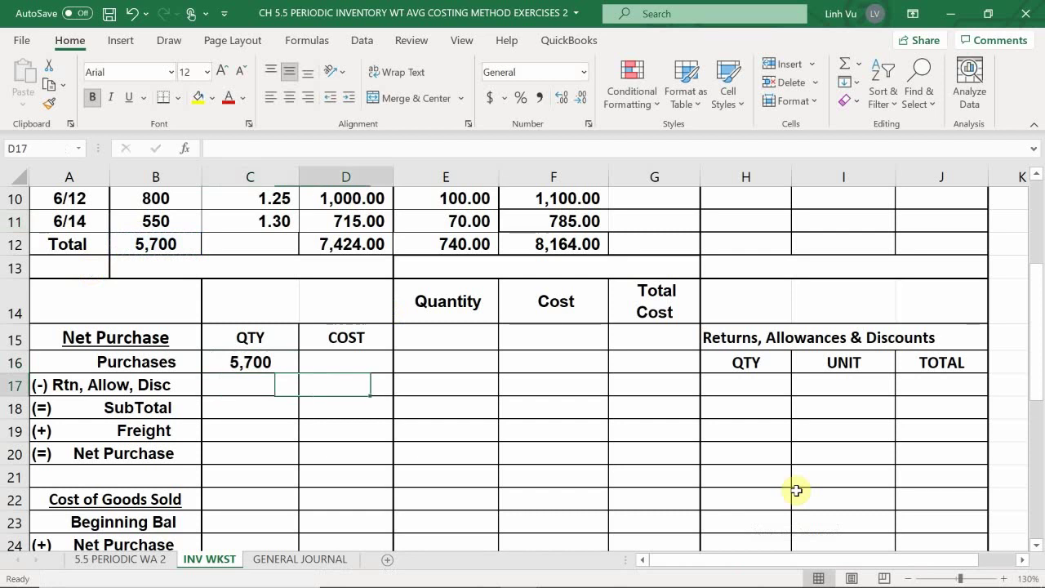
{"action": "key", "text": "Up"}
{"action": "type", "text": "="}
{"action": "key", "text": "Up"}
{"action": "key", "text": "Up"}
{"action": "key", "text": "Up"}
{"action": "key", "text": "Up"}
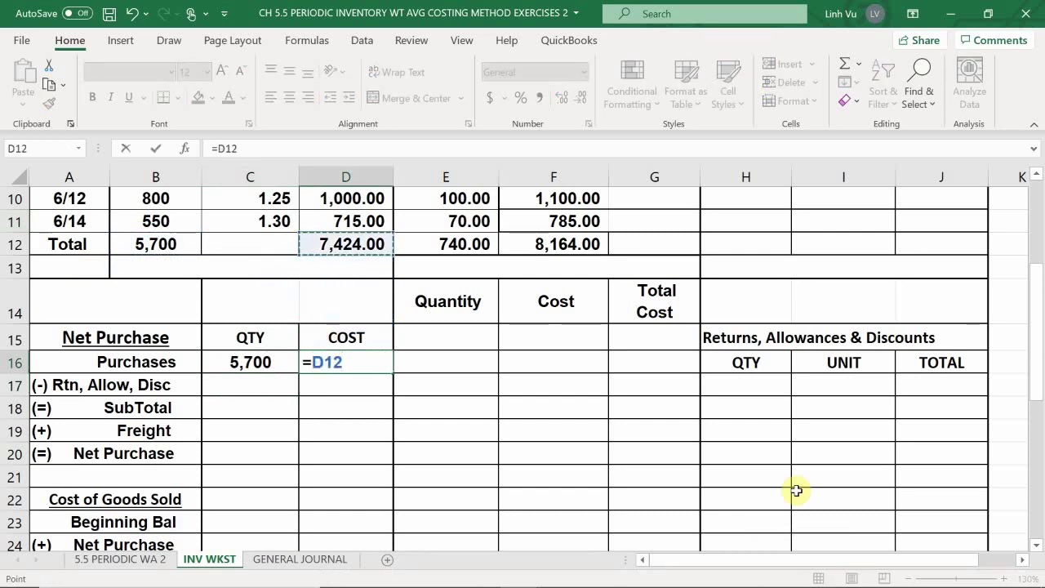
{"action": "key", "text": "Return"}
Enter 0 for both the returns quantity and the returns cost.
{"action": "key", "text": "Down"}
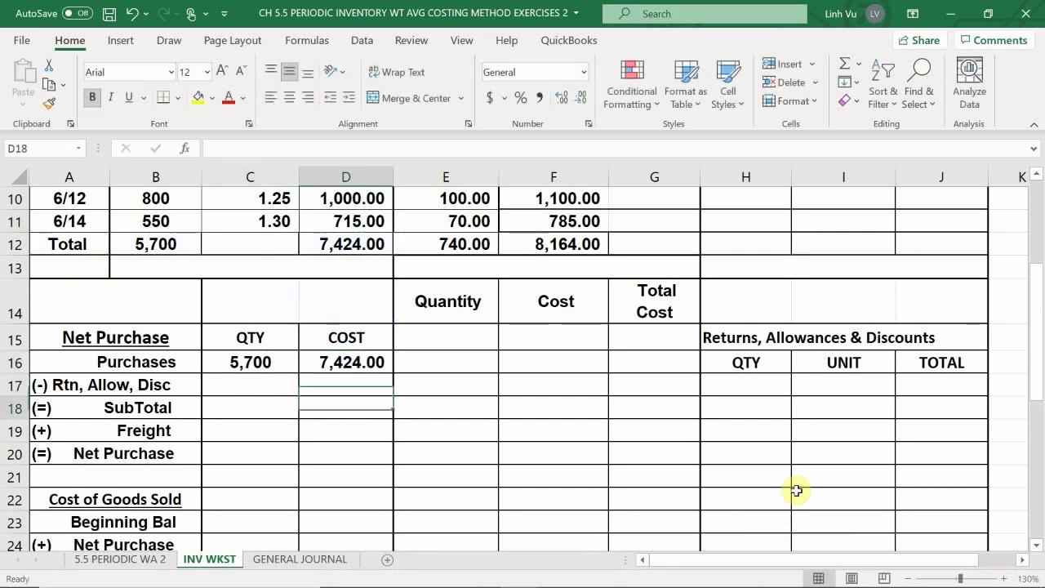
{"action": "key", "text": "Left"}
{"action": "key", "text": "Down"}
{"action": "key", "text": "Up"}
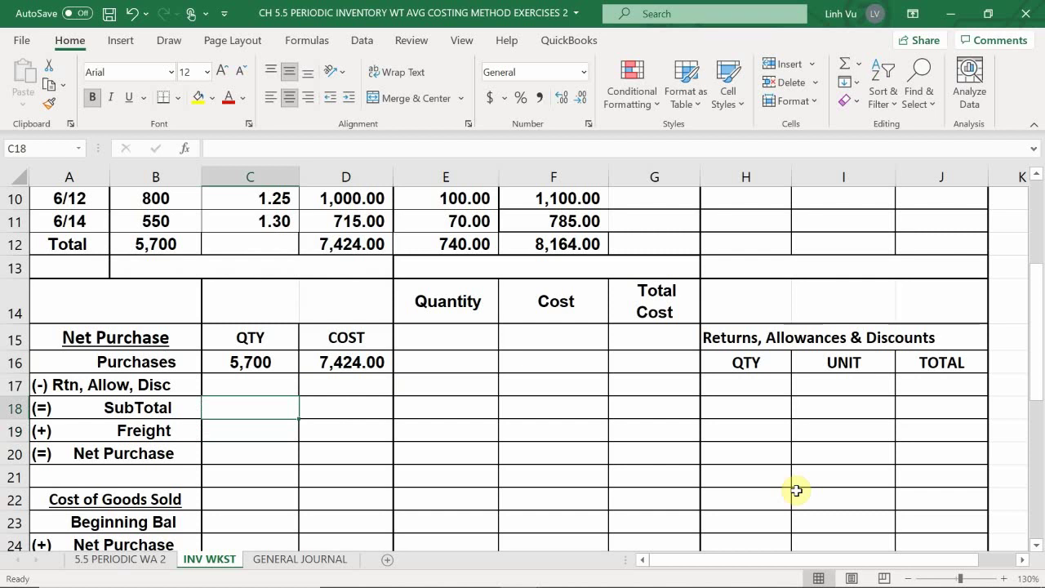
{"action": "key", "text": "Up"}
{"action": "type", "text": "0"}
{"action": "key", "text": "Return"}
{"action": "key", "text": "Up"}
{"action": "key", "text": "Right"}
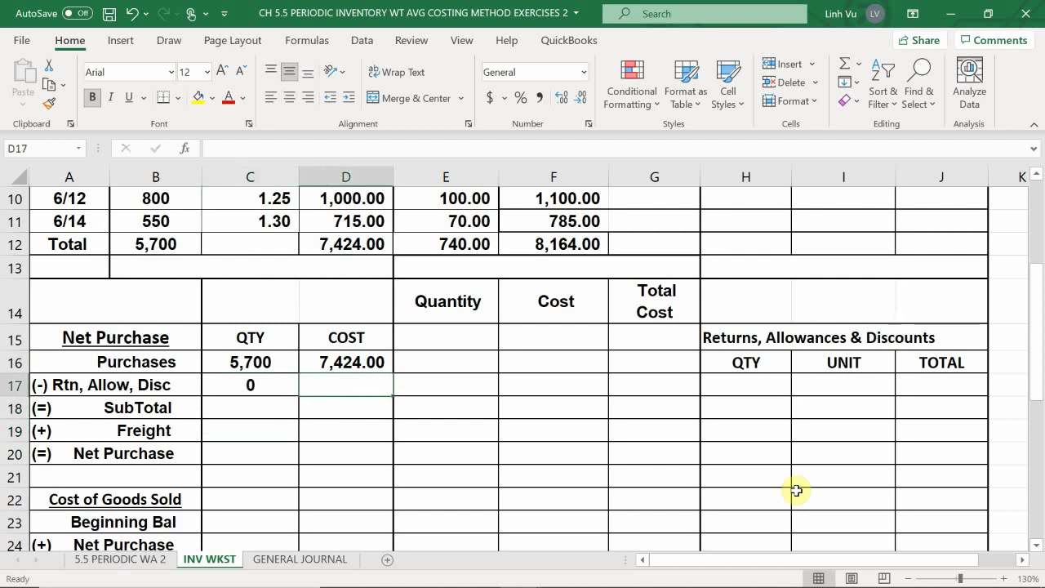
{"action": "type", "text": "0"}
{"action": "key", "text": "Return"}
{"action": "key", "text": "Left"}
Calculate the SubTotal row as Purchases minus returns for quantity and cost.
{"action": "type", "text": "="}
{"action": "key", "text": "Up"}
{"action": "key", "text": "Up"}
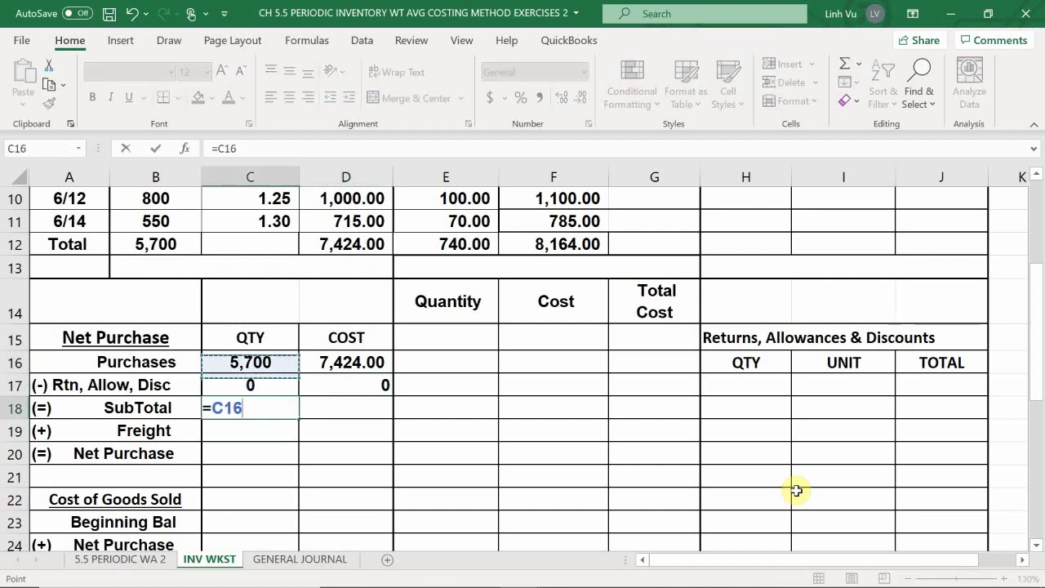
{"action": "type", "text": "-"}
{"action": "key", "text": "Up"}
{"action": "key", "text": "Return"}
{"action": "key", "text": "Up"}
{"action": "key", "text": "Right"}
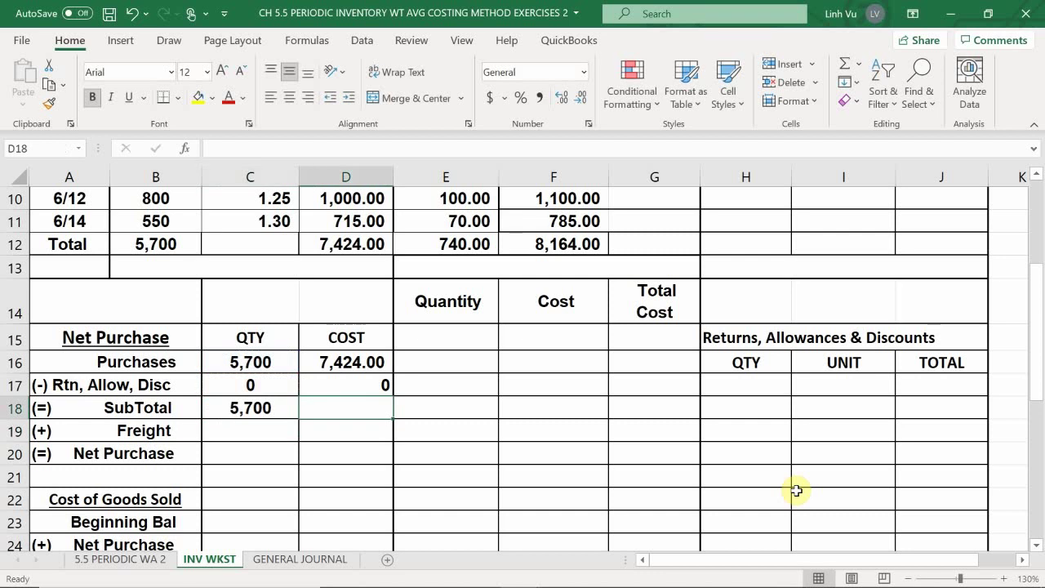
{"action": "type", "text": "="}
{"action": "key", "text": "Up"}
{"action": "key", "text": "Up"}
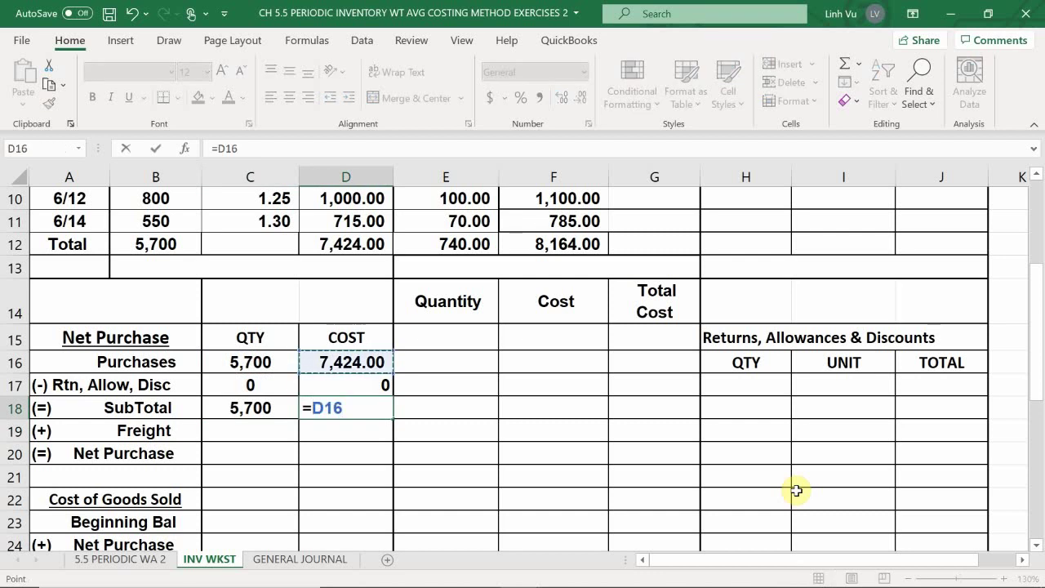
{"action": "type", "text": "-"}
{"action": "key", "text": "Up"}
{"action": "key", "text": "Return"}
Set the Freight quantity to 0 and link the Freight cost to the E12 total.
{"action": "key", "text": "Left"}
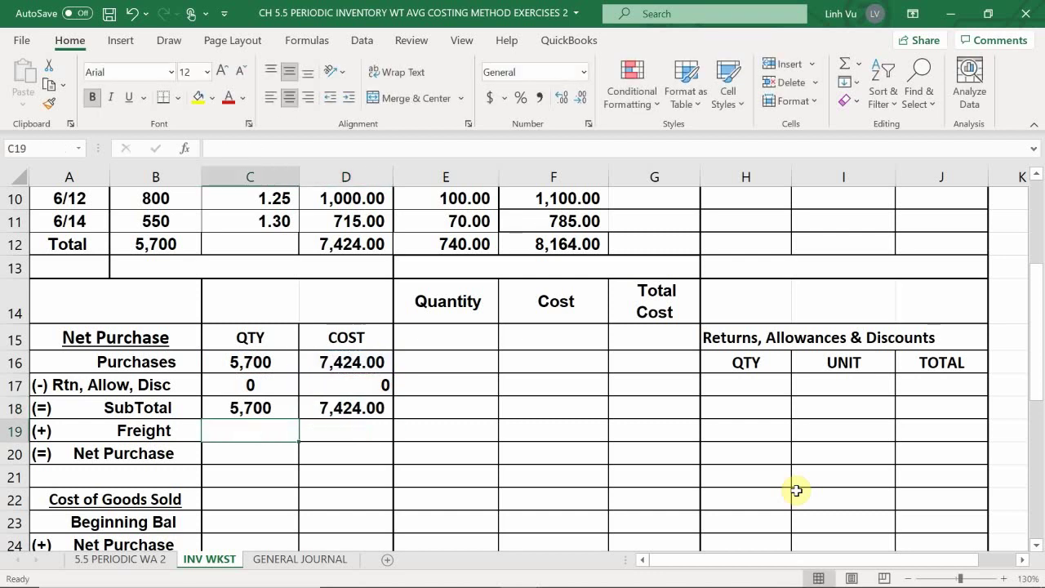
{"action": "type", "text": "0"}
{"action": "key", "text": "Return"}
{"action": "key", "text": "Right"}
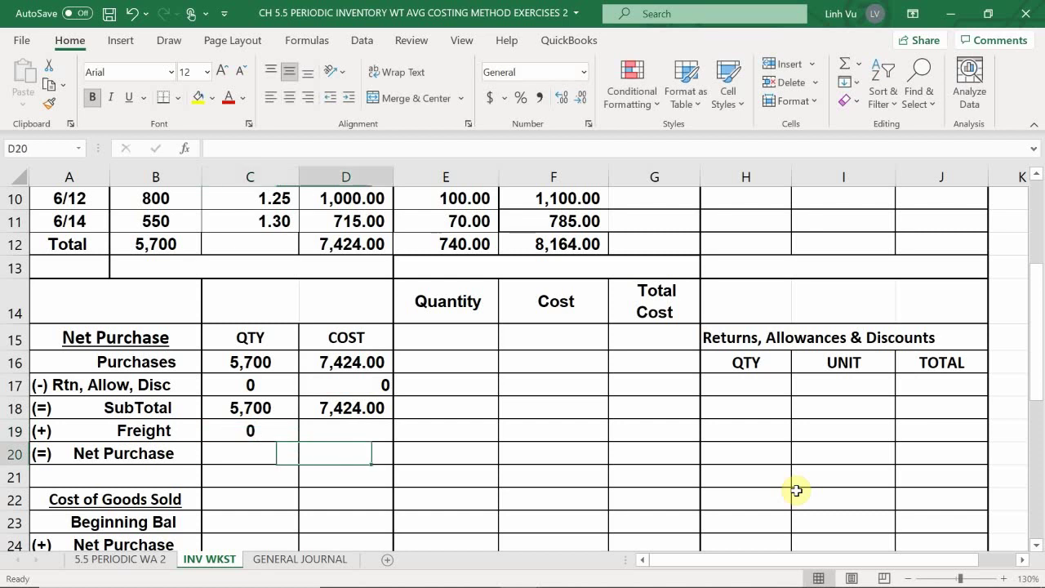
{"action": "key", "text": "Up"}
{"action": "type", "text": "="}
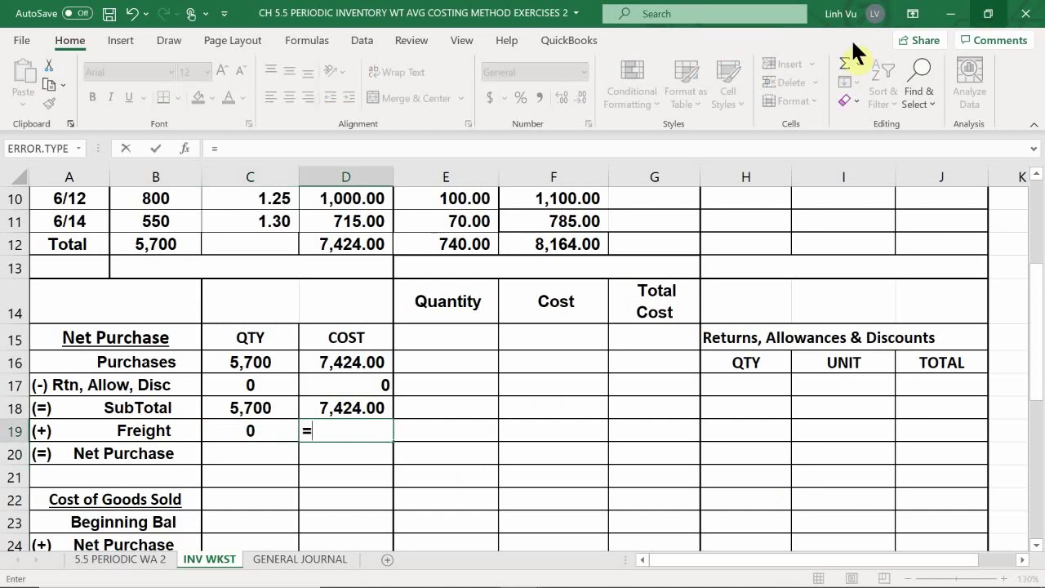
{"action": "left_click", "coordinate": [450, 250]}
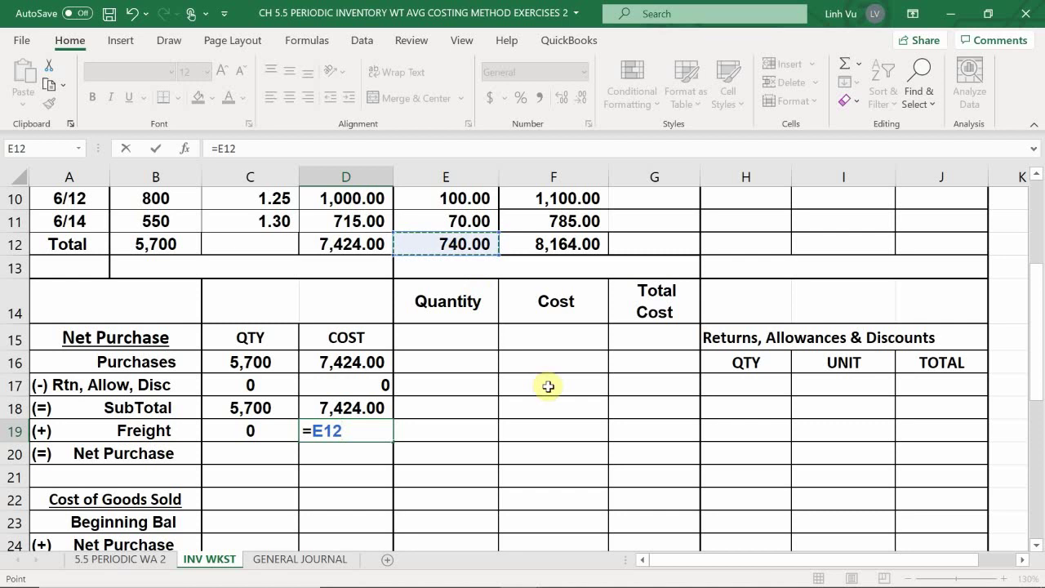
{"action": "key", "text": "Return"}
Enter Net Purchase as =C18+C19 and =D18+D19, correcting the cost from subtraction to addition.
{"action": "key", "text": "Left"}
{"action": "type", "text": "="}
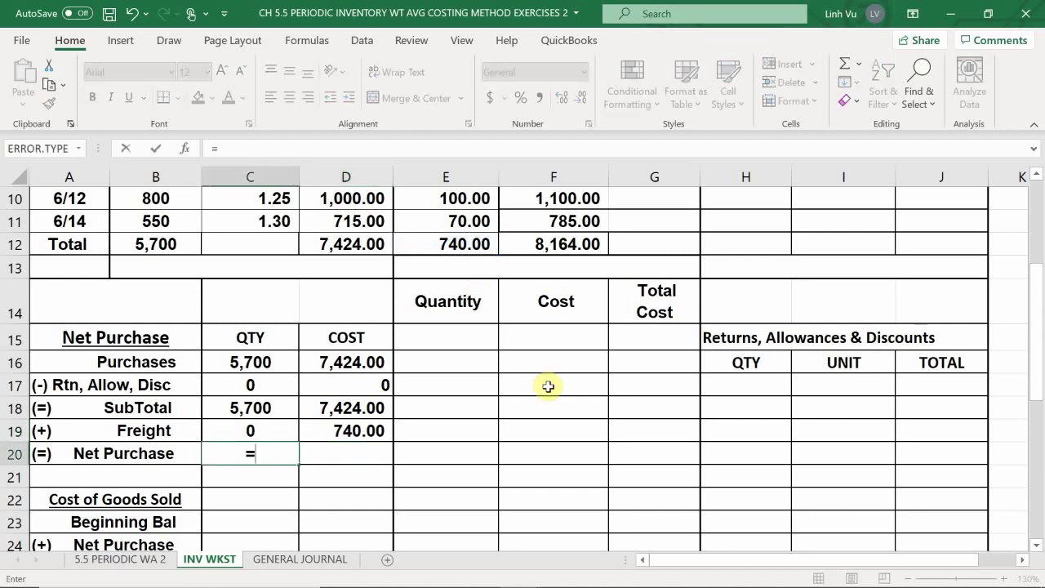
{"action": "key", "text": "Up"}
{"action": "key", "text": "Up"}
{"action": "type", "text": "+"}
{"action": "key", "text": "Up"}
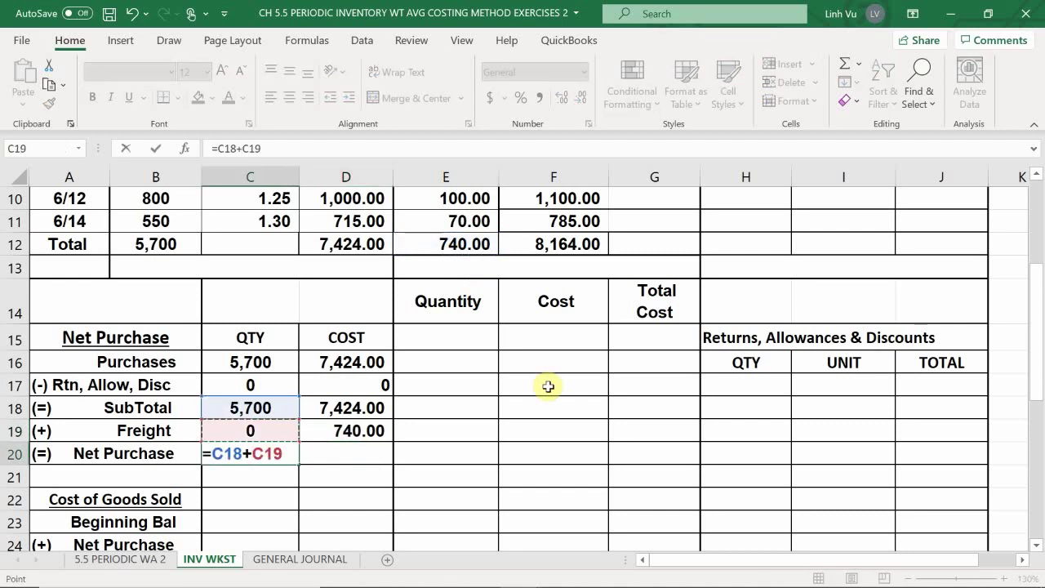
{"action": "key", "text": "Return"}
{"action": "key", "text": "Right"}
{"action": "key", "text": "Up"}
{"action": "type", "text": "="}
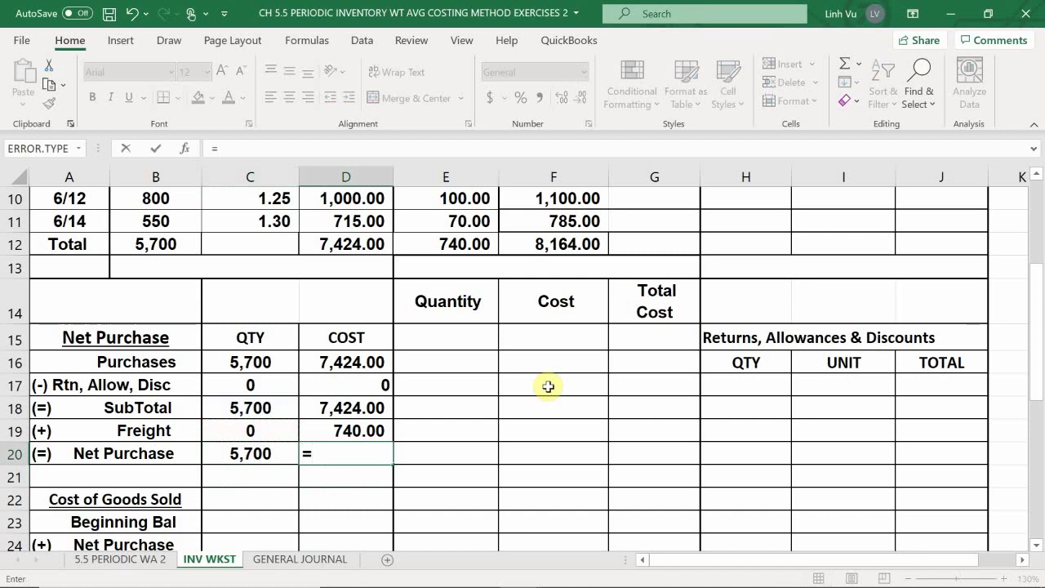
{"action": "key", "text": "Up"}
{"action": "key", "text": "Up"}
{"action": "type", "text": "-"}
{"action": "key", "text": "Up"}
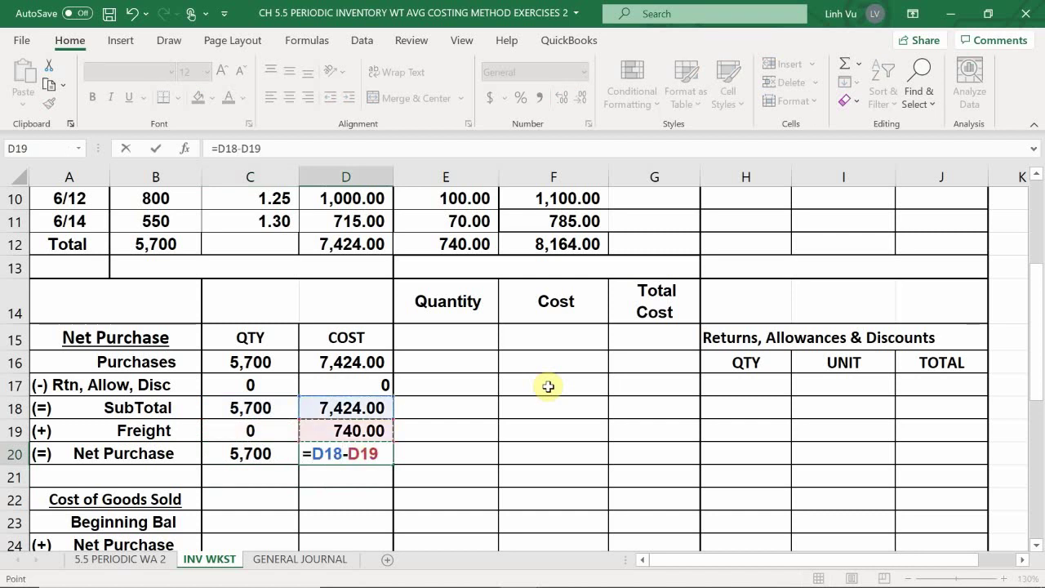
{"action": "key", "text": "Return"}
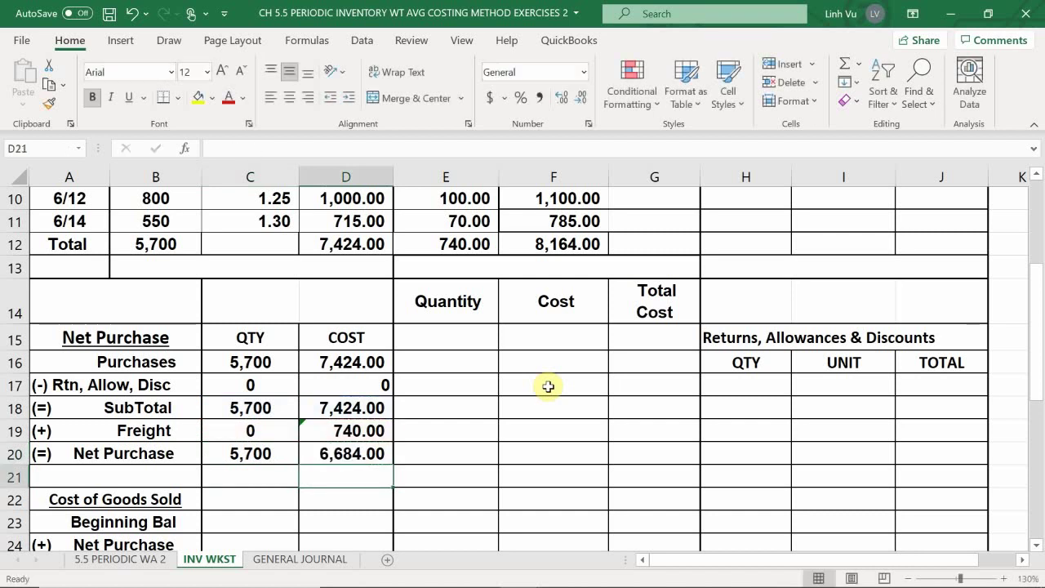
{"action": "key", "text": "Up"}
{"action": "key", "text": "Up"}
{"action": "key", "text": "Up"}
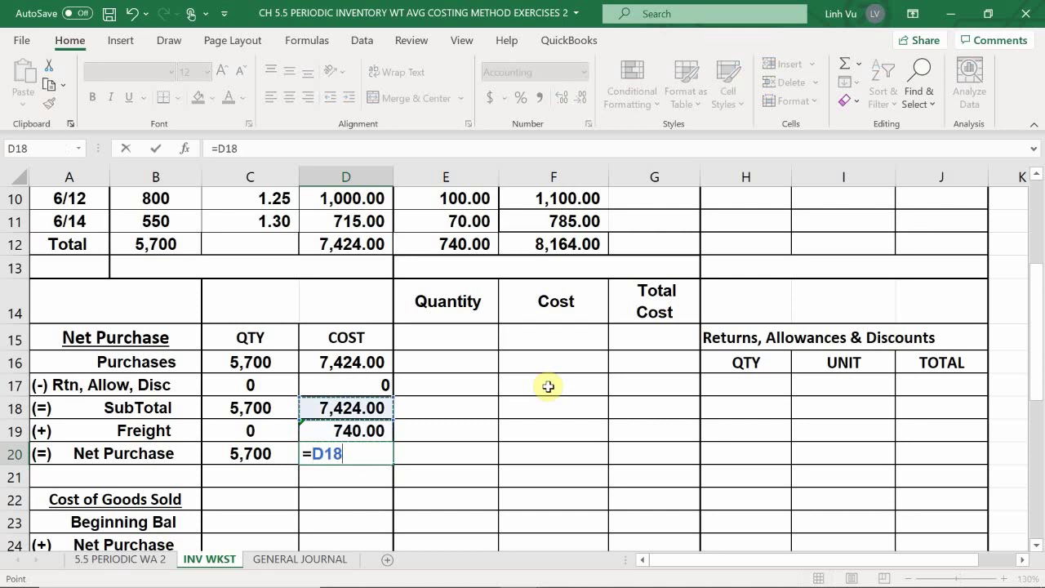
{"action": "type", "text": "+"}
{"action": "key", "text": "Up"}
{"action": "key", "text": "Return"}
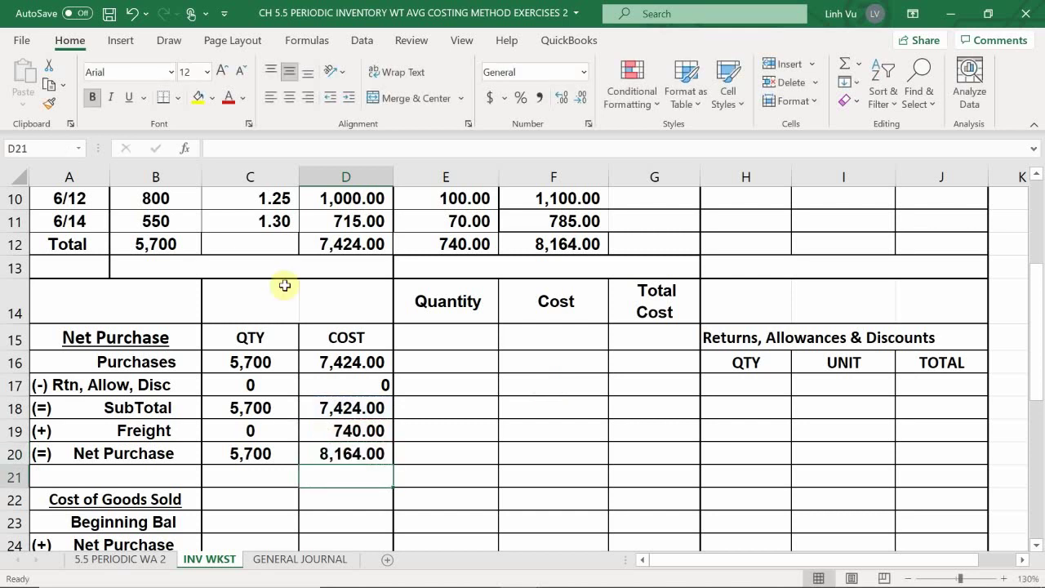
Enter a zero beginning balance in C23 and D23.
{"action": "scroll", "coordinate": [229, 370], "scroll_direction": "down", "scroll_amount": 3}
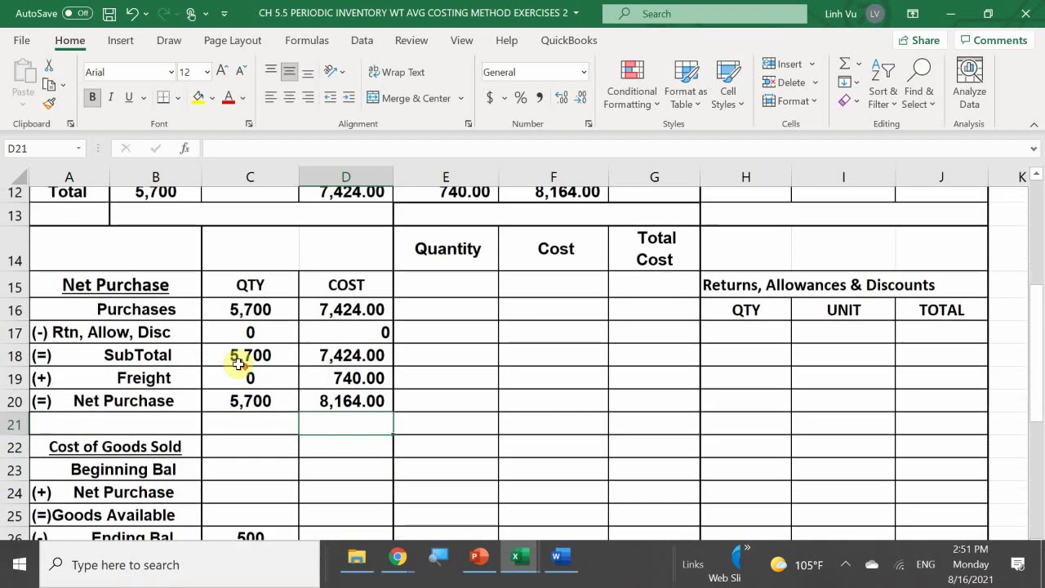
{"action": "left_click", "coordinate": [248, 289]}
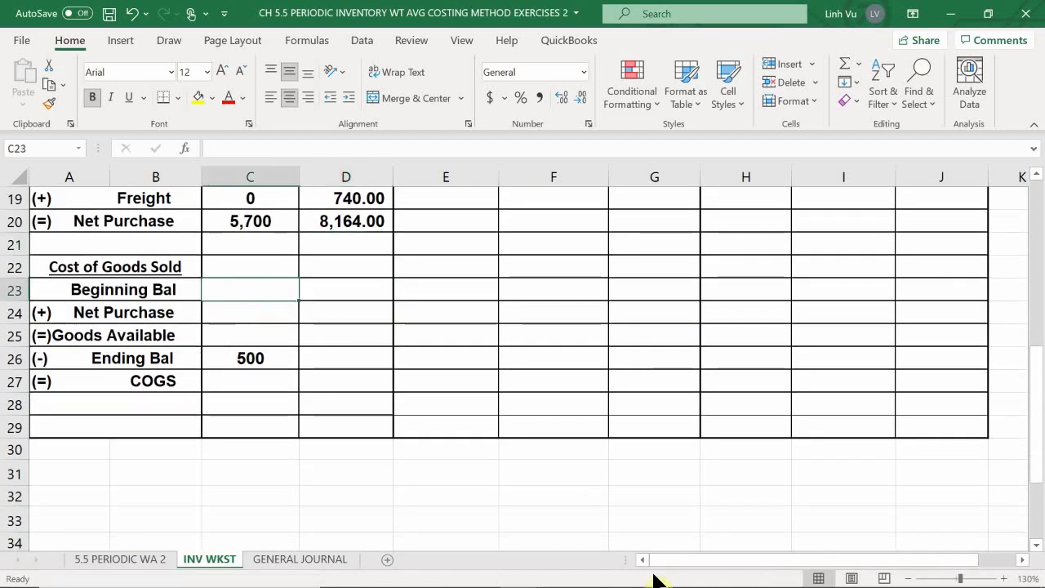
{"action": "type", "text": "0"}
{"action": "key", "text": "Tab"}
{"action": "type", "text": "0"}
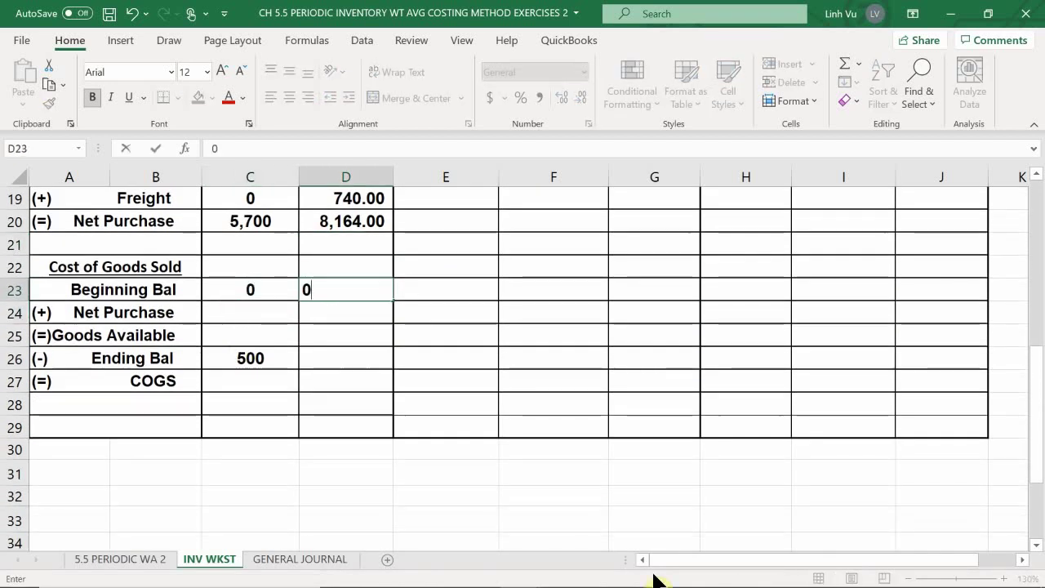
{"action": "key", "text": "Return"}
Link the Net Purchase row 24 to C20 and D20.
{"action": "key", "text": "Left"}
{"action": "type", "text": "="}
{"action": "key", "text": "Up"}
{"action": "key", "text": "Up"}
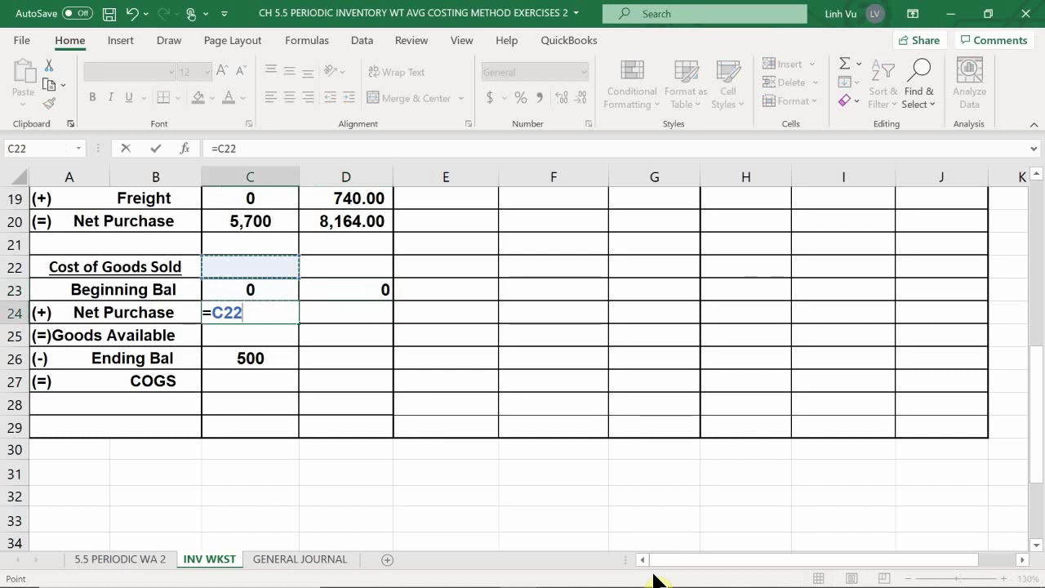
{"action": "key", "text": "Up"}
{"action": "key", "text": "Up"}
{"action": "key", "text": "Return"}
{"action": "key", "text": "Up"}
{"action": "key", "text": "Right"}
{"action": "type", "text": "="}
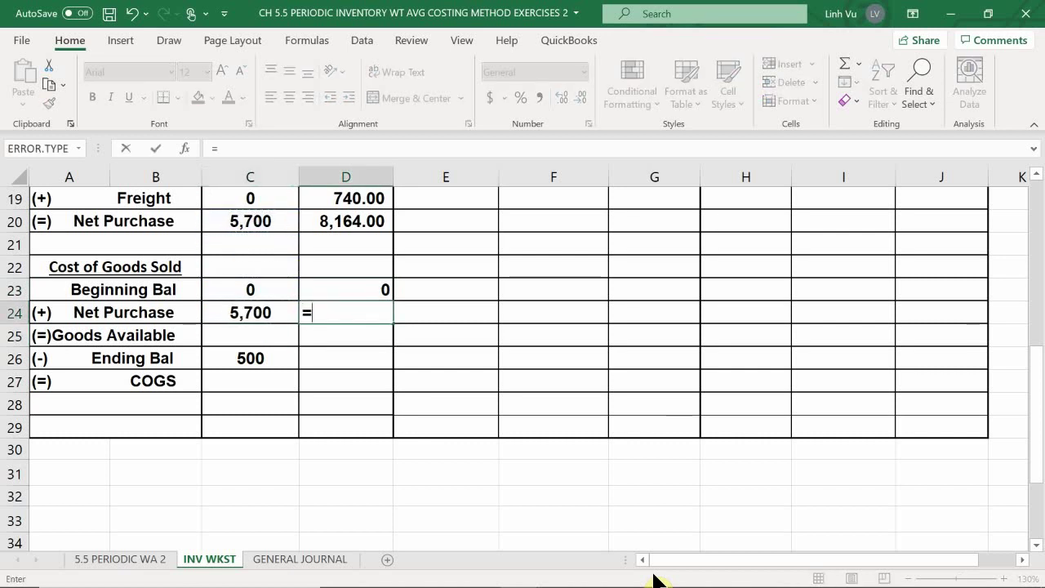
{"action": "key", "text": "Up"}
{"action": "key", "text": "Up"}
{"action": "key", "text": "Up"}
Total Goods Available as =C23+C24 and =D23+D24, giving 5,700 and 8,164.00.
{"action": "key", "text": "Up"}
{"action": "key", "text": "Return"}
{"action": "key", "text": "Left"}
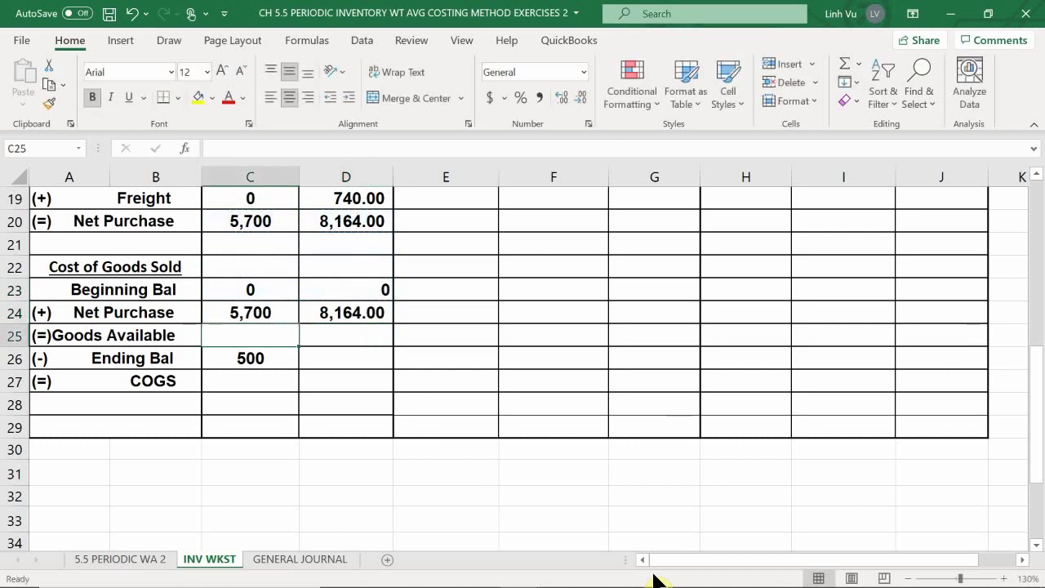
{"action": "type", "text": "="}
{"action": "key", "text": "Up"}
{"action": "key", "text": "Up"}
{"action": "type", "text": "+"}
{"action": "key", "text": "Up"}
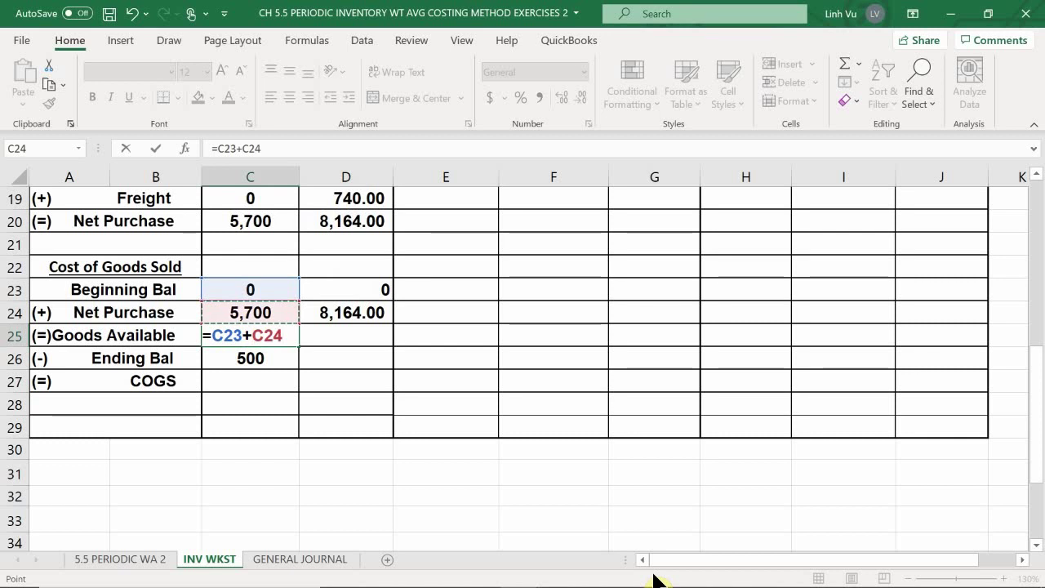
{"action": "key", "text": "Return"}
{"action": "key", "text": "Up"}
{"action": "key", "text": "Right"}
{"action": "type", "text": "="}
{"action": "key", "text": "Up"}
{"action": "key", "text": "Up"}
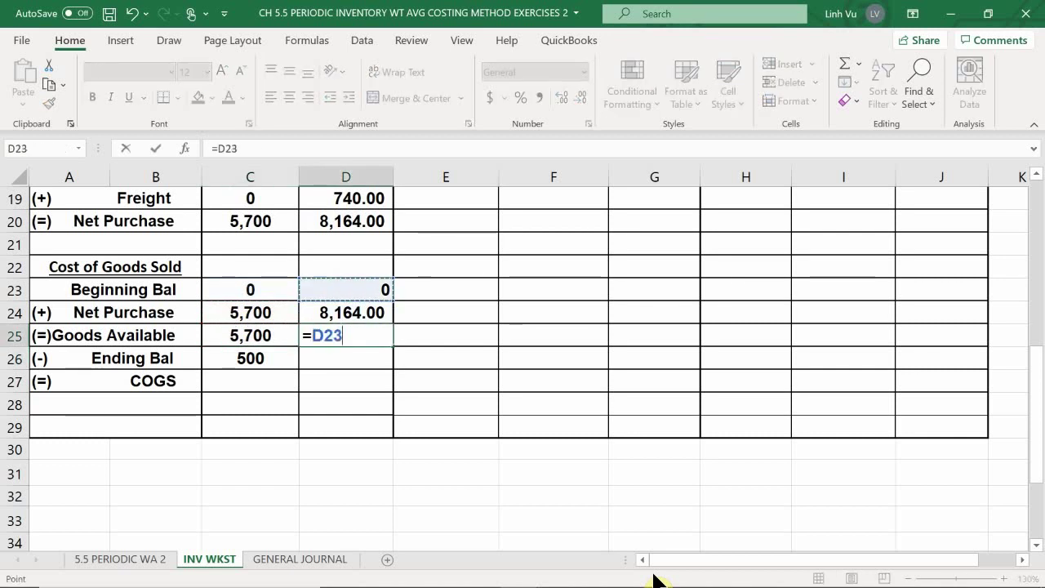
{"action": "type", "text": "+"}
{"action": "key", "text": "Up"}
{"action": "key", "text": "Return"}
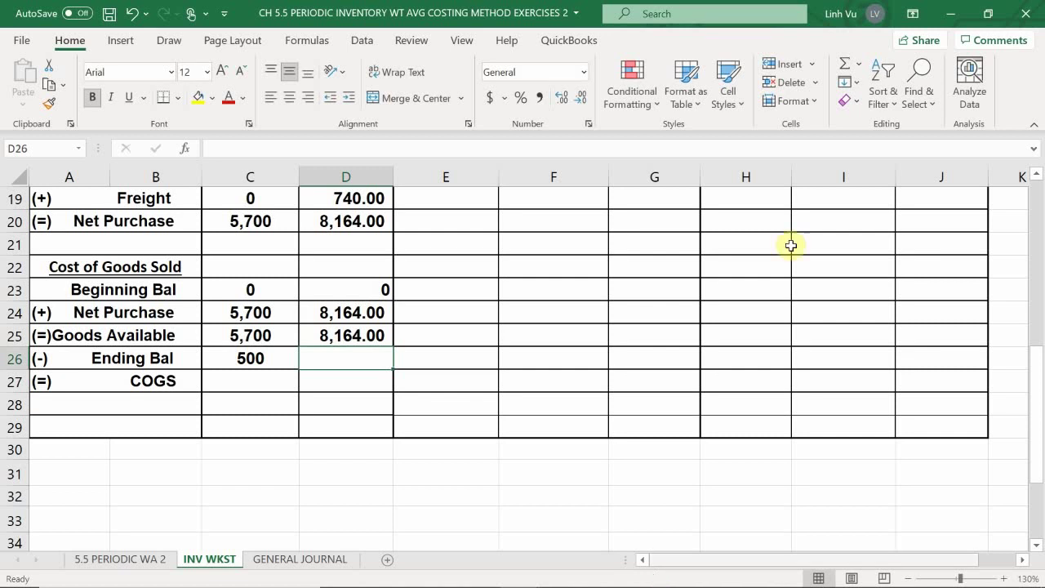
{"action": "left_click", "coordinate": [441, 334]}
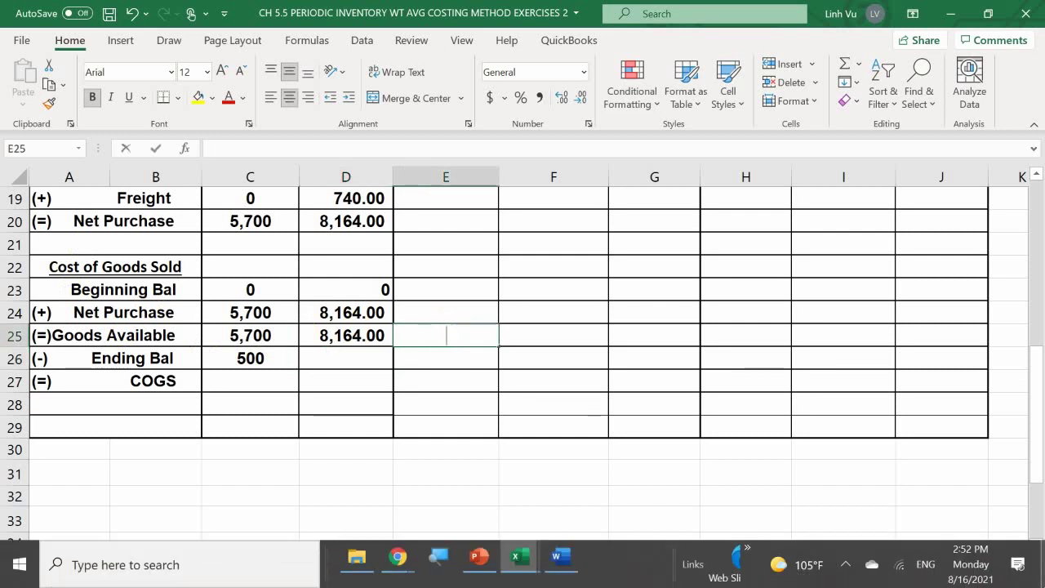
Link E25 to the quantity in C25 and G25 to the cost in D25.
{"action": "type", "text": "="}
{"action": "left_click", "coordinate": [250, 334]}
{"action": "key", "text": "Return"}
{"action": "left_click", "coordinate": [571, 359]}
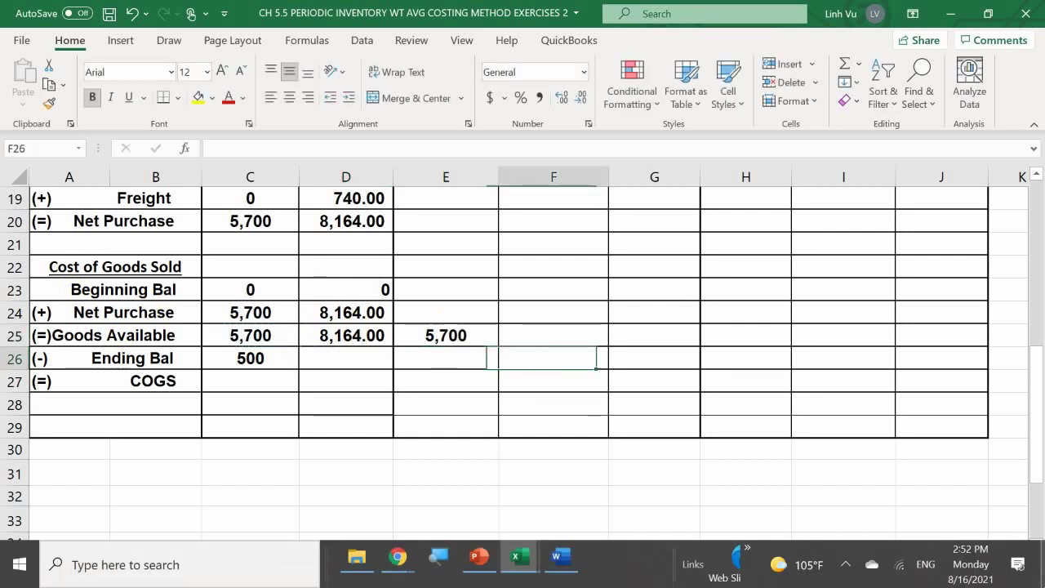
{"action": "left_click", "coordinate": [654, 334]}
{"action": "type", "text": "="}
{"action": "key", "text": "Left"}
{"action": "key", "text": "Left"}
{"action": "key", "text": "Left"}
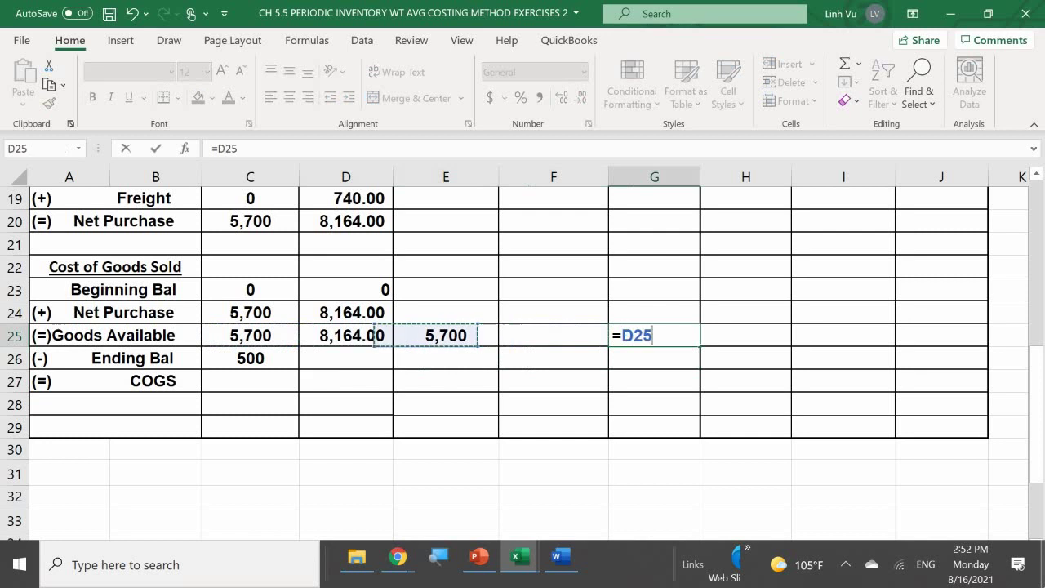
{"action": "key", "text": "Return"}
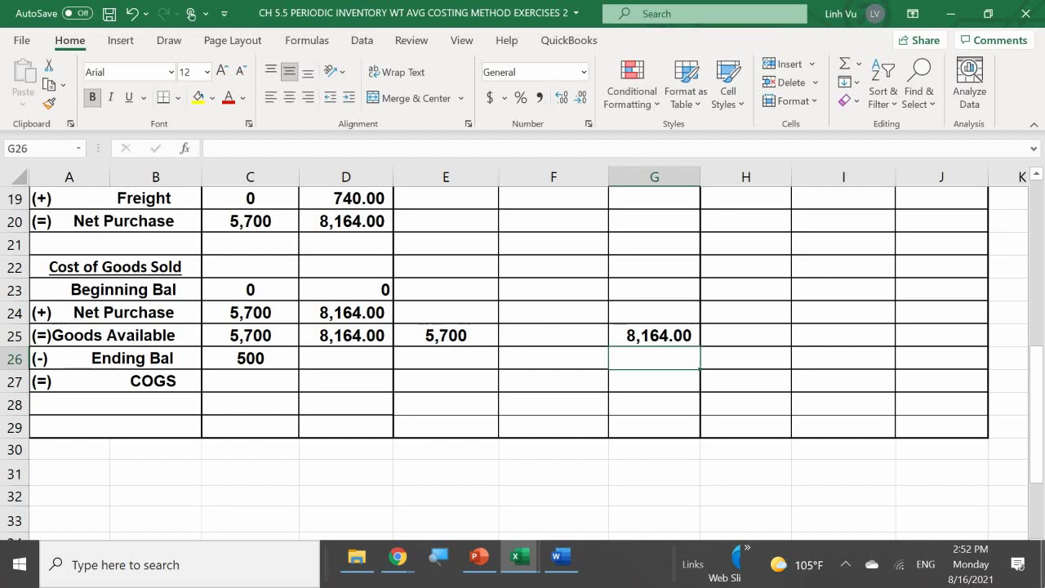
Compute the unit cost in F25 as =G25/E25 and show it as 1.4322807.
{"action": "key", "text": "Left"}
{"action": "key", "text": "Up"}
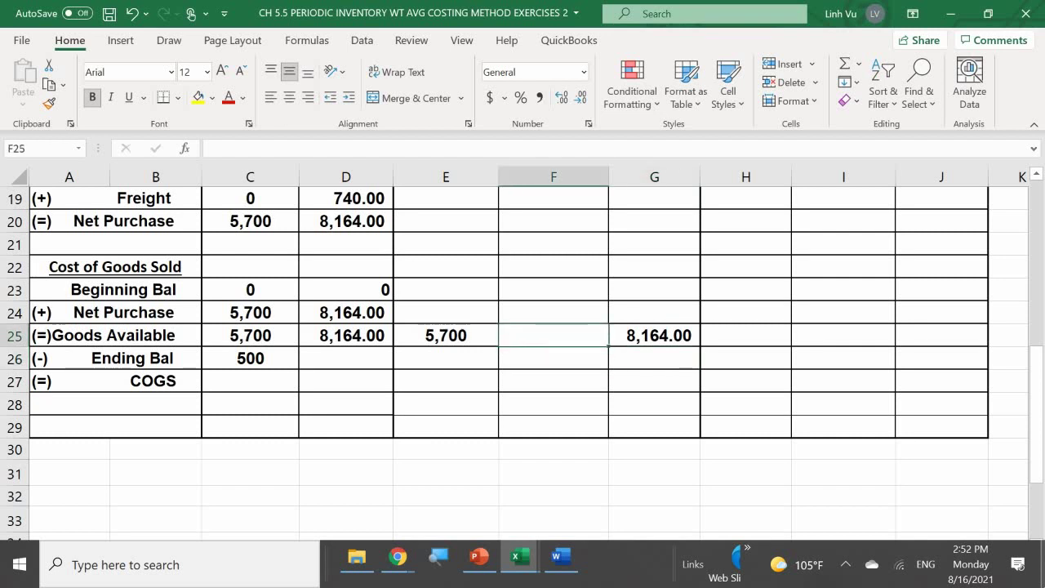
{"action": "type", "text": "="}
{"action": "key", "text": "Right"}
{"action": "type", "text": "/"}
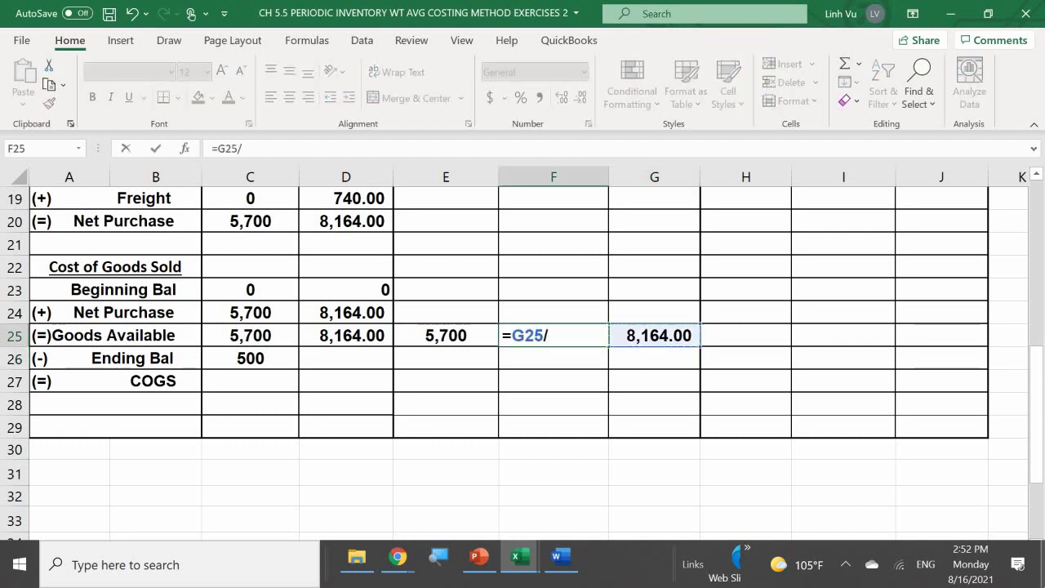
{"action": "key", "text": "Left"}
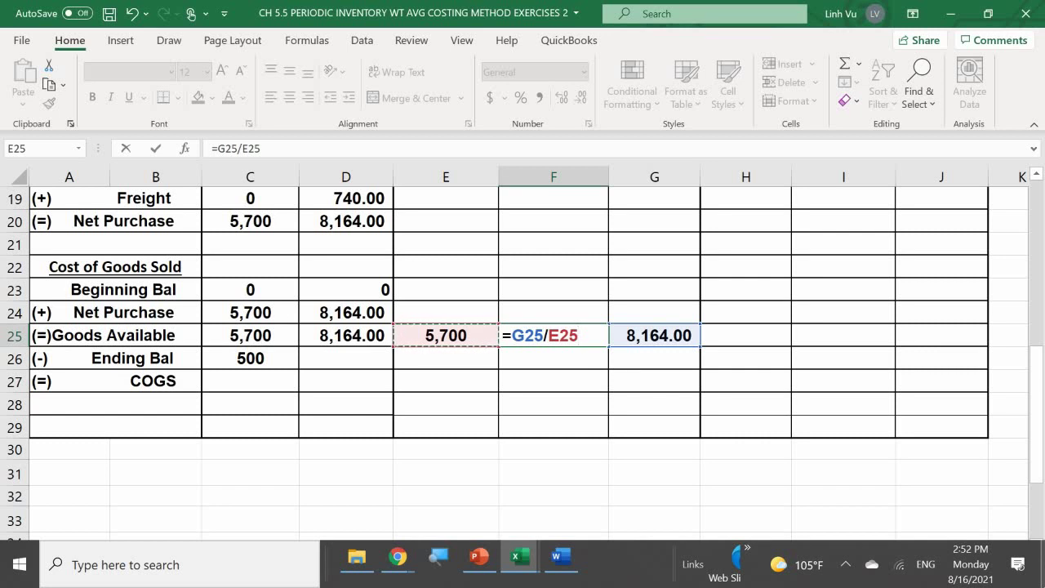
{"action": "key", "text": "Return"}
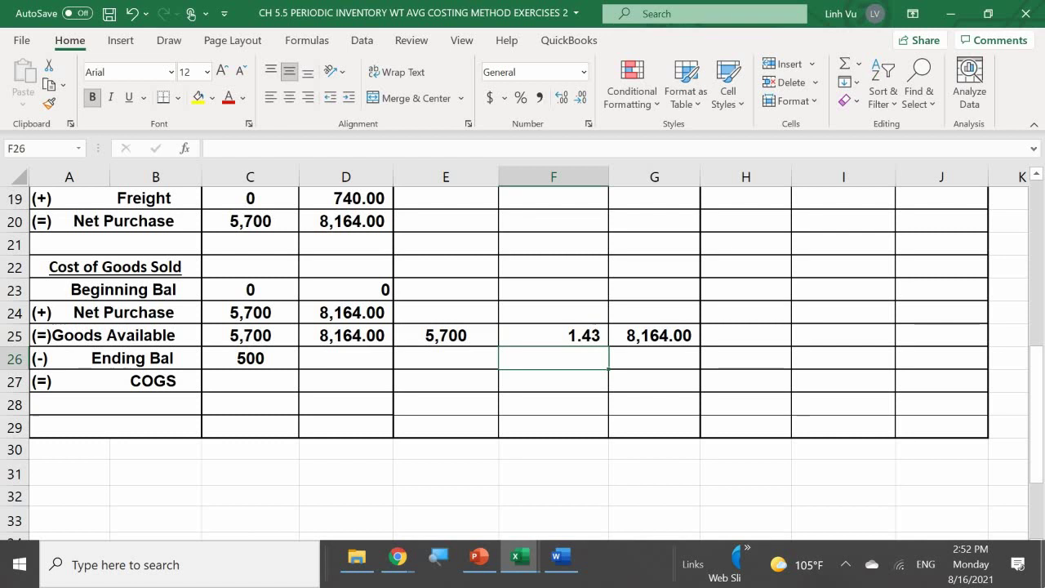
{"action": "left_click", "coordinate": [574, 330]}
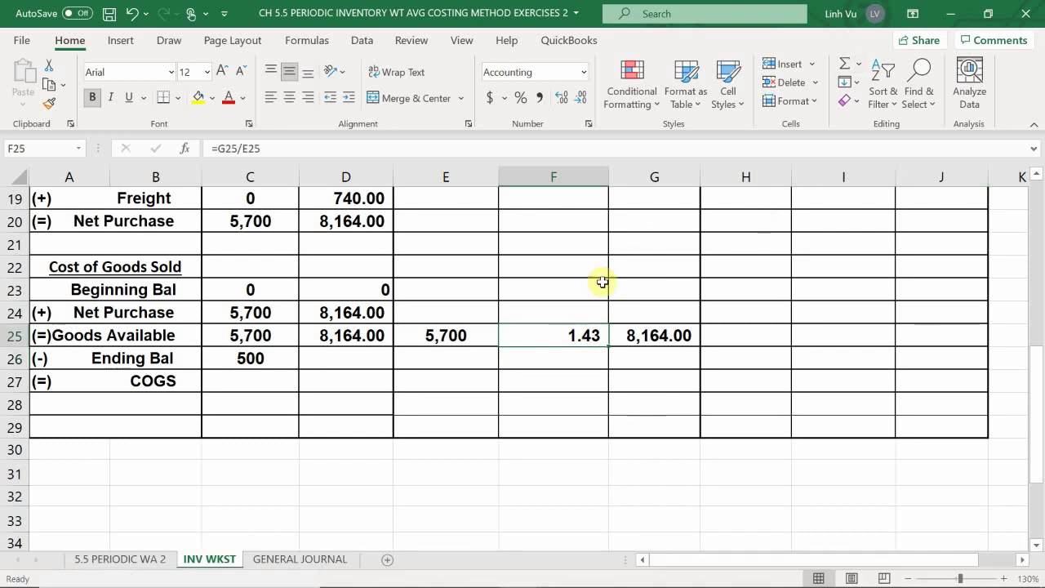
{"action": "left_click", "coordinate": [560, 98]}
{"action": "left_click", "coordinate": [560, 98]}
{"action": "left_click", "coordinate": [560, 98]}
{"action": "left_click", "coordinate": [560, 98]}
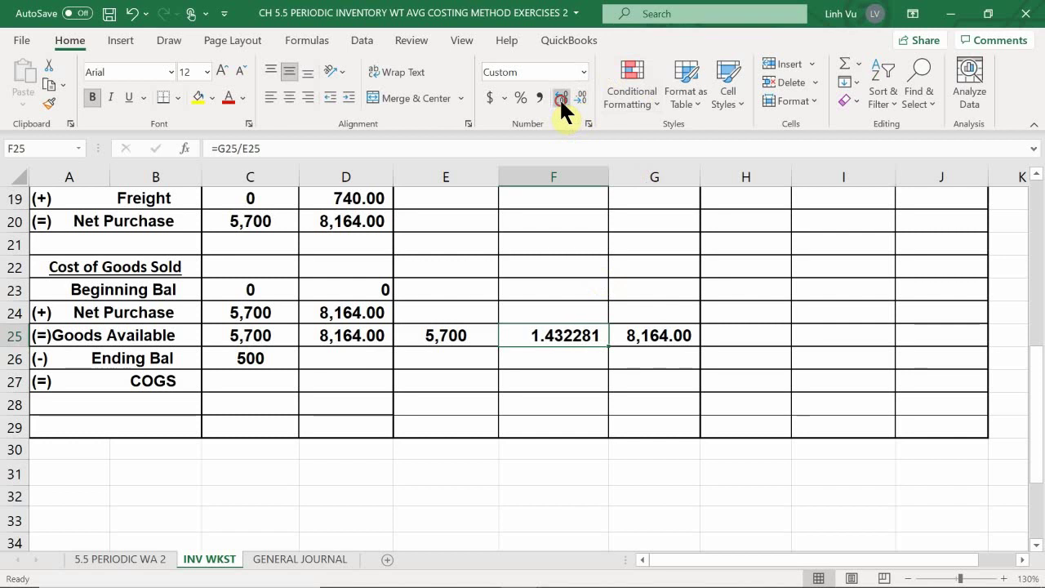
{"action": "left_click", "coordinate": [560, 98]}
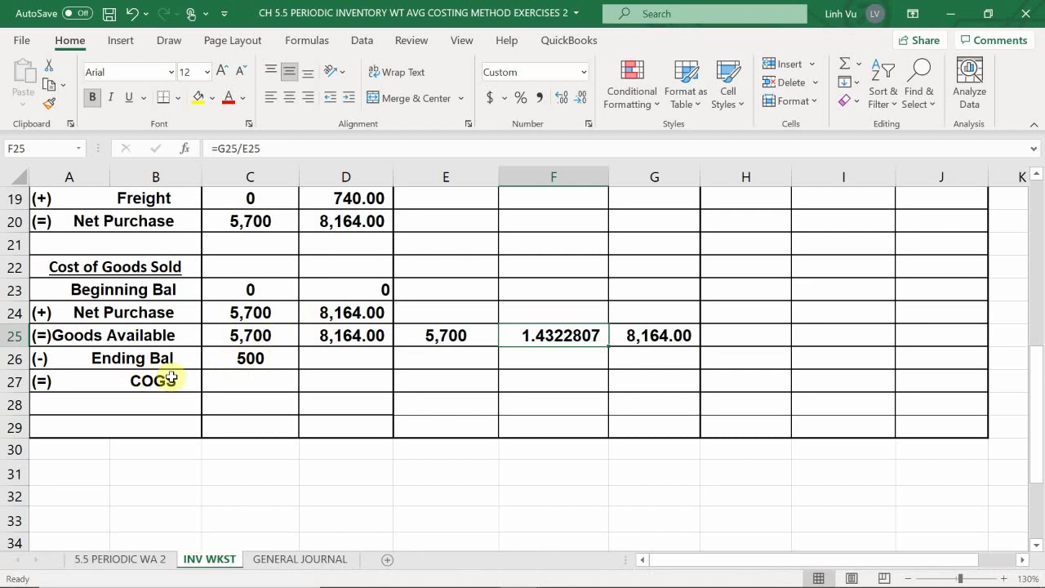
{"action": "left_click", "coordinate": [254, 359]}
Enter =C25-C26 in C27 to get the COGS units of 5,200.
{"action": "left_click", "coordinate": [259, 384]}
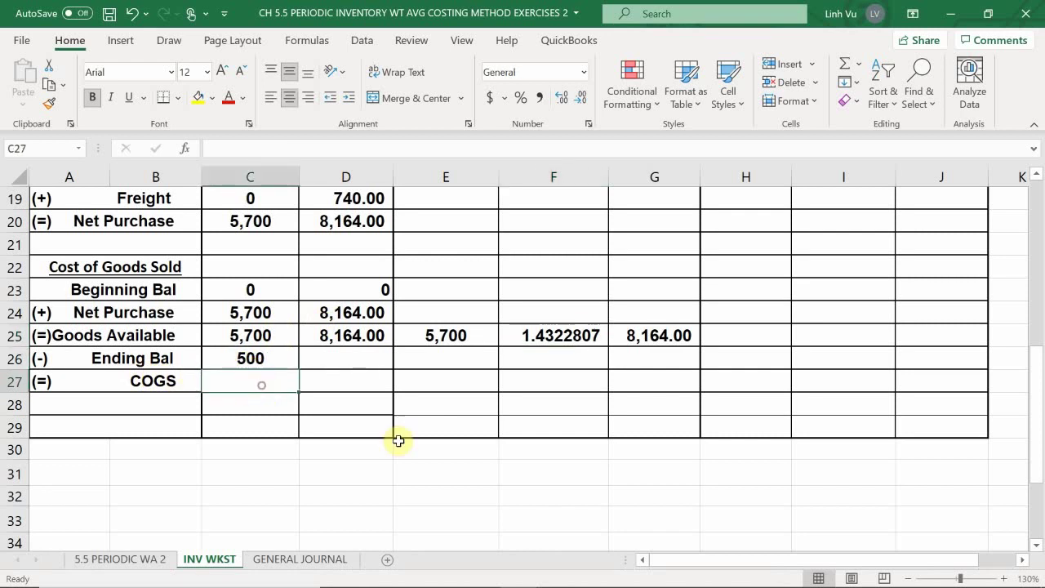
{"action": "type", "text": "="}
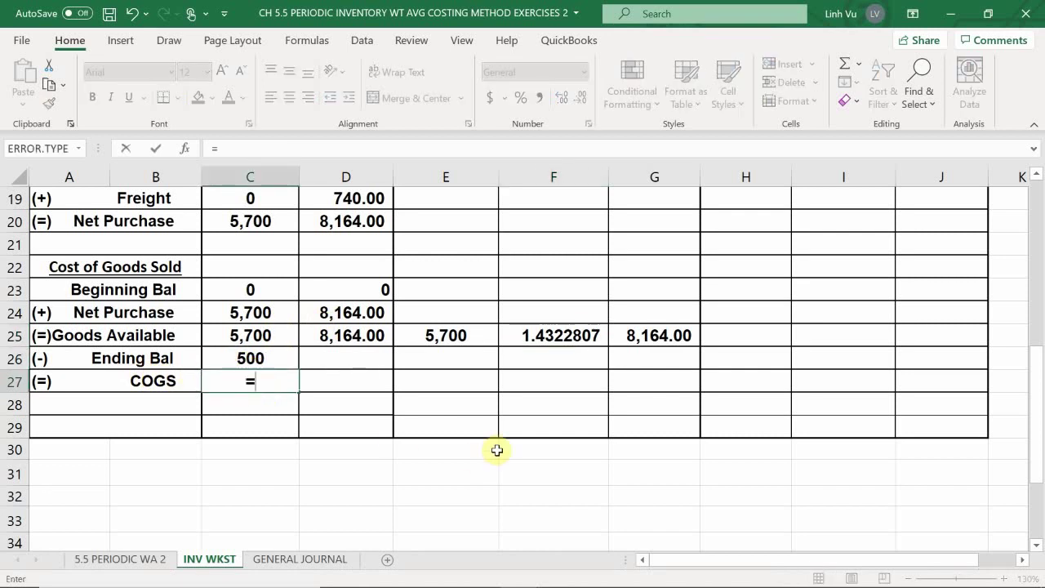
{"action": "key", "text": "Up"}
{"action": "key", "text": "Up"}
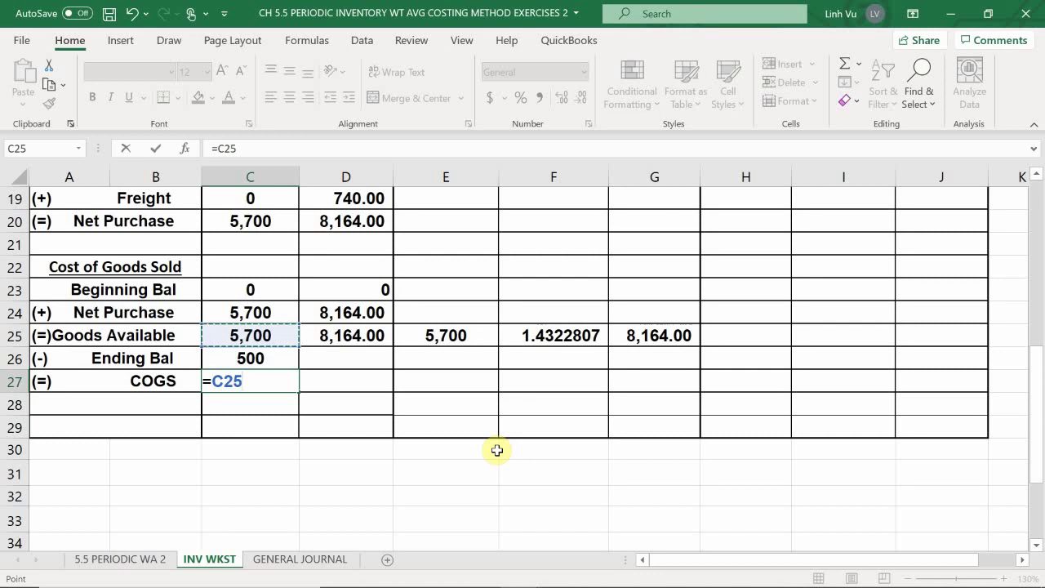
{"action": "type", "text": "-"}
{"action": "key", "text": "Up"}
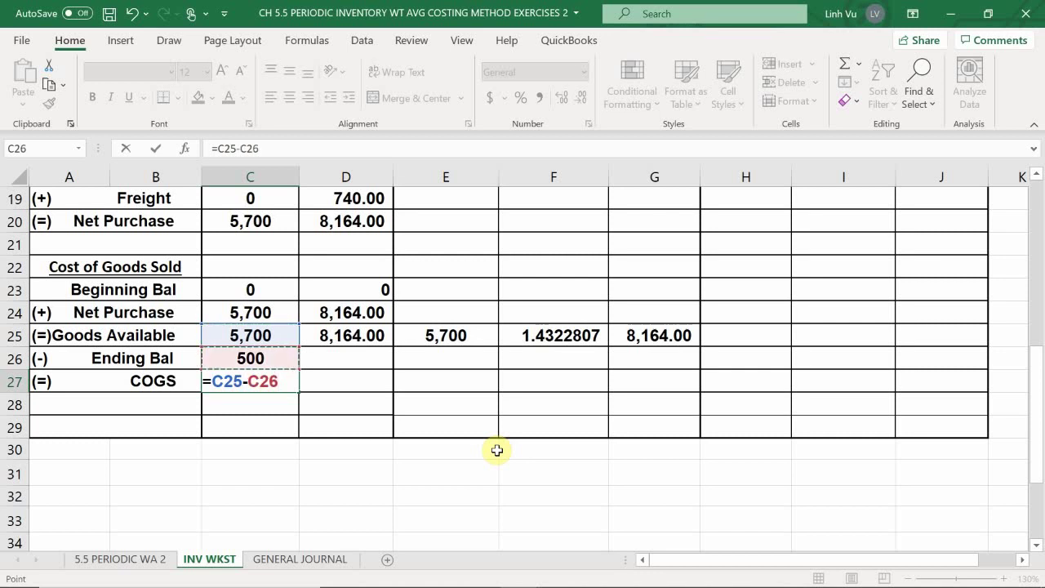
{"action": "key", "text": "Return"}
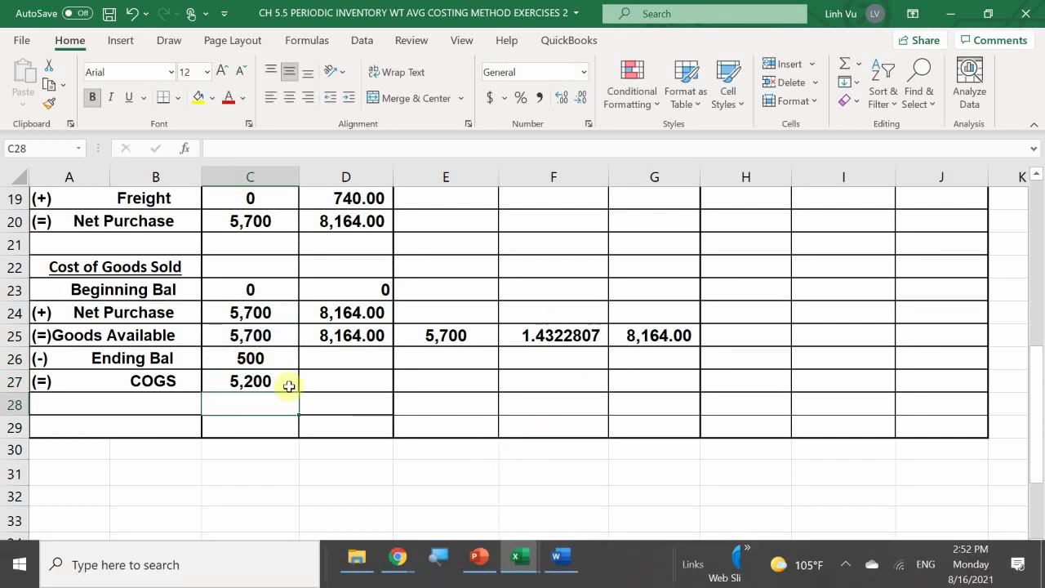
Link E27 to the COGS units in C27 and F27 to the average unit cost in F25.
{"action": "left_click", "coordinate": [414, 383]}
{"action": "type", "text": "="}
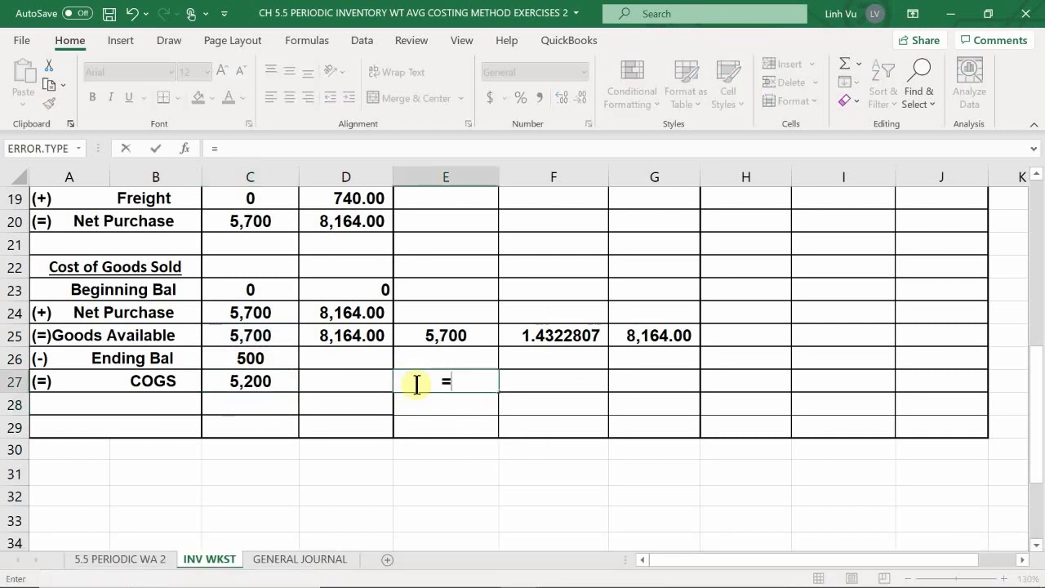
{"action": "key", "text": "Left"}
{"action": "key", "text": "Left"}
{"action": "key", "text": "Return"}
{"action": "key", "text": "Right"}
{"action": "key", "text": "Up"}
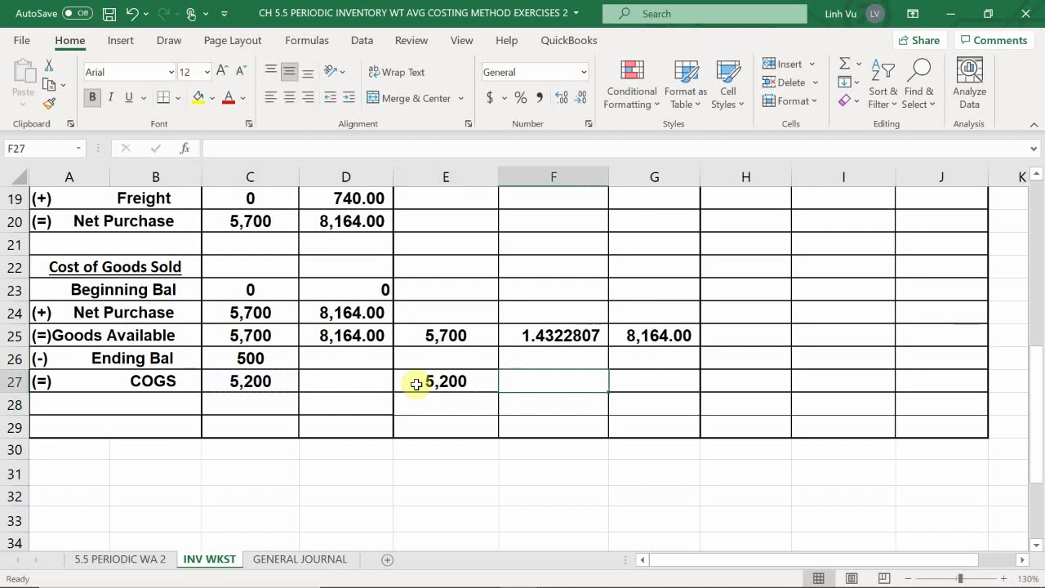
{"action": "type", "text": "="}
{"action": "key", "text": "Up"}
{"action": "key", "text": "Up"}
{"action": "key", "text": "Return"}
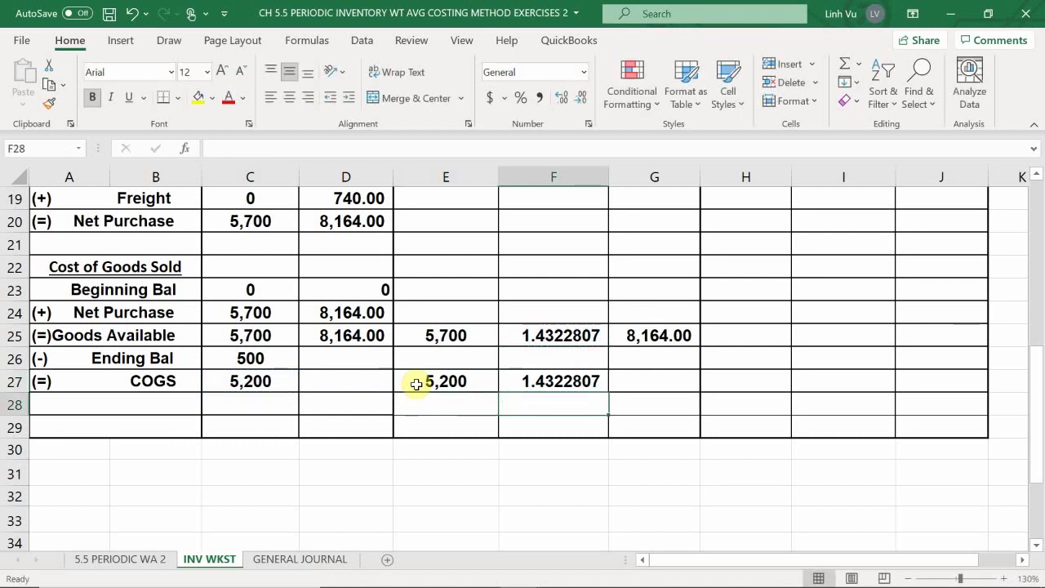
Enter =ROUND(E27*F27,2) in G27 for a rounded COGS cost of 7447.86.
{"action": "key", "text": "Right"}
{"action": "type", "text": "="}
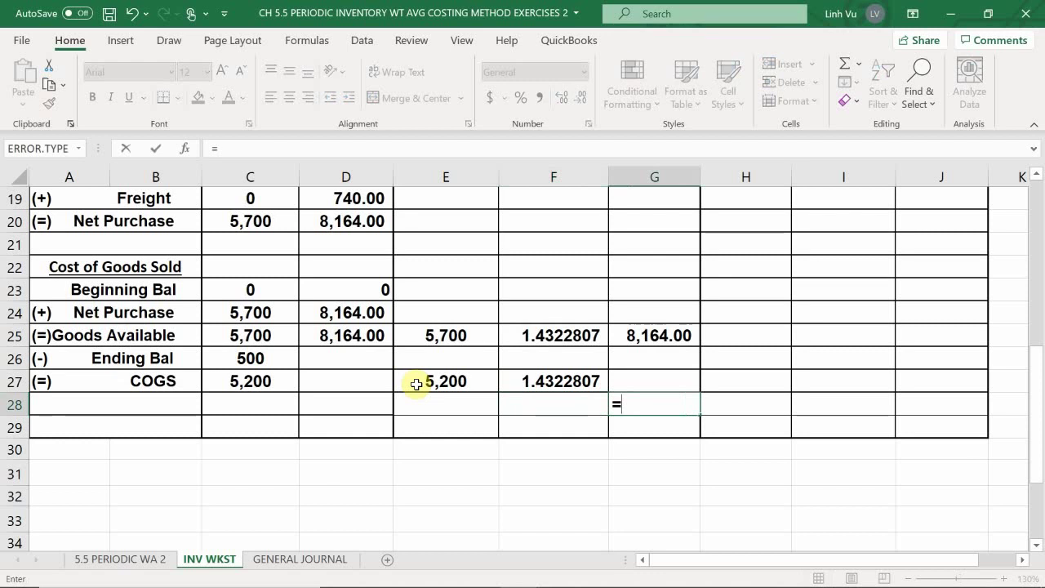
{"action": "key", "text": "Escape"}
{"action": "key", "text": "Up"}
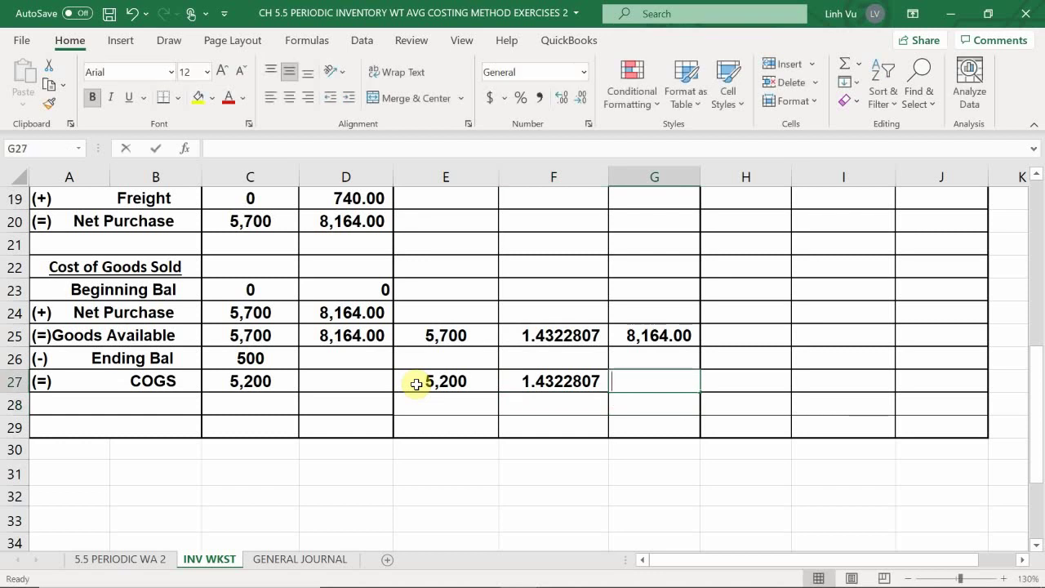
{"action": "type", "text": "=ROUND("}
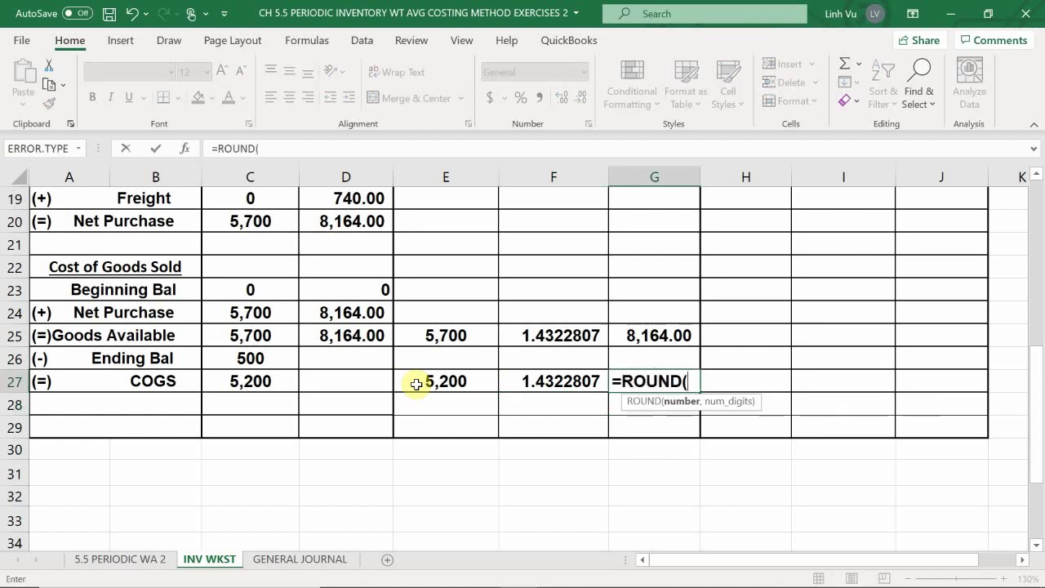
{"action": "left_click", "coordinate": [417, 384]}
{"action": "type", "text": "*"}
{"action": "key", "text": "Left"}
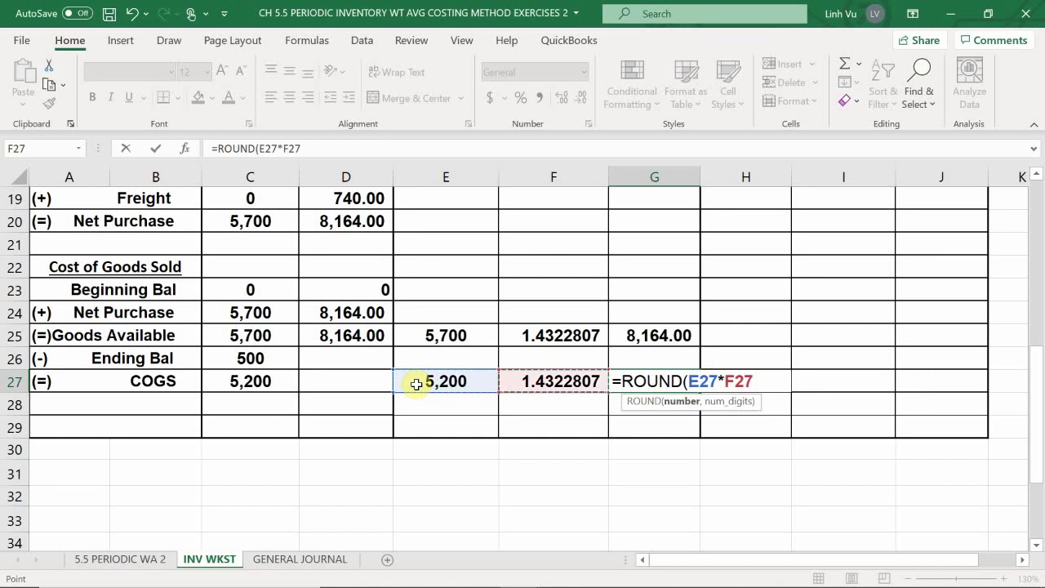
{"action": "type", "text": ",2"}
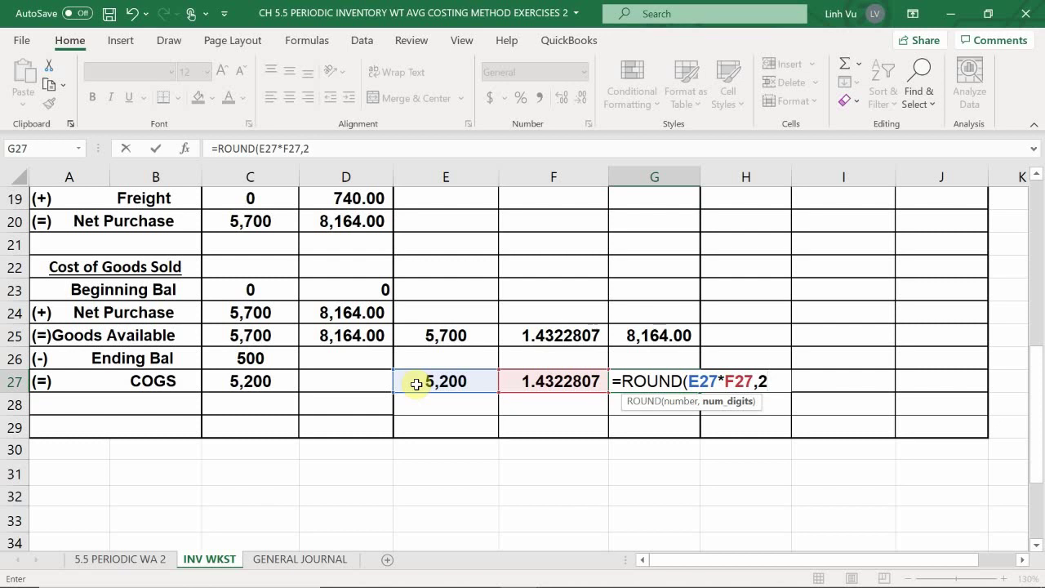
{"action": "key", "text": "Return"}
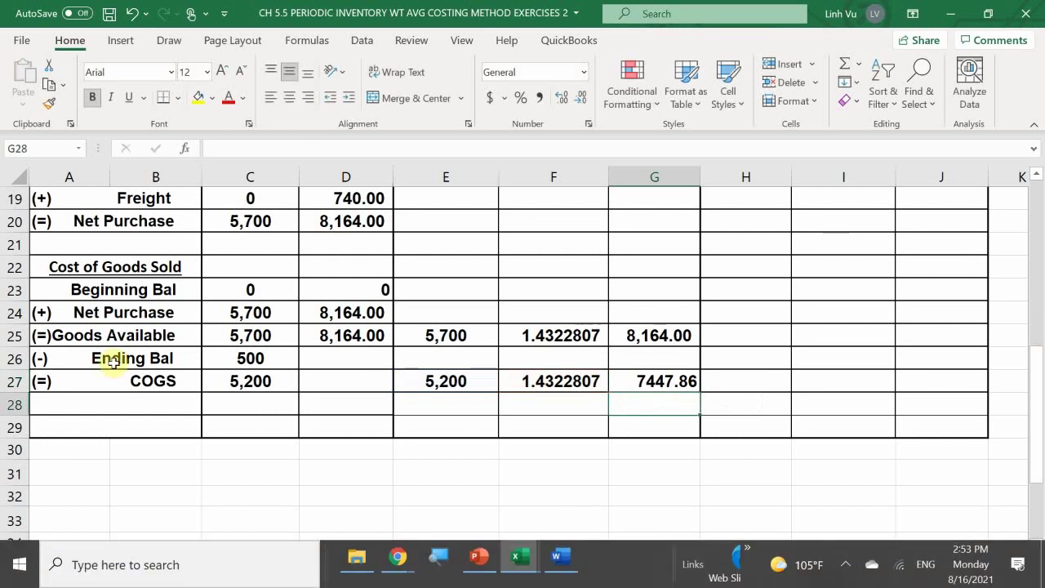
Link D27 to the rounded COGS cost in G27.
{"action": "left_click", "coordinate": [354, 380]}
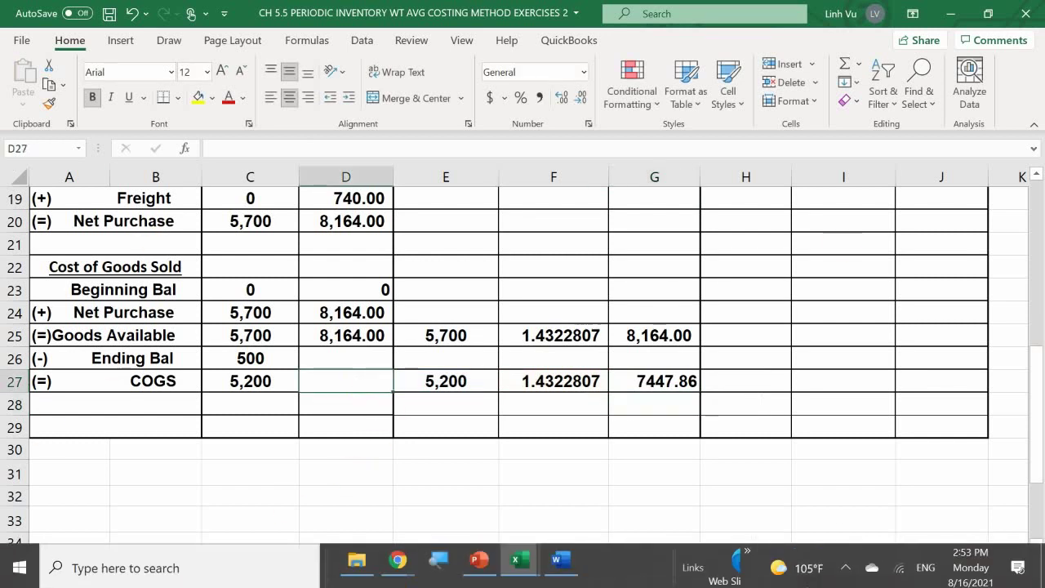
{"action": "type", "text": "="}
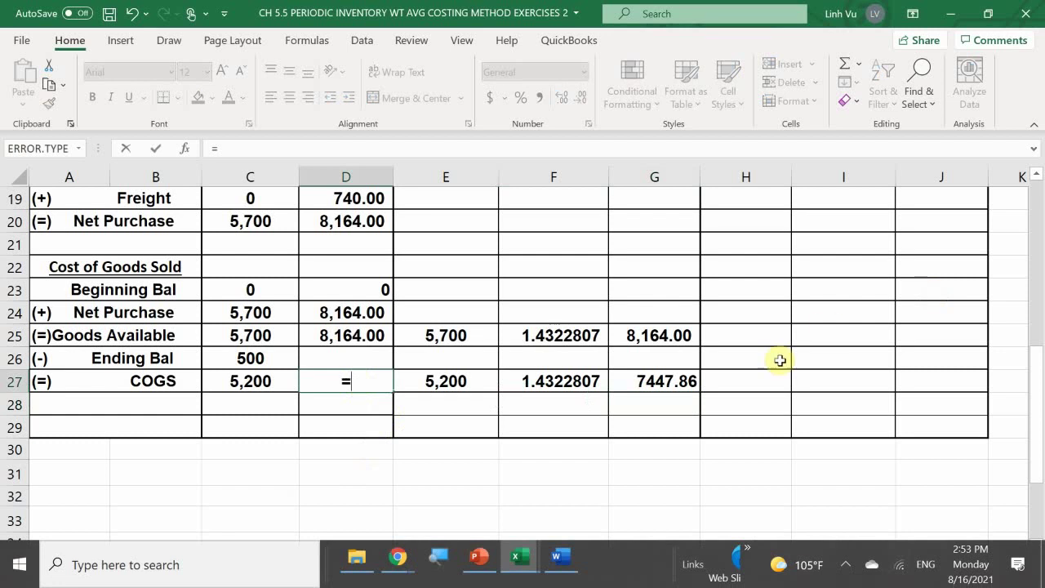
{"action": "left_click", "coordinate": [669, 381]}
{"action": "key", "text": "shift+Return"}
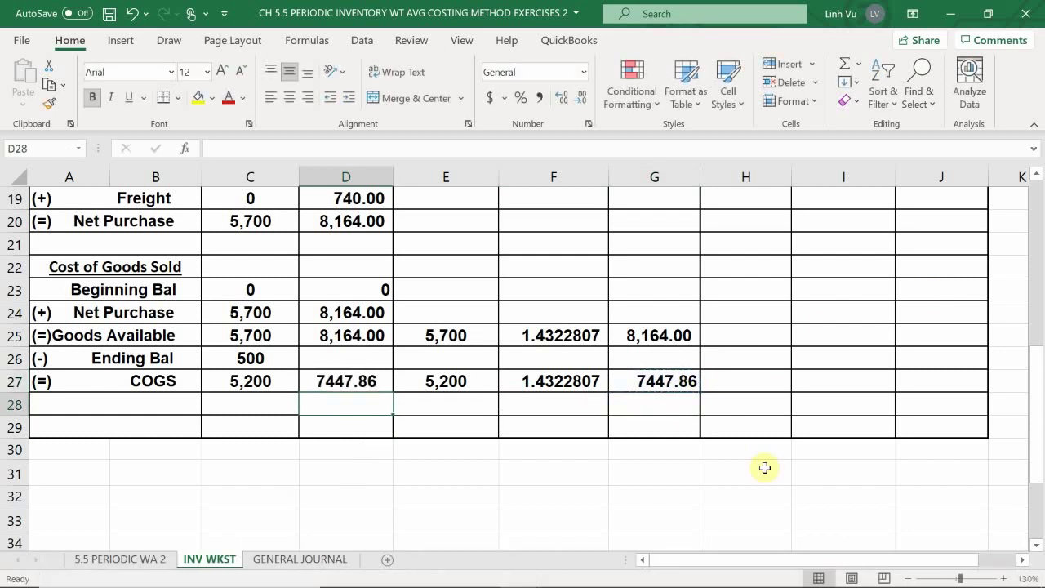
Enter =D25-D27 in D26 so the ending balance cost shows 716.14.
{"action": "type", "text": "="}
{"action": "key", "text": "Up"}
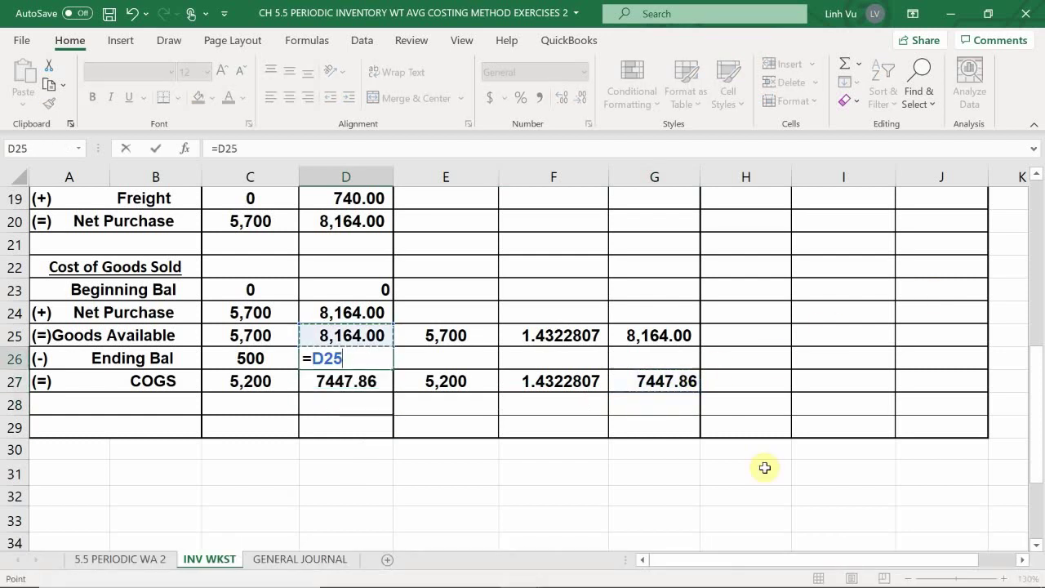
{"action": "type", "text": "-"}
{"action": "key", "text": "Down"}
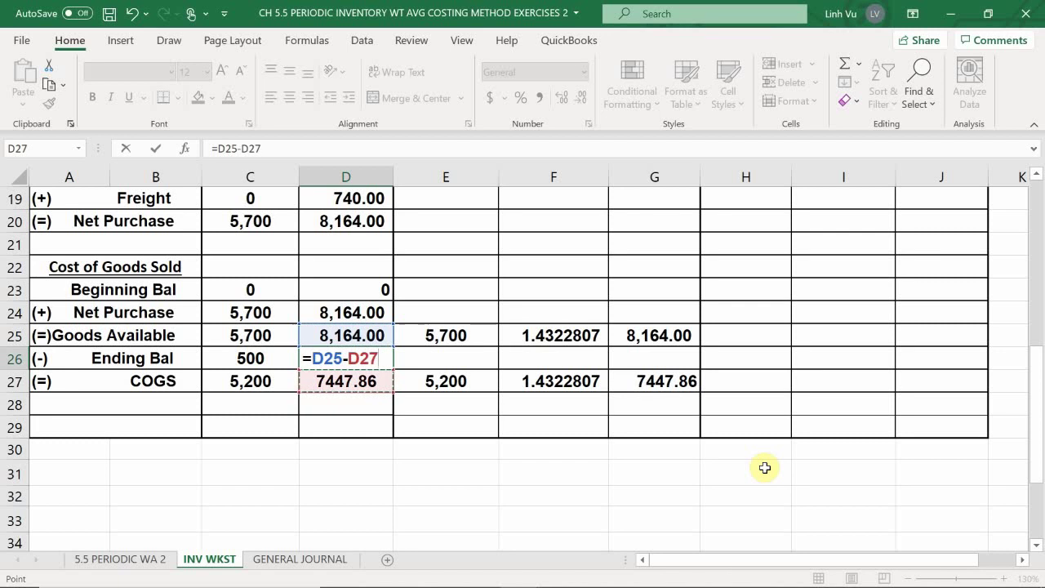
{"action": "key", "text": "Return"}
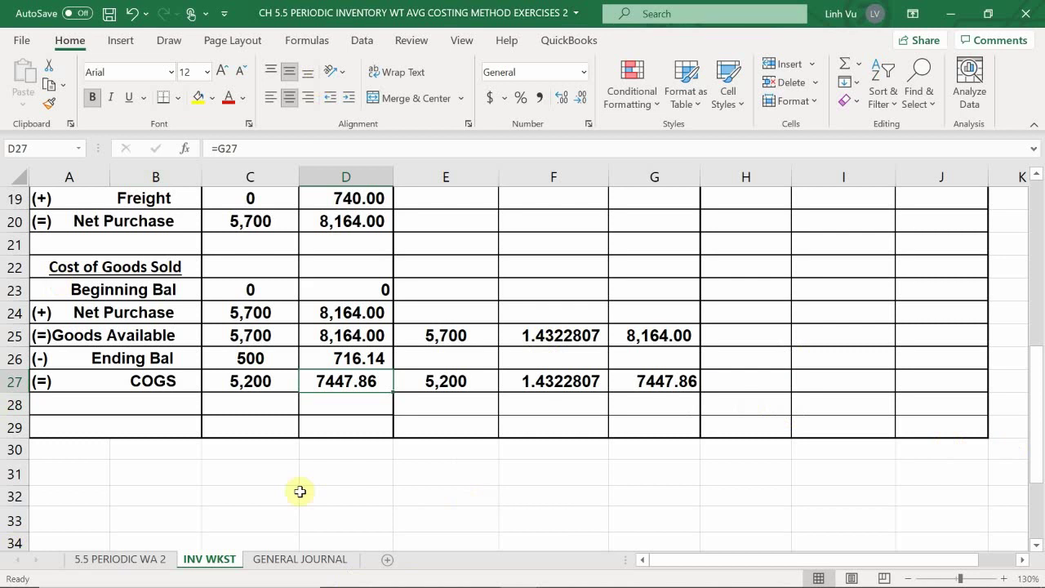
{"action": "left_click", "coordinate": [351, 495]}
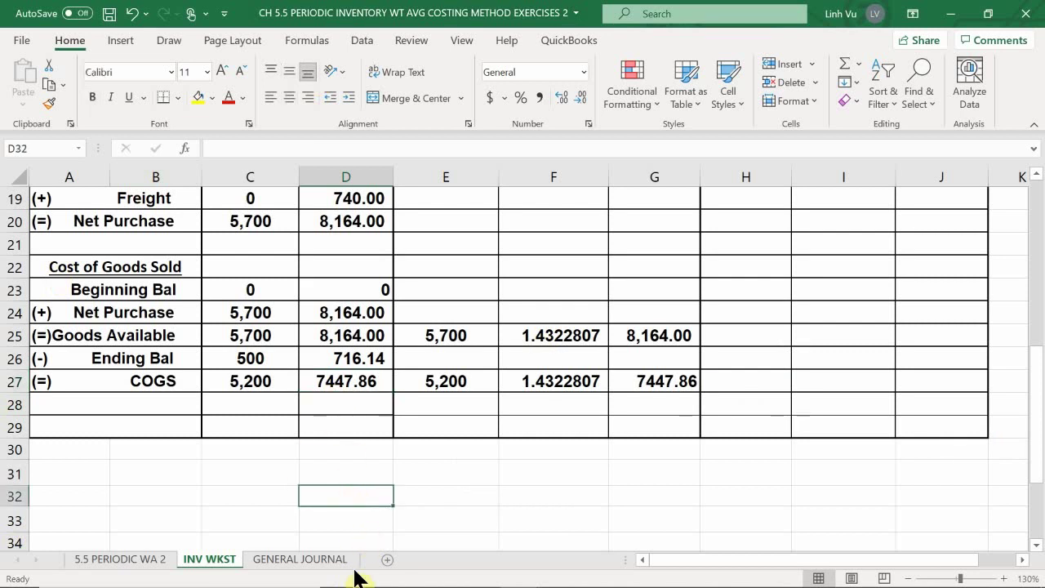
Show the GENERAL JOURNAL sheet zoomed out to 160% with the closing entry's account lines visible.
{"action": "left_click", "coordinate": [339, 560]}
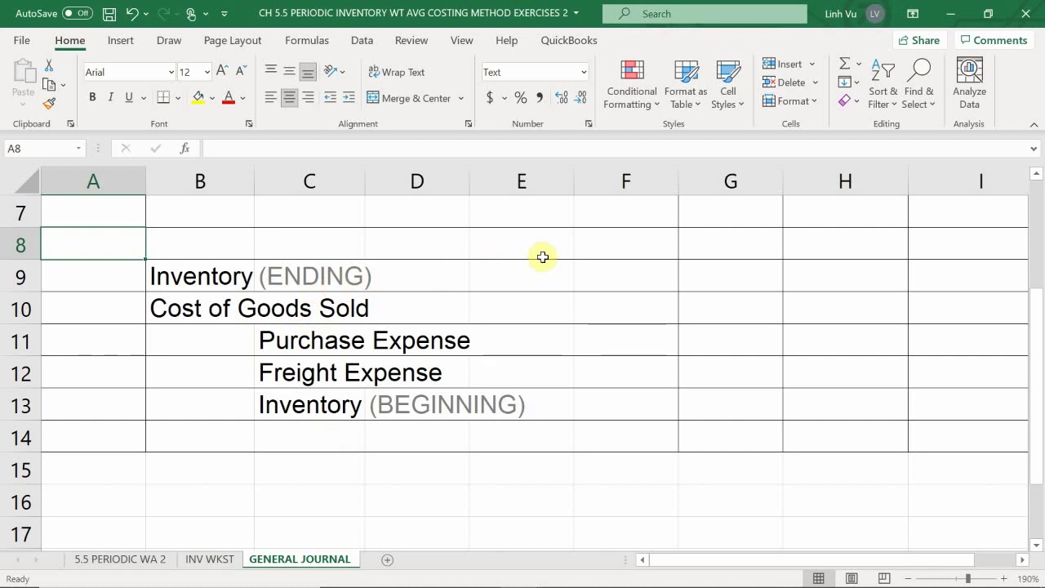
{"action": "left_click", "coordinate": [634, 277]}
{"action": "scroll", "coordinate": [694, 298], "scroll_direction": "up", "scroll_amount": 1}
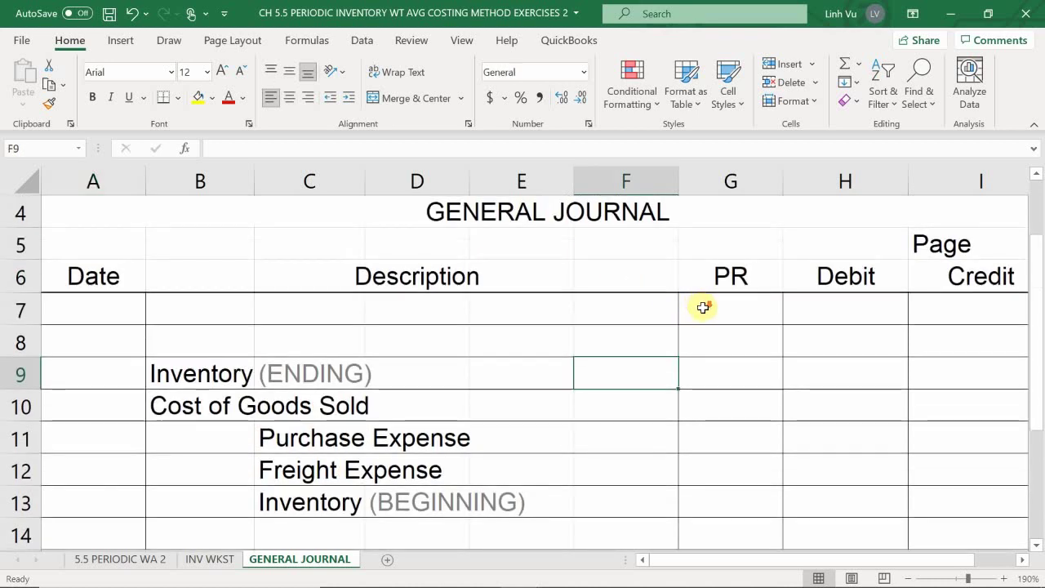
{"action": "scroll", "coordinate": [710, 302], "scroll_direction": "down", "scroll_amount": 1}
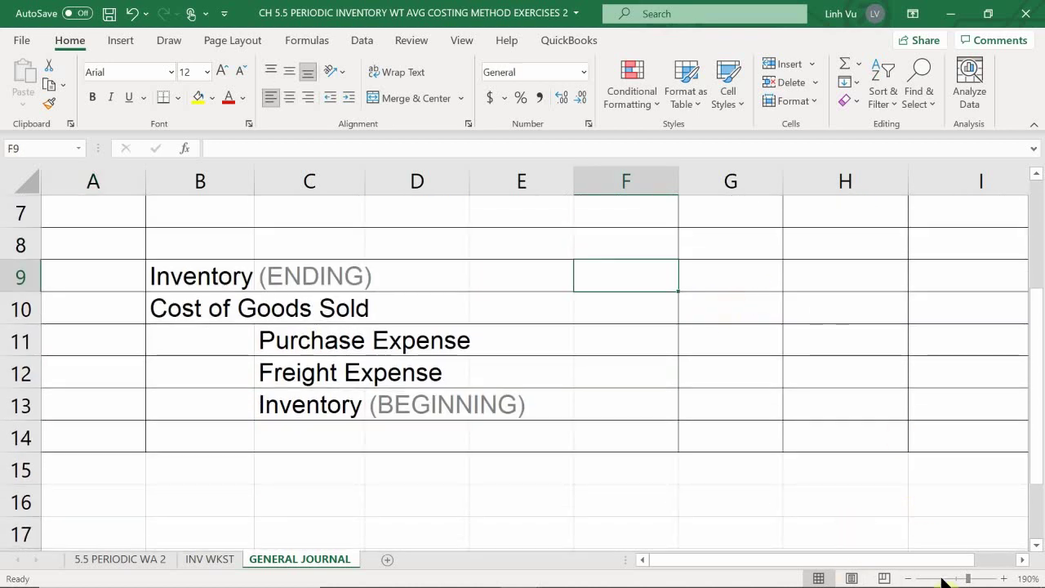
{"action": "left_click", "coordinate": [907, 578]}
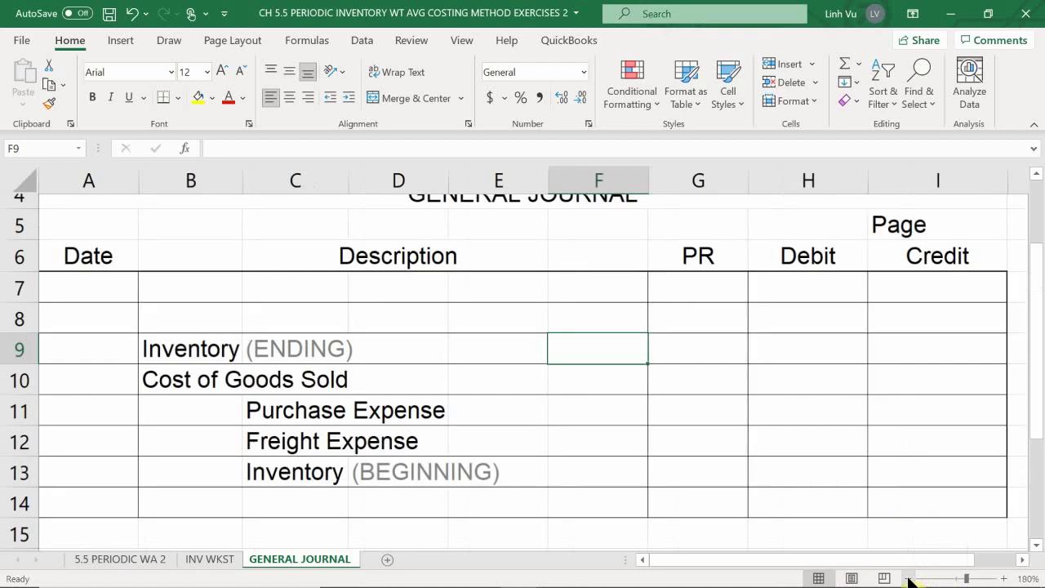
{"action": "left_click", "coordinate": [908, 578]}
{"action": "left_click", "coordinate": [908, 578]}
{"action": "scroll", "coordinate": [448, 381], "scroll_direction": "down", "scroll_amount": 1}
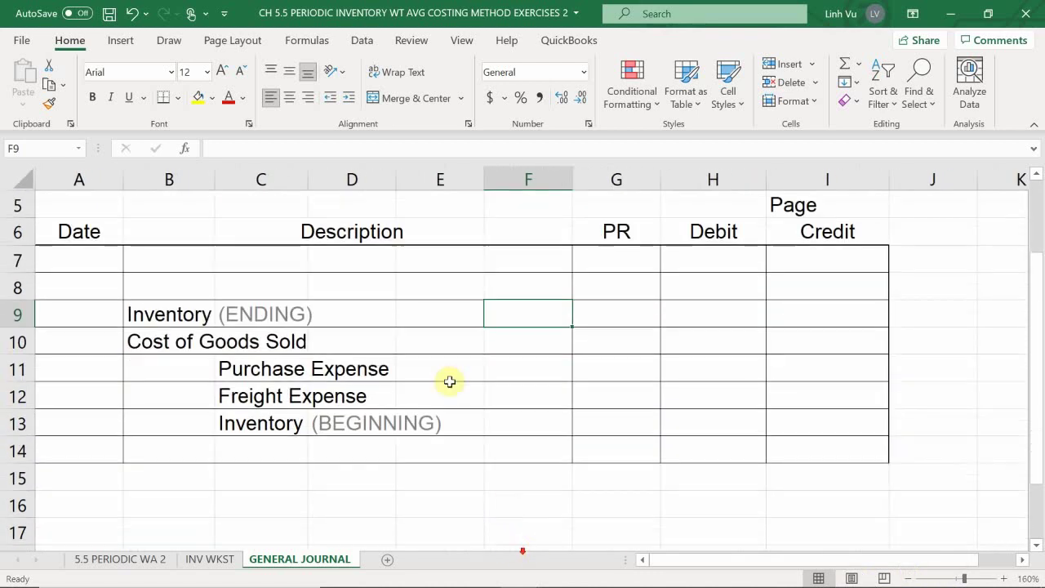
Link the ending Inventory debit in H9 to the worksheet's ending balance cost in D26.
{"action": "left_click", "coordinate": [705, 317]}
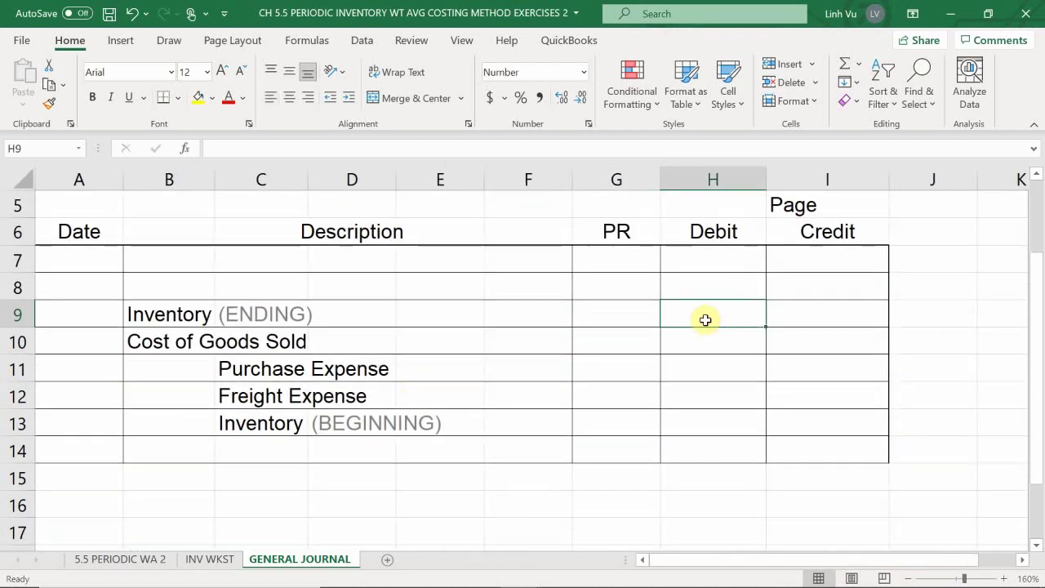
{"action": "type", "text": "="}
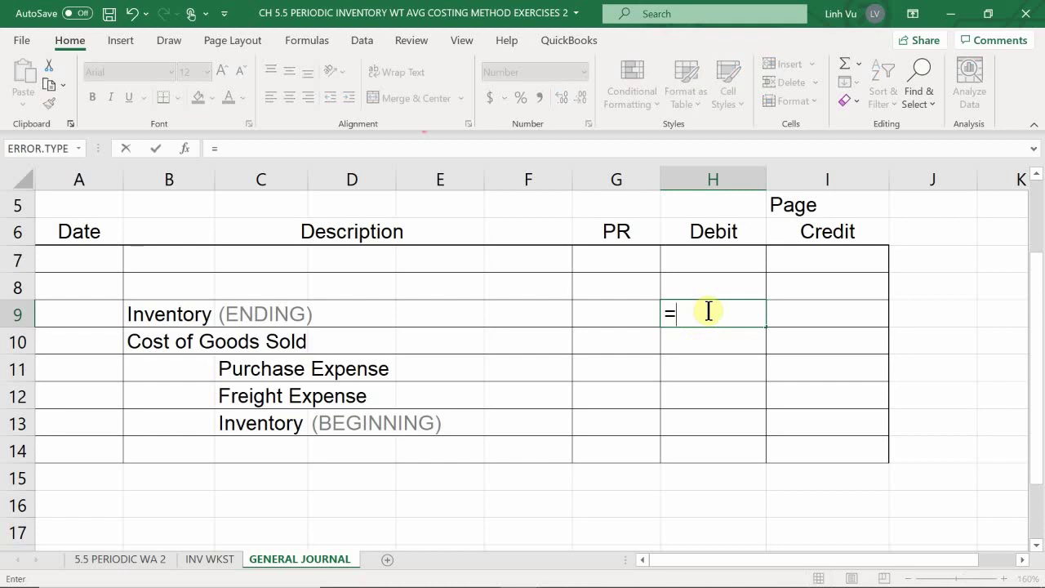
{"action": "left_click", "coordinate": [216, 571]}
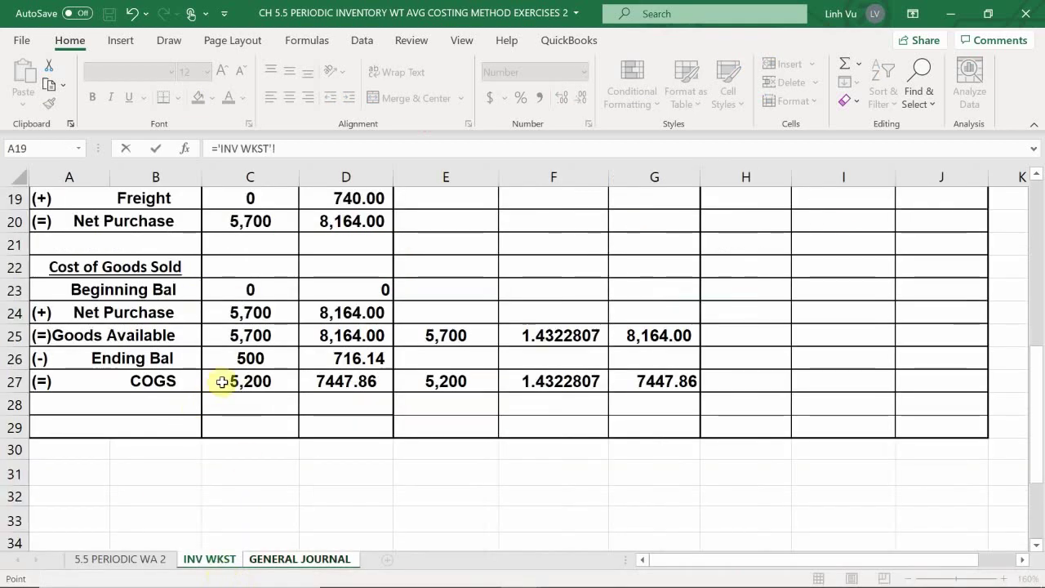
{"action": "left_click", "coordinate": [315, 359]}
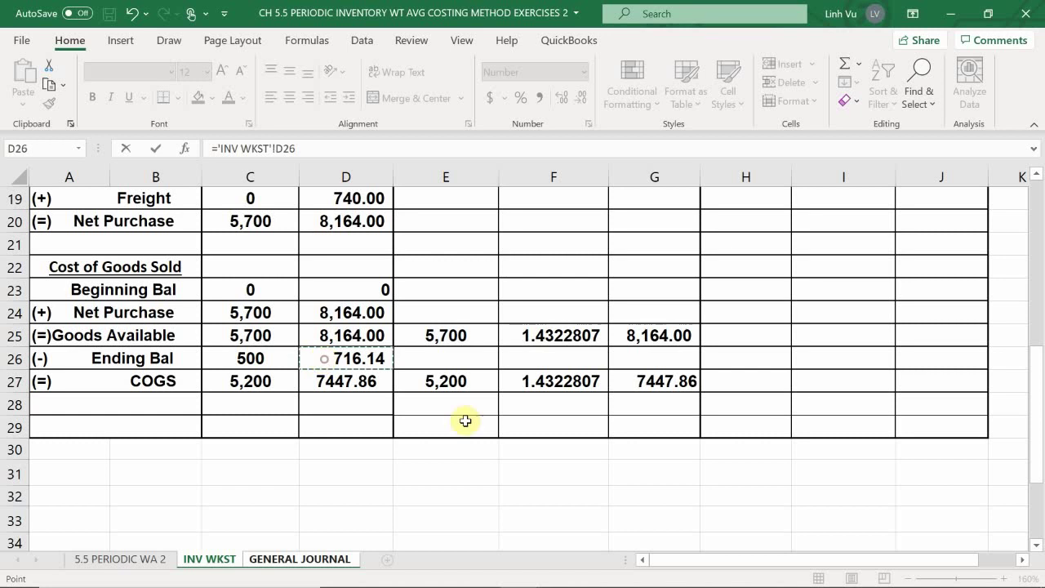
{"action": "key", "text": "Return"}
Link the Cost of Goods Sold debit in H10 to the worksheet's COGS cost in D27.
{"action": "type", "text": "="}
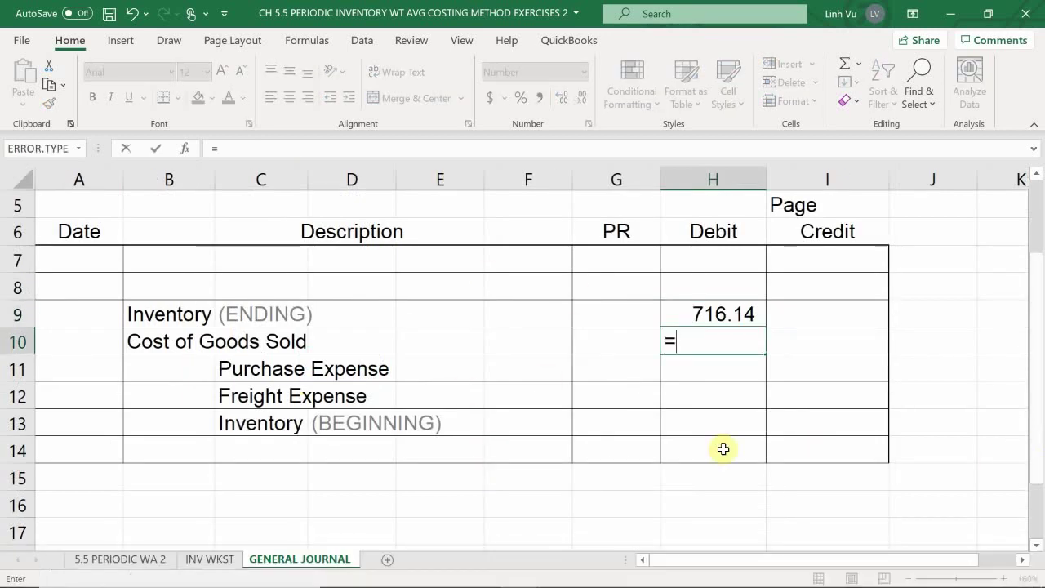
{"action": "left_click", "coordinate": [209, 559]}
{"action": "left_click", "coordinate": [342, 382]}
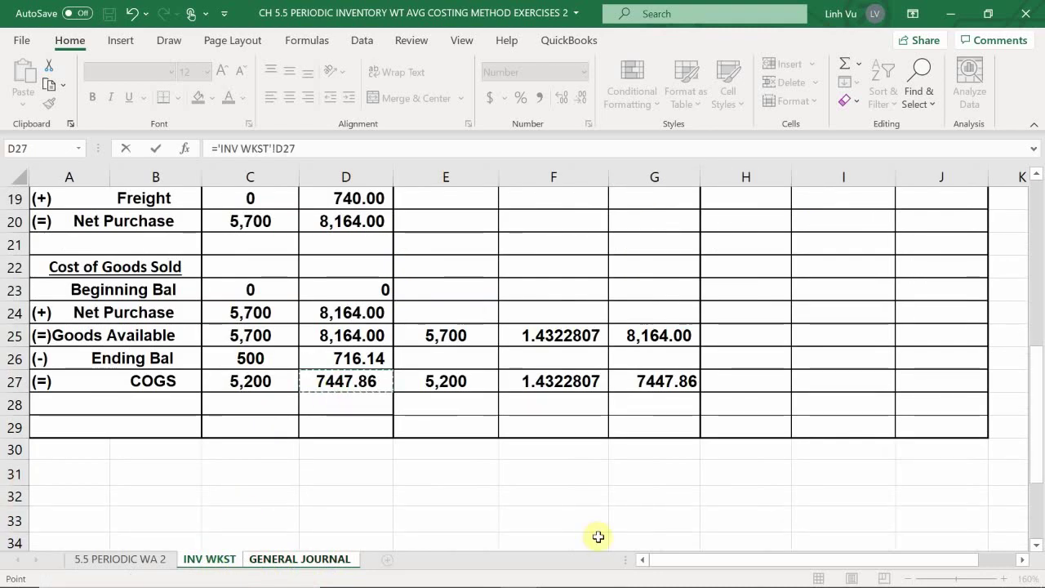
{"action": "key", "text": "Return"}
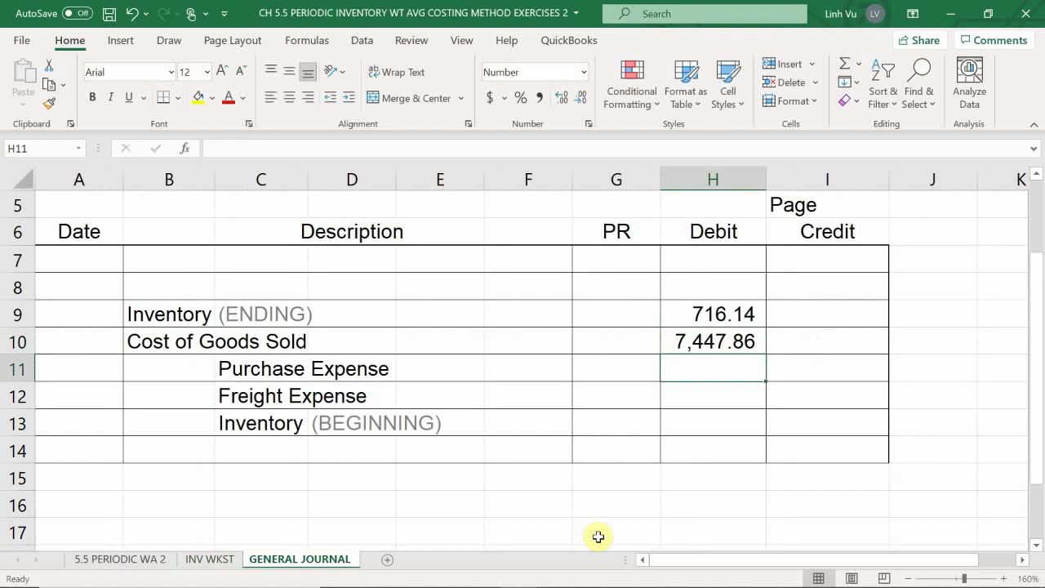
{"action": "key", "text": "Right"}
{"action": "type", "text": "="}
{"action": "mouse_move", "coordinate": [150, 567]}
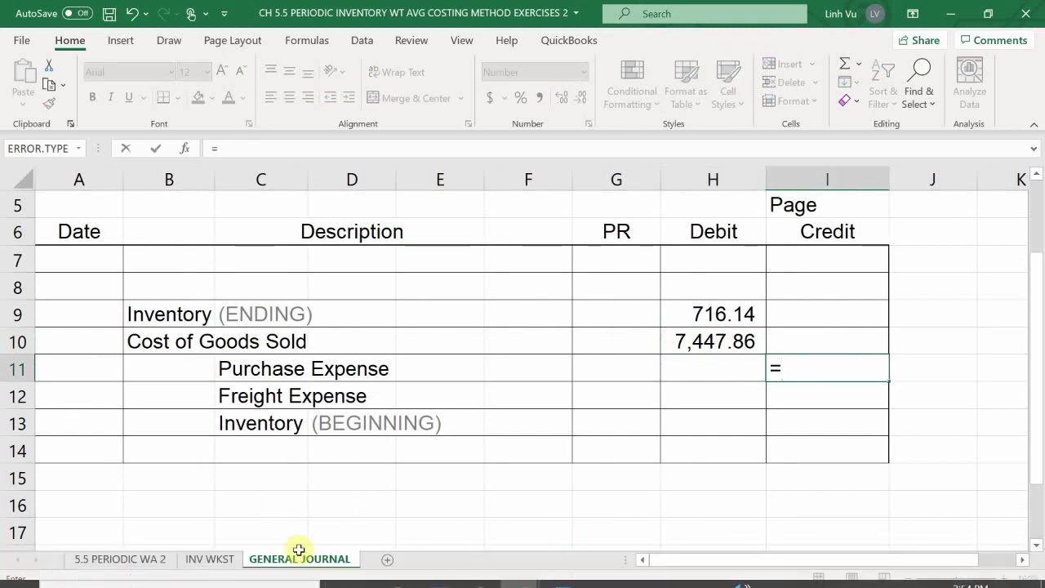
Link the Purchase Expense credit to the worksheet's purchases cost 7,424.00 in D16.
{"action": "left_click", "coordinate": [214, 559]}
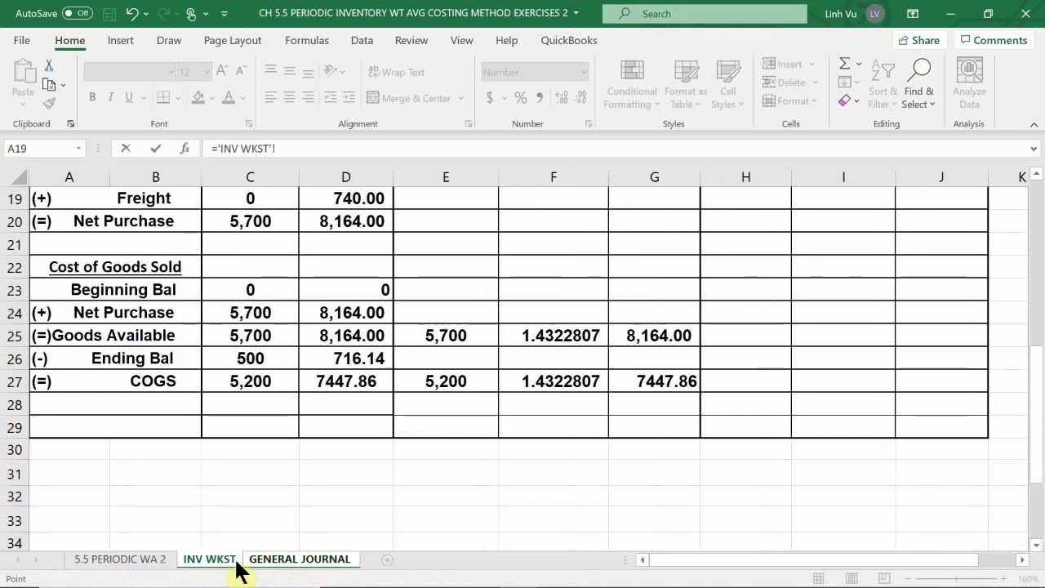
{"action": "scroll", "coordinate": [259, 395], "scroll_direction": "up", "scroll_amount": 1}
{"action": "scroll", "coordinate": [261, 395], "scroll_direction": "up", "scroll_amount": 1}
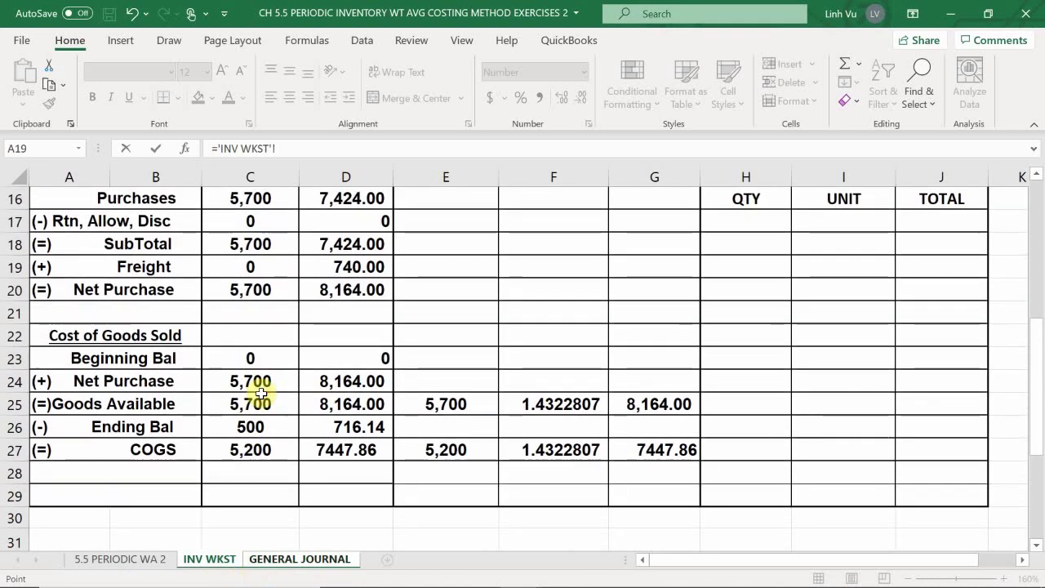
{"action": "scroll", "coordinate": [261, 394], "scroll_direction": "up", "scroll_amount": 2}
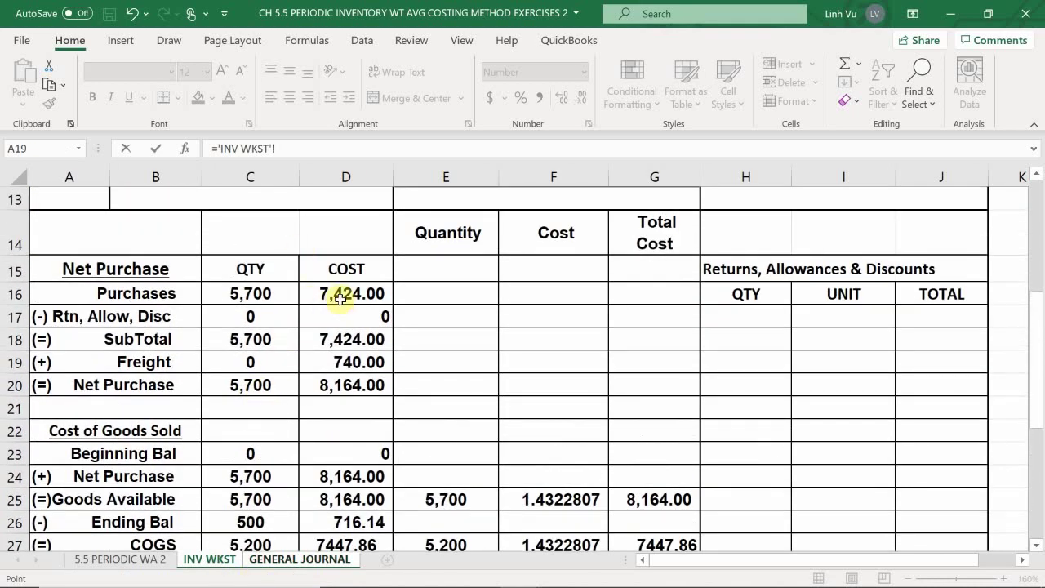
{"action": "left_click", "coordinate": [340, 299]}
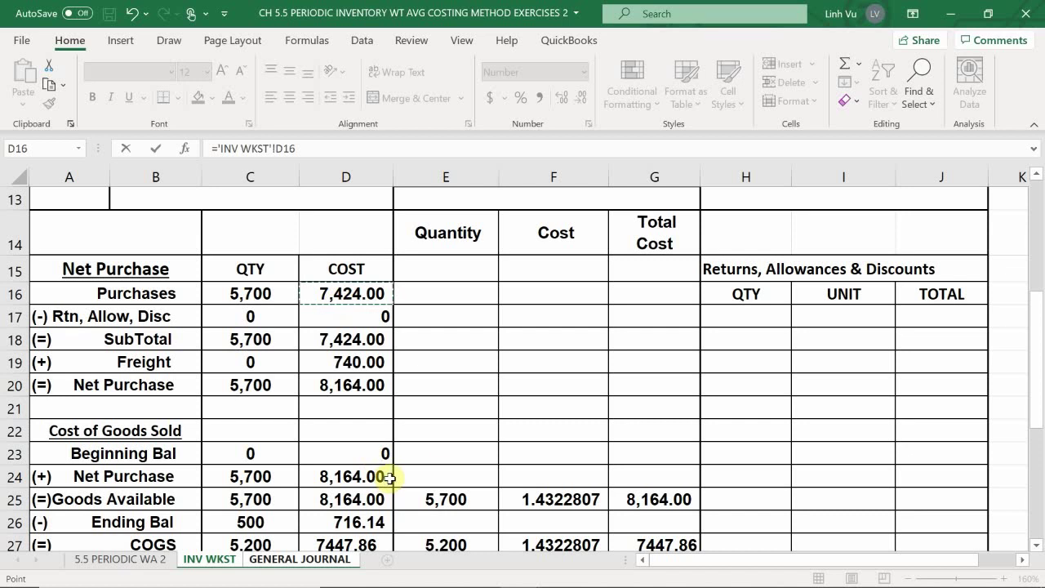
{"action": "key", "text": "Return"}
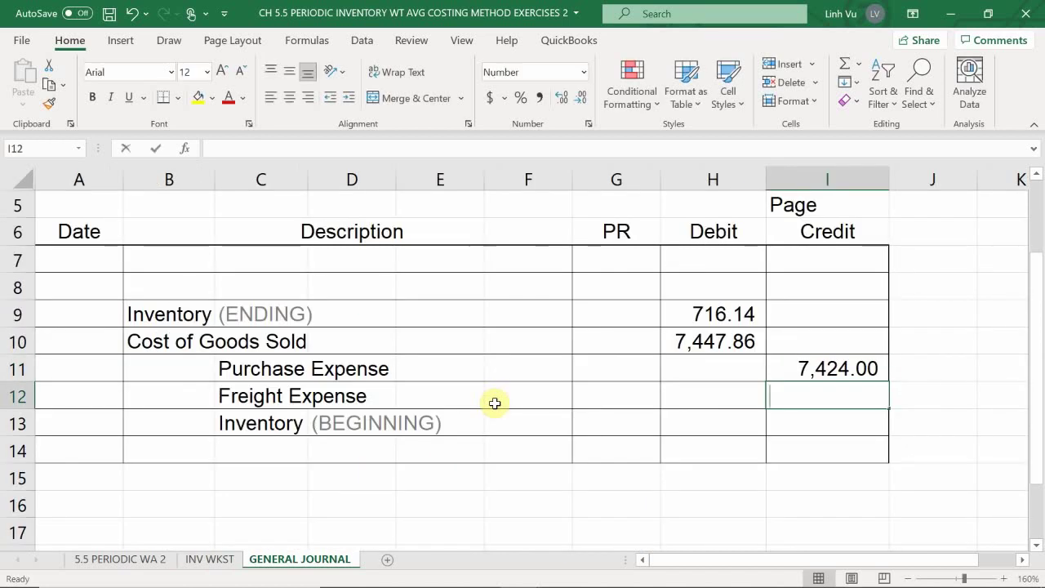
Link the Freight Expense credit to the worksheet's freight cost 740.00 in D19.
{"action": "type", "text": "="}
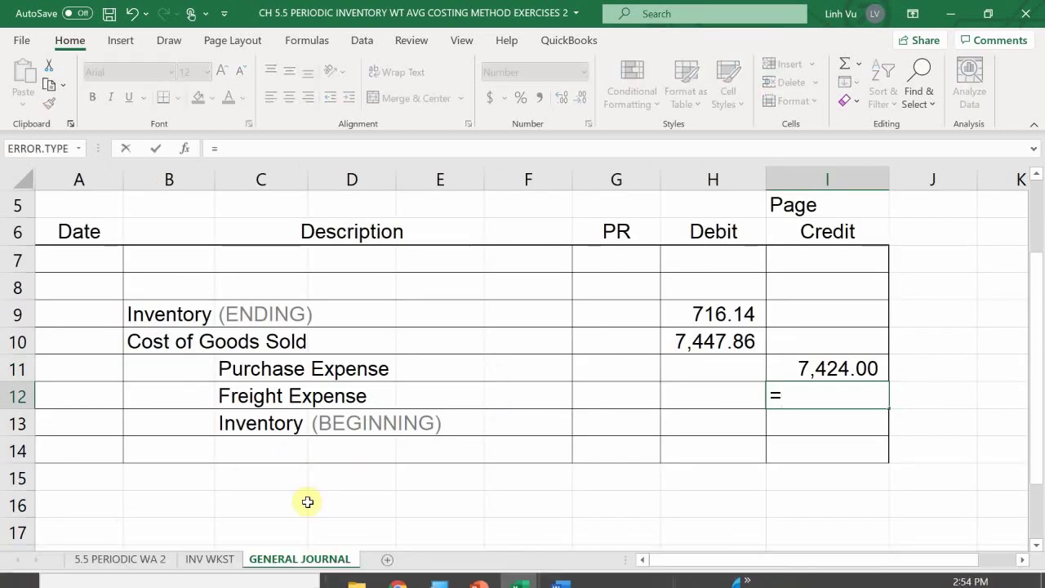
{"action": "left_click", "coordinate": [207, 559]}
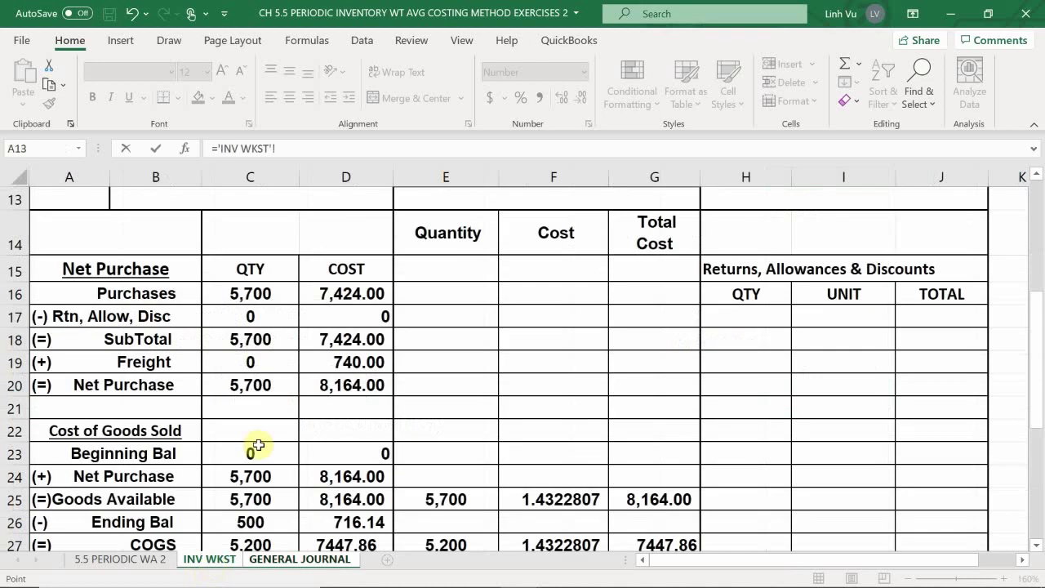
{"action": "left_click", "coordinate": [320, 364]}
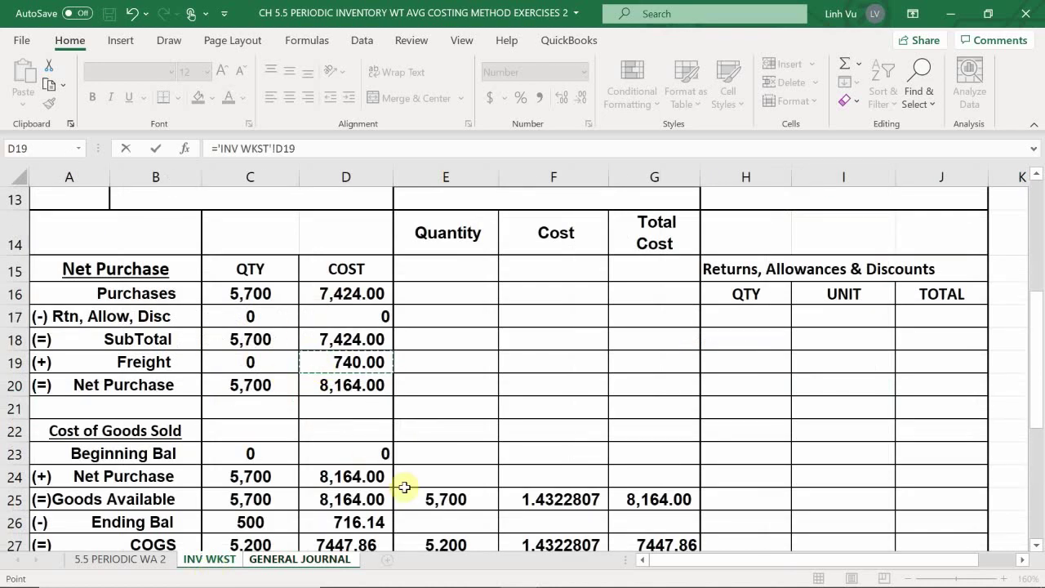
{"action": "key", "text": "Return"}
{"action": "key", "text": "Return"}
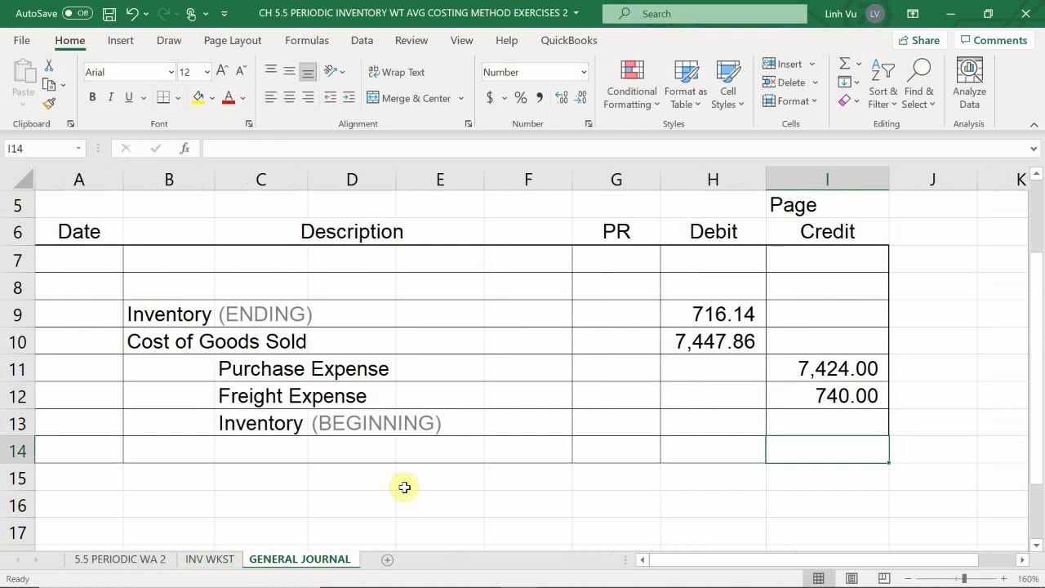
{"action": "key", "text": "Left"}
Total the Debit column in H14 with =SUM(H9:H12), giving 8,164.00.
{"action": "type", "text": "="}
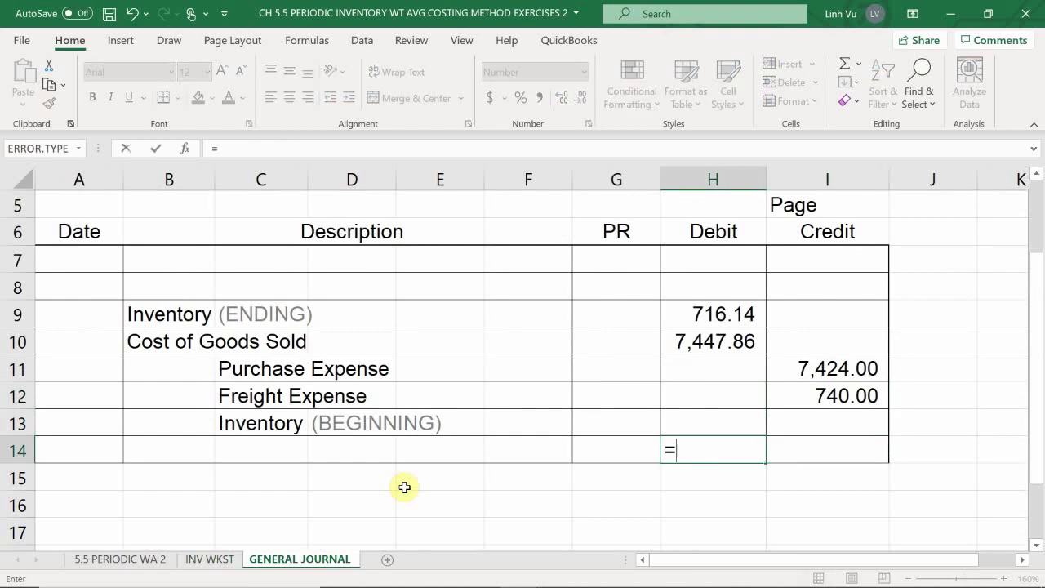
{"action": "type", "text": "SUM"}
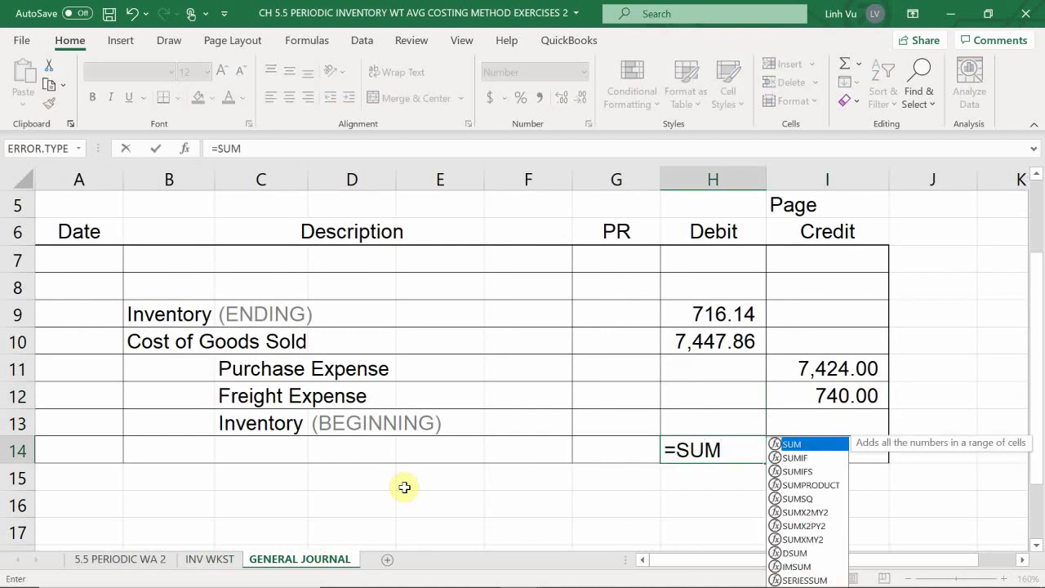
{"action": "type", "text": "("}
{"action": "key", "text": "Up"}
{"action": "key", "text": "Up"}
{"action": "key", "text": "shift+Up"}
{"action": "key", "text": "shift+Up"}
{"action": "key", "text": "shift+Up"}
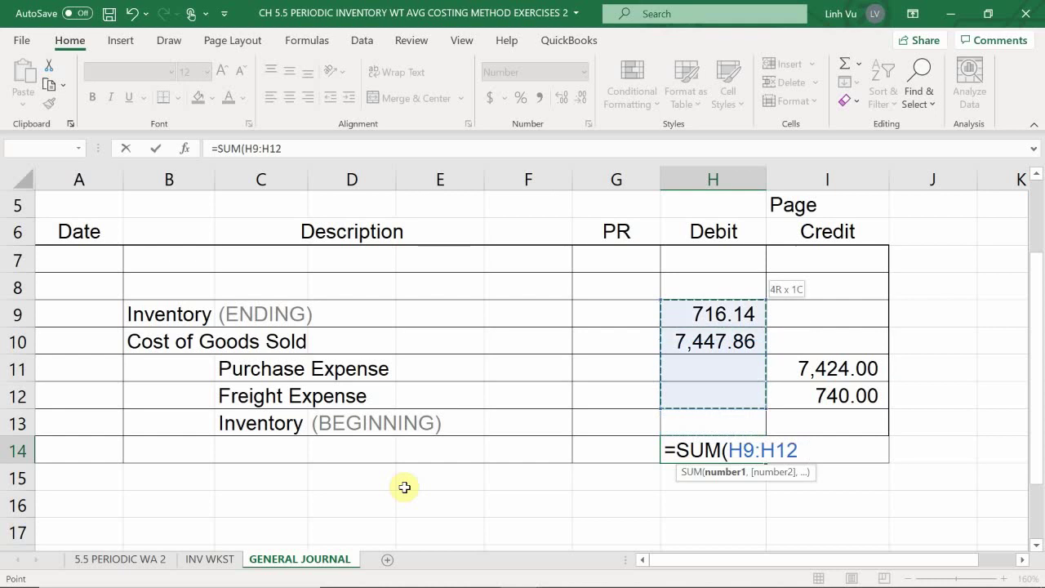
{"action": "key", "text": "Return"}
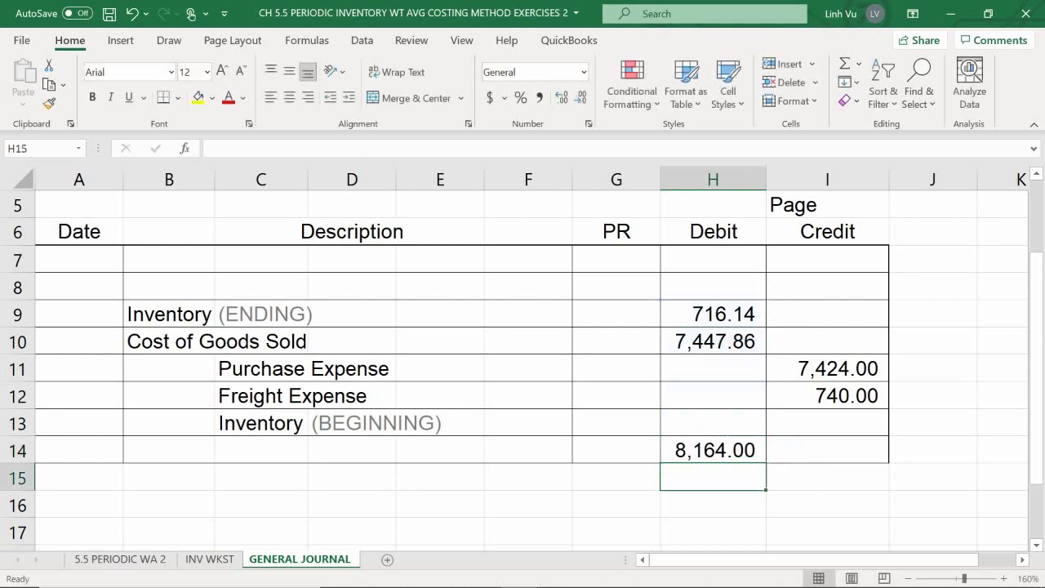
Copy the total formula from H14 into I14 so the credits also total 8,164.00.
{"action": "left_click", "coordinate": [757, 459]}
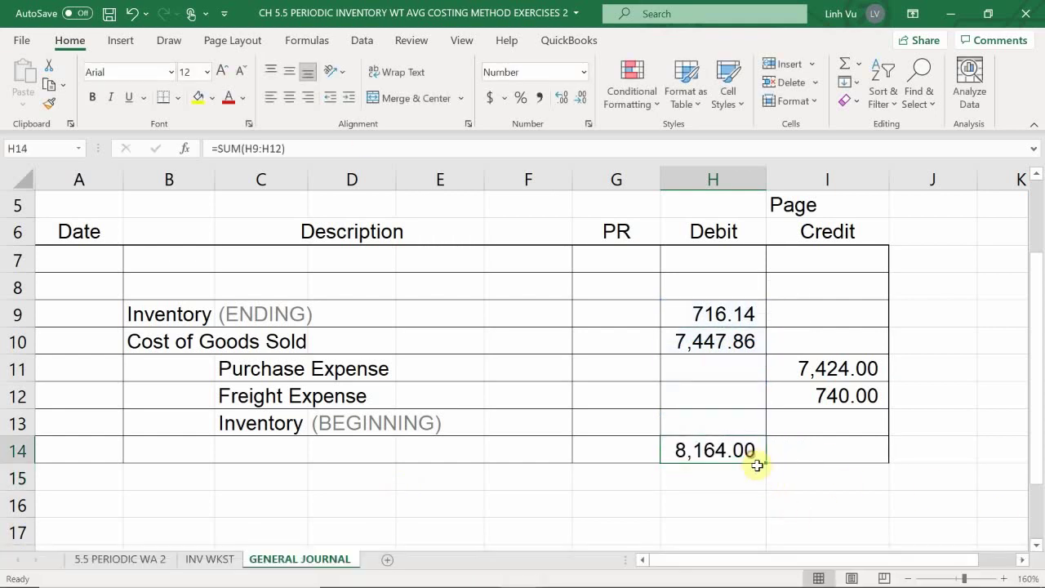
{"action": "left_click_drag", "start_coordinate": [765, 462], "coordinate": [855, 454]}
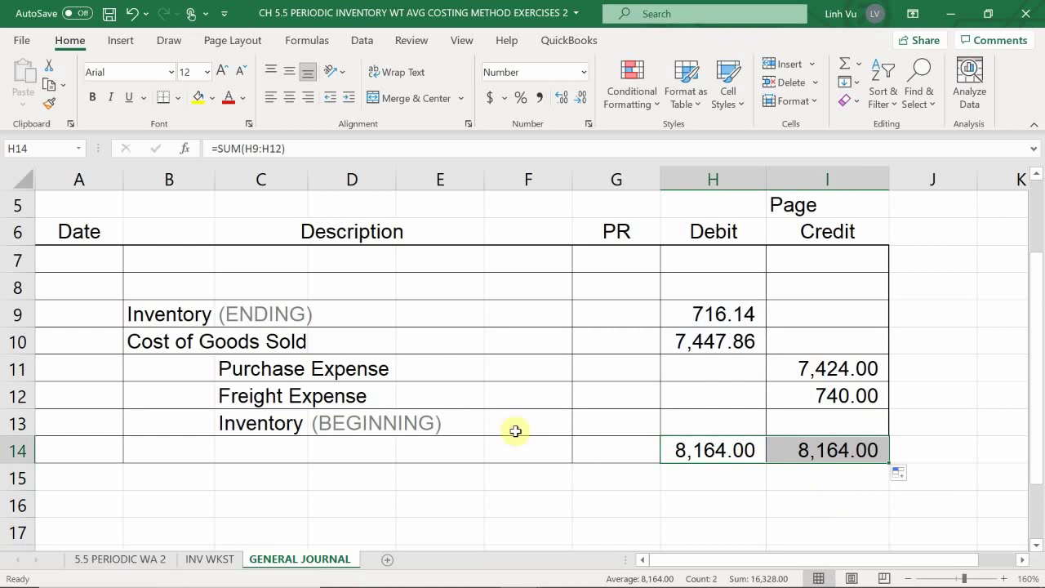
{"action": "left_click", "coordinate": [444, 503]}
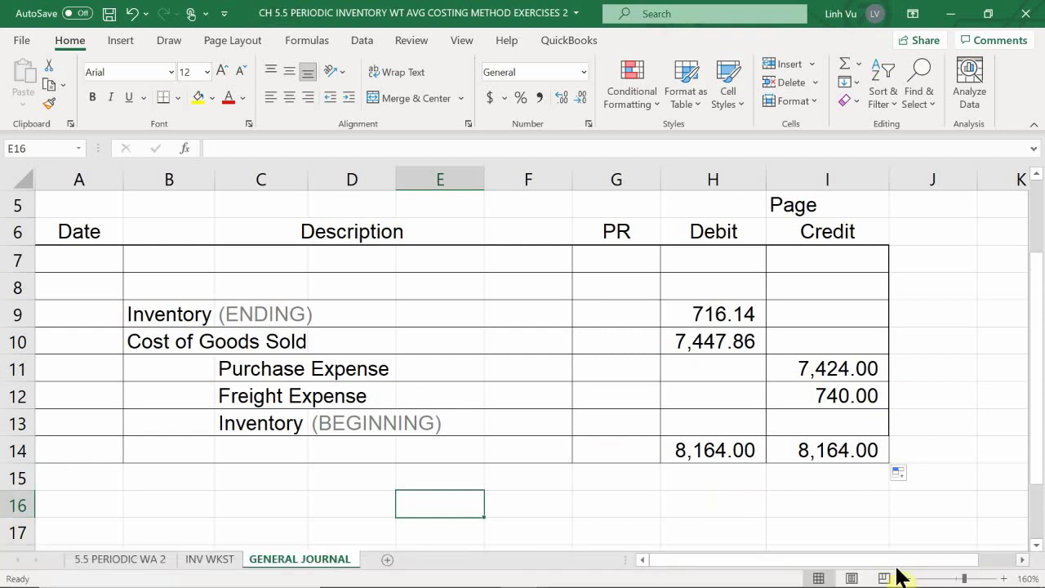
{"action": "left_click", "coordinate": [846, 565]}
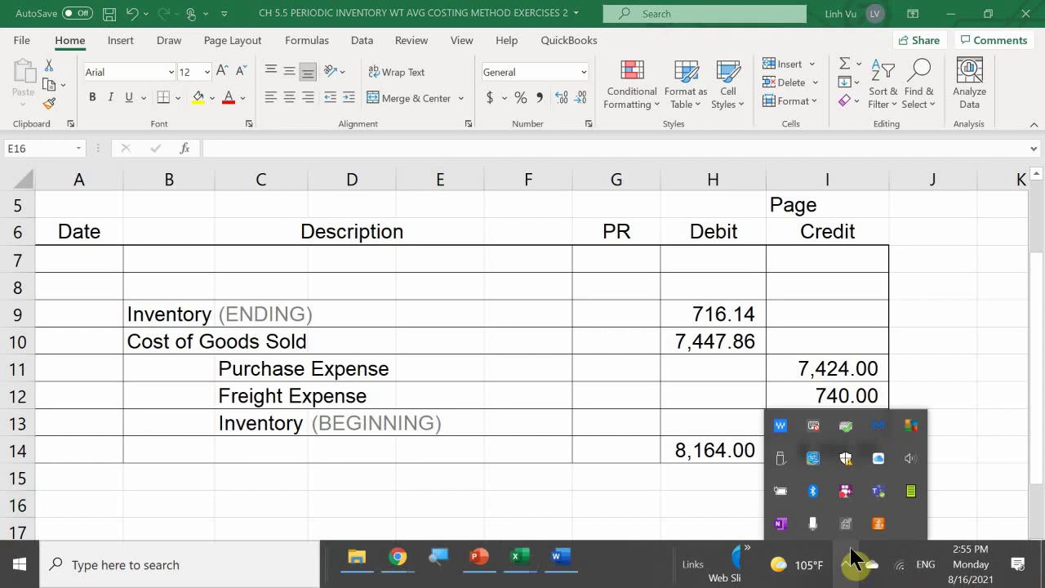
{"action": "right_click", "coordinate": [846, 493]}
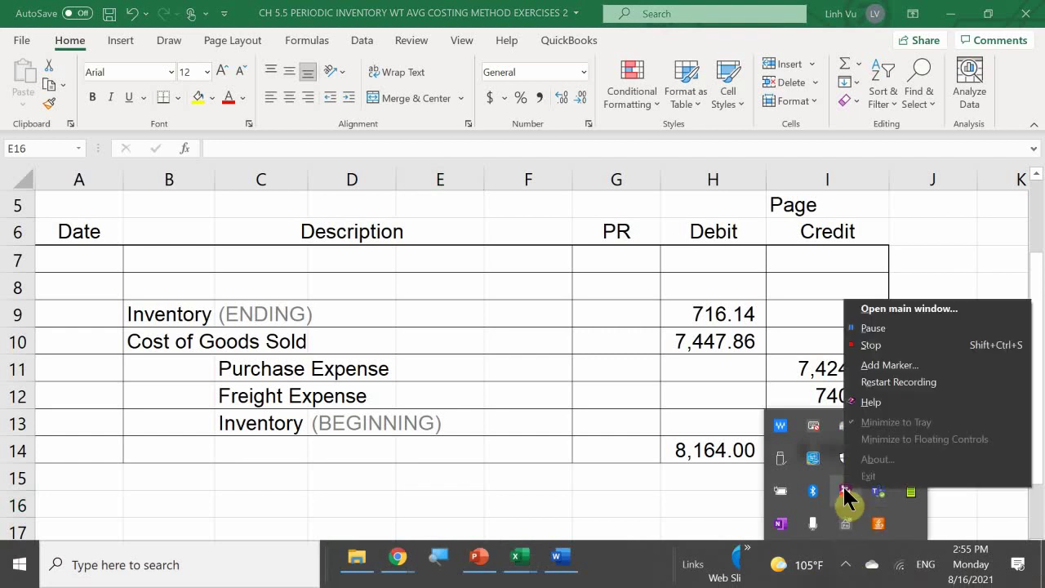